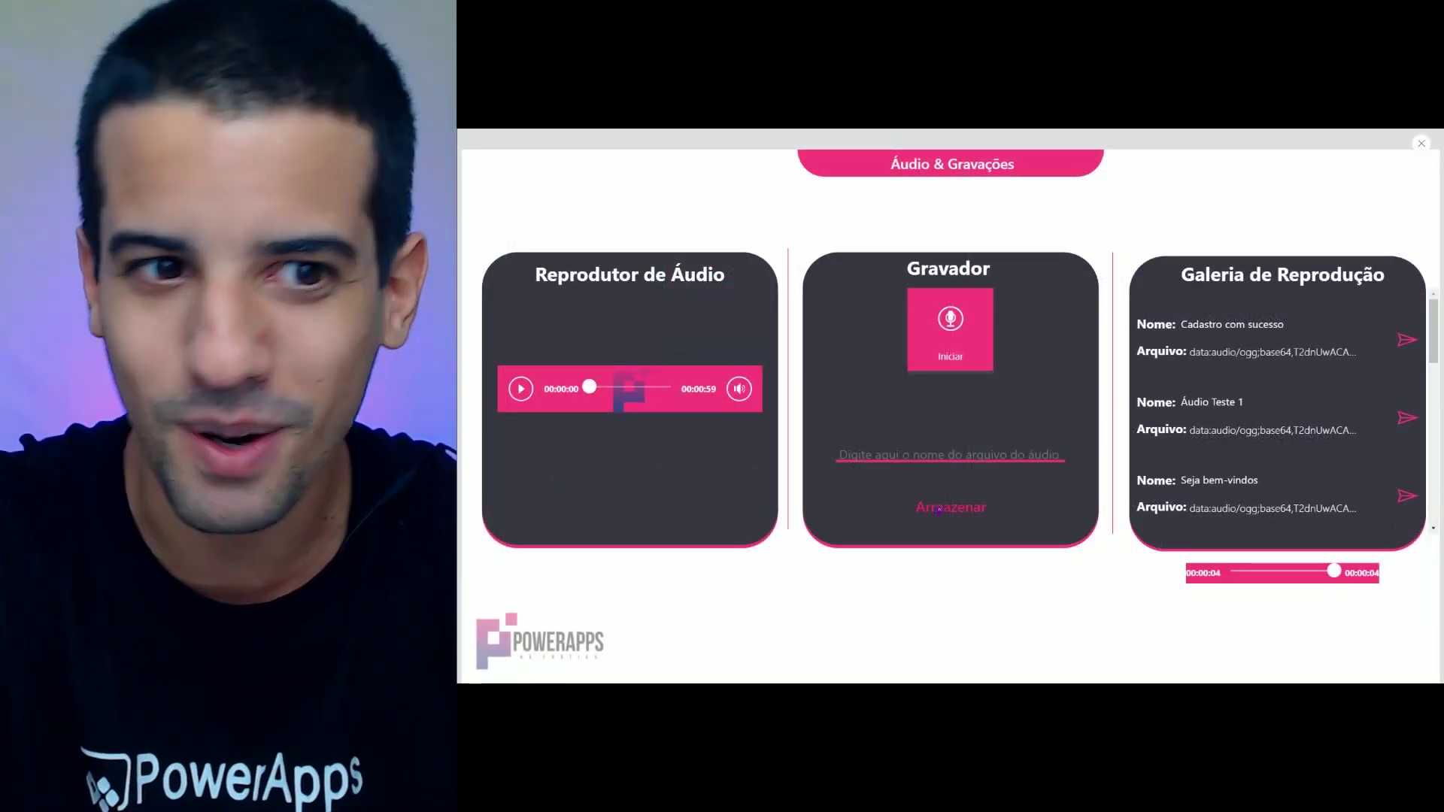
Step: Record a roughly four-second voice clip with the recorder
{"action": "left_click", "coordinate": [938, 508]}
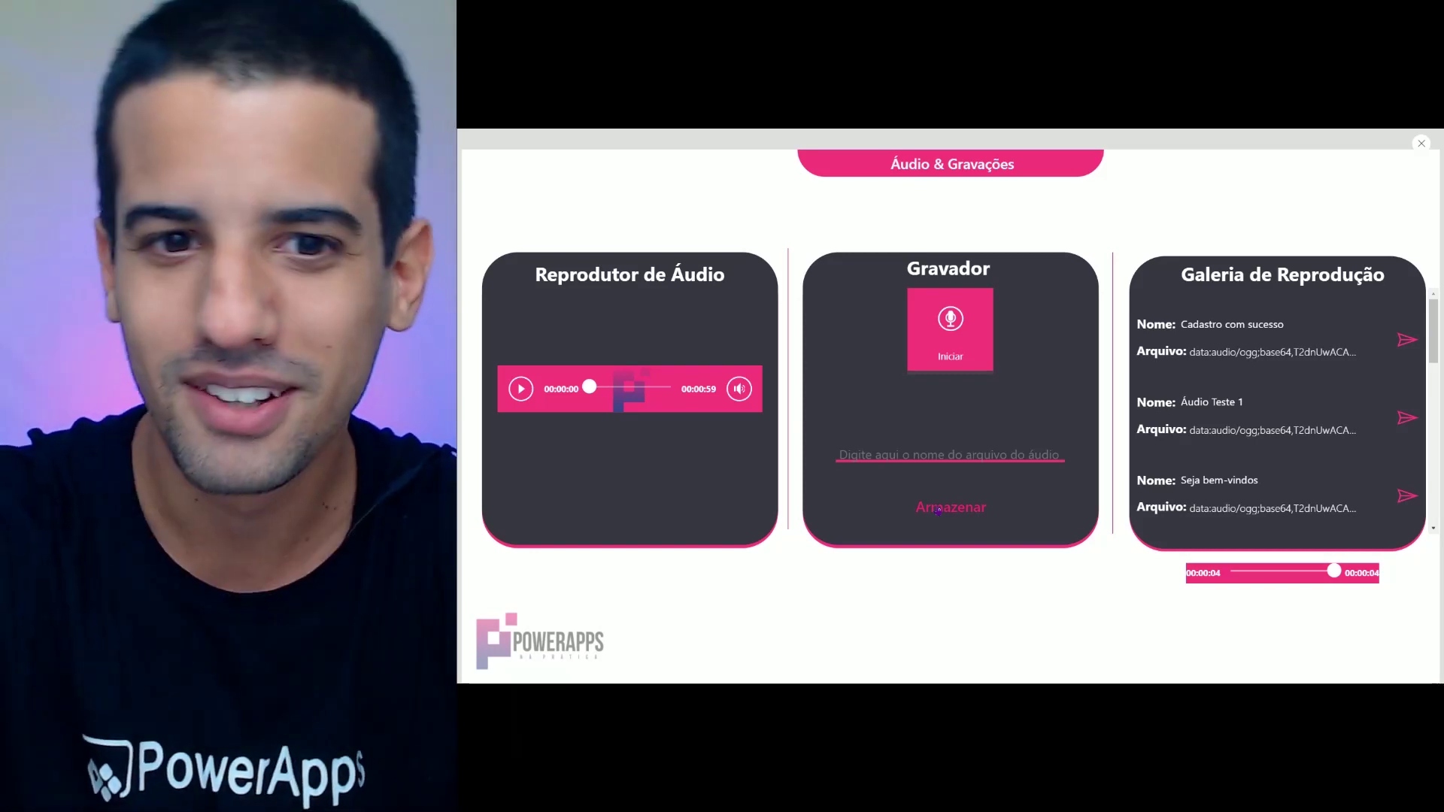
{"action": "left_click", "coordinate": [1422, 144]}
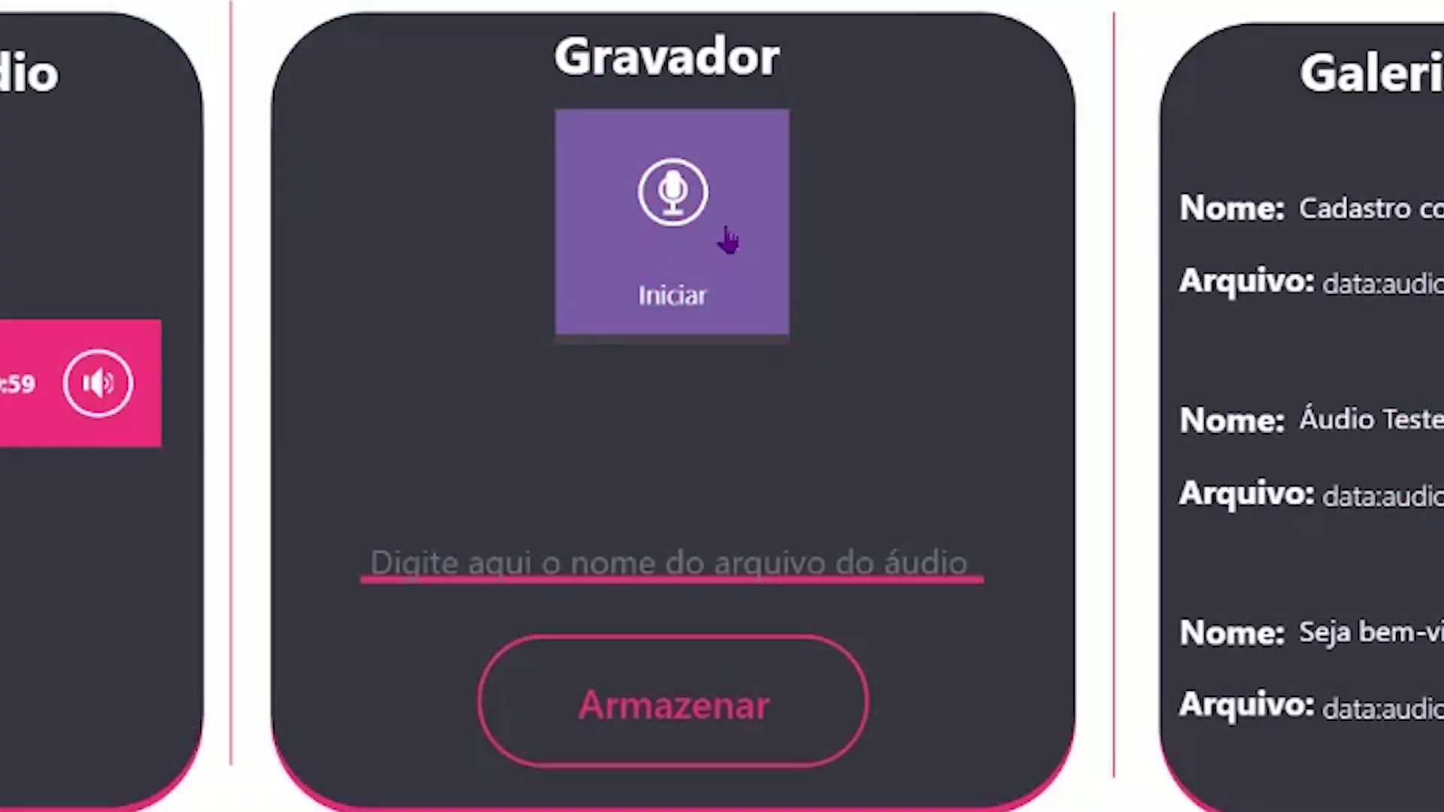
{"action": "left_click", "coordinate": [722, 240]}
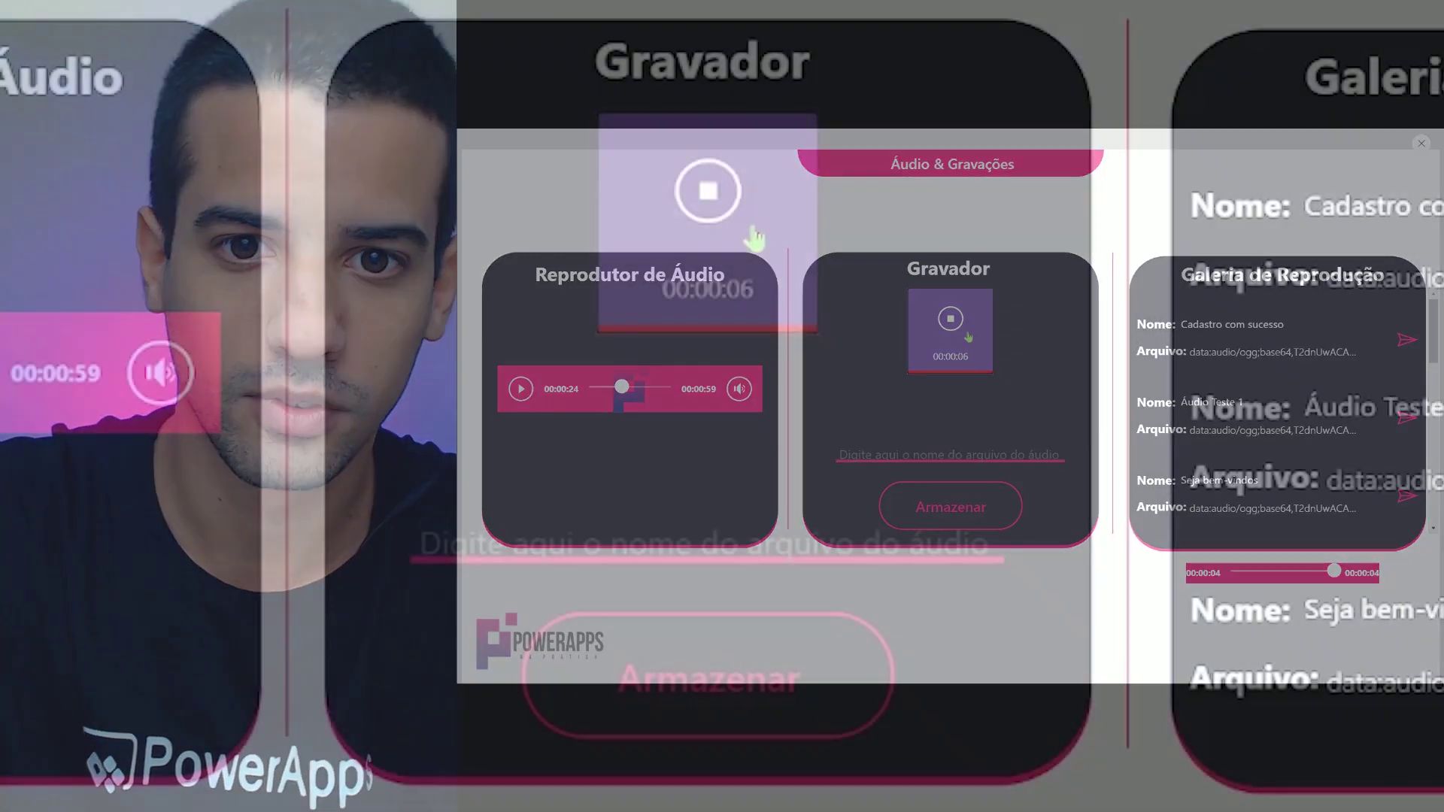
{"action": "left_click", "coordinate": [970, 339]}
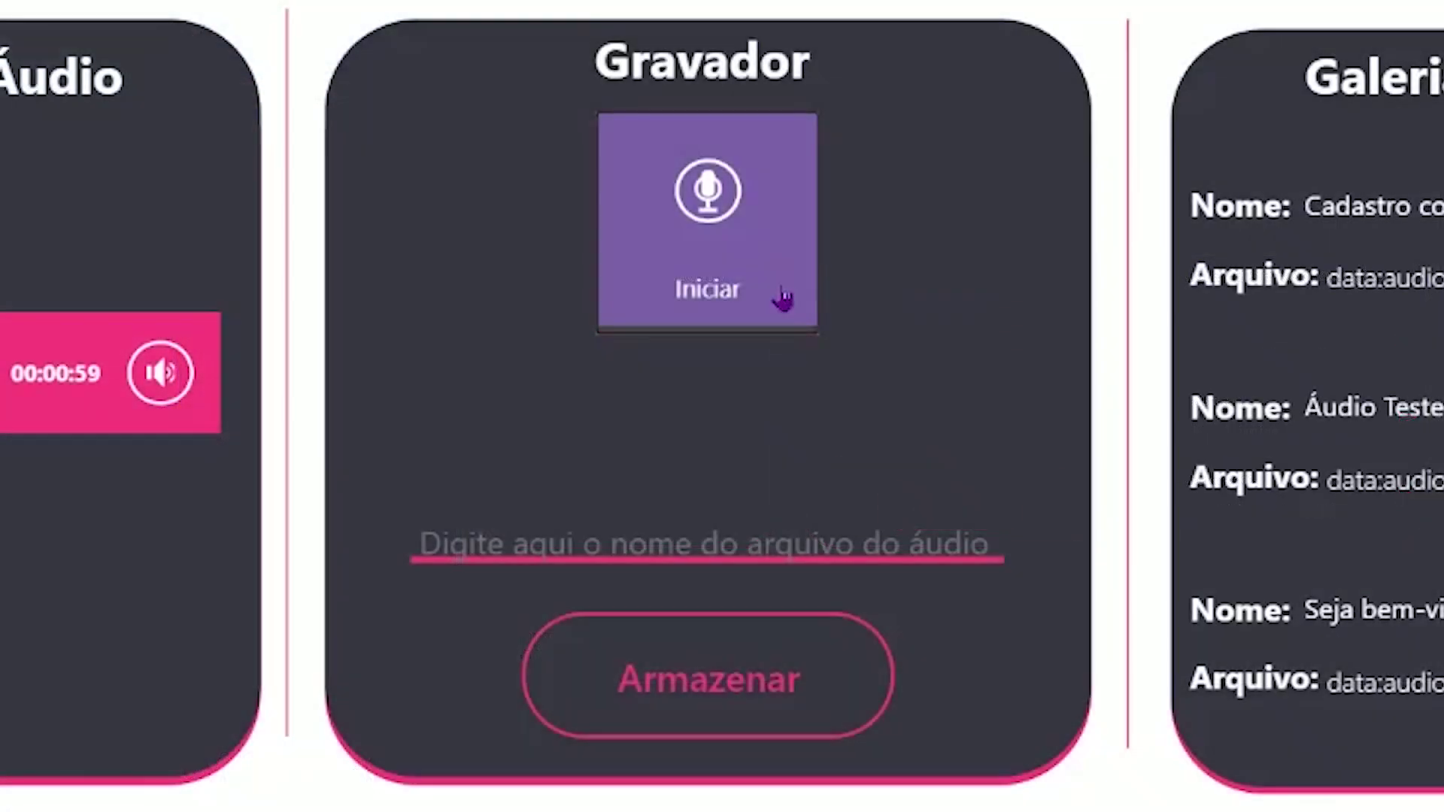
Step: Name the recording OS 002 and store it in the list
{"action": "left_click", "coordinate": [682, 544]}
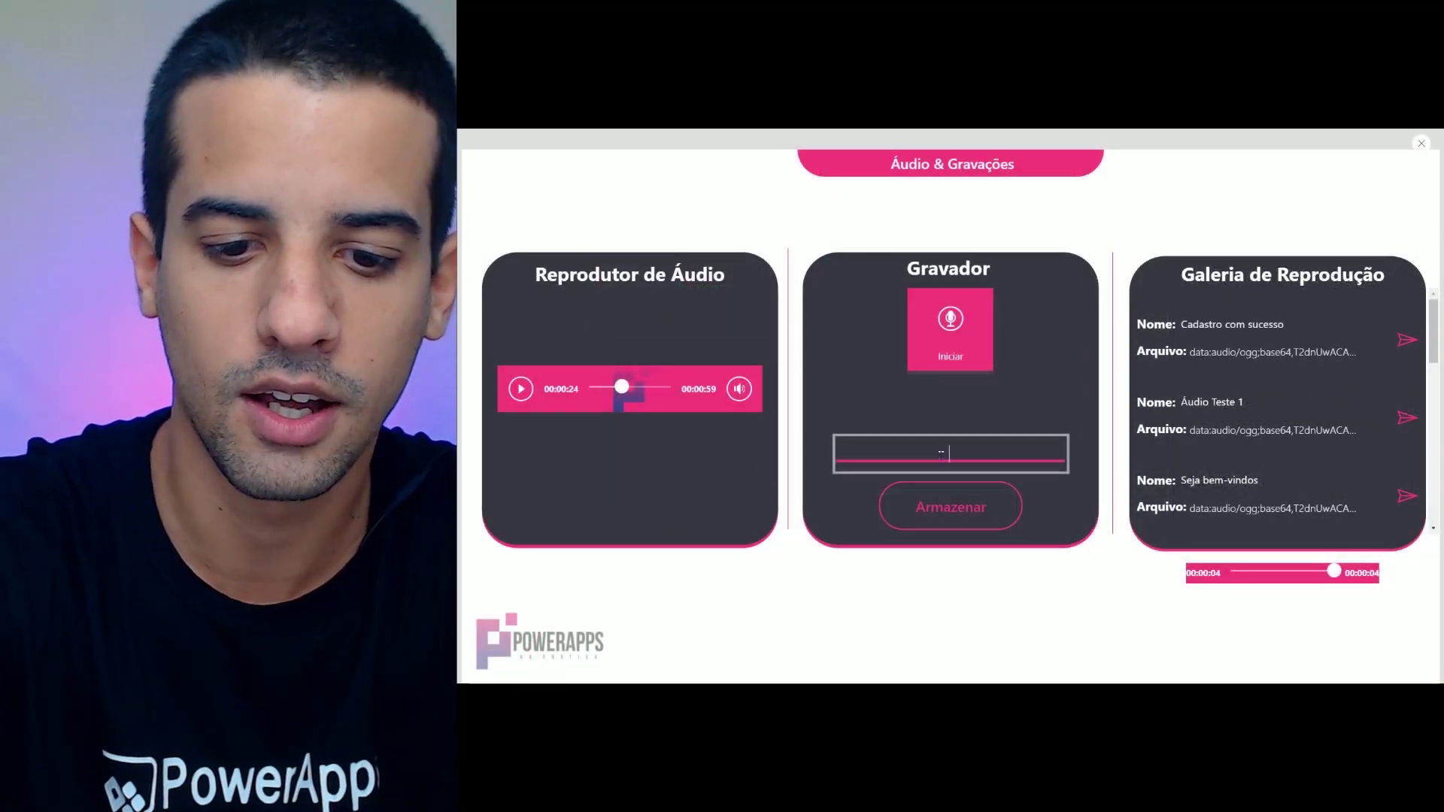
{"action": "type", "text": "Os"}
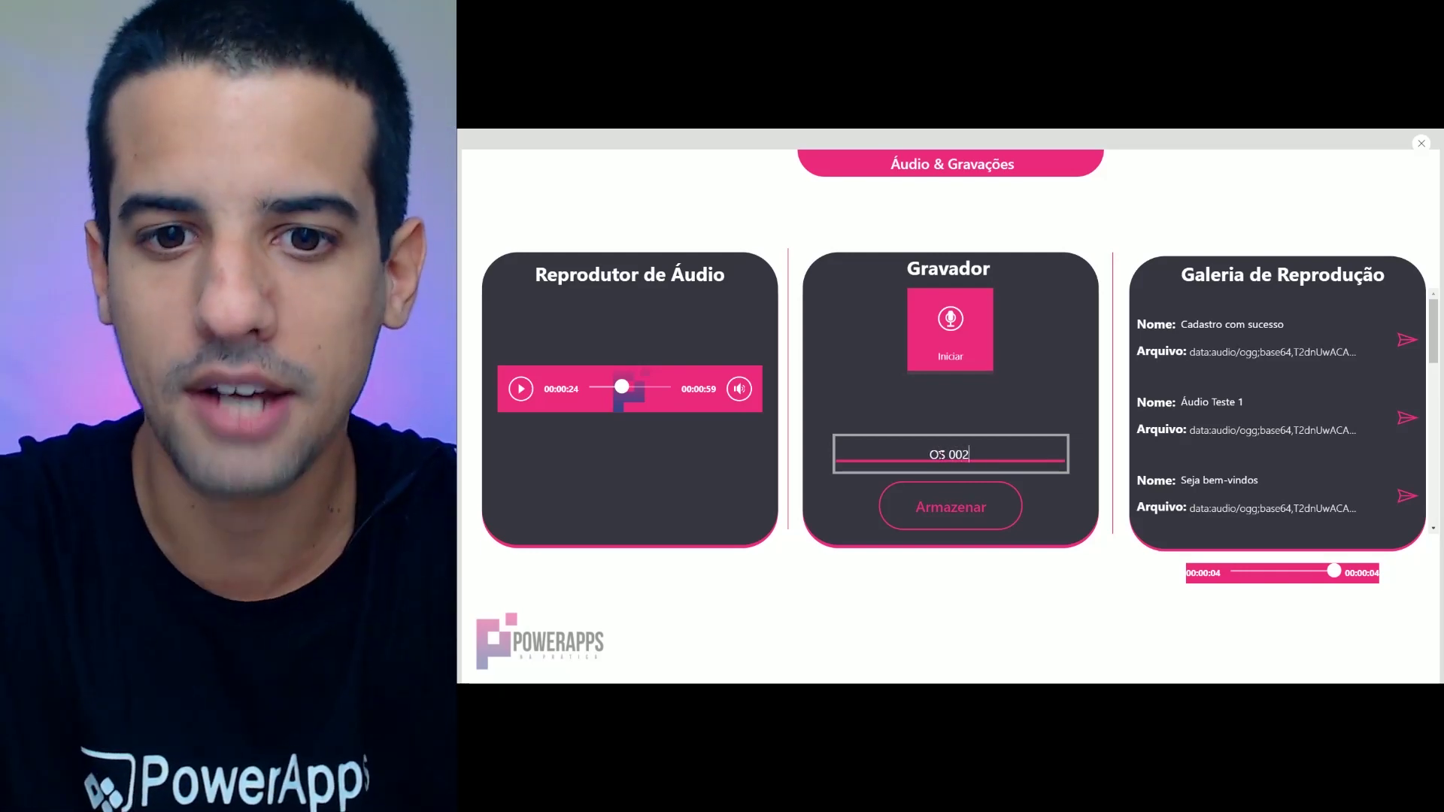
{"action": "left_click", "coordinate": [945, 514]}
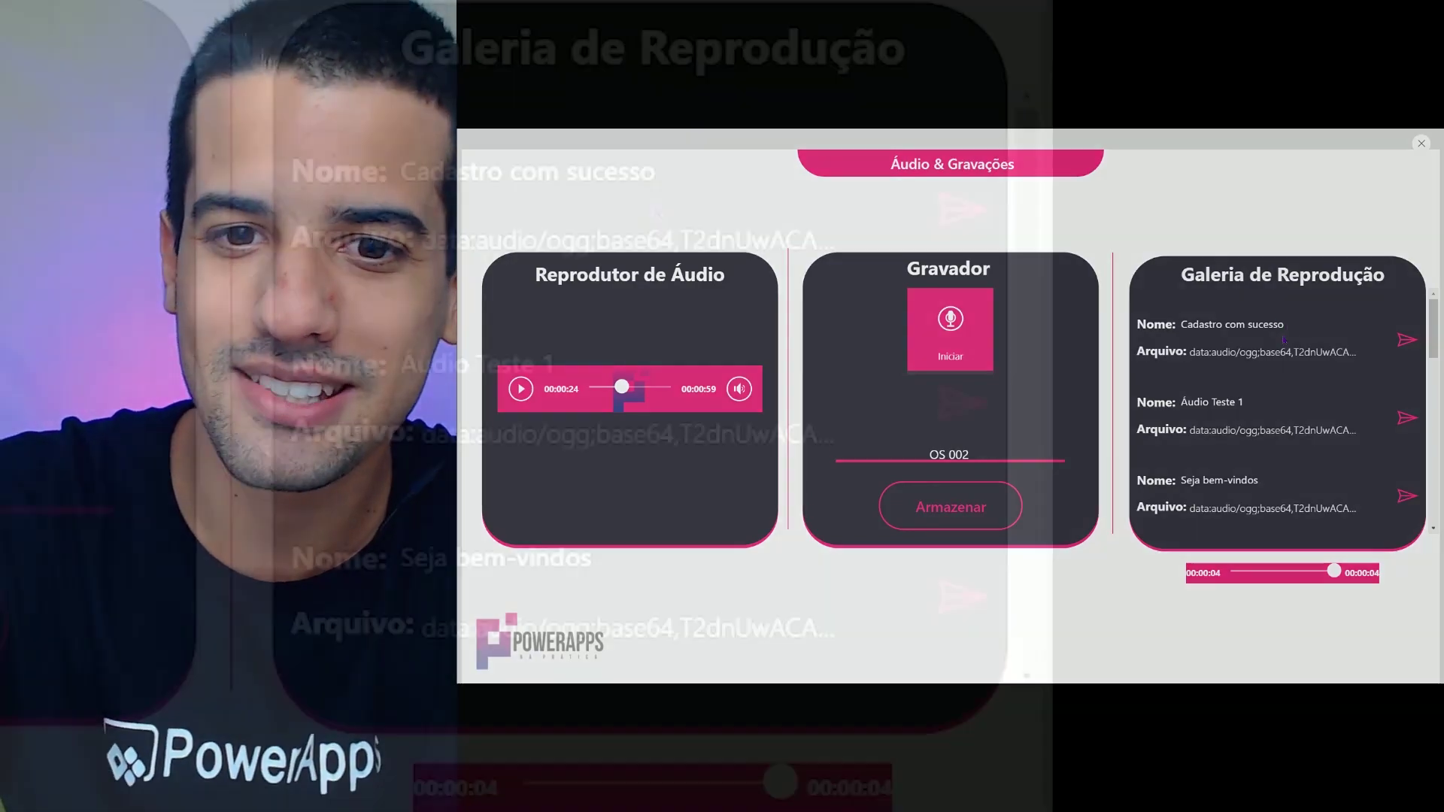
Step: Play back the newly saved OS 002 recording from the playback gallery
{"action": "scroll", "coordinate": [644, 242], "scroll_direction": "down", "scroll_amount": 2}
{"action": "scroll", "coordinate": [639, 263], "scroll_direction": "down", "scroll_amount": 2}
{"action": "scroll", "coordinate": [631, 284], "scroll_direction": "down", "scroll_amount": 3}
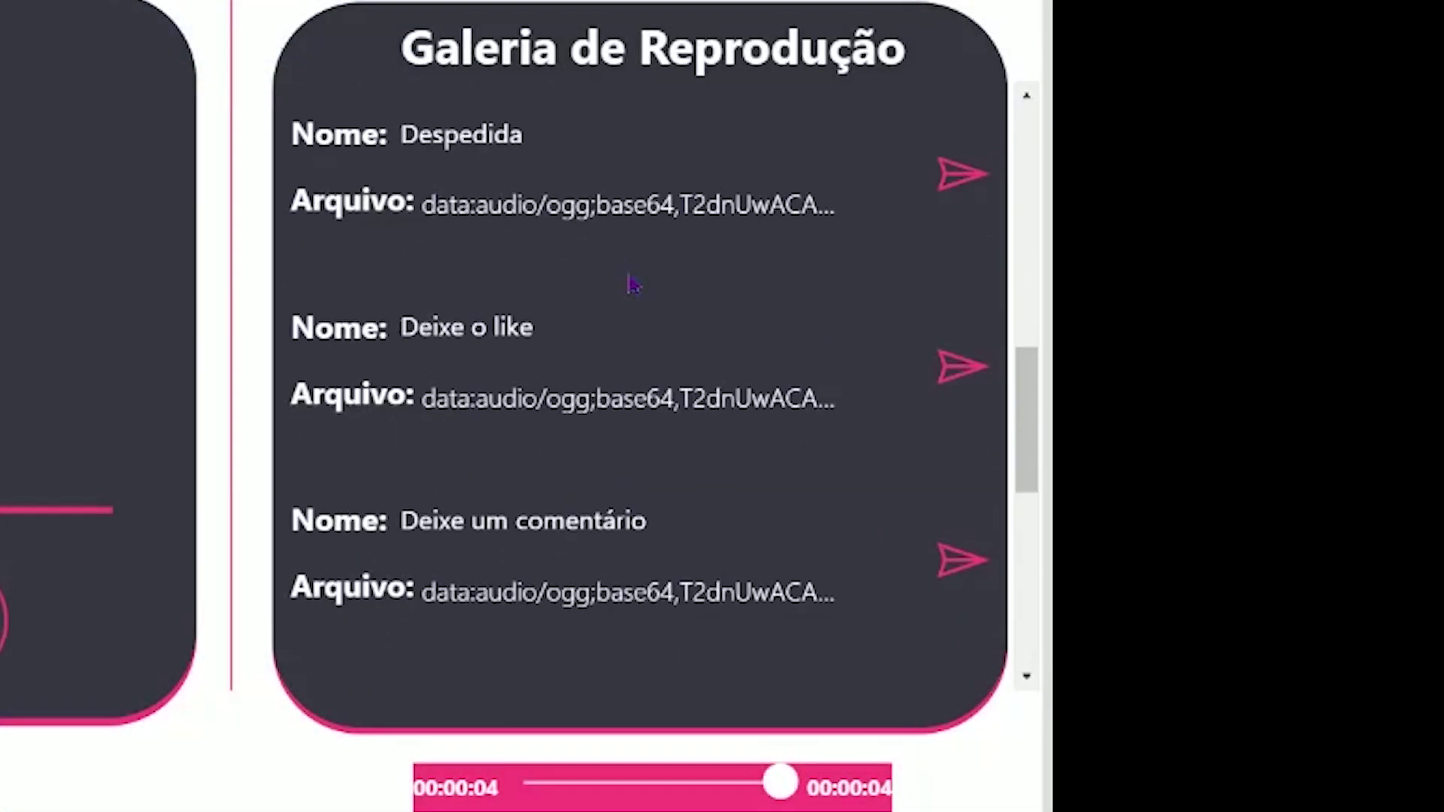
{"action": "scroll", "coordinate": [630, 290], "scroll_direction": "down", "scroll_amount": 3}
{"action": "scroll", "coordinate": [625, 301], "scroll_direction": "down", "scroll_amount": 5}
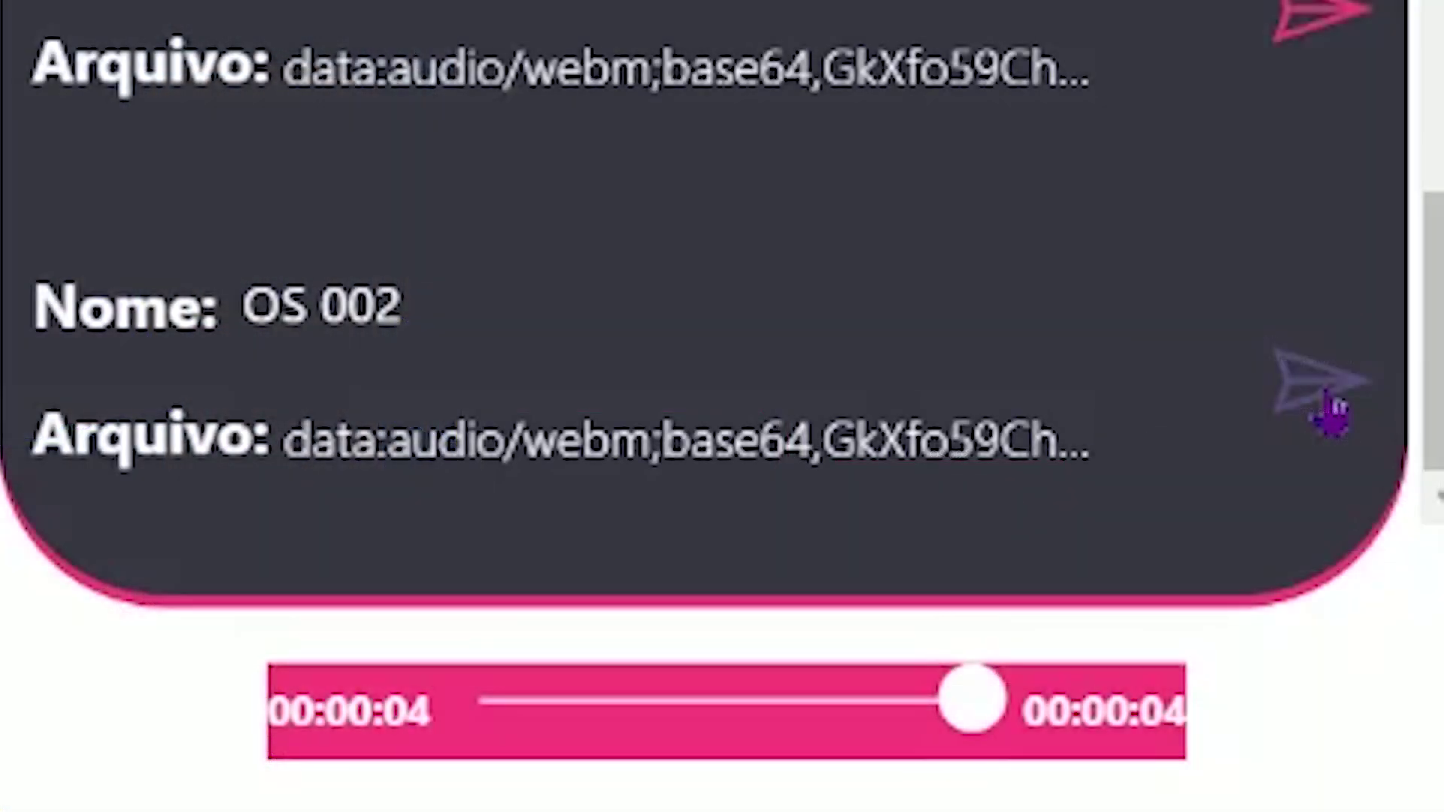
{"action": "left_click", "coordinate": [1407, 508]}
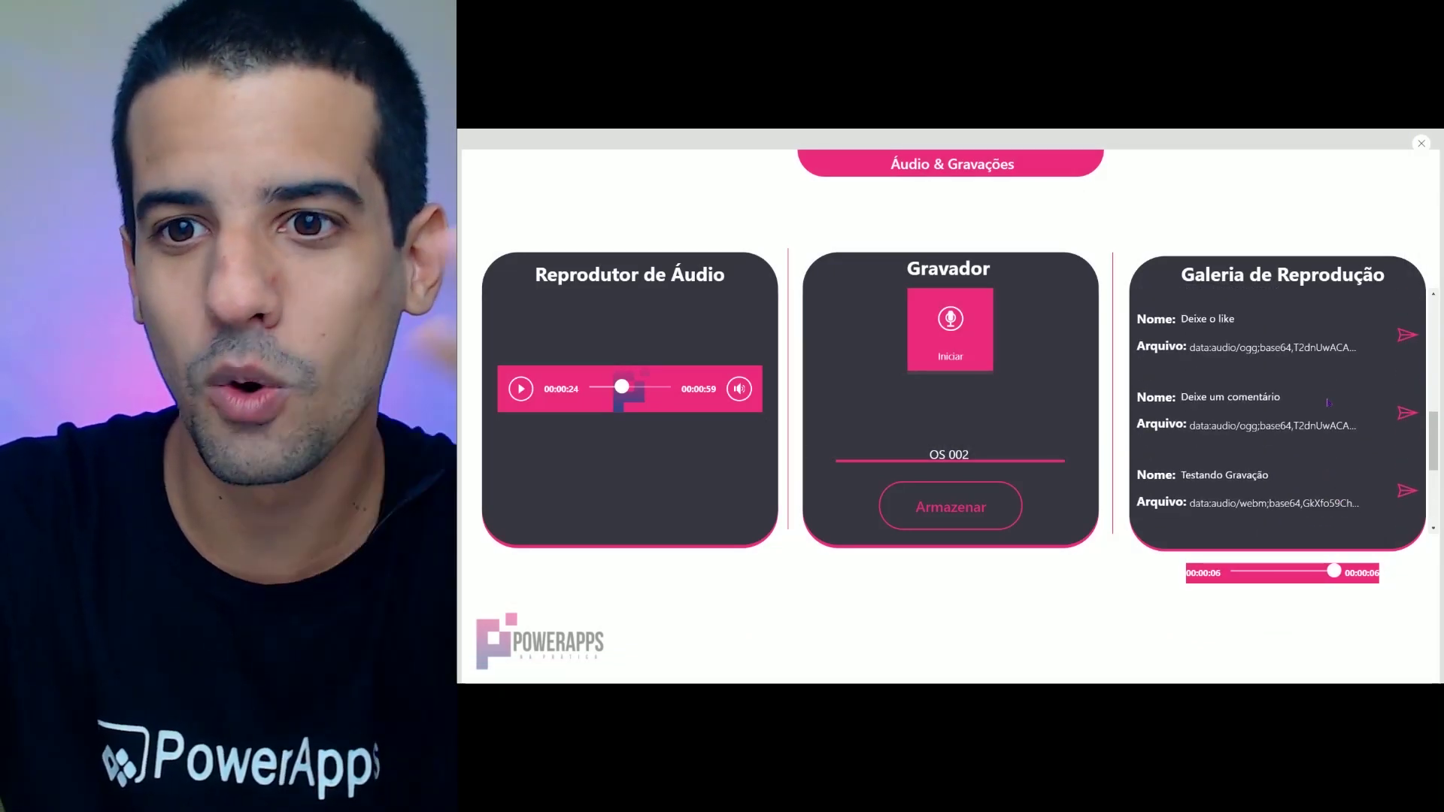
Step: Play the Seja bem-vindos 2 clip from higher up in the gallery
{"action": "scroll", "coordinate": [1331, 408], "scroll_direction": "up", "scroll_amount": 1}
{"action": "scroll", "coordinate": [1353, 433], "scroll_direction": "down", "scroll_amount": 1}
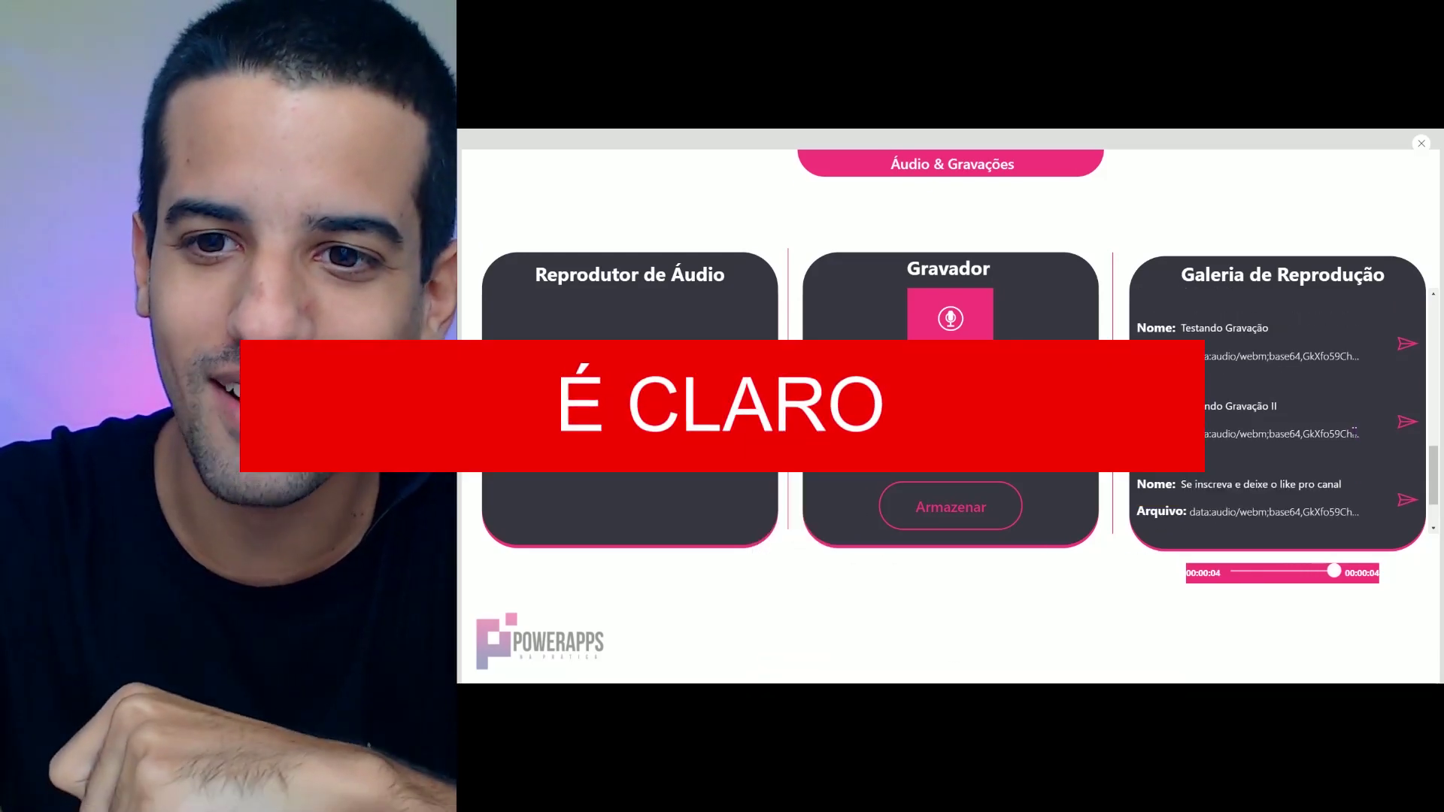
{"action": "scroll", "coordinate": [1355, 436], "scroll_direction": "up", "scroll_amount": 2}
{"action": "scroll", "coordinate": [1355, 425], "scroll_direction": "up", "scroll_amount": 1}
{"action": "scroll", "coordinate": [1356, 422], "scroll_direction": "up", "scroll_amount": 2}
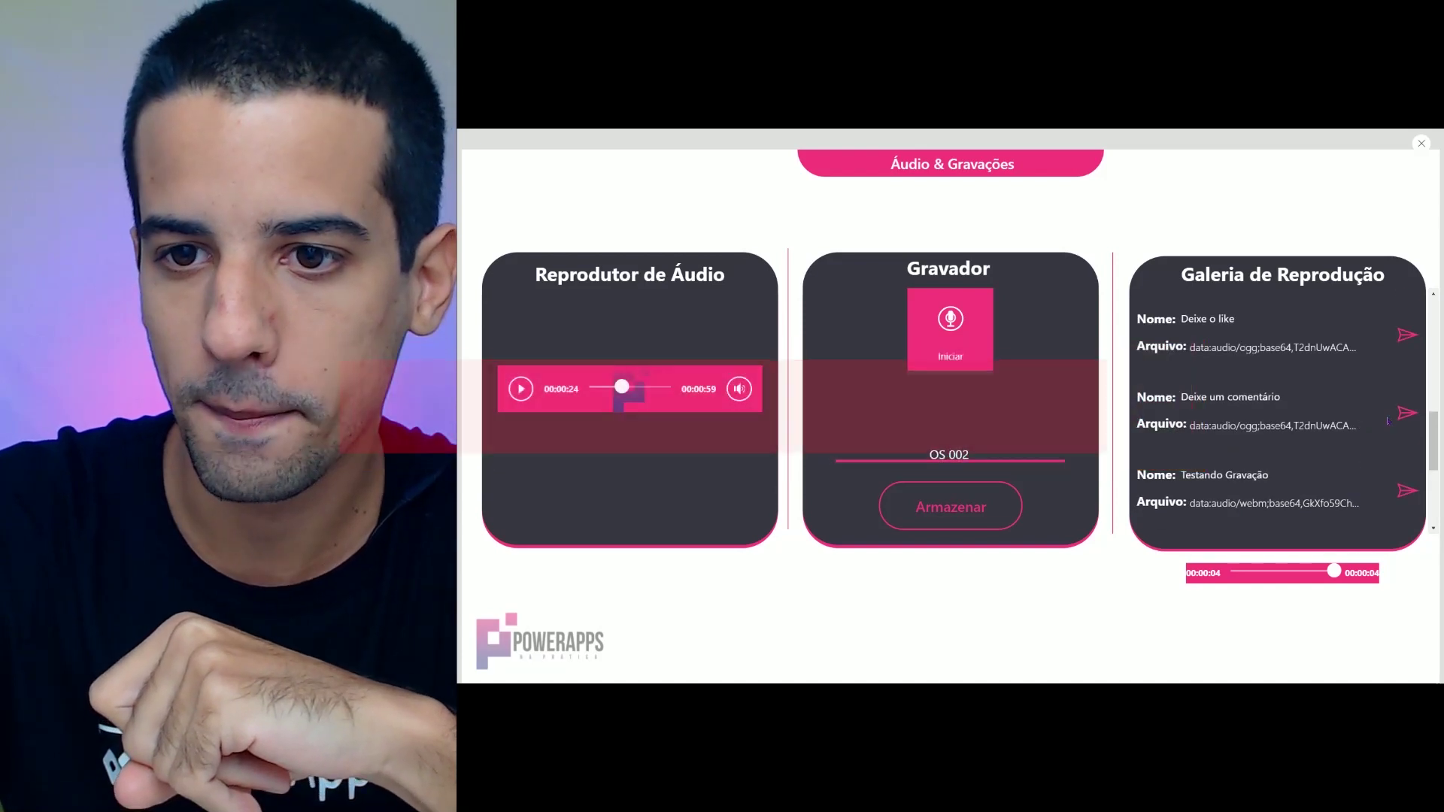
{"action": "scroll", "coordinate": [1383, 406], "scroll_direction": "up", "scroll_amount": 2}
{"action": "scroll", "coordinate": [1400, 390], "scroll_direction": "up", "scroll_amount": 1}
{"action": "scroll", "coordinate": [1406, 378], "scroll_direction": "up", "scroll_amount": 2}
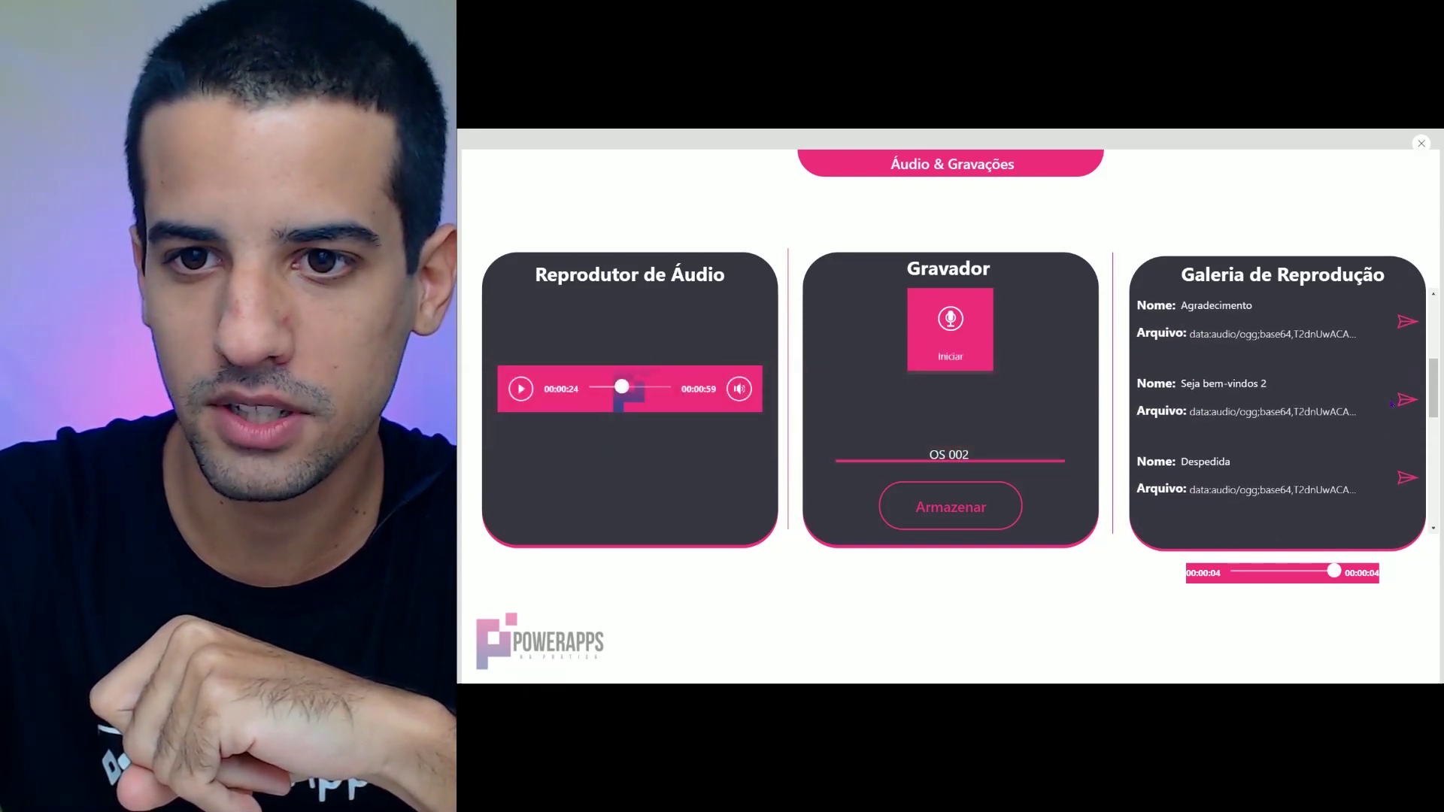
{"action": "left_click", "coordinate": [1404, 405]}
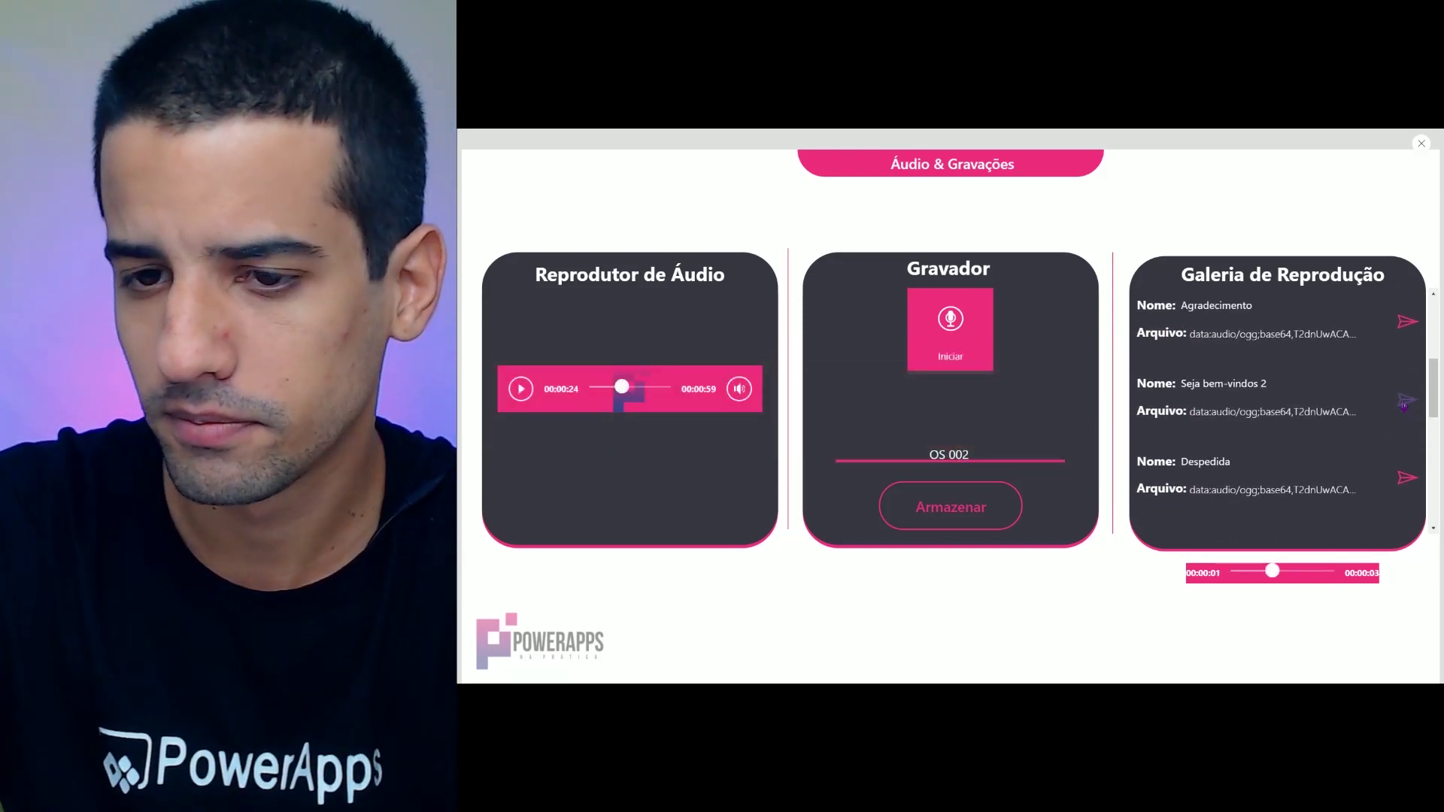
{"action": "scroll", "coordinate": [1404, 406], "scroll_direction": "up", "scroll_amount": 1}
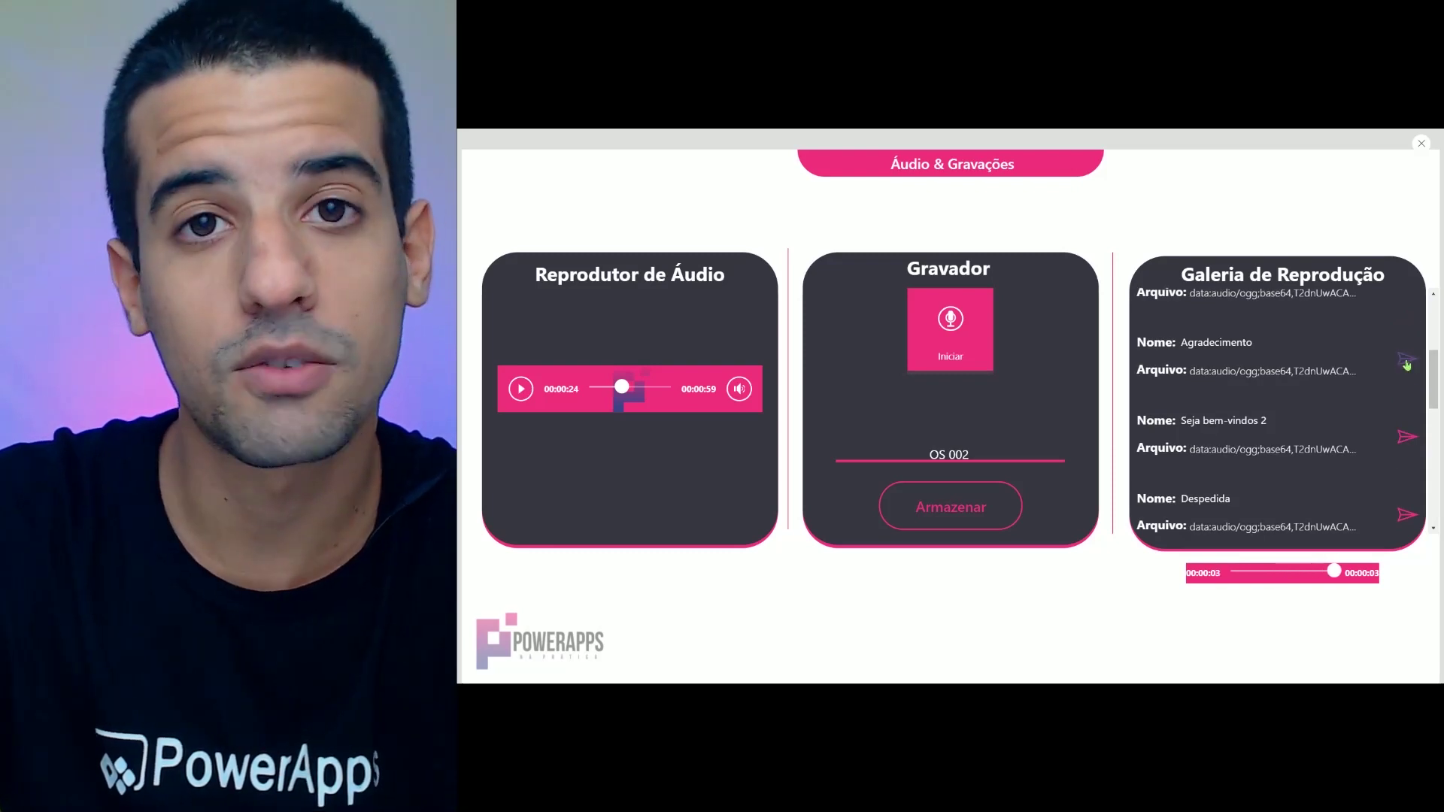
{"action": "scroll", "coordinate": [1399, 380], "scroll_direction": "down", "scroll_amount": 4}
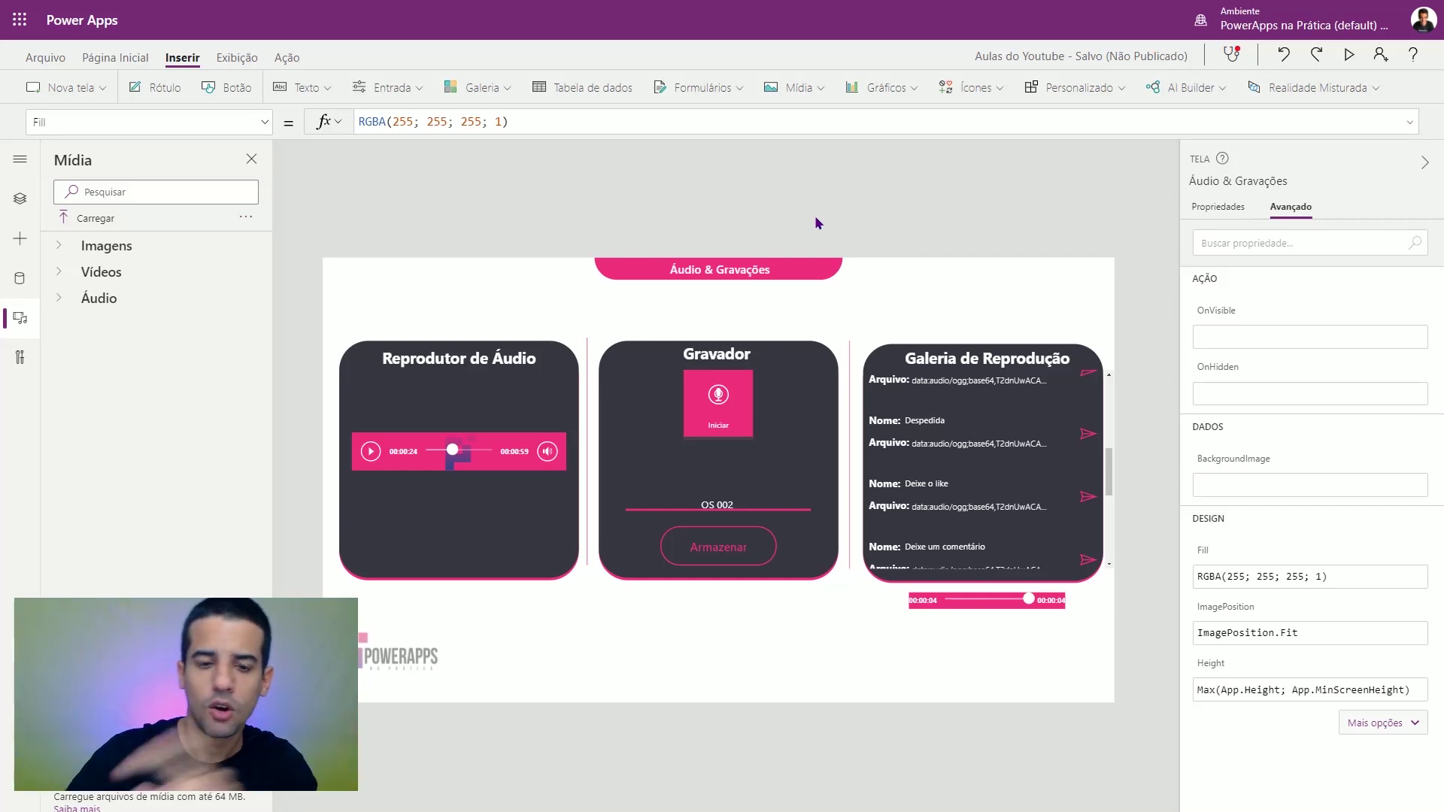
{"action": "left_click", "coordinate": [801, 97]}
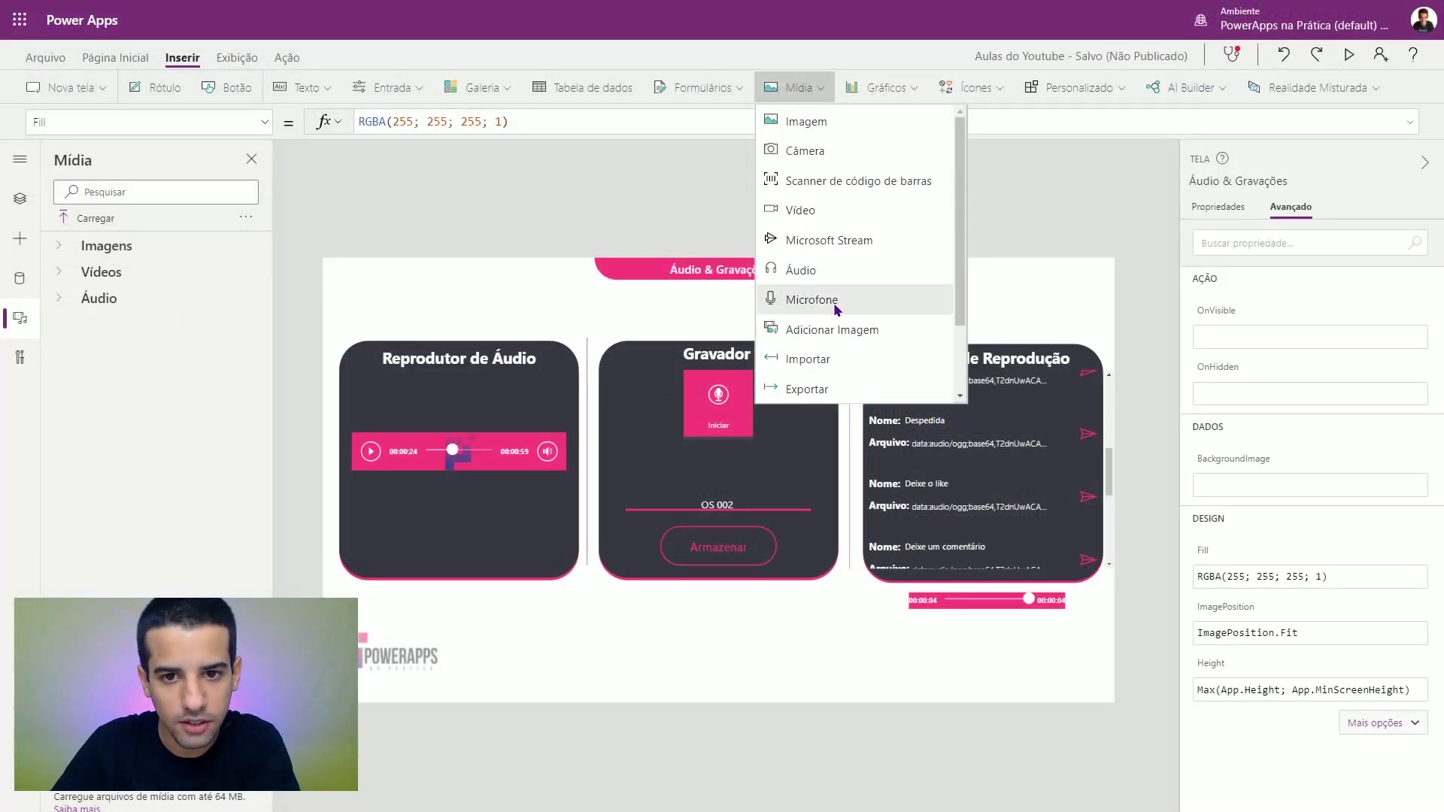
{"action": "left_click", "coordinate": [803, 272]}
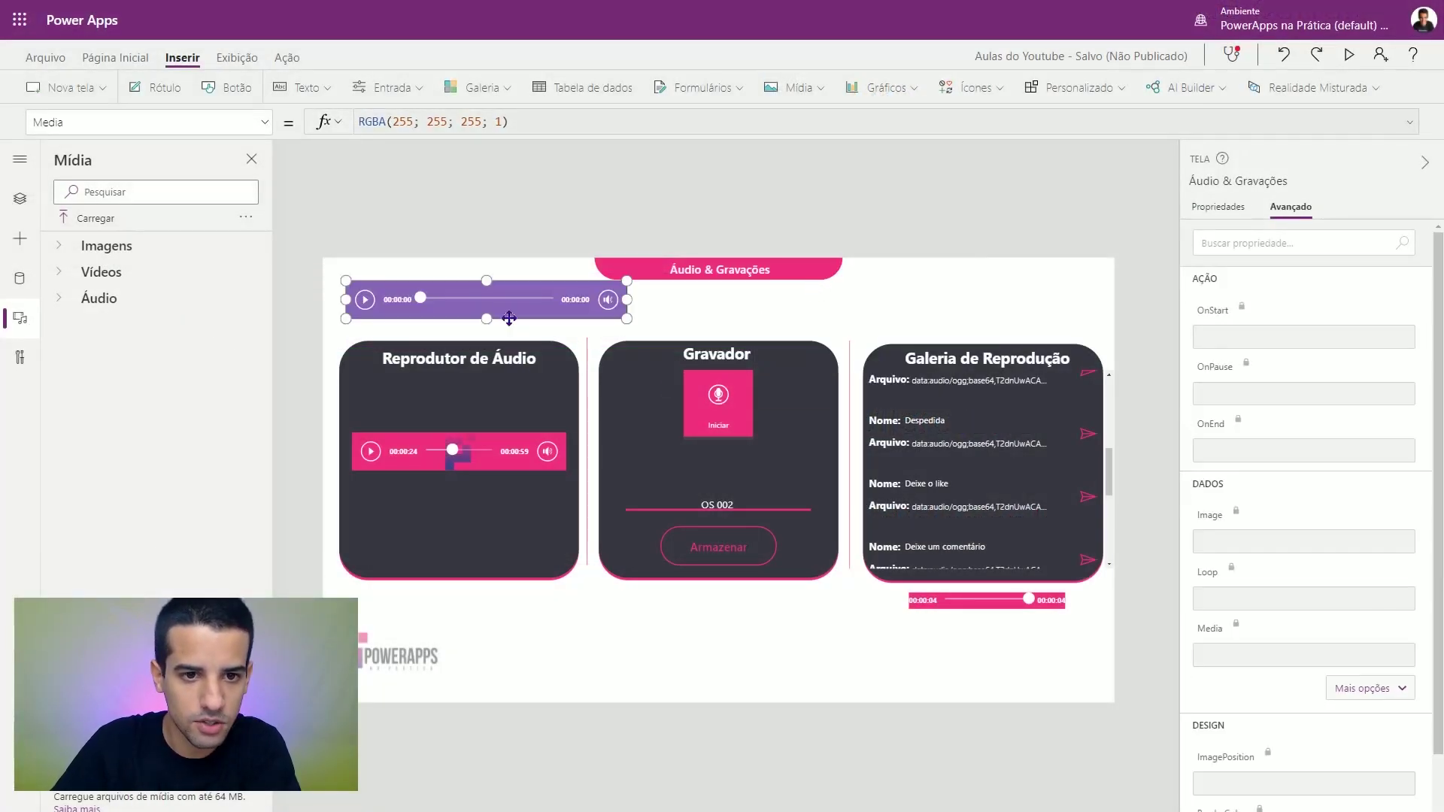
{"action": "left_click_drag", "start_coordinate": [509, 319], "coordinate": [495, 478]}
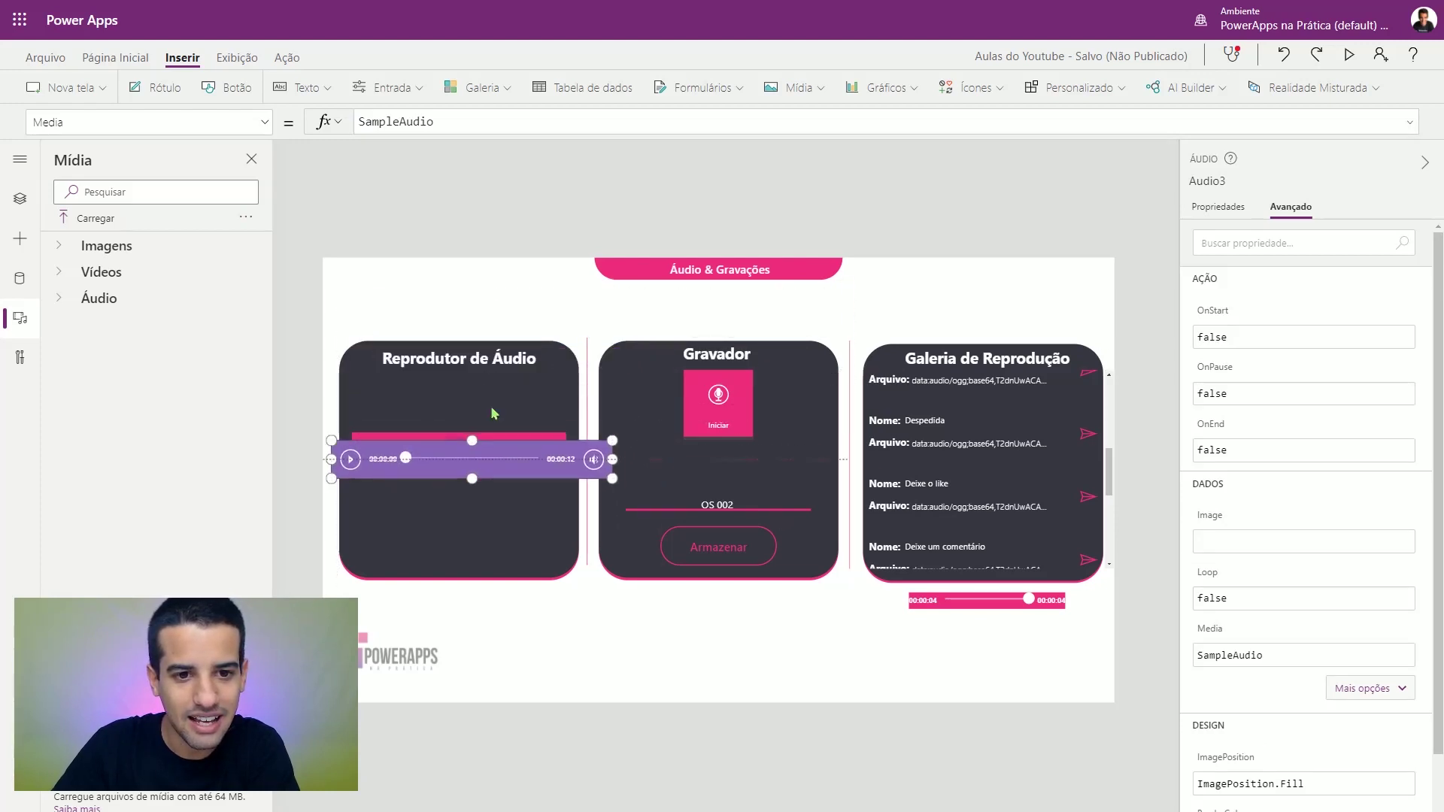
{"action": "key", "text": "ctrl+z"}
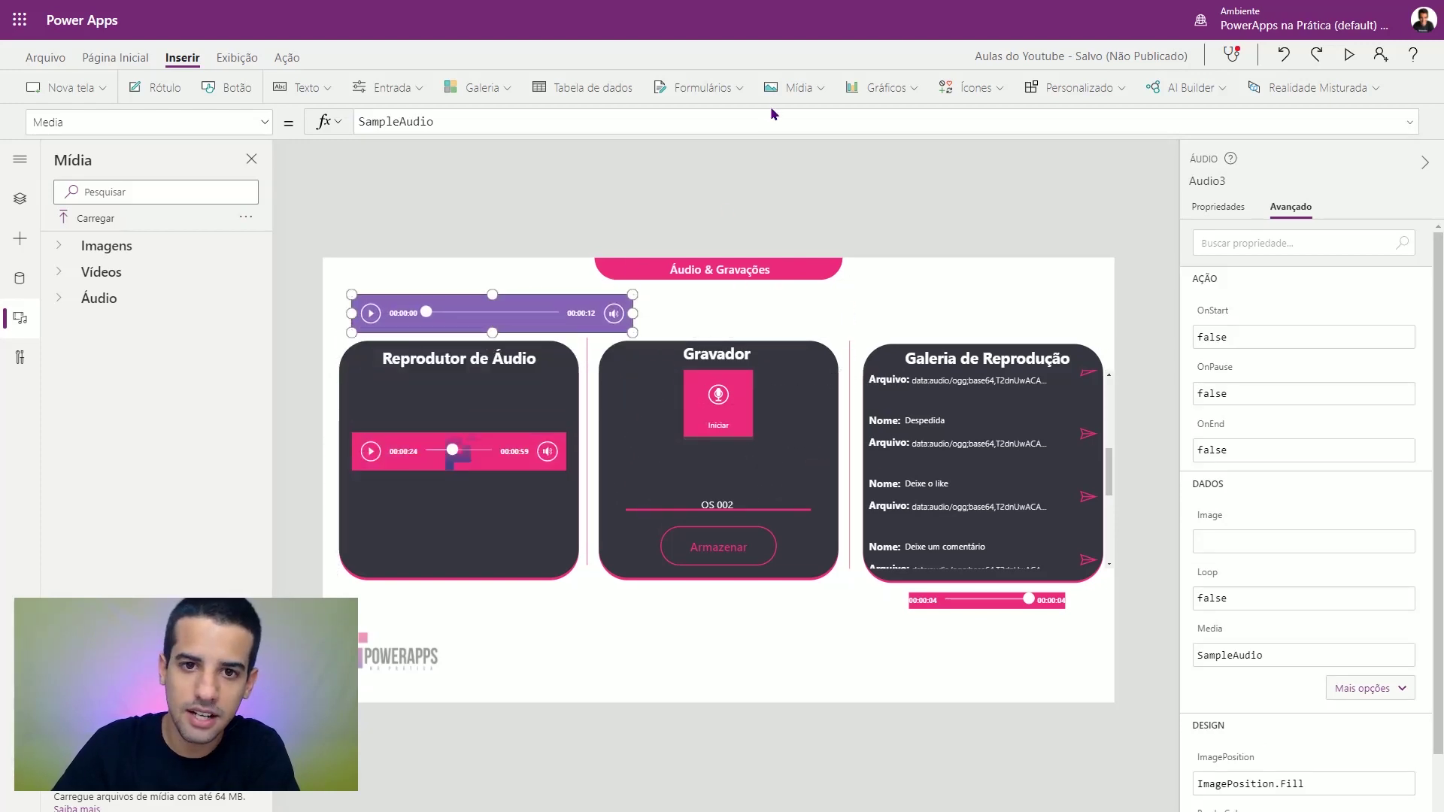
{"action": "left_click", "coordinate": [813, 90]}
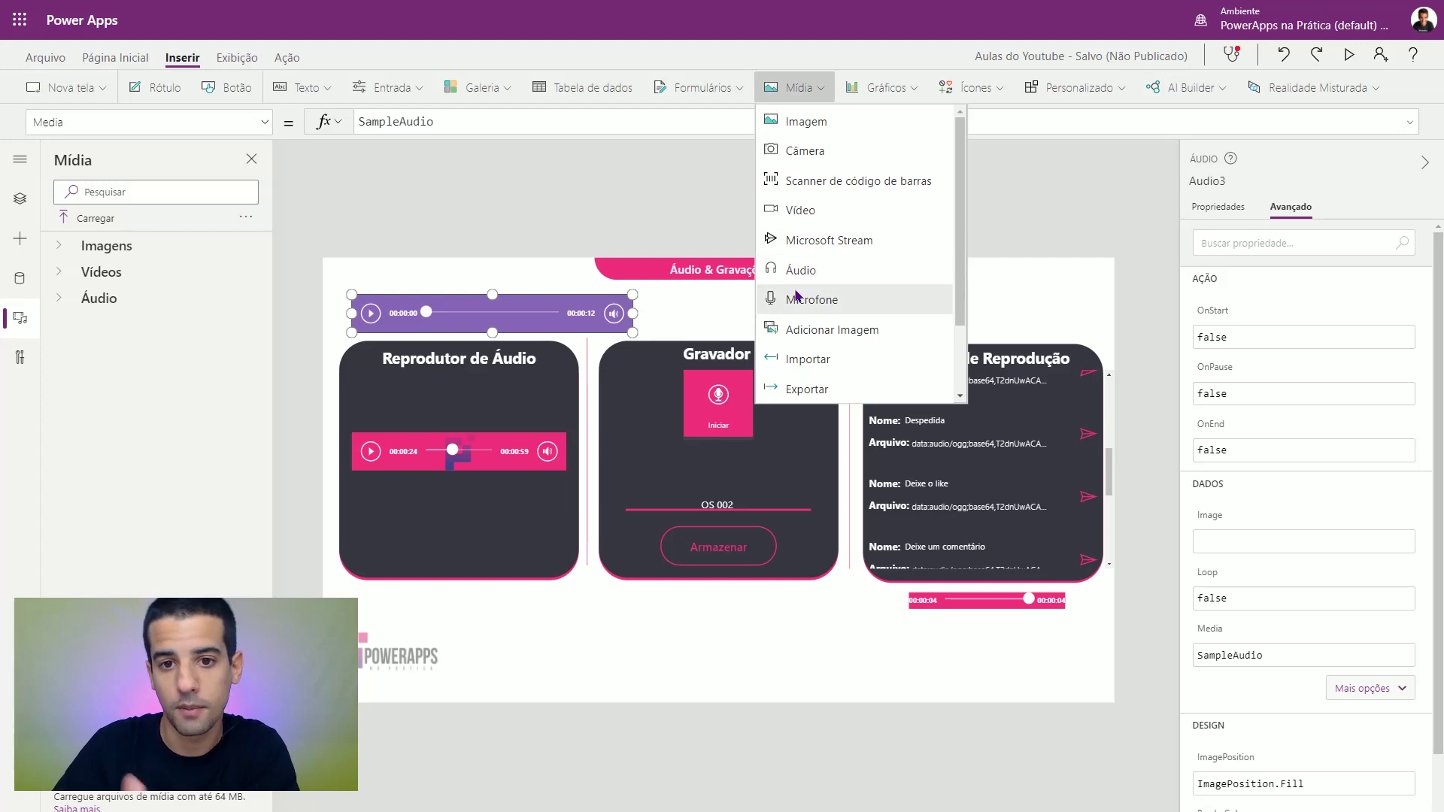
{"action": "left_click", "coordinate": [798, 299]}
{"action": "left_click_drag", "start_coordinate": [376, 323], "coordinate": [788, 411]}
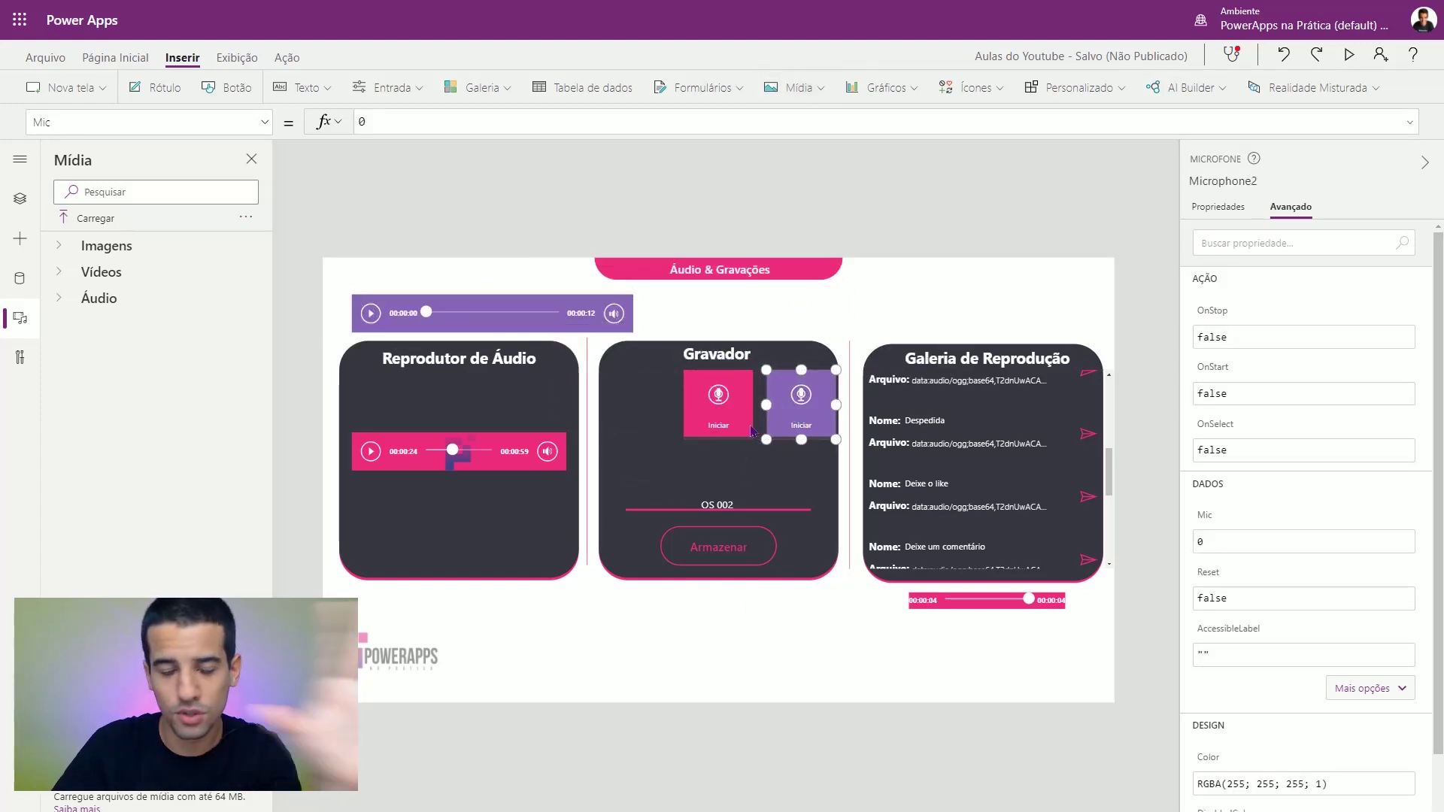
{"action": "left_click_drag", "start_coordinate": [801, 400], "coordinate": [749, 335]}
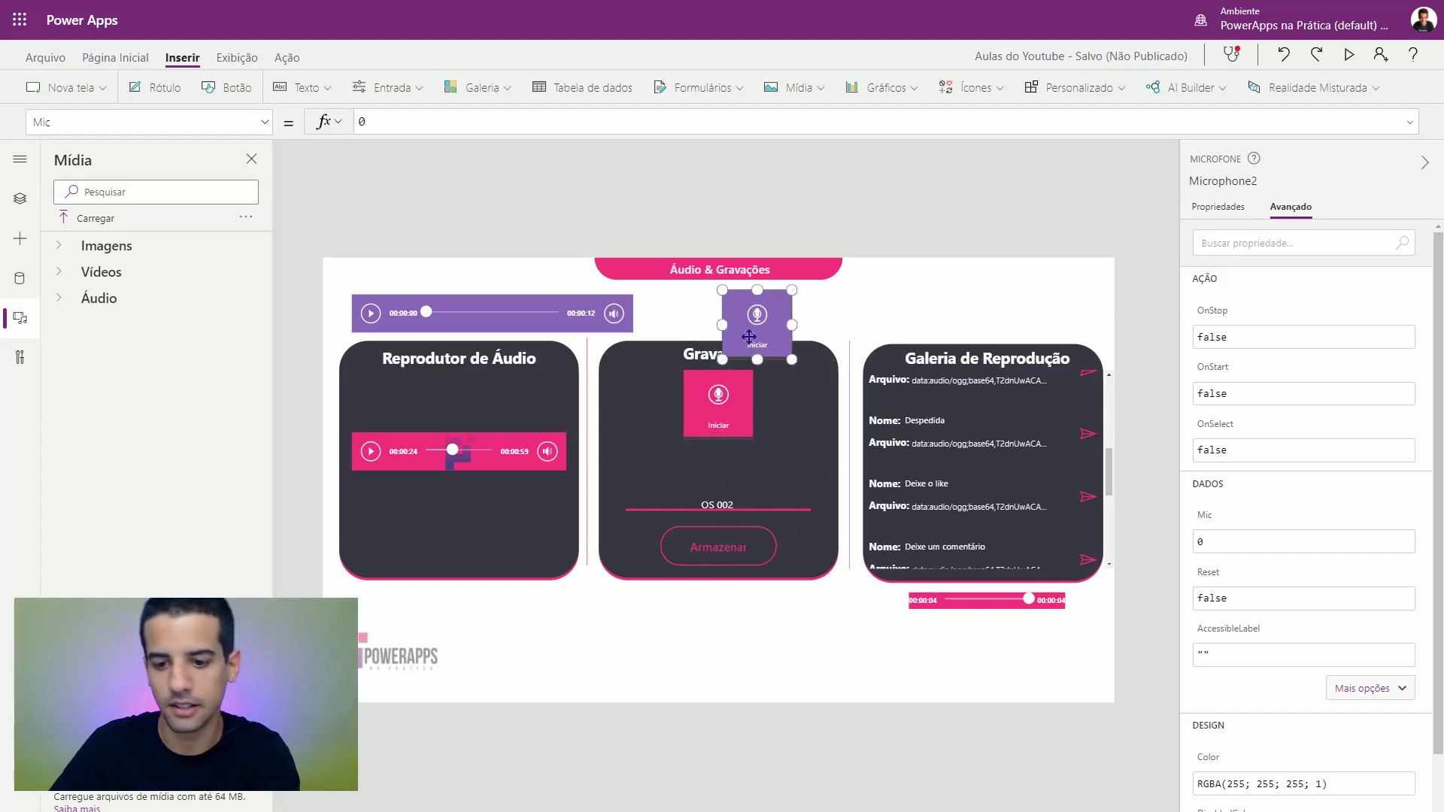
{"action": "key", "text": "Delete"}
{"action": "key", "text": "Delete"}
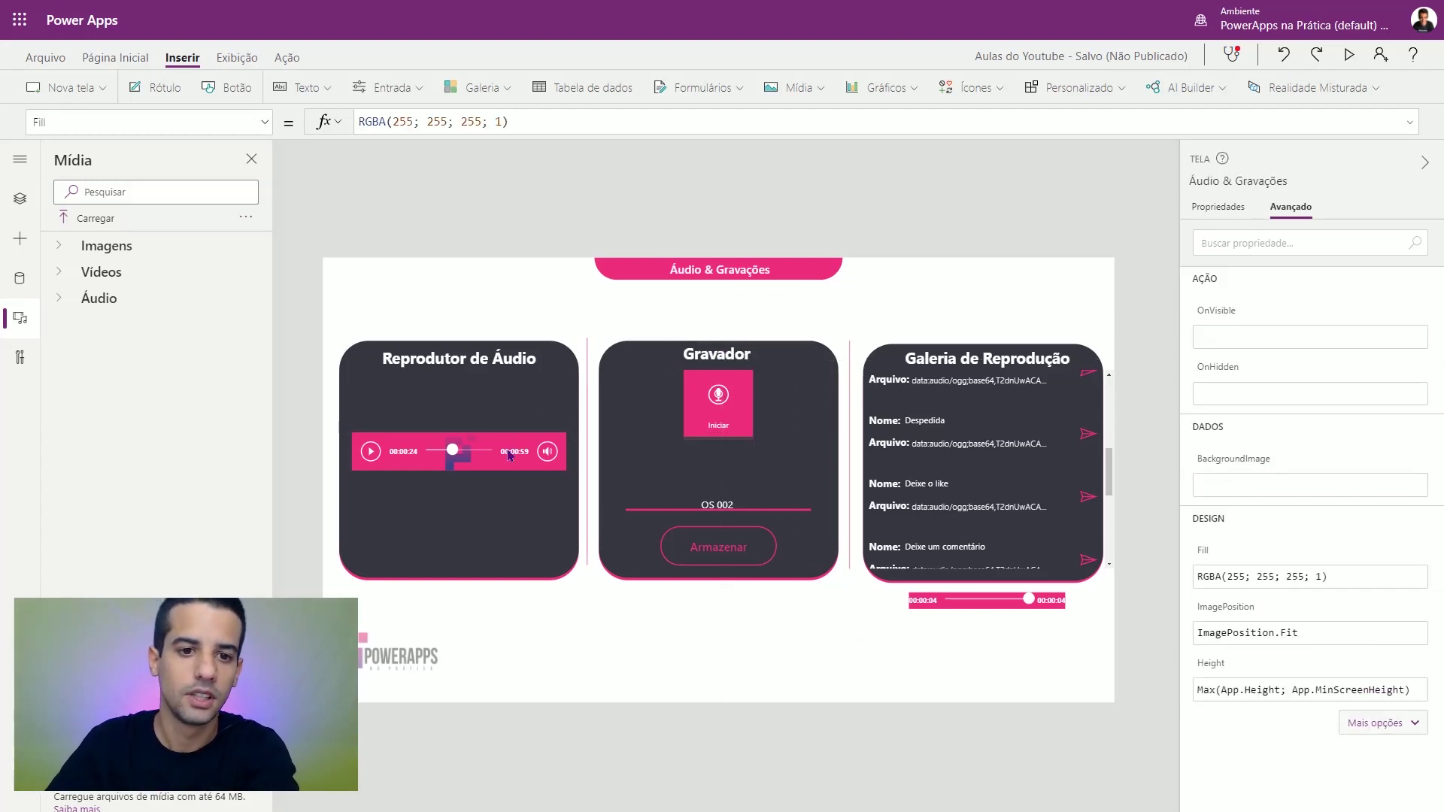
{"action": "left_click", "coordinate": [493, 461]}
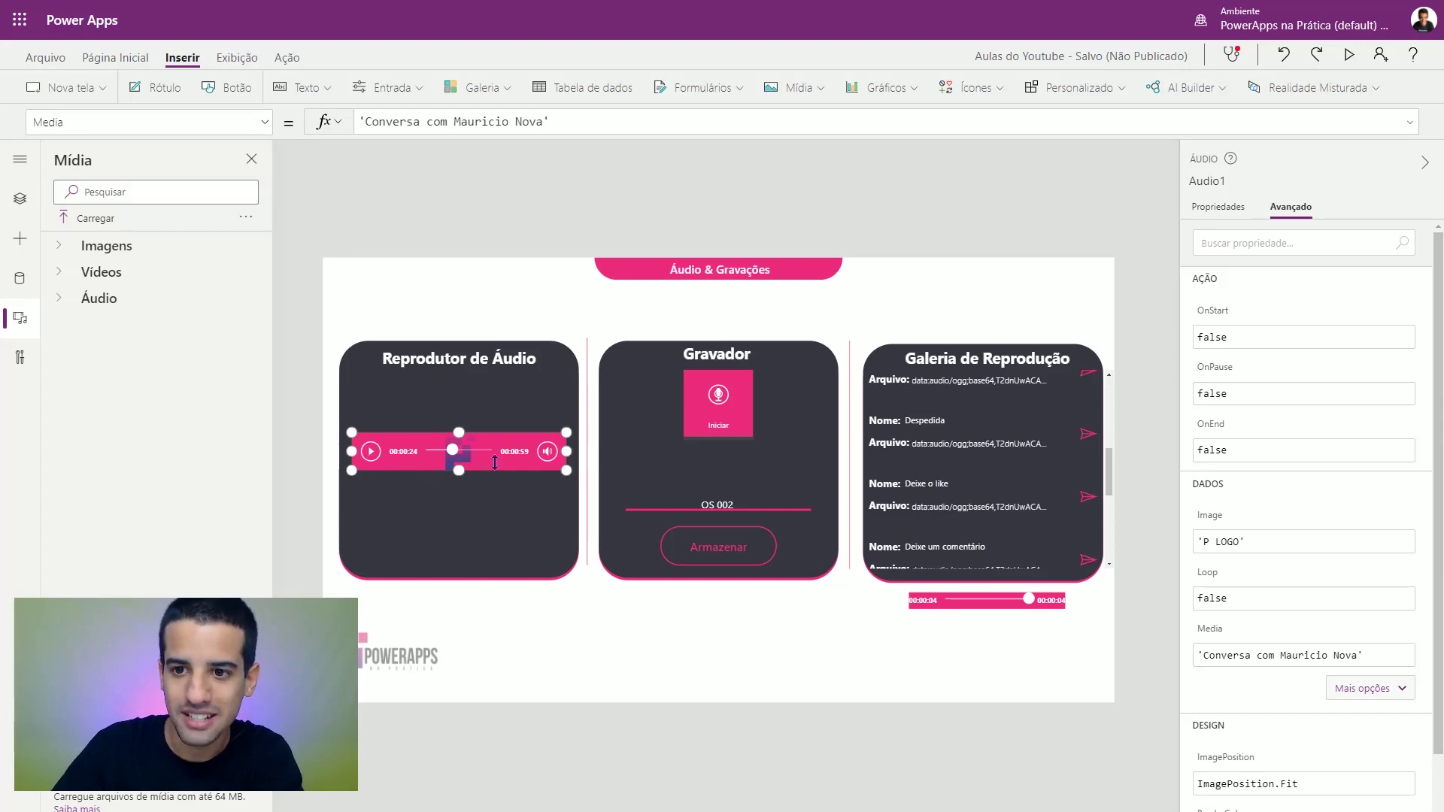
Step: Choose Adicionar arquivo de mídia from Audio1's Mídia property dropdown
{"action": "left_click", "coordinate": [1219, 208]}
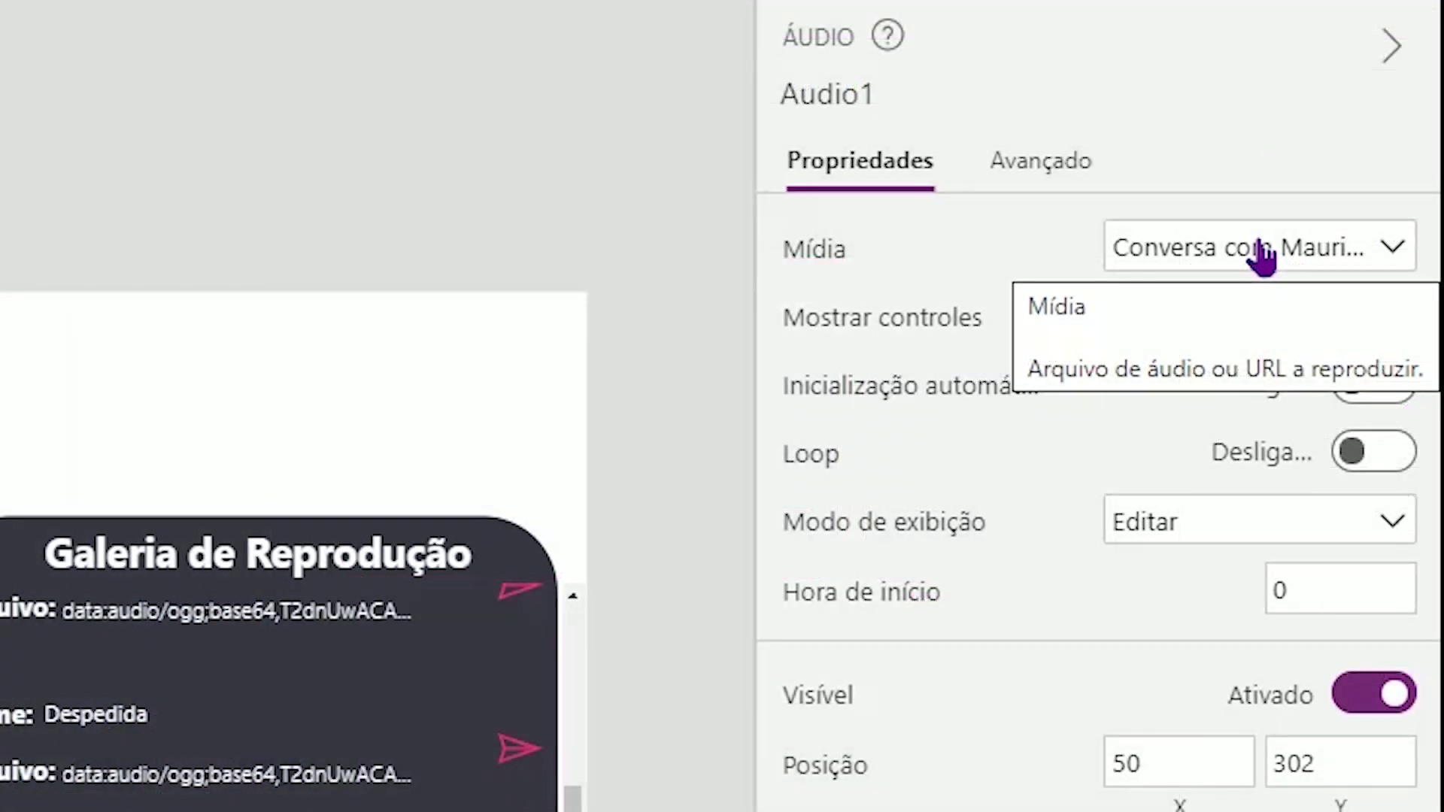
{"action": "left_click", "coordinate": [1375, 243]}
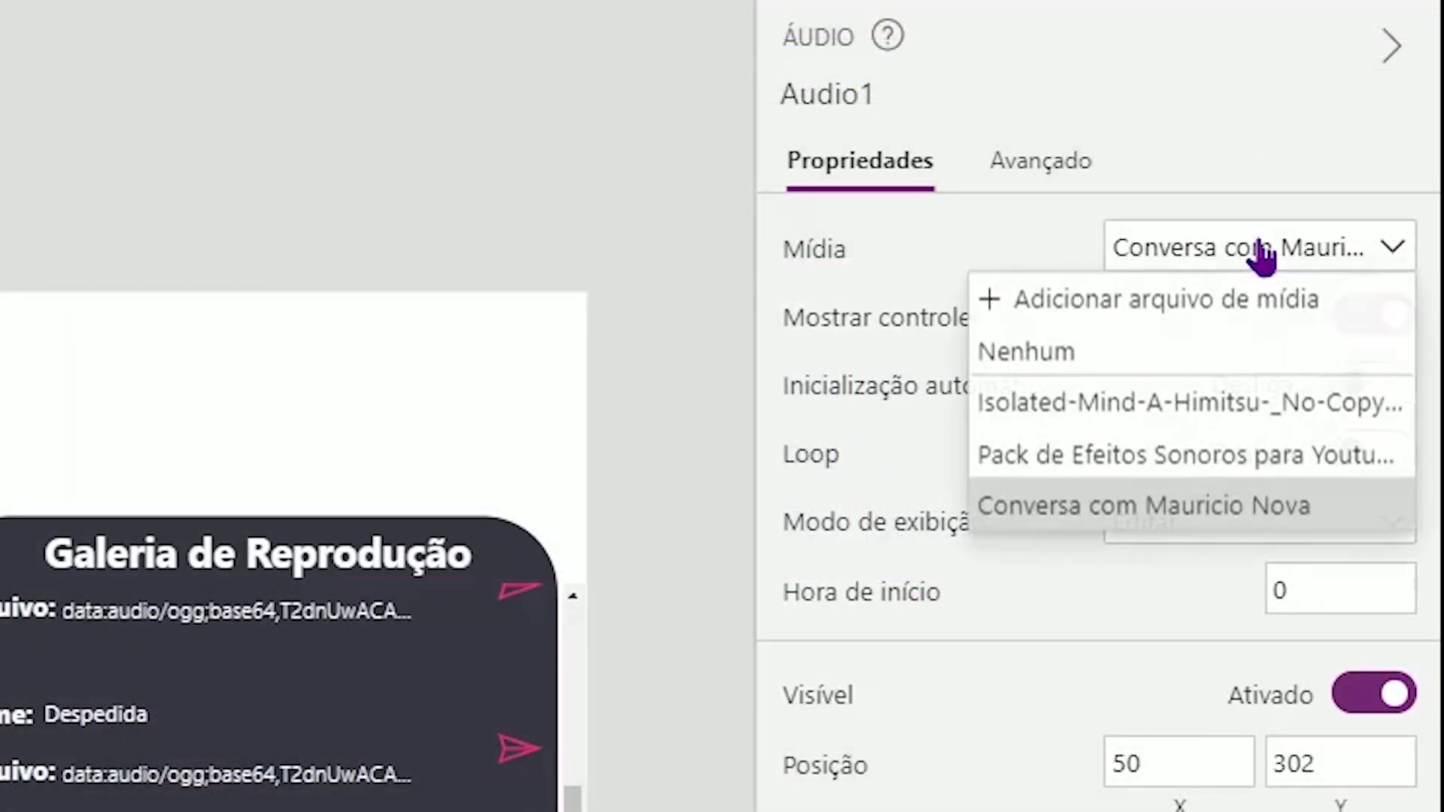
{"action": "left_click", "coordinate": [1090, 310]}
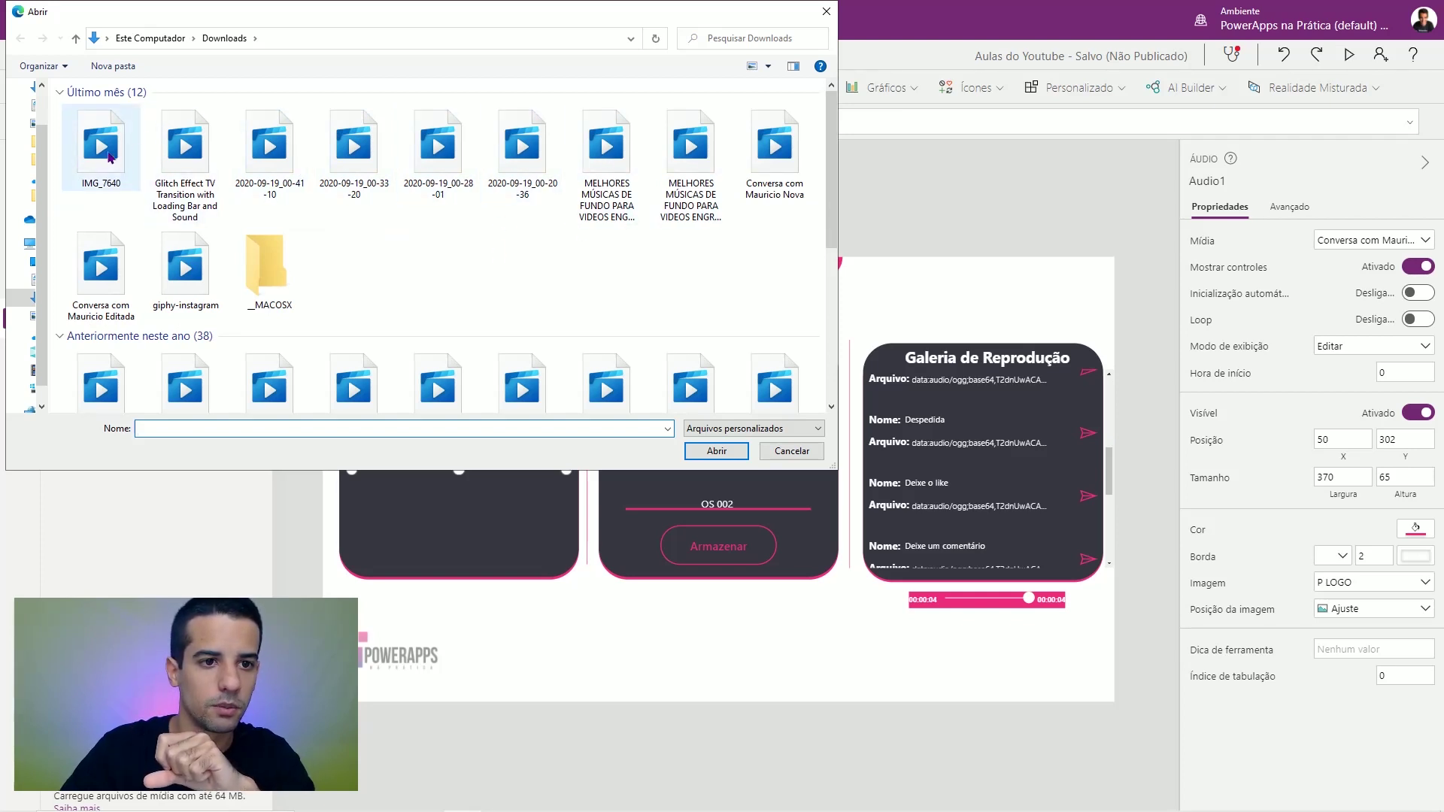
Step: Upload the IMG_7640 conversation recording as the audio player's media
{"action": "double_click", "coordinate": [606, 142]}
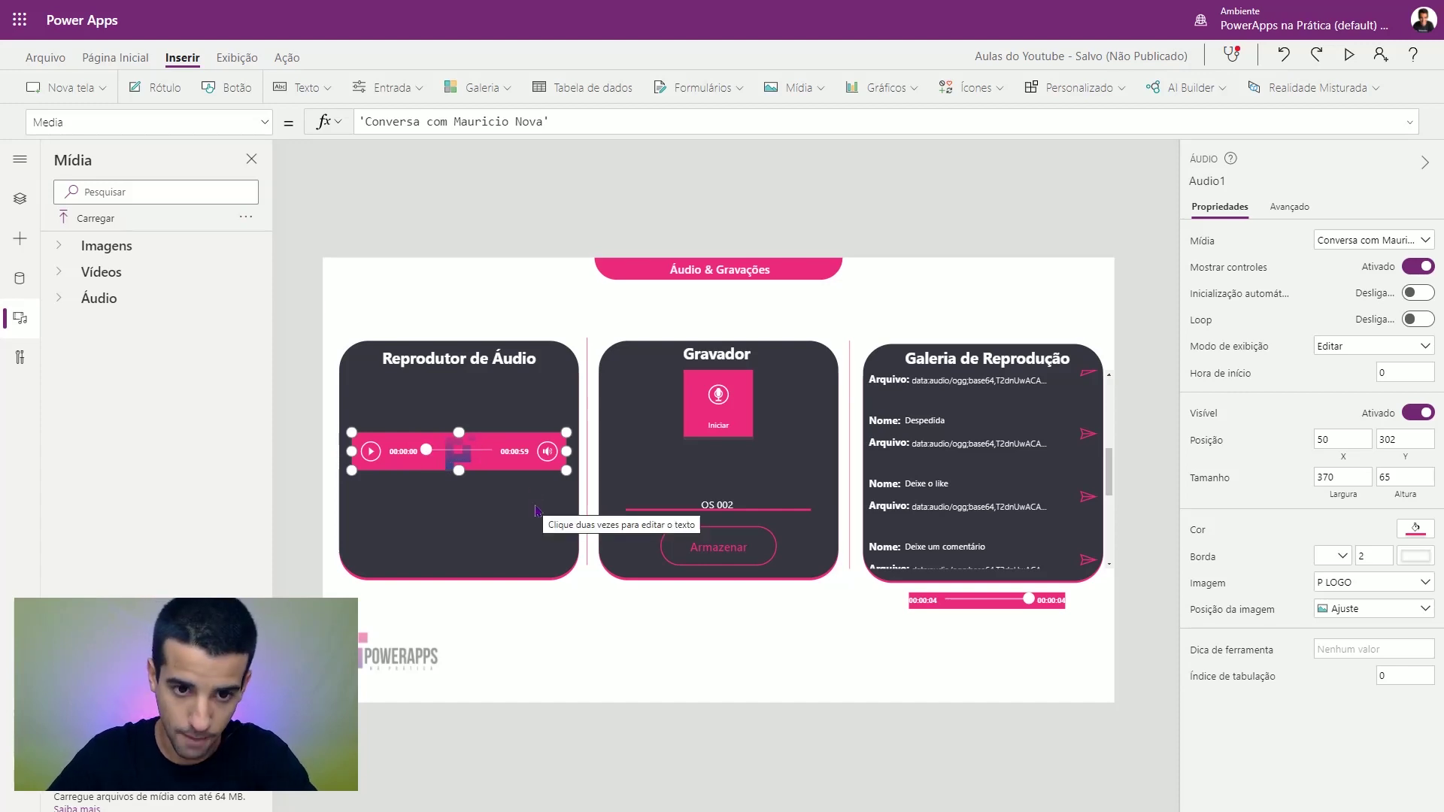
Step: Switch the audio player's Visível toggle back to Ativado so it shows on screen
{"action": "left_click", "coordinate": [1410, 413]}
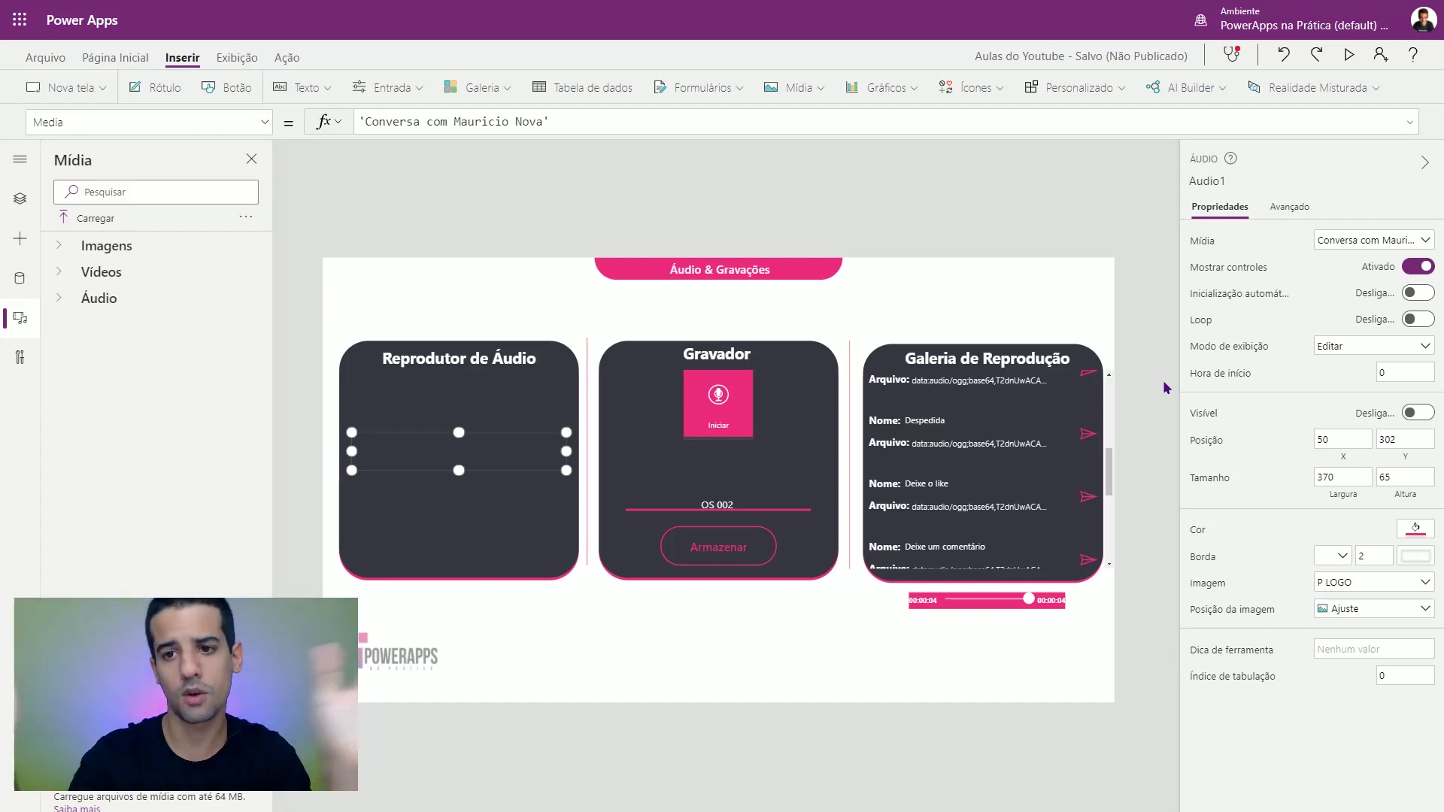
{"action": "left_click", "coordinate": [1418, 412]}
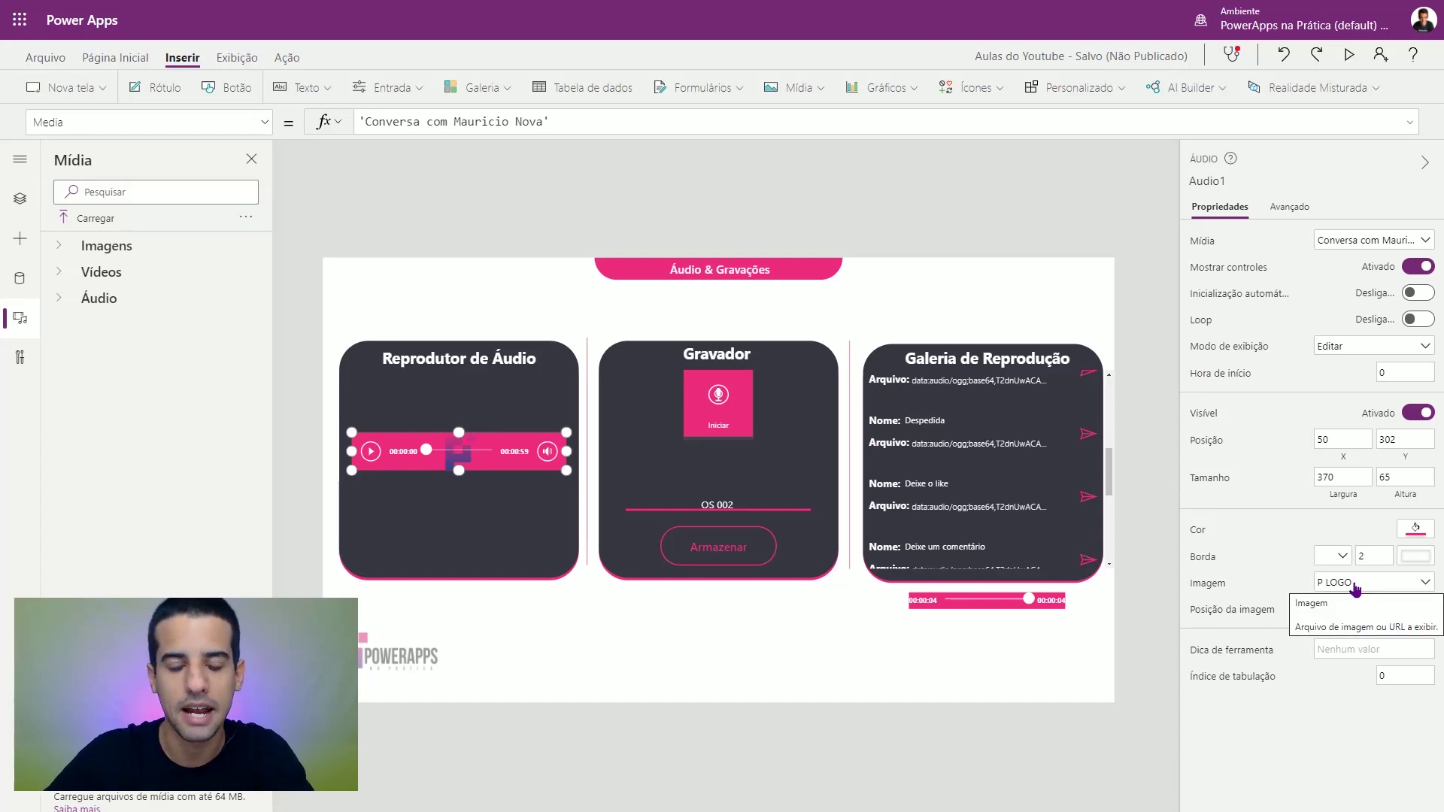
{"action": "left_click", "coordinate": [703, 407]}
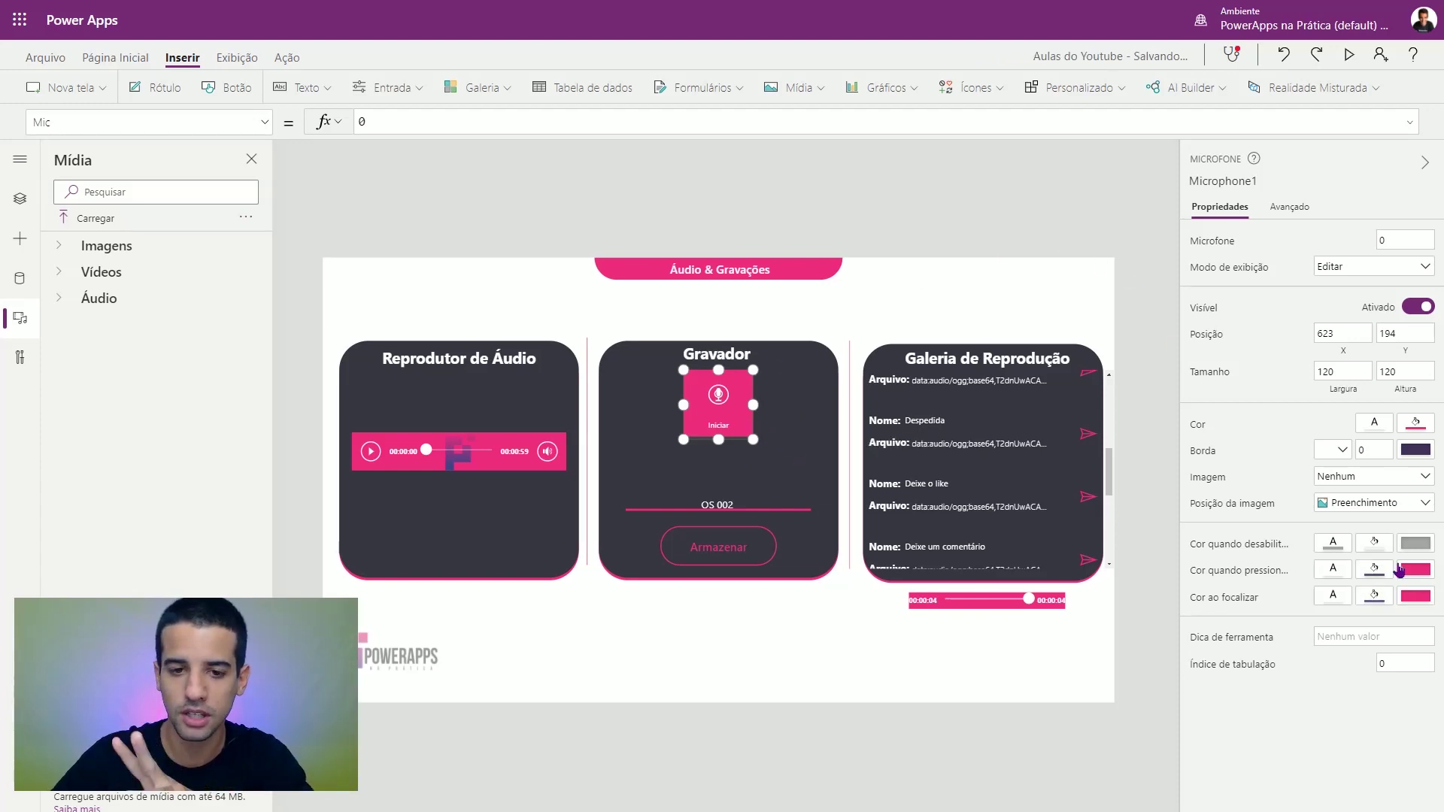
Step: Select TextInput1 and display the Tree view of the screen's controls
{"action": "left_click", "coordinate": [724, 514]}
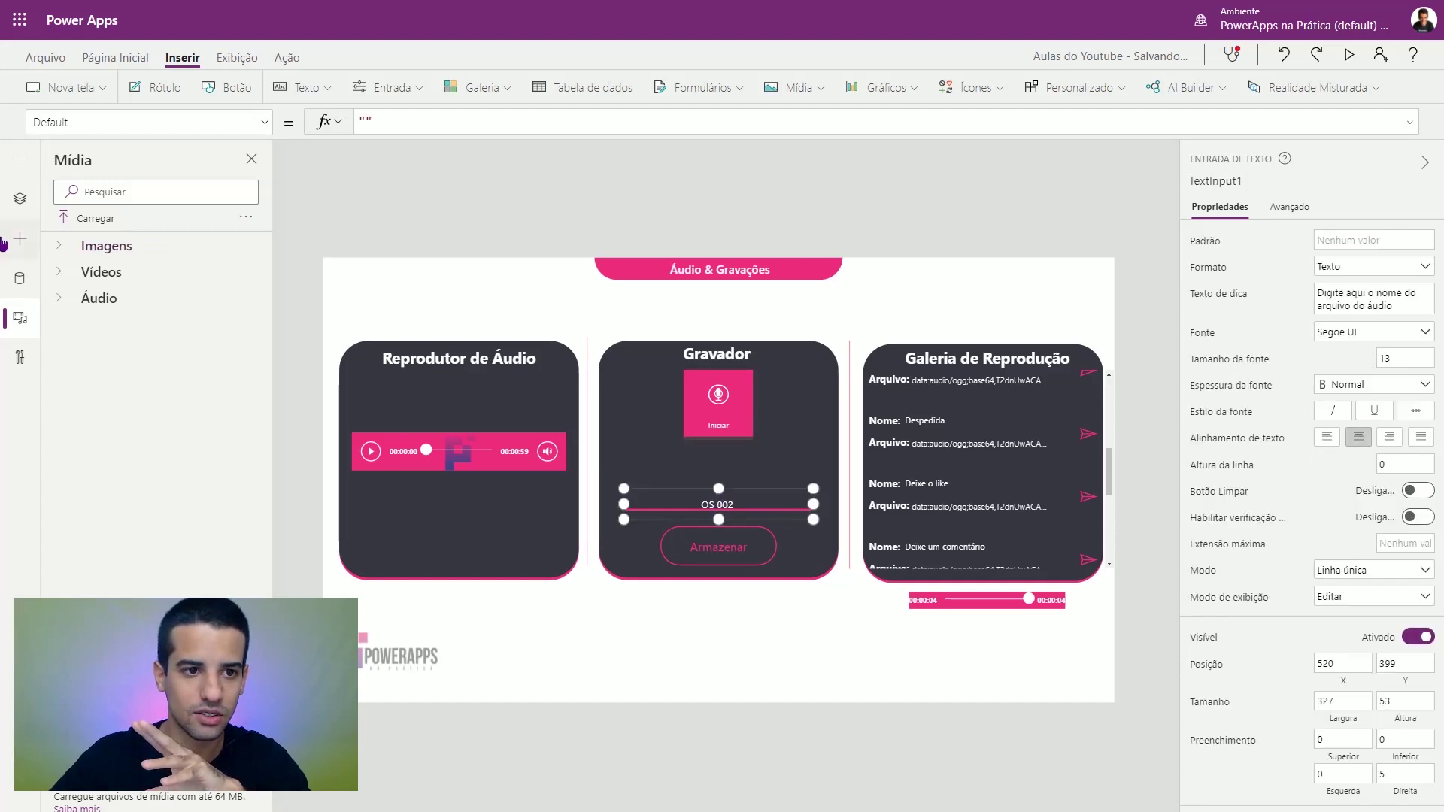
{"action": "left_click", "coordinate": [17, 202]}
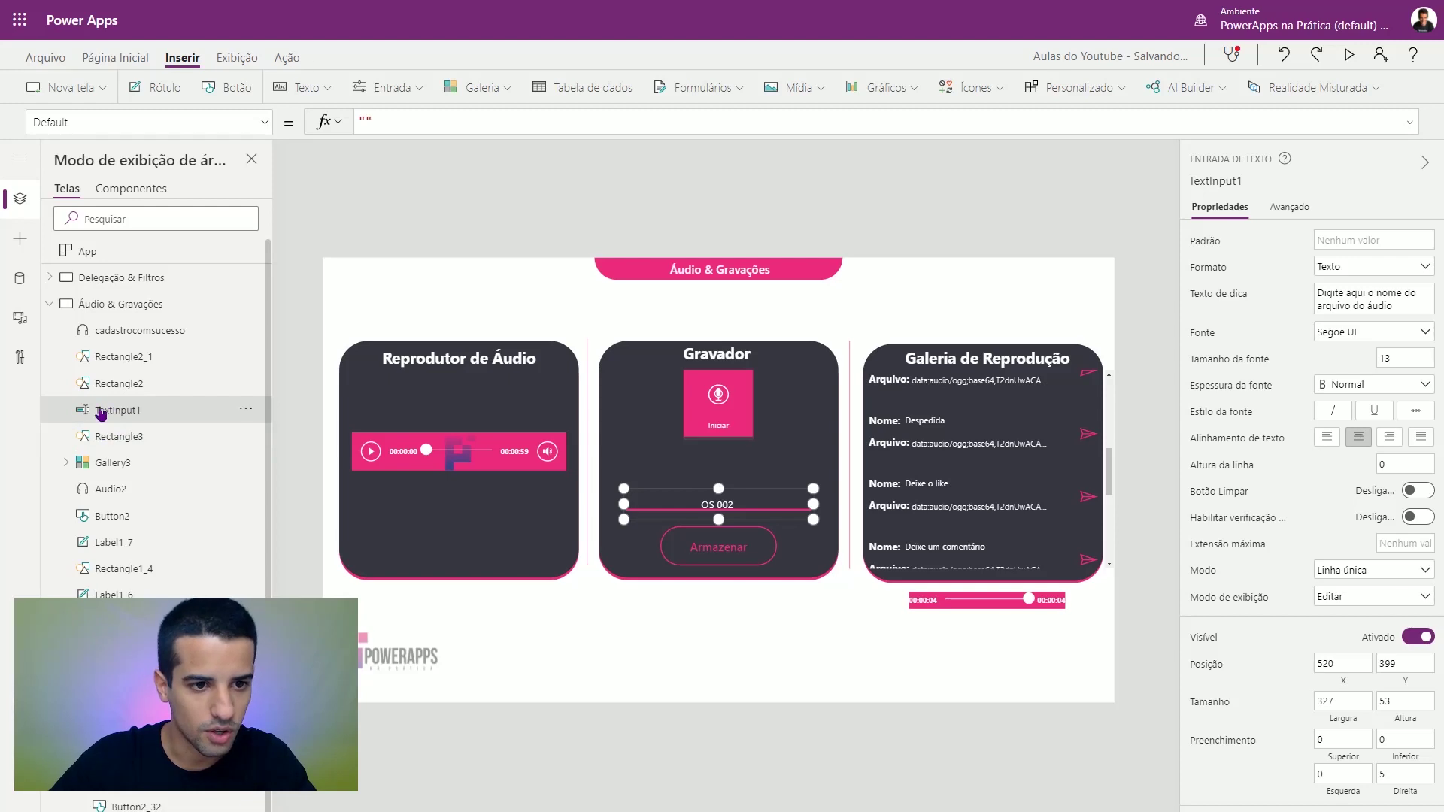
{"action": "left_click", "coordinate": [390, 87]}
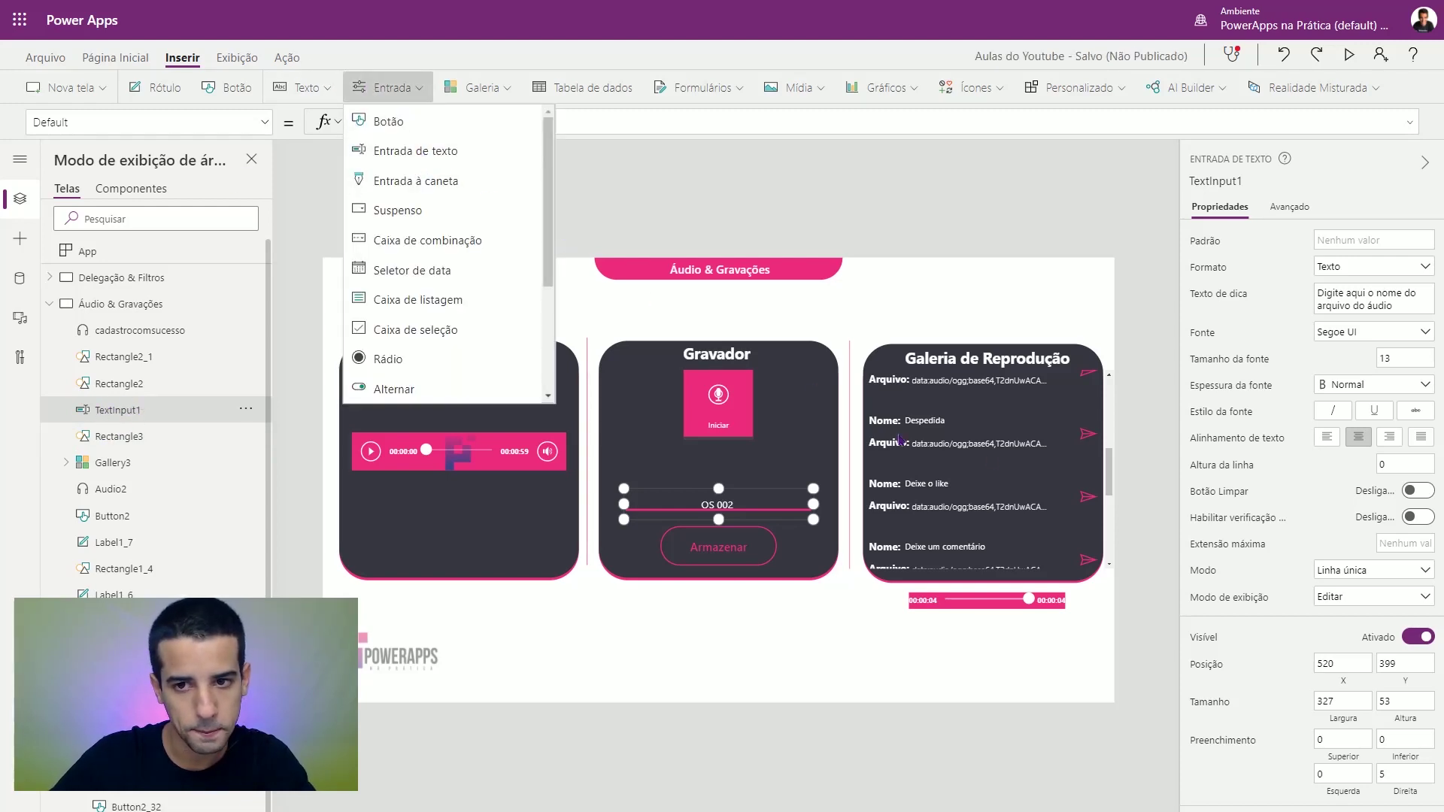
{"action": "left_click", "coordinate": [1252, 182]}
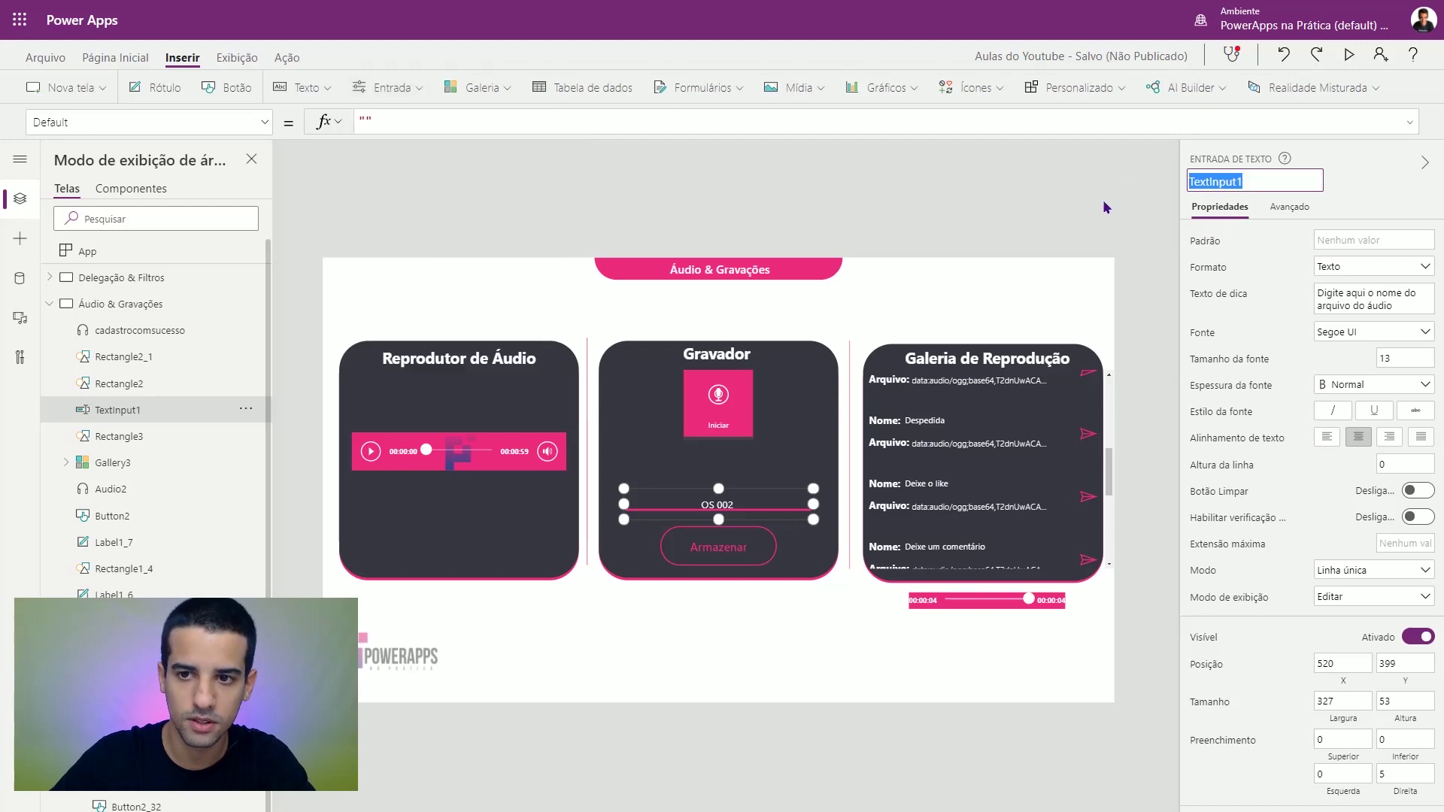
{"action": "left_click", "coordinate": [715, 516]}
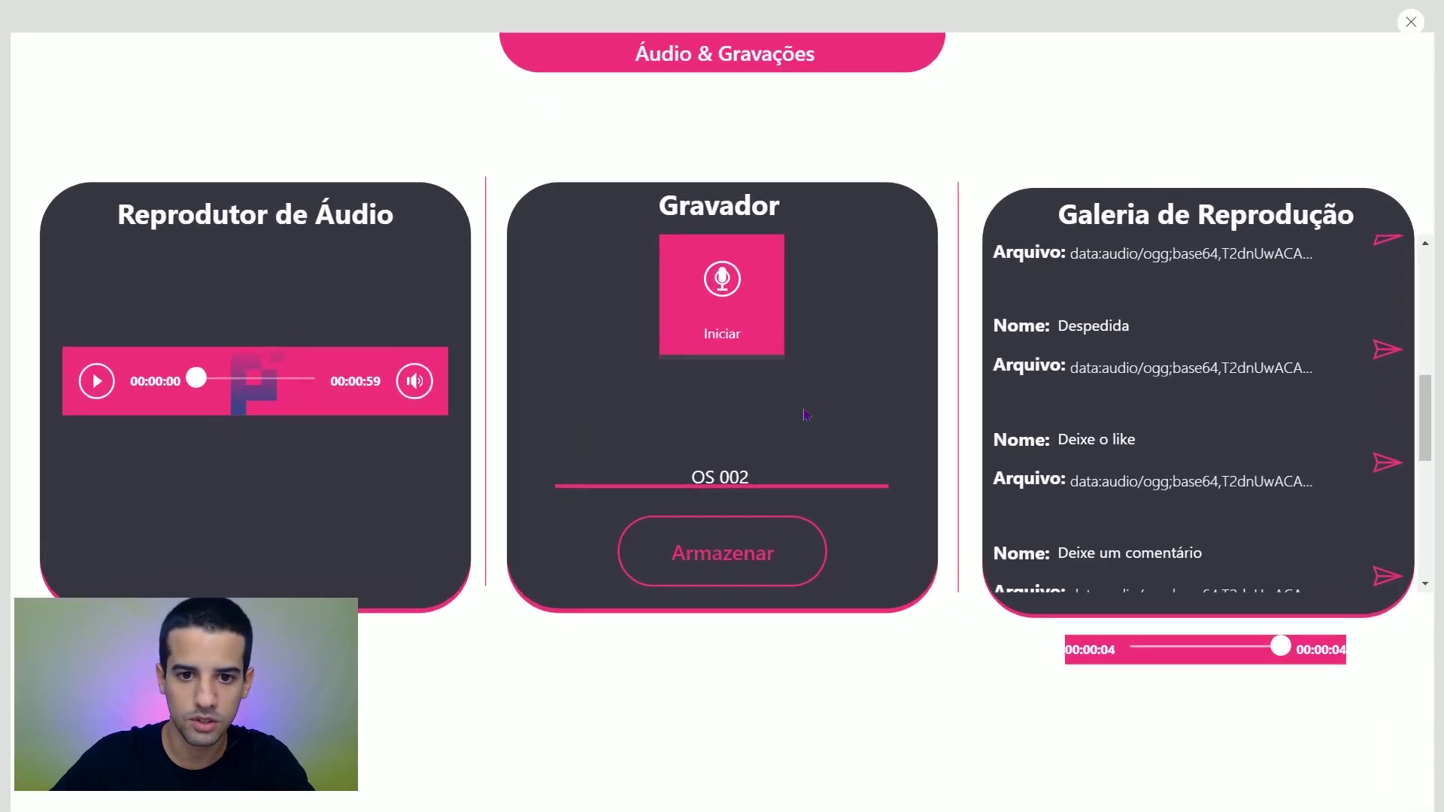
Step: In preview, rename the recording to OS 003 and make a brief test recording
{"action": "left_click", "coordinate": [1348, 54]}
{"action": "left_click_drag", "start_coordinate": [779, 473], "coordinate": [518, 494]}
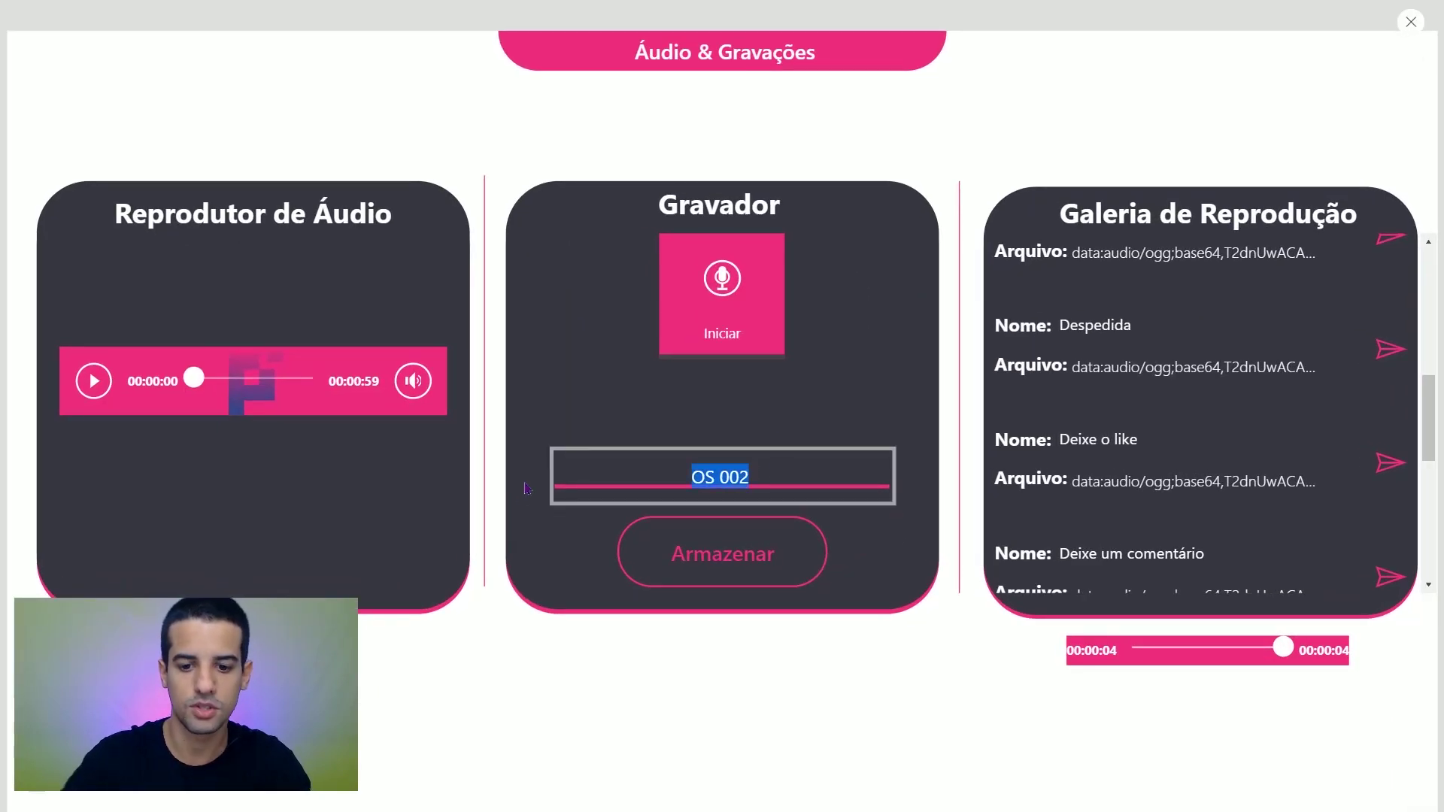
{"action": "type", "text": "o"}
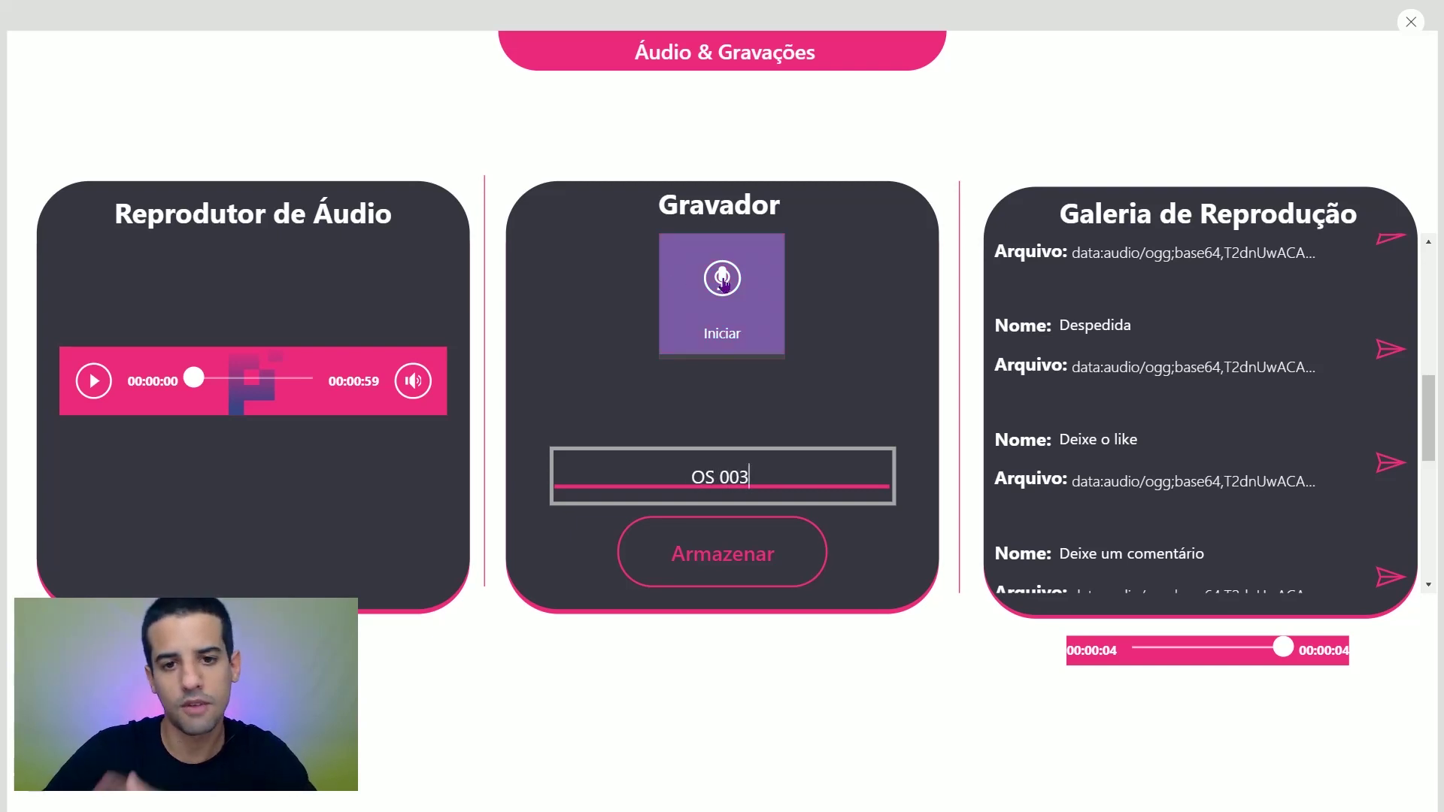
{"action": "left_click", "coordinate": [739, 329]}
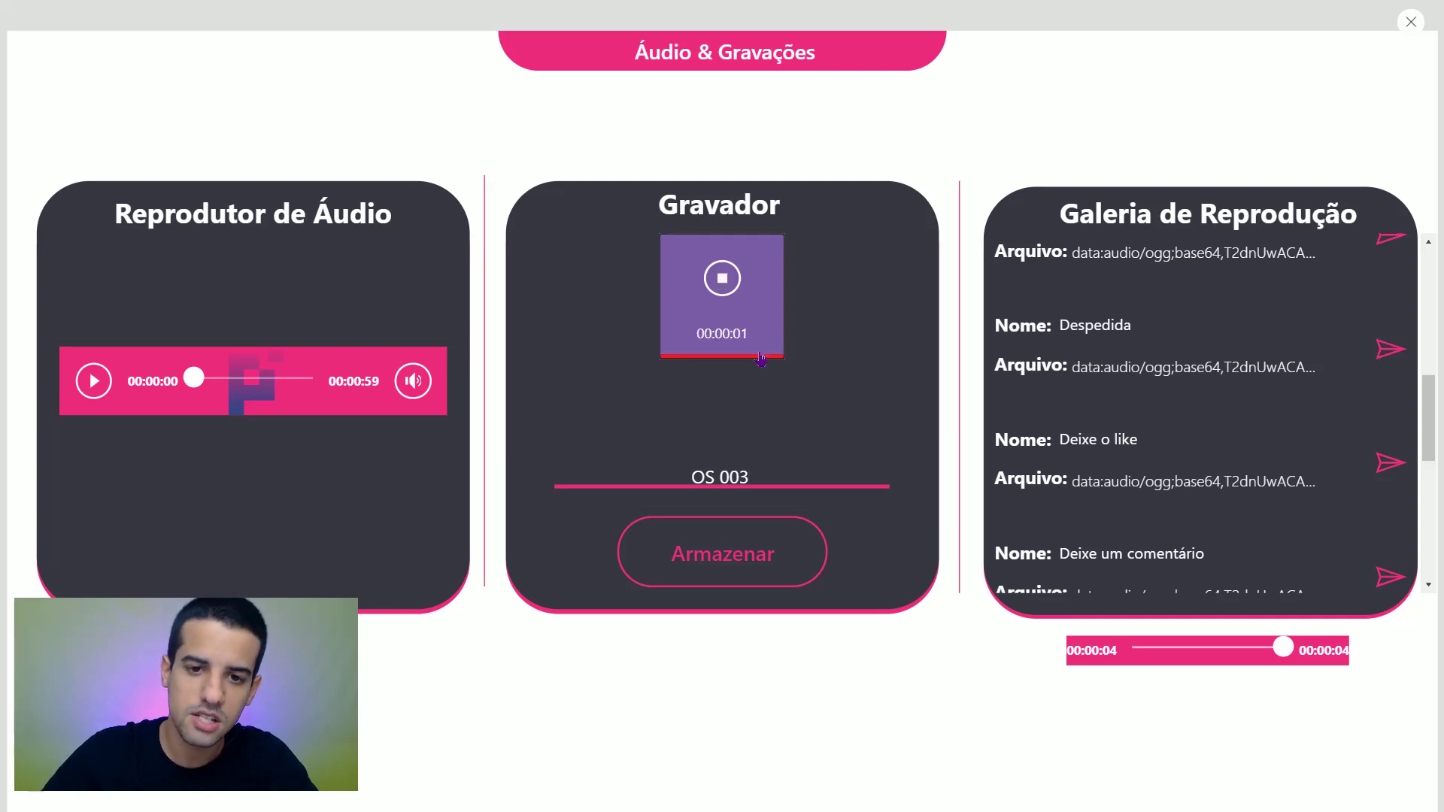
{"action": "left_click", "coordinate": [720, 304]}
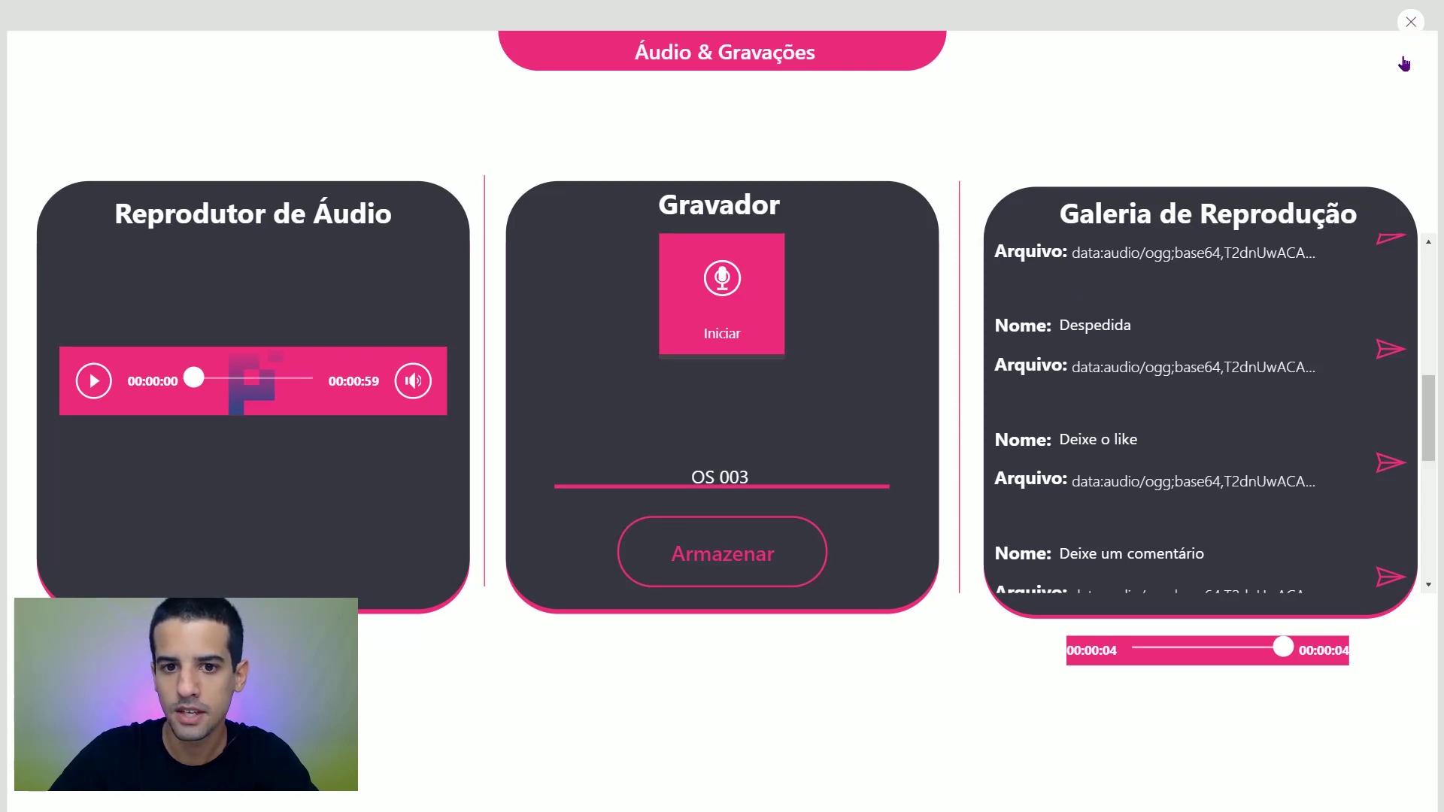
{"action": "left_click", "coordinate": [1413, 26]}
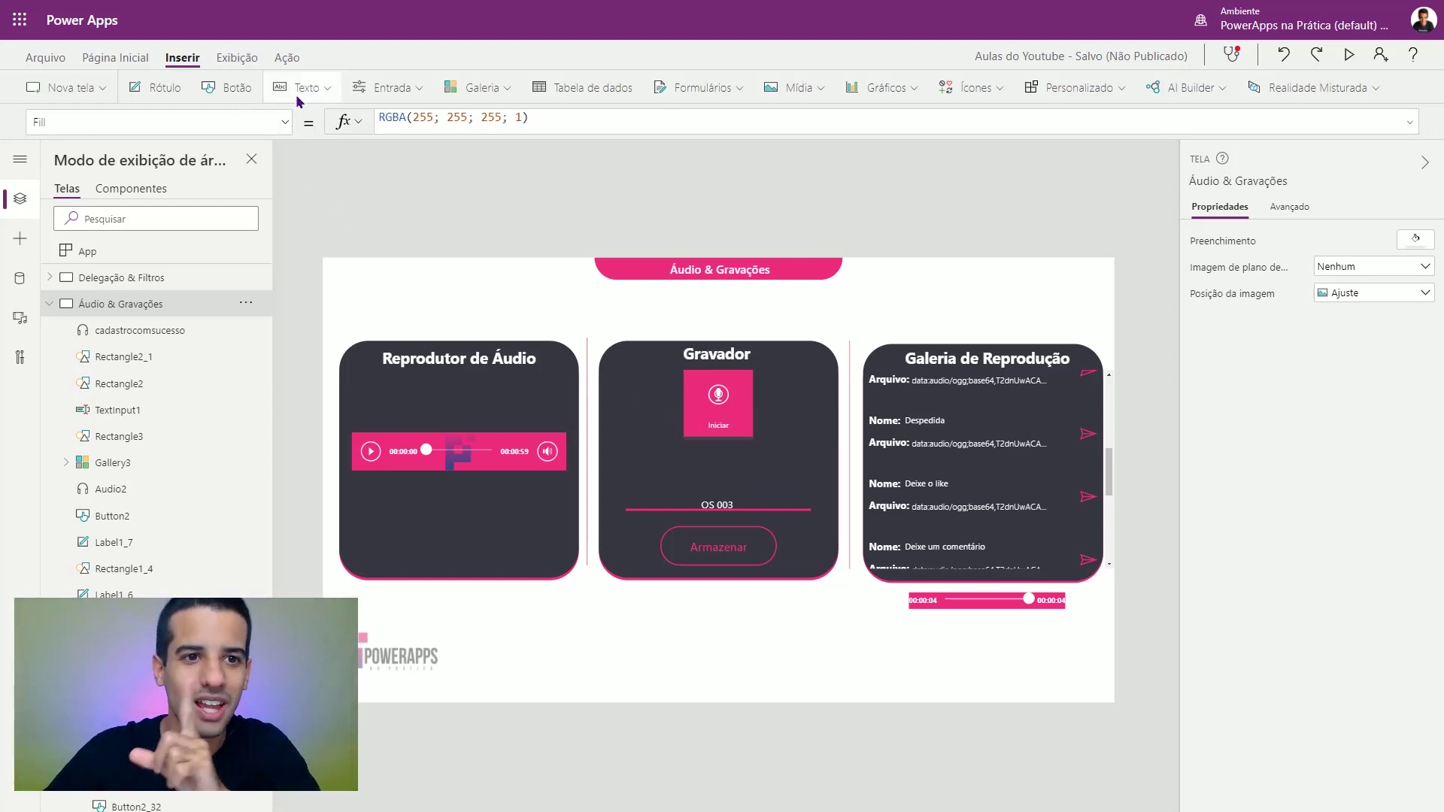
Step: Insert a Texto label (Label4) above the Gravador panel and inspect the microphone's properties
{"action": "left_click", "coordinate": [165, 88]}
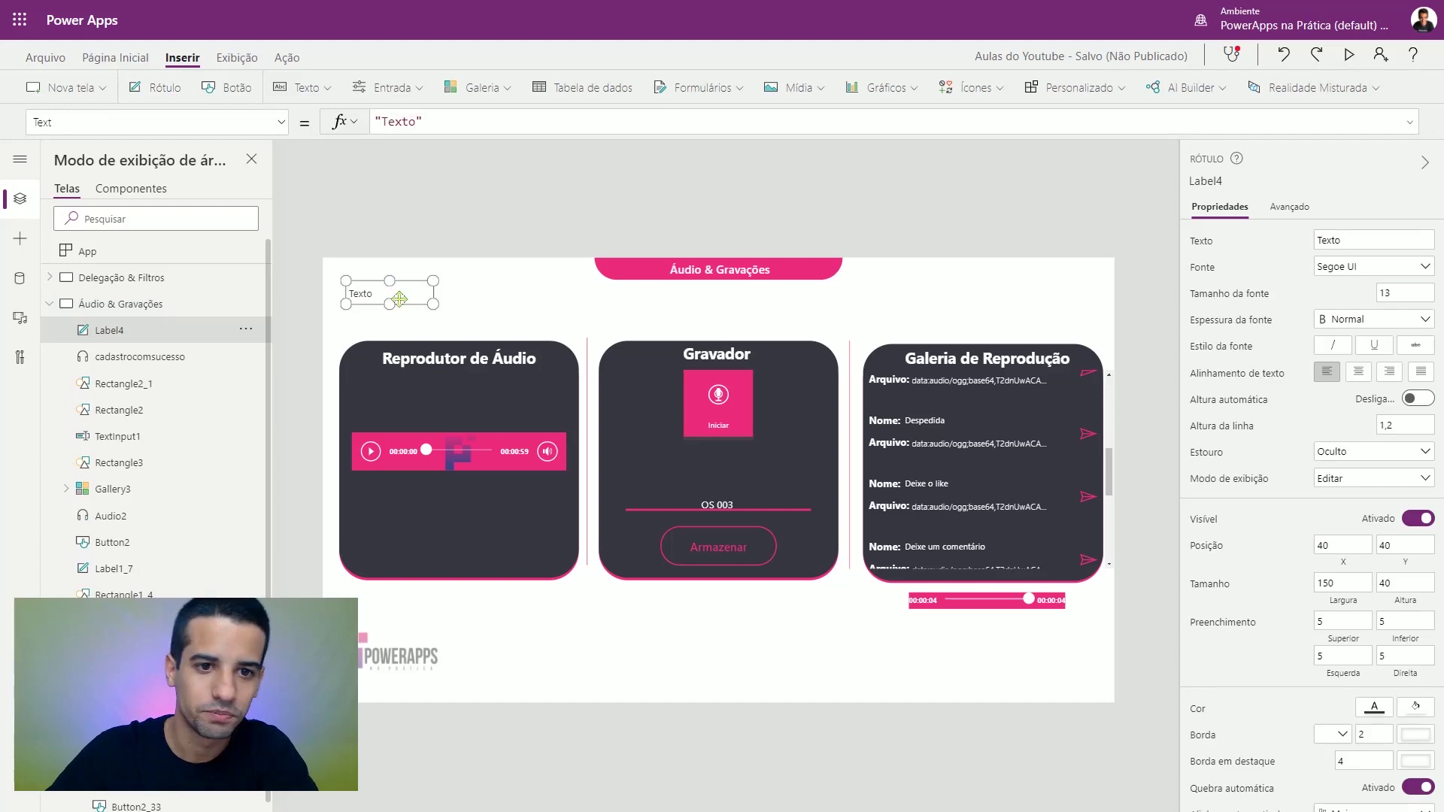
{"action": "left_click_drag", "start_coordinate": [656, 304], "coordinate": [722, 308]}
{"action": "left_click", "coordinate": [719, 399]}
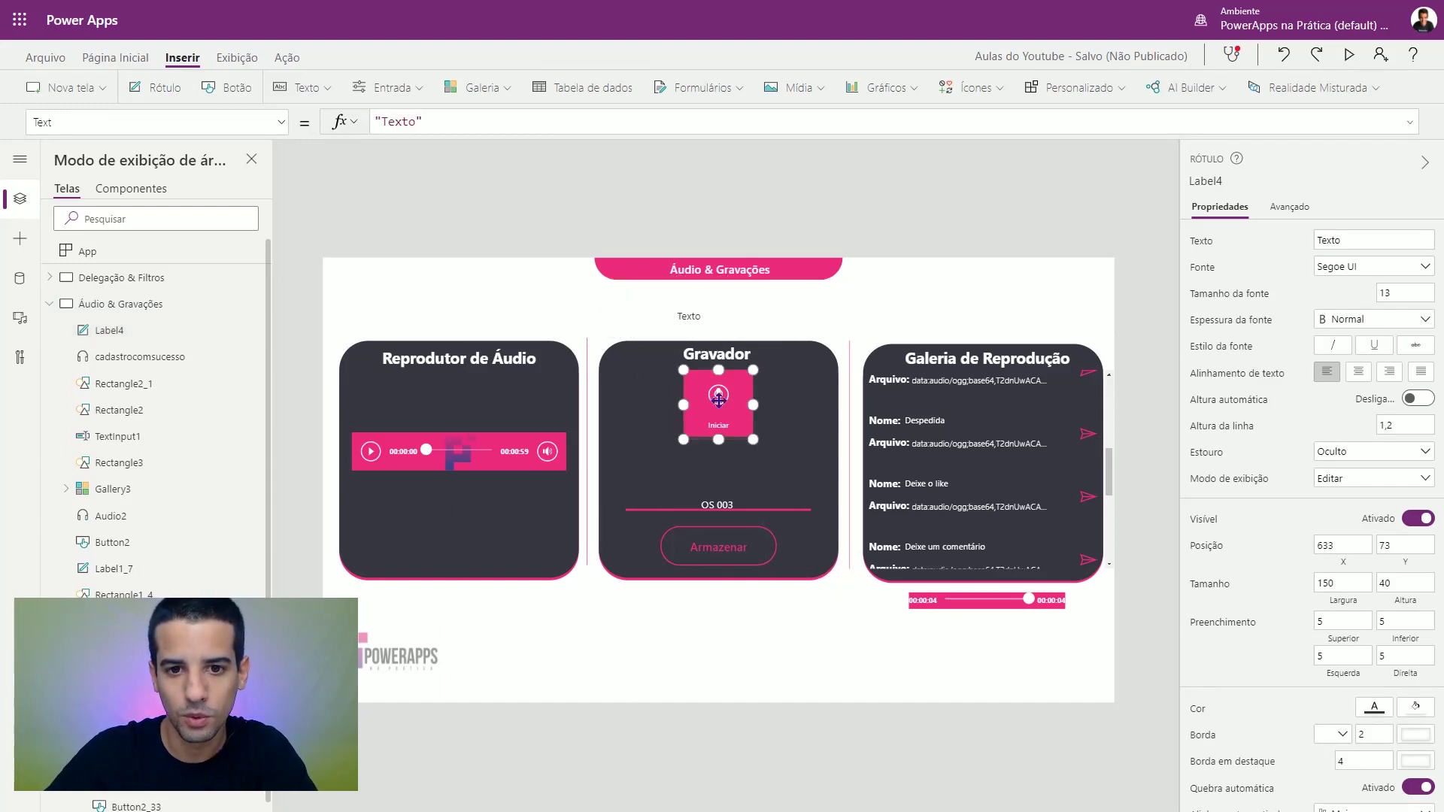
{"action": "left_click", "coordinate": [1222, 181]}
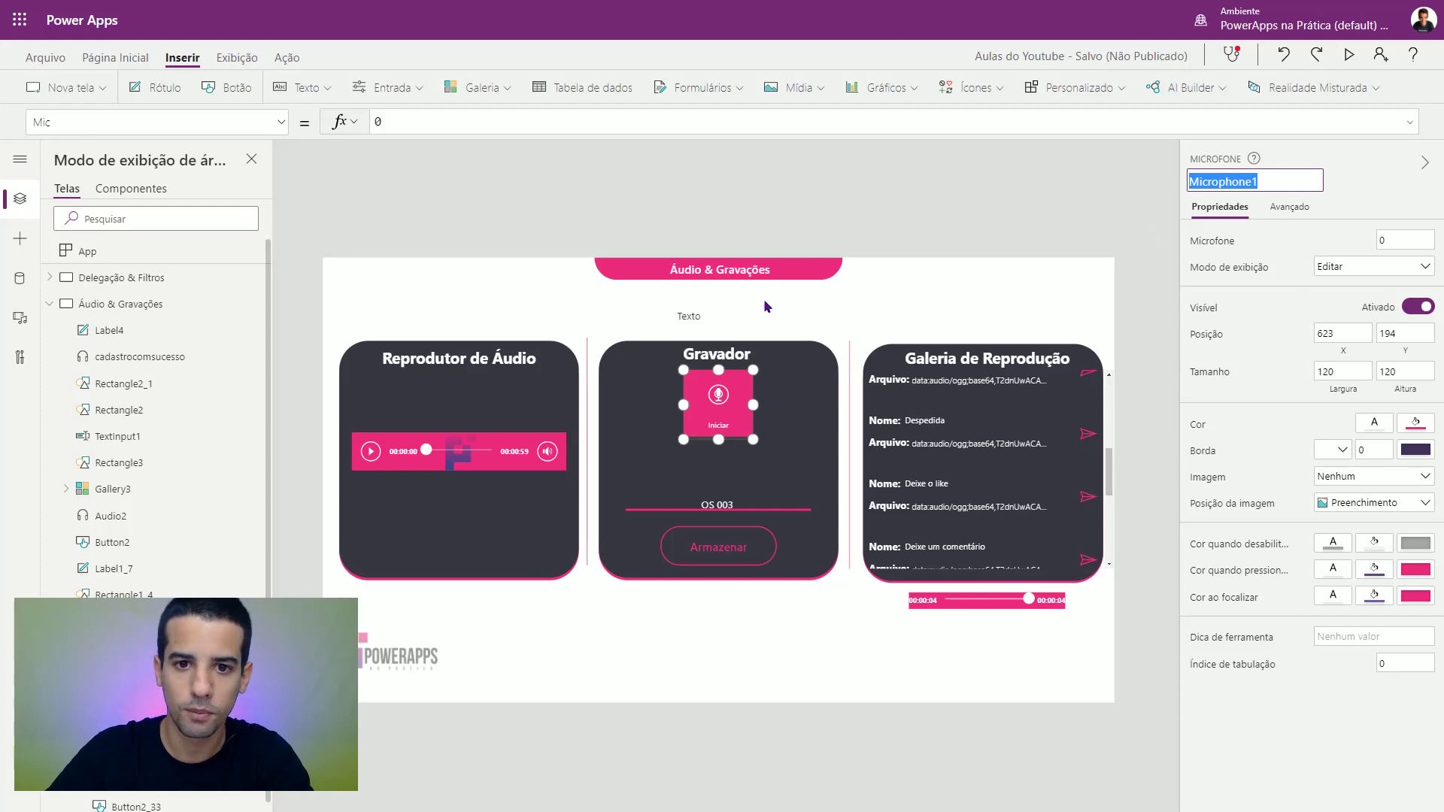
{"action": "left_click", "coordinate": [707, 318]}
{"action": "left_click_drag", "start_coordinate": [376, 121], "coordinate": [423, 119]}
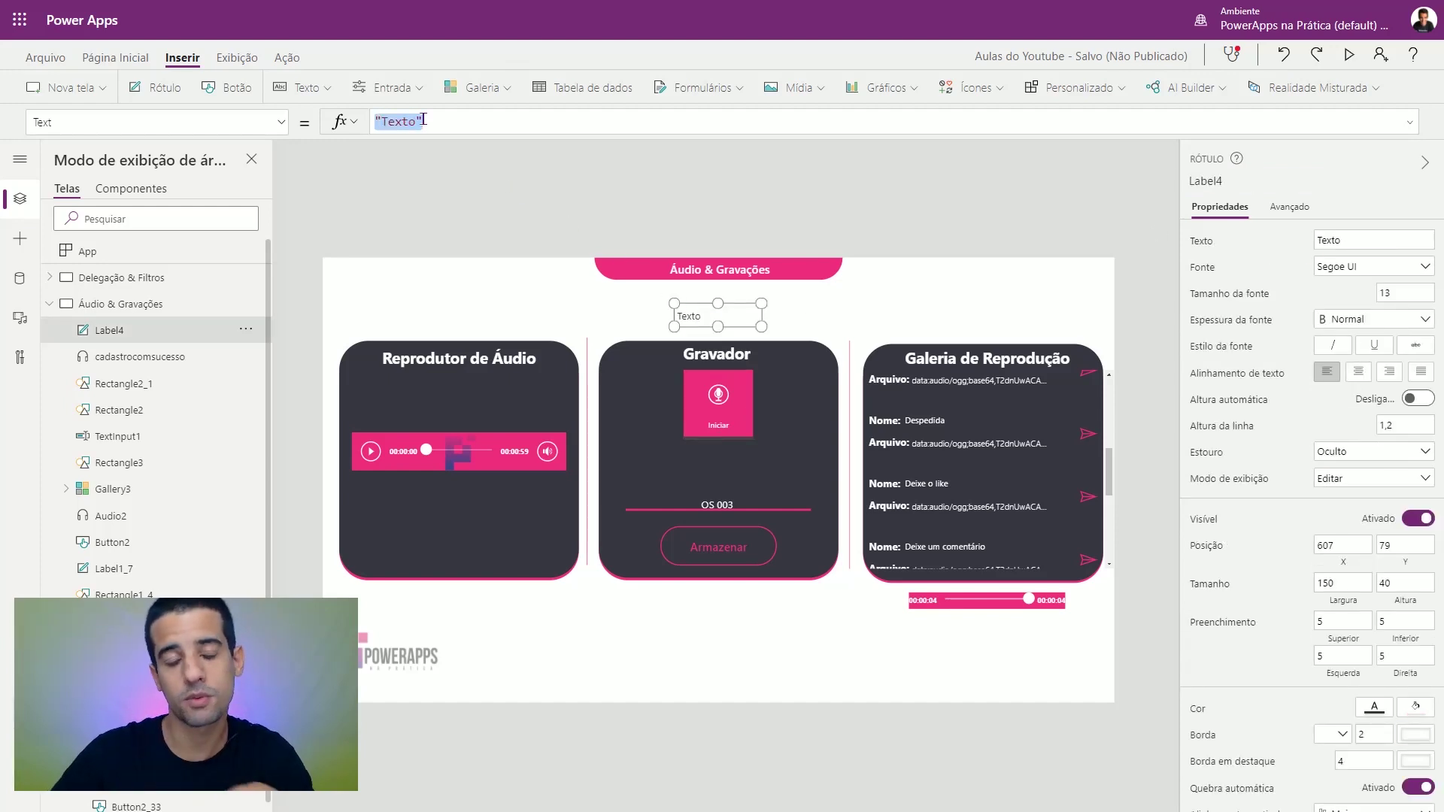
{"action": "left_click", "coordinate": [737, 406]}
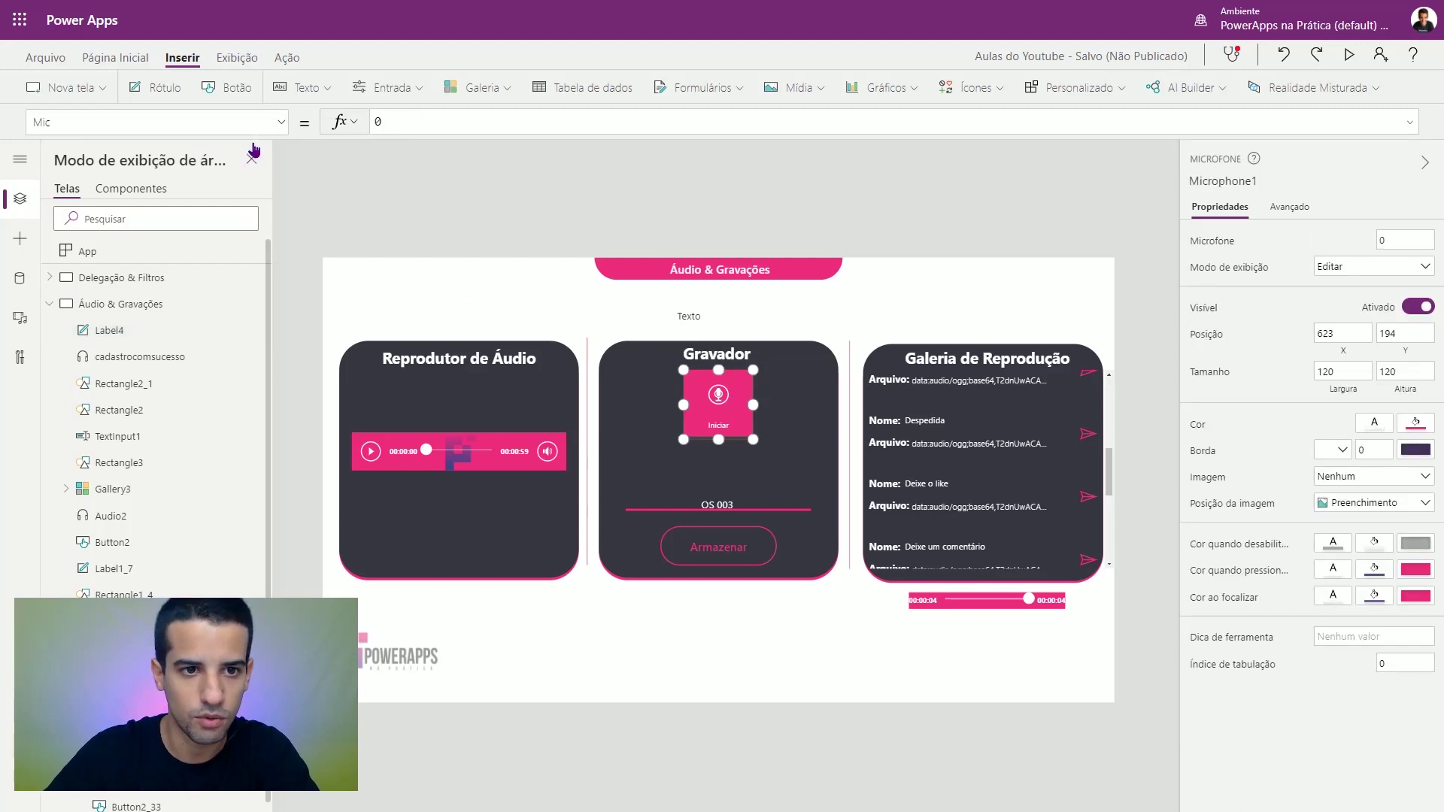
{"action": "left_click", "coordinate": [282, 132]}
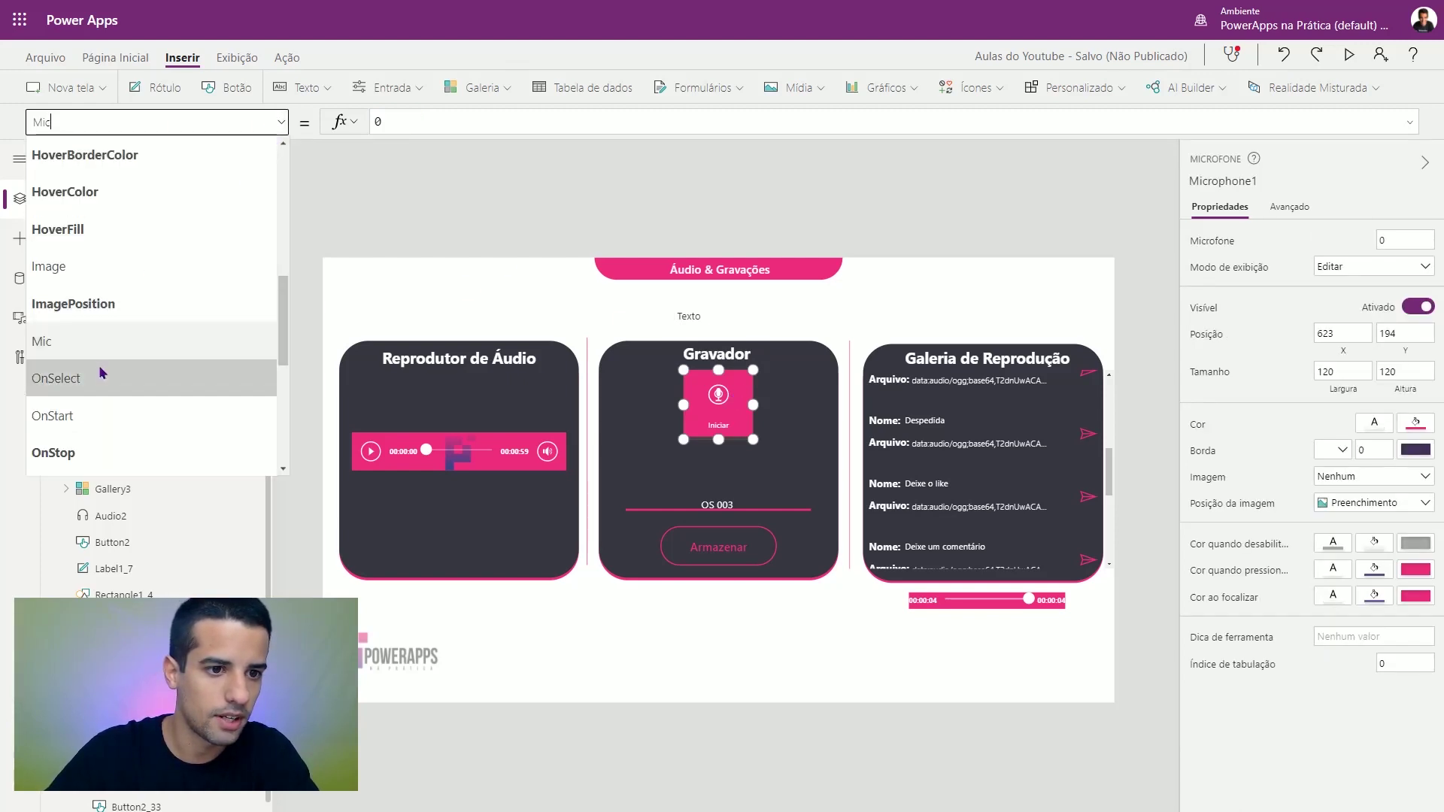
{"action": "scroll", "coordinate": [80, 361], "scroll_direction": "down", "scroll_amount": 1}
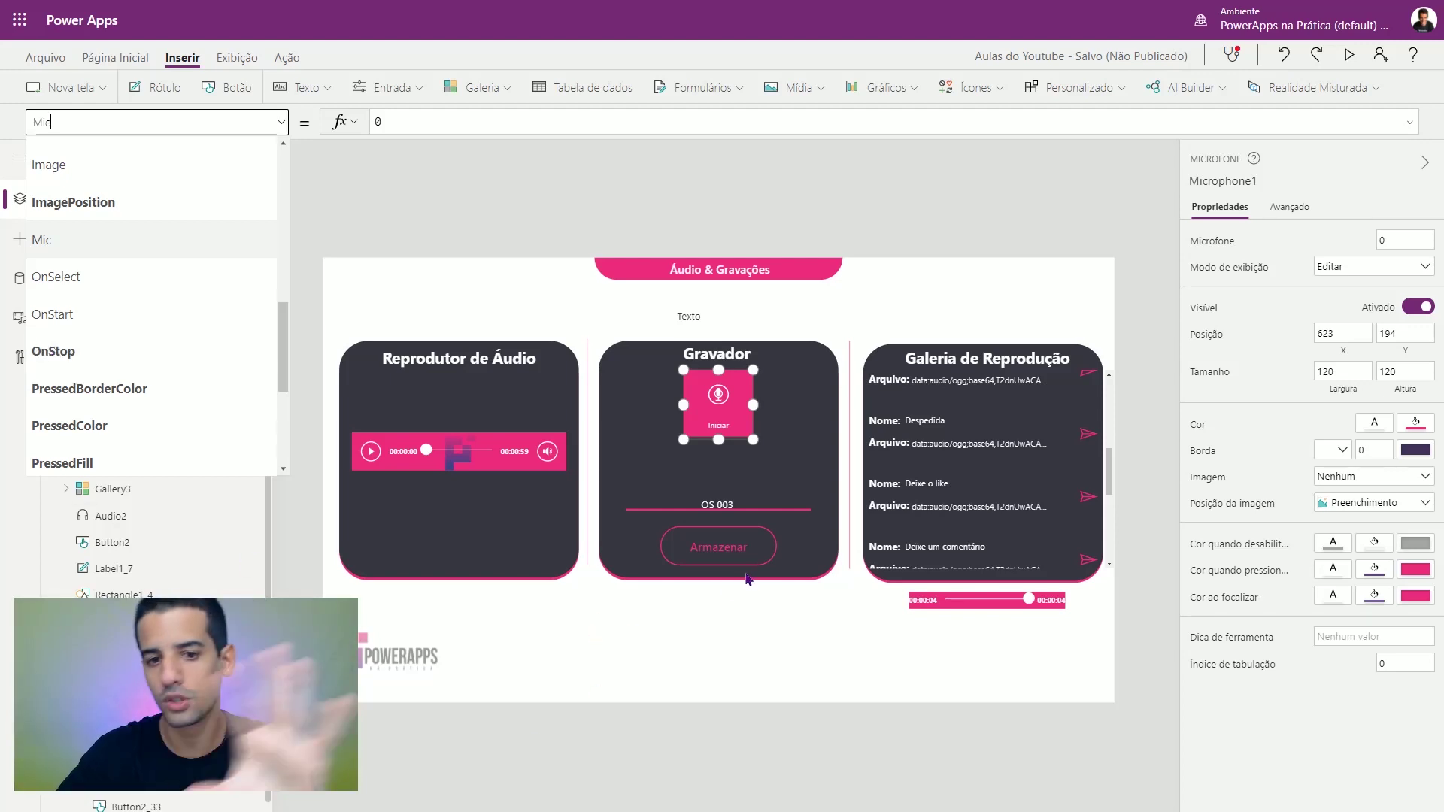
{"action": "scroll", "coordinate": [113, 316], "scroll_direction": "down", "scroll_amount": 2}
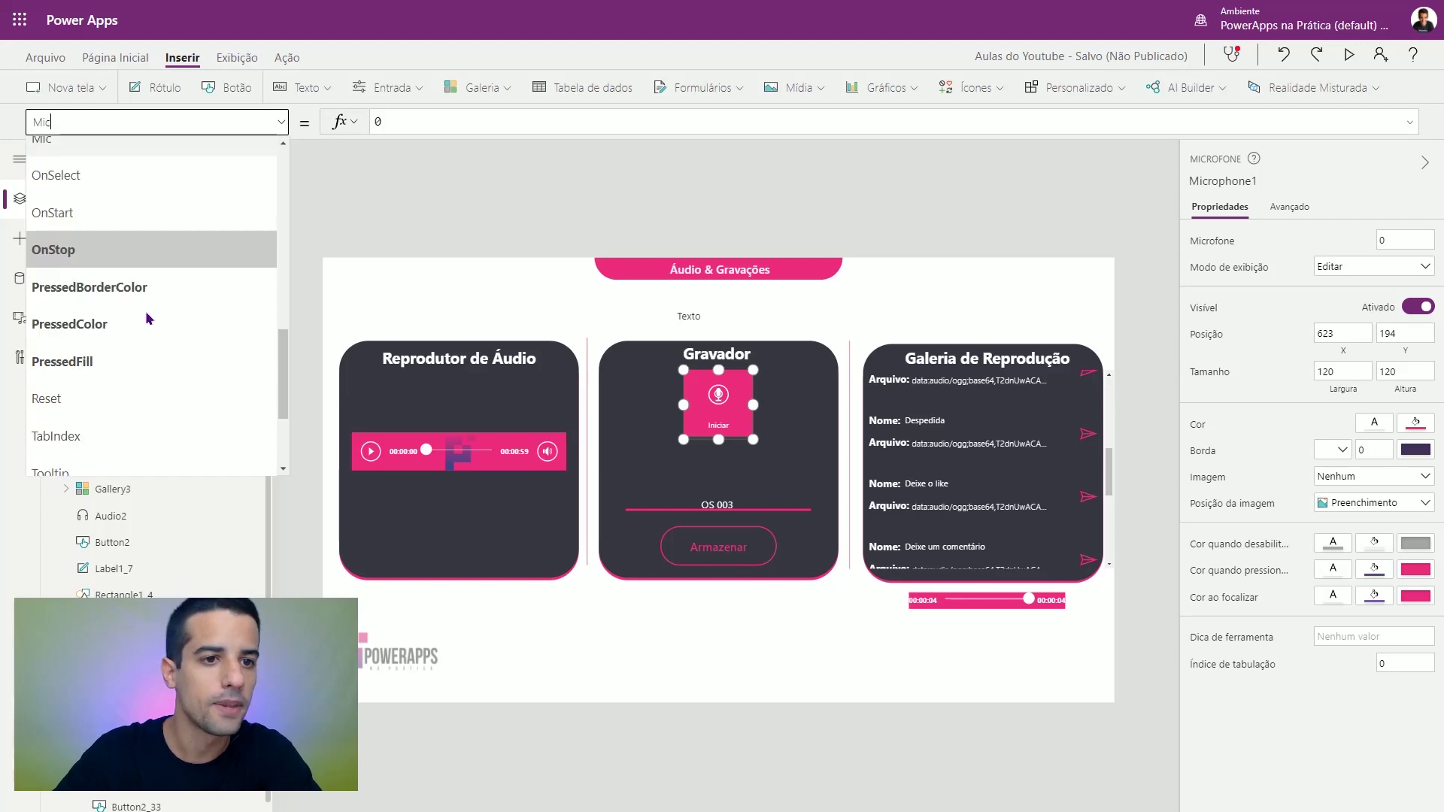
{"action": "scroll", "coordinate": [113, 361], "scroll_direction": "down", "scroll_amount": 2}
{"action": "scroll", "coordinate": [109, 380], "scroll_direction": "down", "scroll_amount": 2}
{"action": "scroll", "coordinate": [106, 376], "scroll_direction": "up", "scroll_amount": 5}
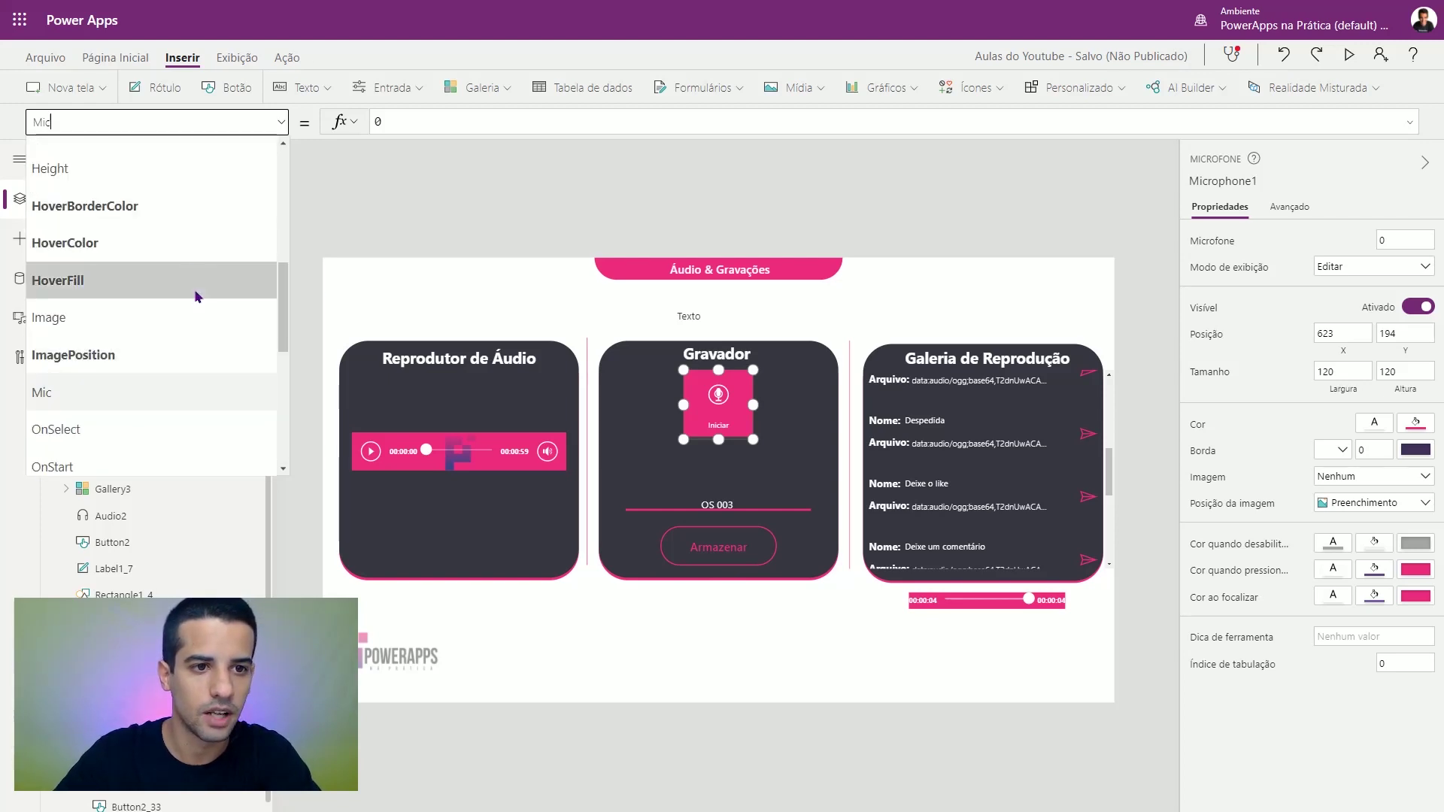
{"action": "scroll", "coordinate": [193, 290], "scroll_direction": "up", "scroll_amount": 2}
Step: Set Label4's Text to Microphone1.Audio and widen it to show the full URL
{"action": "left_click", "coordinate": [474, 285]}
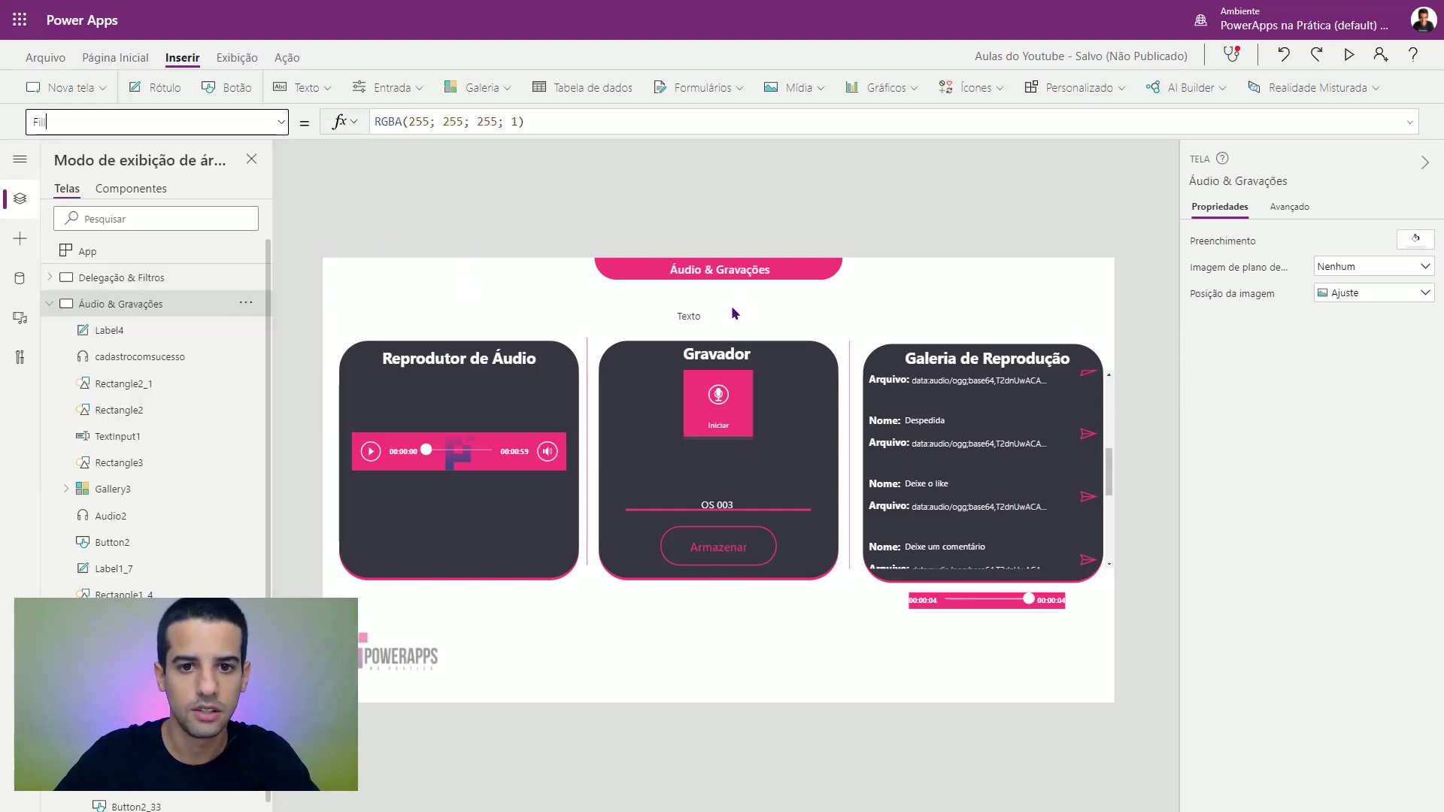
{"action": "left_click", "coordinate": [690, 319]}
{"action": "type", "text": "Microphone1"}
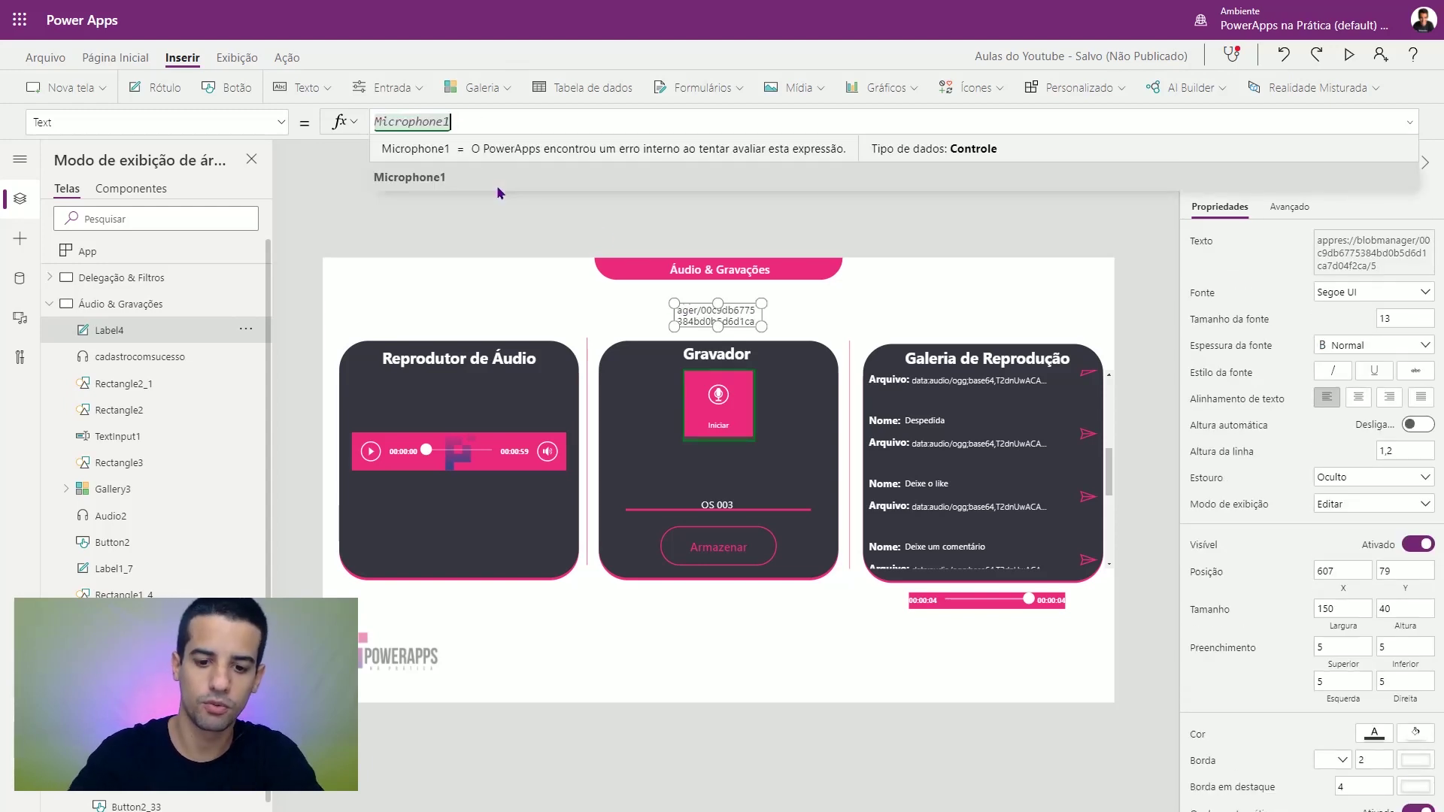
{"action": "type", "text": "."}
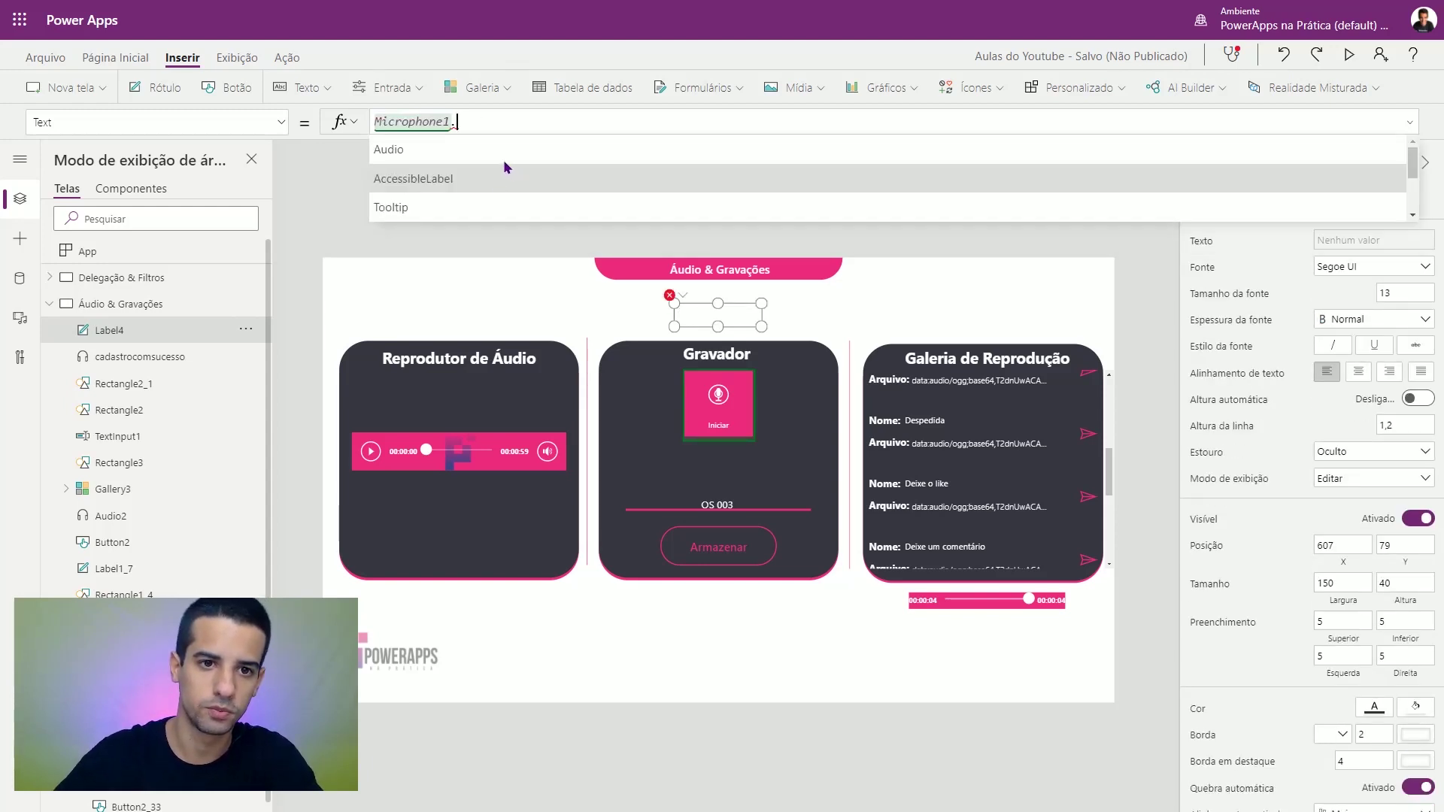
{"action": "left_click", "coordinate": [490, 161]}
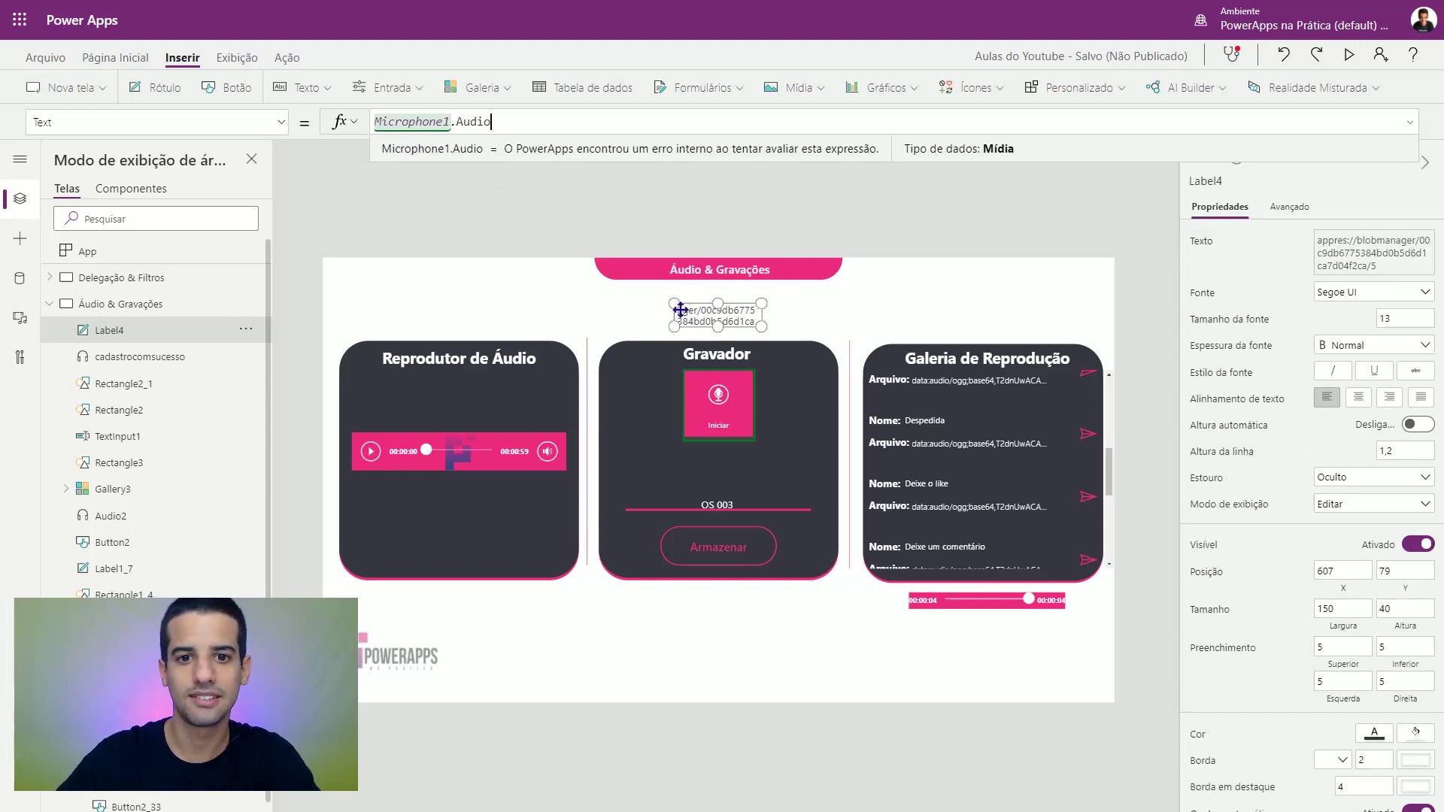
{"action": "left_click_drag", "start_coordinate": [680, 309], "coordinate": [386, 275]}
{"action": "mouse_move", "coordinate": [547, 304]}
{"action": "left_mouse_down"}
{"action": "mouse_move", "coordinate": [732, 293]}
{"action": "mouse_move", "coordinate": [825, 318]}
{"action": "left_mouse_up"}
Step: Make a new recording in preview and check the blob URL now ends in /6
{"action": "key", "text": "F5"}
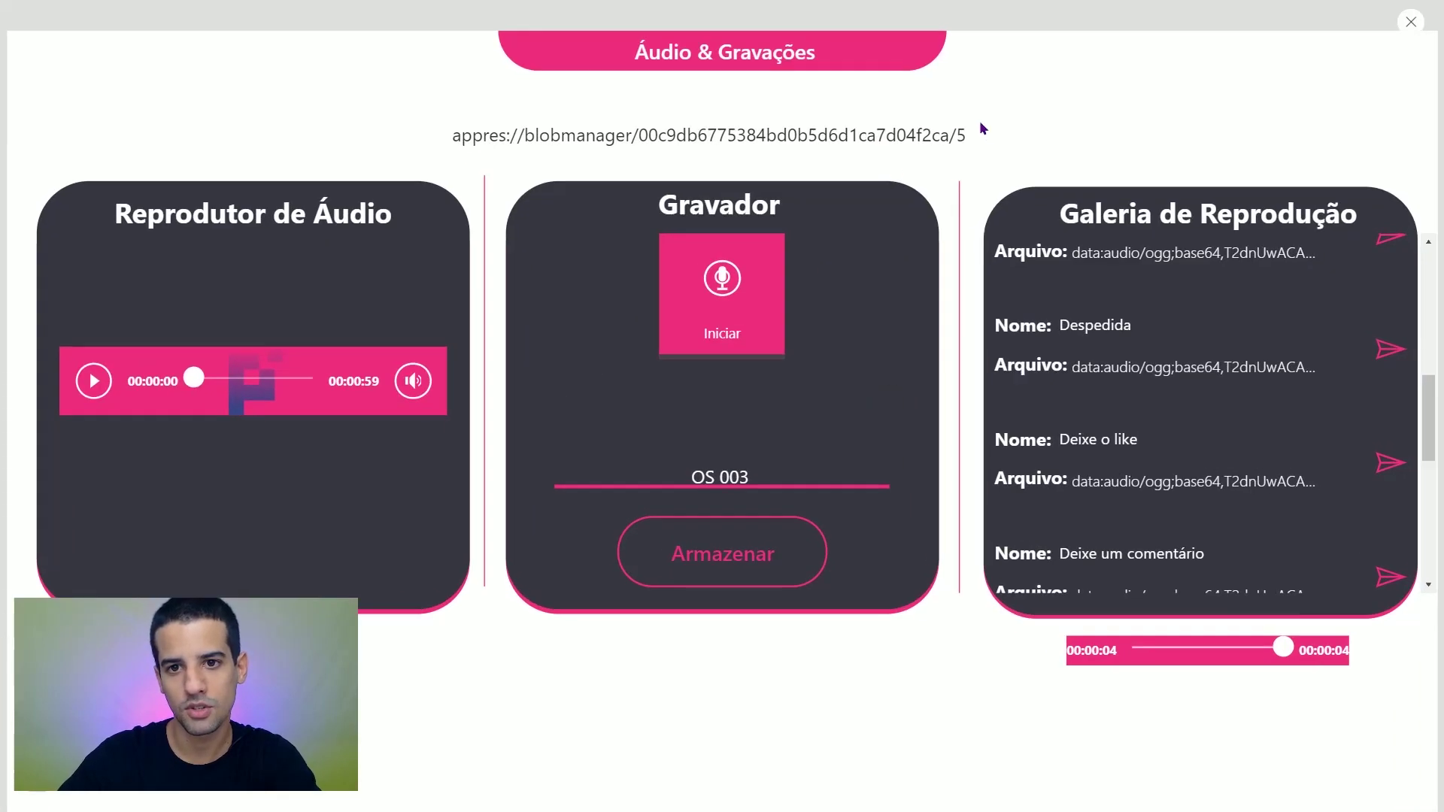
{"action": "left_click", "coordinate": [722, 329]}
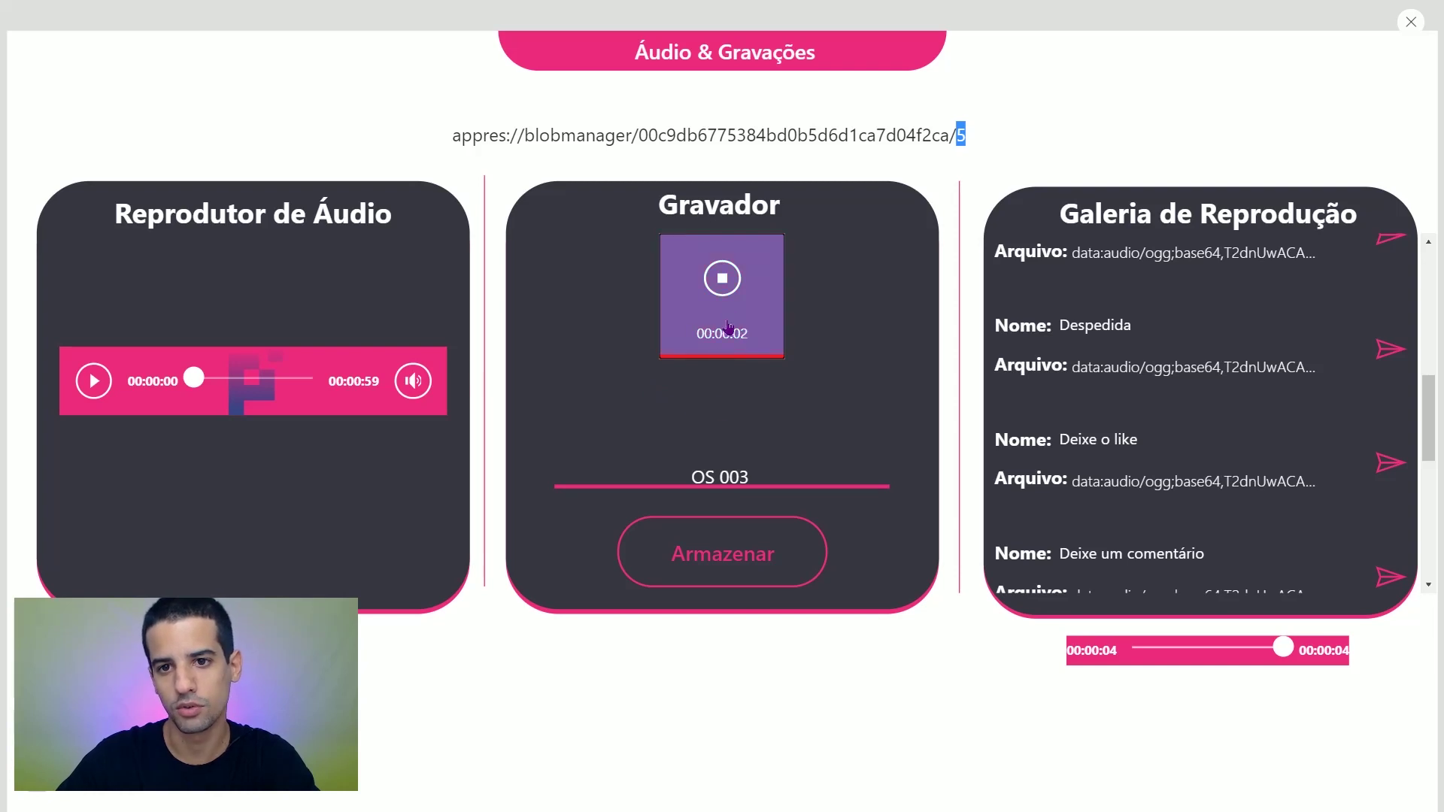
{"action": "left_click_drag", "start_coordinate": [975, 136], "coordinate": [441, 160]}
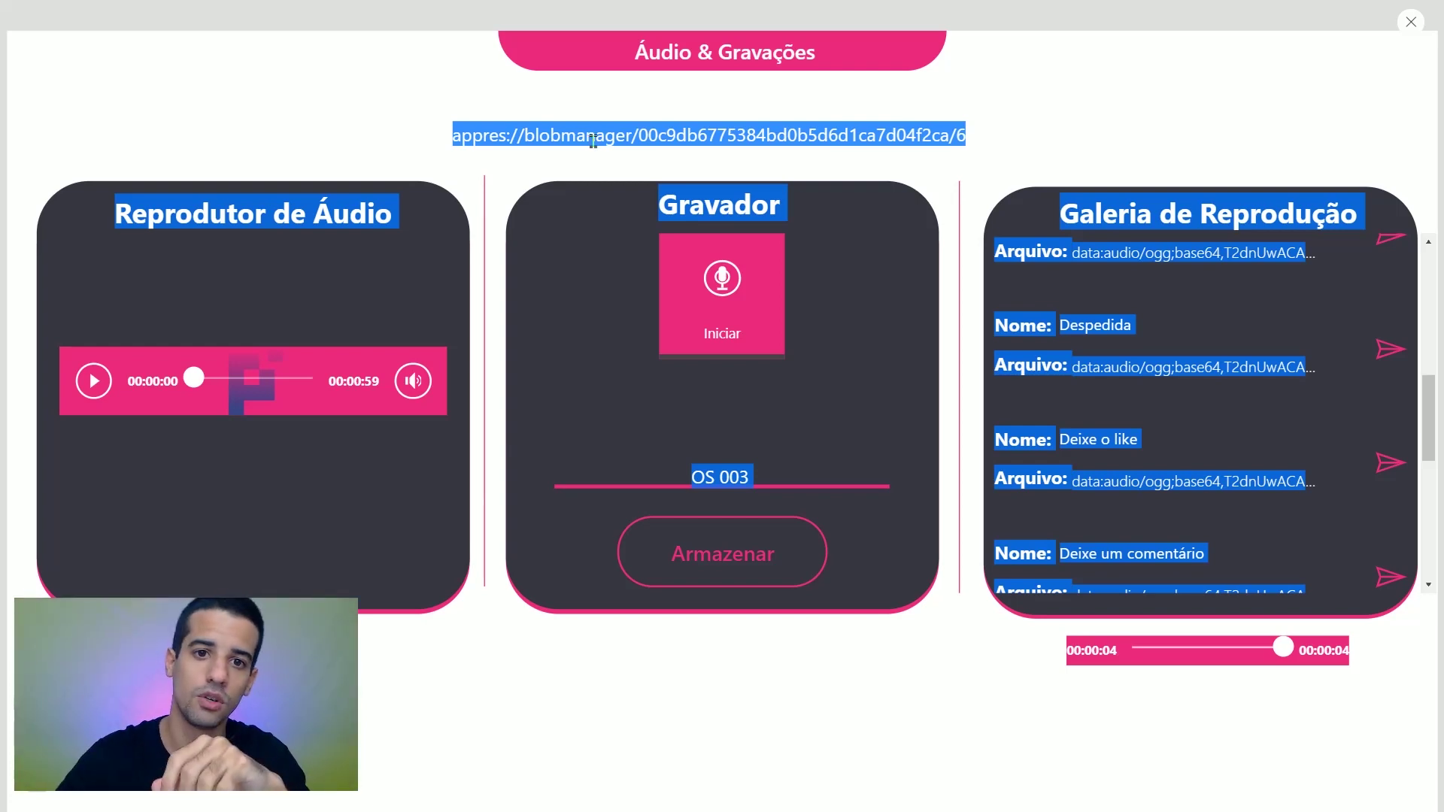
{"action": "left_click", "coordinate": [593, 141]}
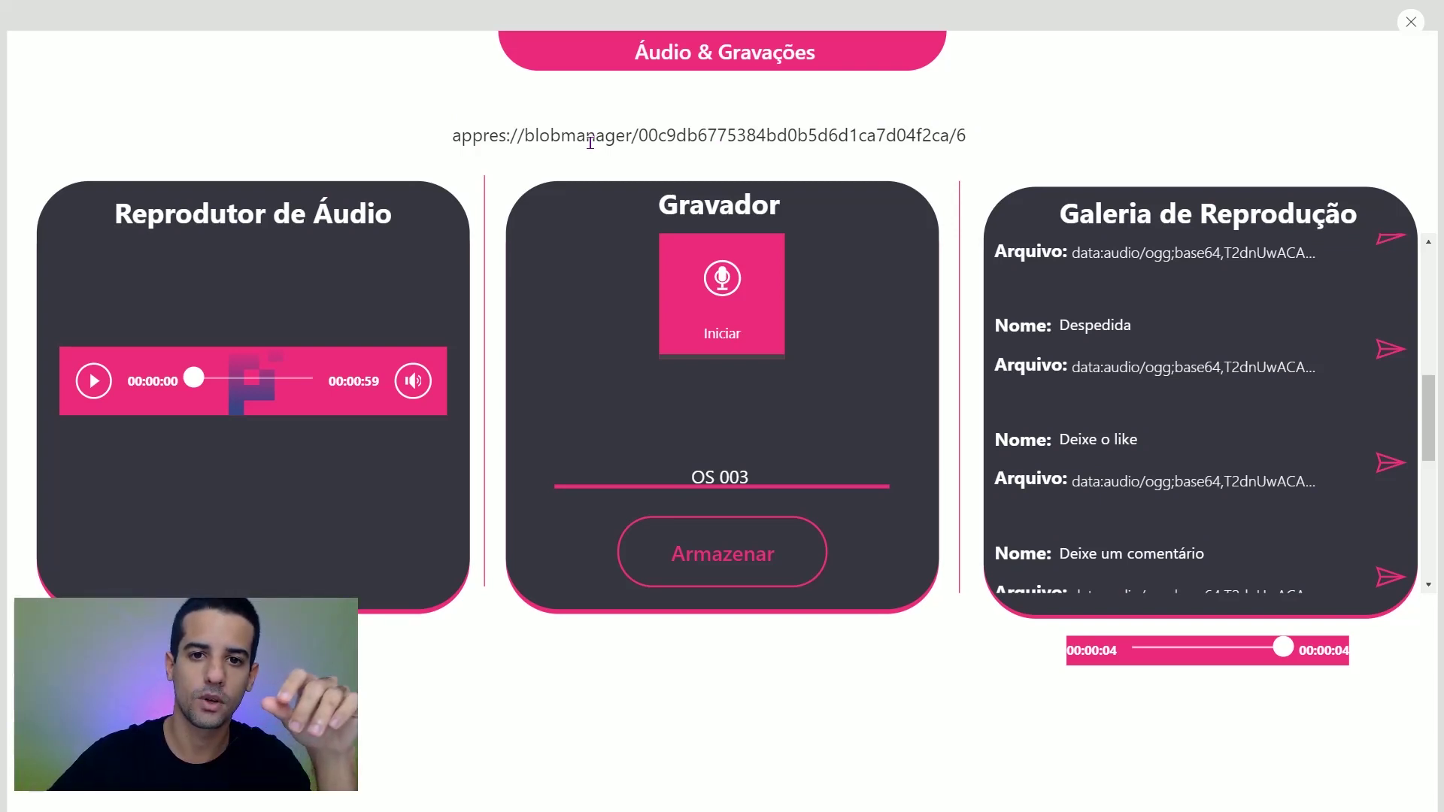
Step: Close the preview and expand the Armazenar button's Patch formula, highlighting the 'Gravações de Áudio' data source
{"action": "left_click", "coordinate": [1410, 22]}
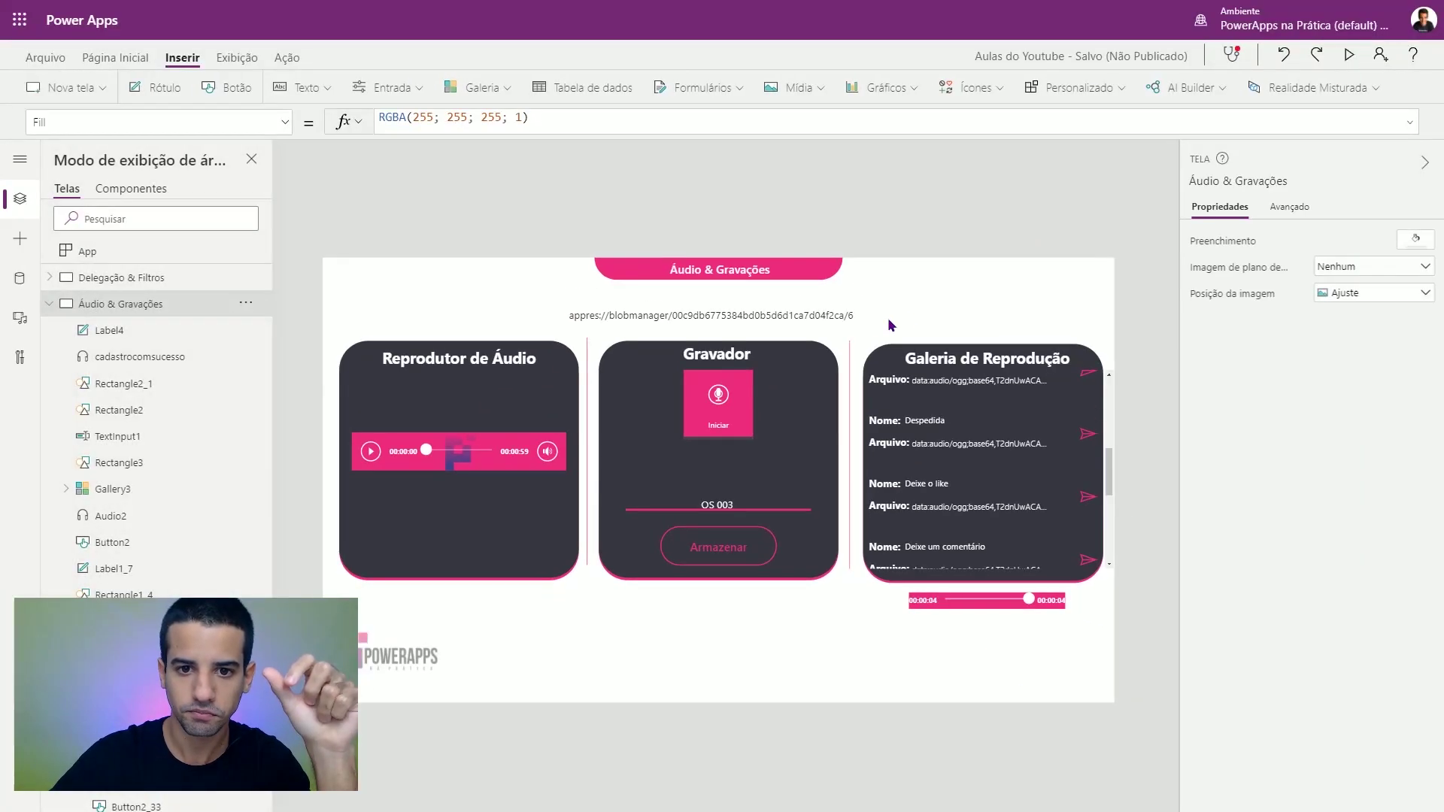
{"action": "left_click", "coordinate": [807, 316]}
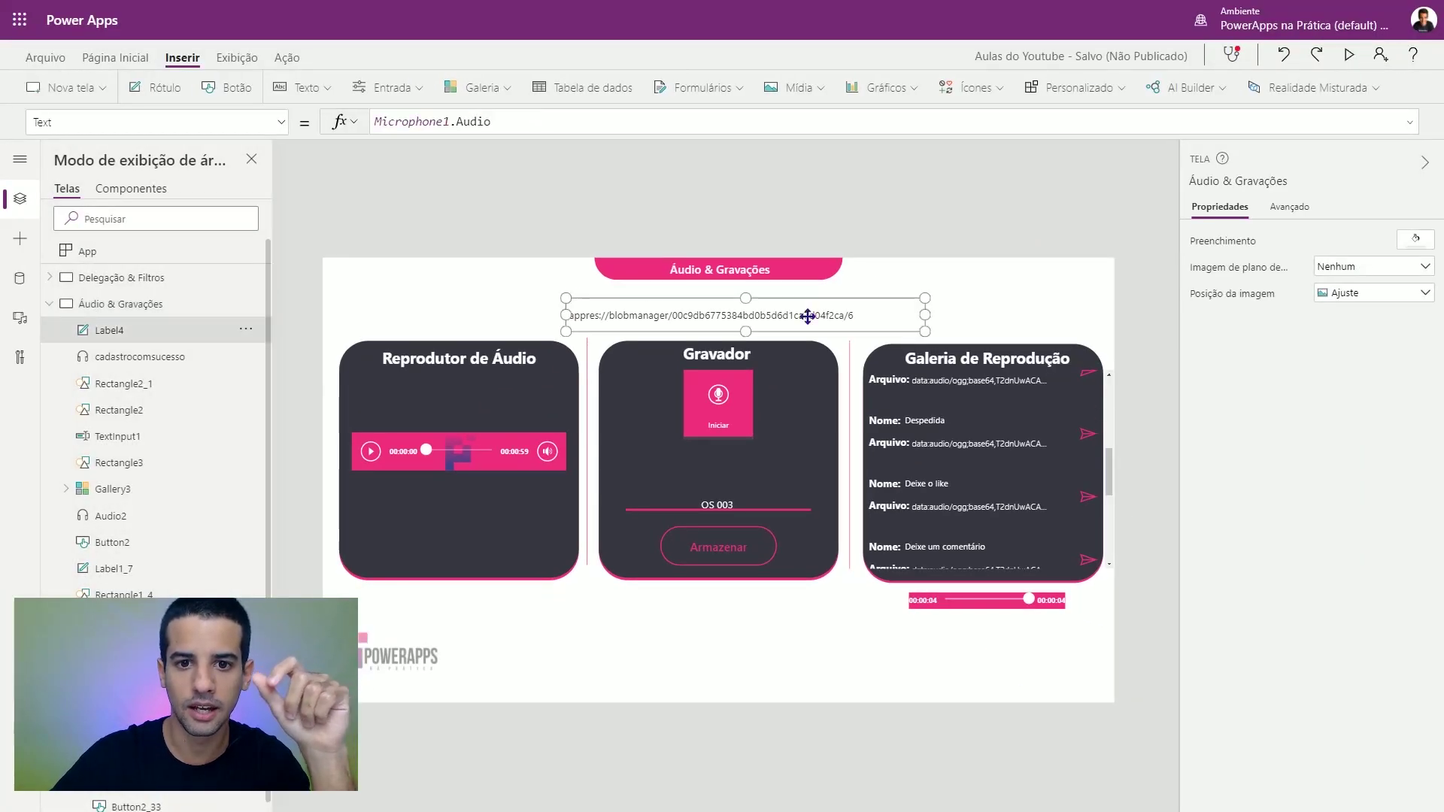
{"action": "left_click", "coordinate": [718, 547]}
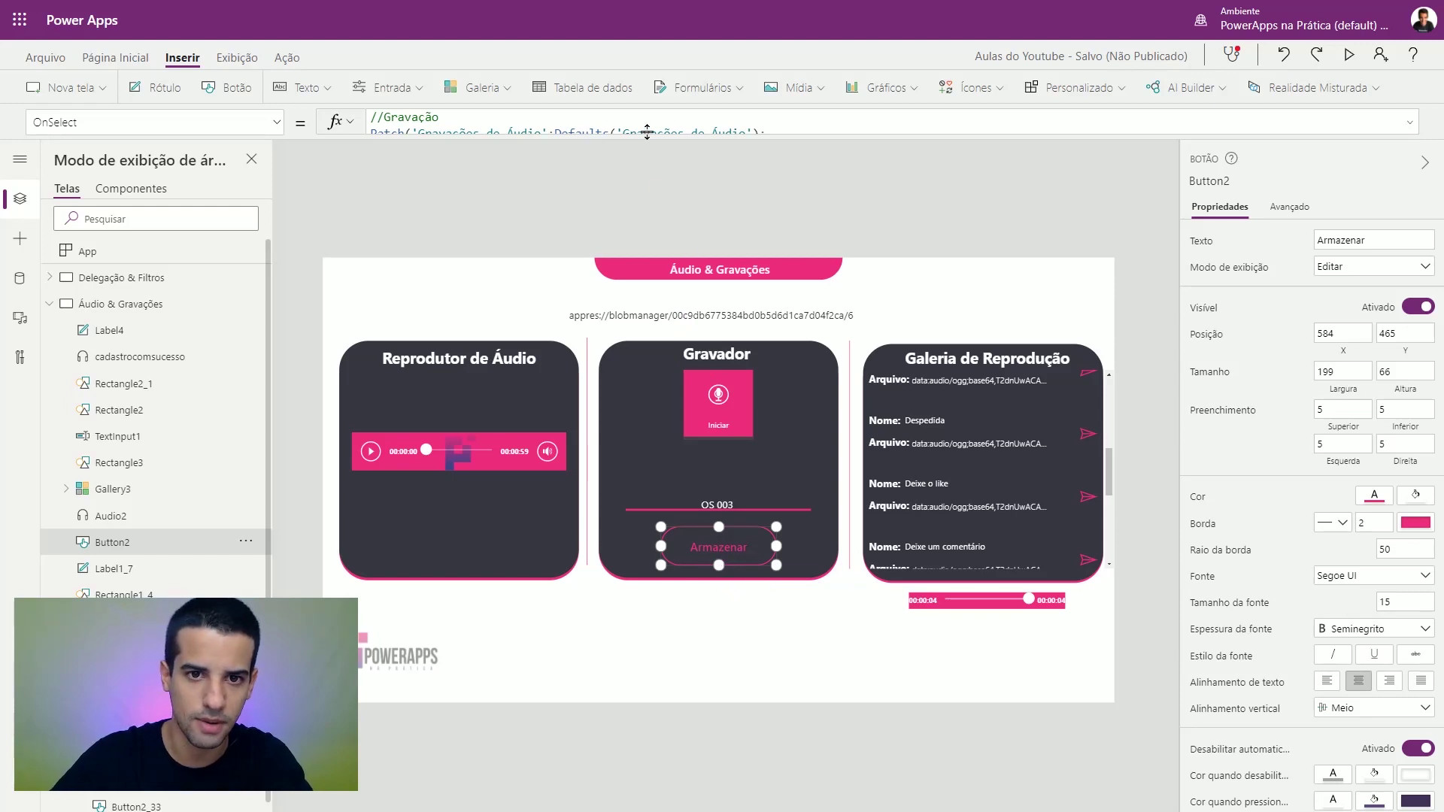
{"action": "left_click_drag", "start_coordinate": [639, 150], "coordinate": [612, 254]}
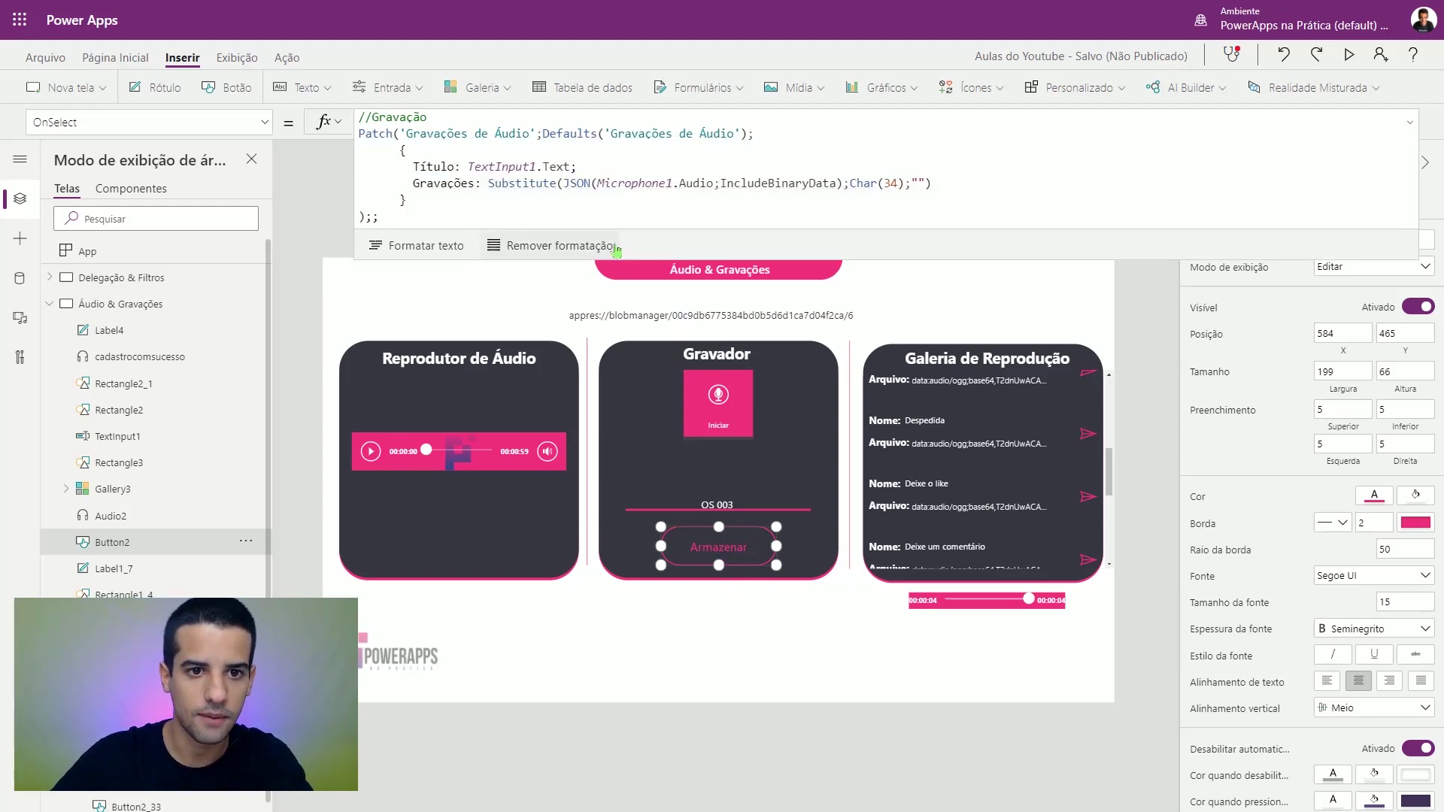
{"action": "left_click", "coordinate": [405, 134]}
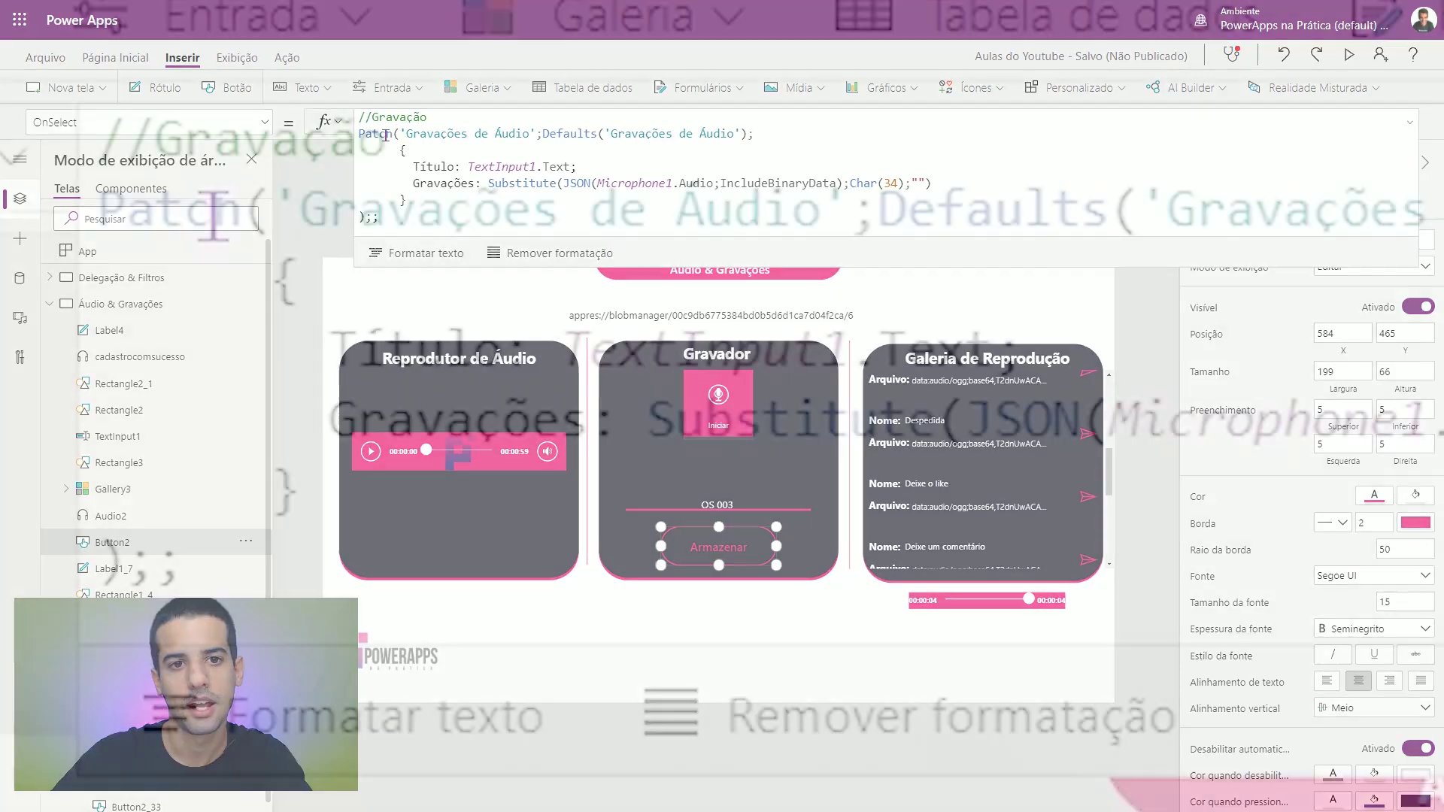
{"action": "left_click_drag", "start_coordinate": [274, 207], "coordinate": [848, 209]}
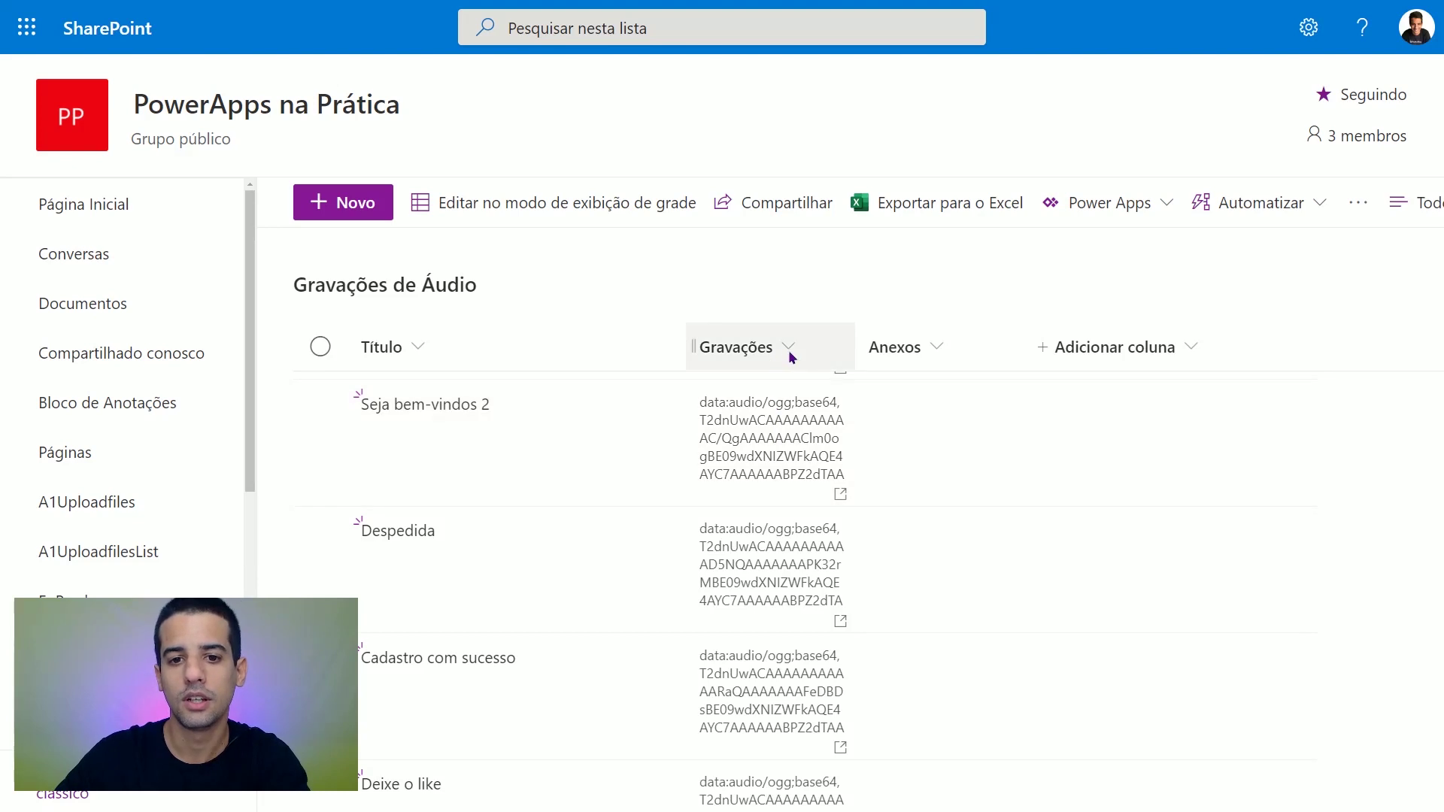
Step: Scroll the Gravações de Áudio list to its first entry, then return to Power Apps and select Label4
{"action": "scroll", "coordinate": [775, 380], "scroll_direction": "up", "scroll_amount": 5}
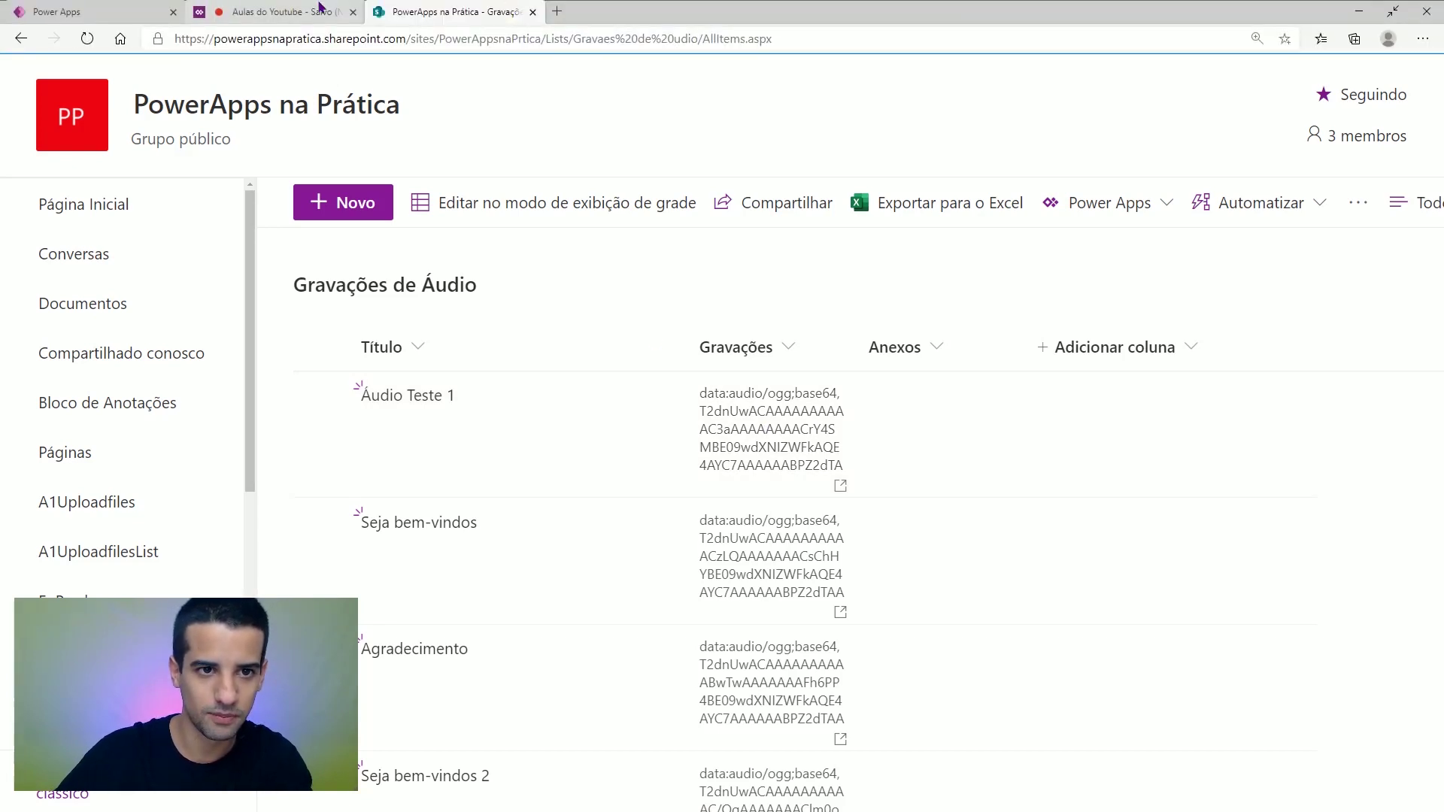
{"action": "left_click", "coordinate": [275, 12]}
{"action": "left_click", "coordinate": [612, 321]}
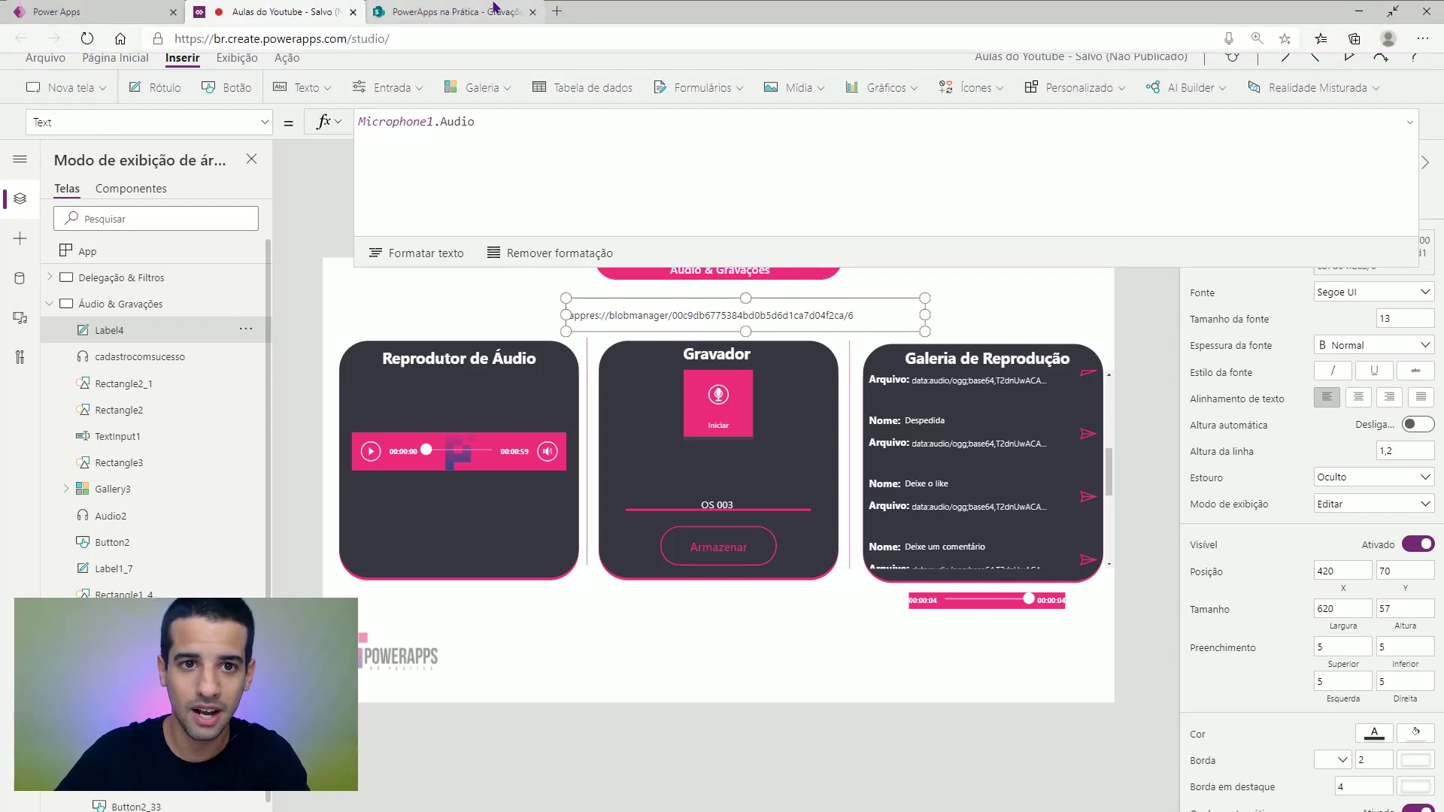
{"action": "left_click", "coordinate": [538, 13]}
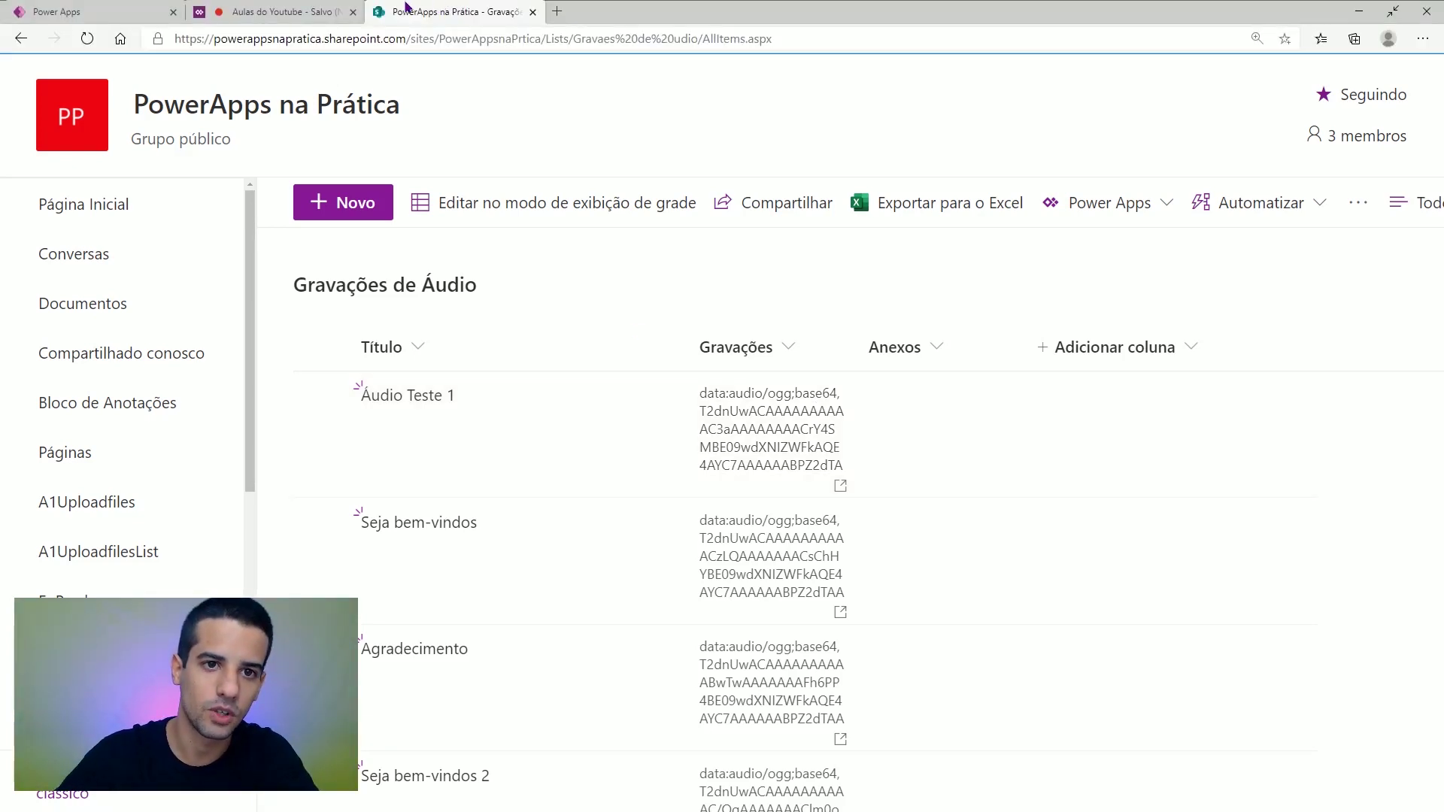
{"action": "left_click", "coordinate": [311, 9]}
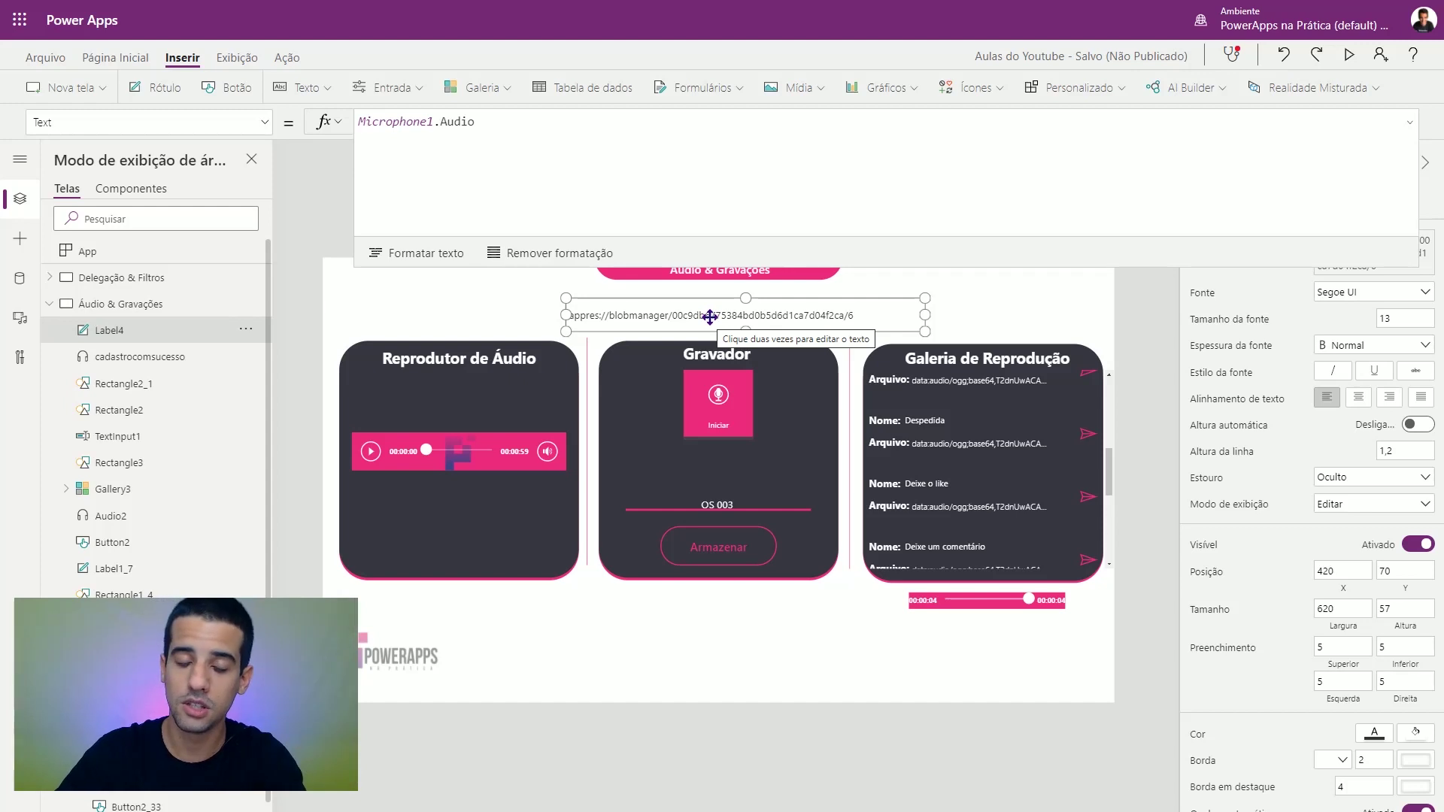
Step: Walk through the Armazenar Patch formula, highlighting the Patch line and TextInput1.Text title, then view the list
{"action": "left_click", "coordinate": [709, 550]}
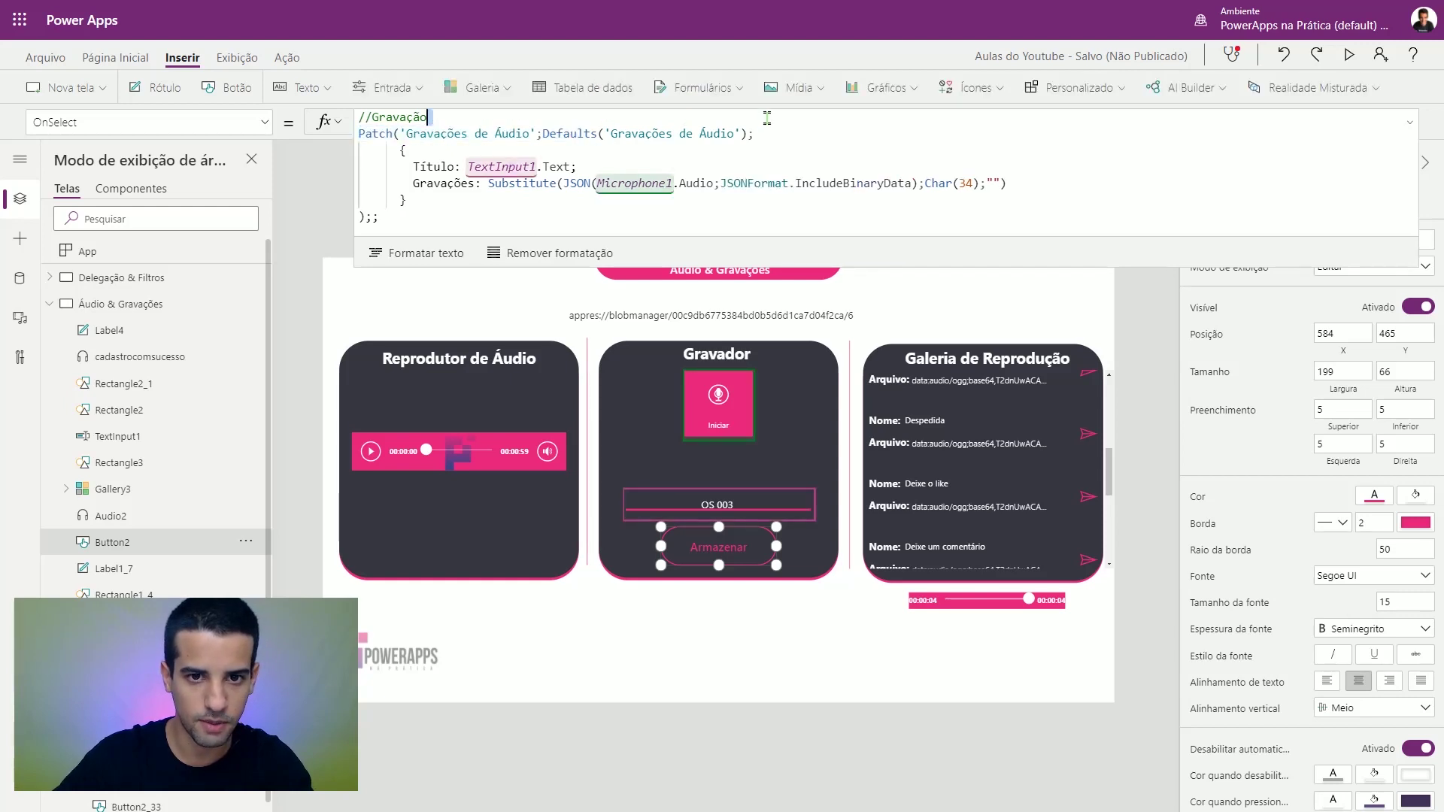
{"action": "left_click_drag", "start_coordinate": [361, 136], "coordinate": [784, 132]}
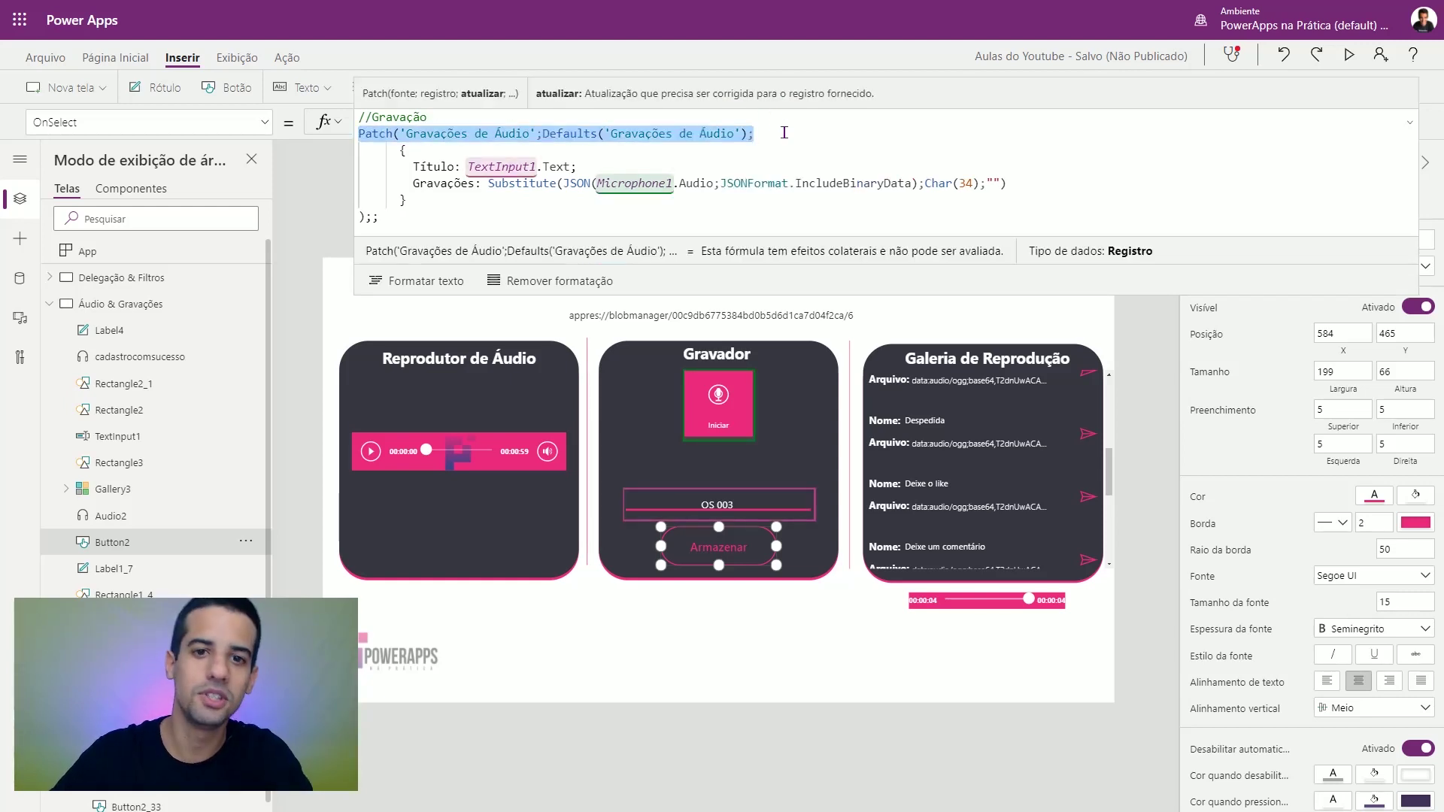
{"action": "left_click", "coordinate": [420, 183]}
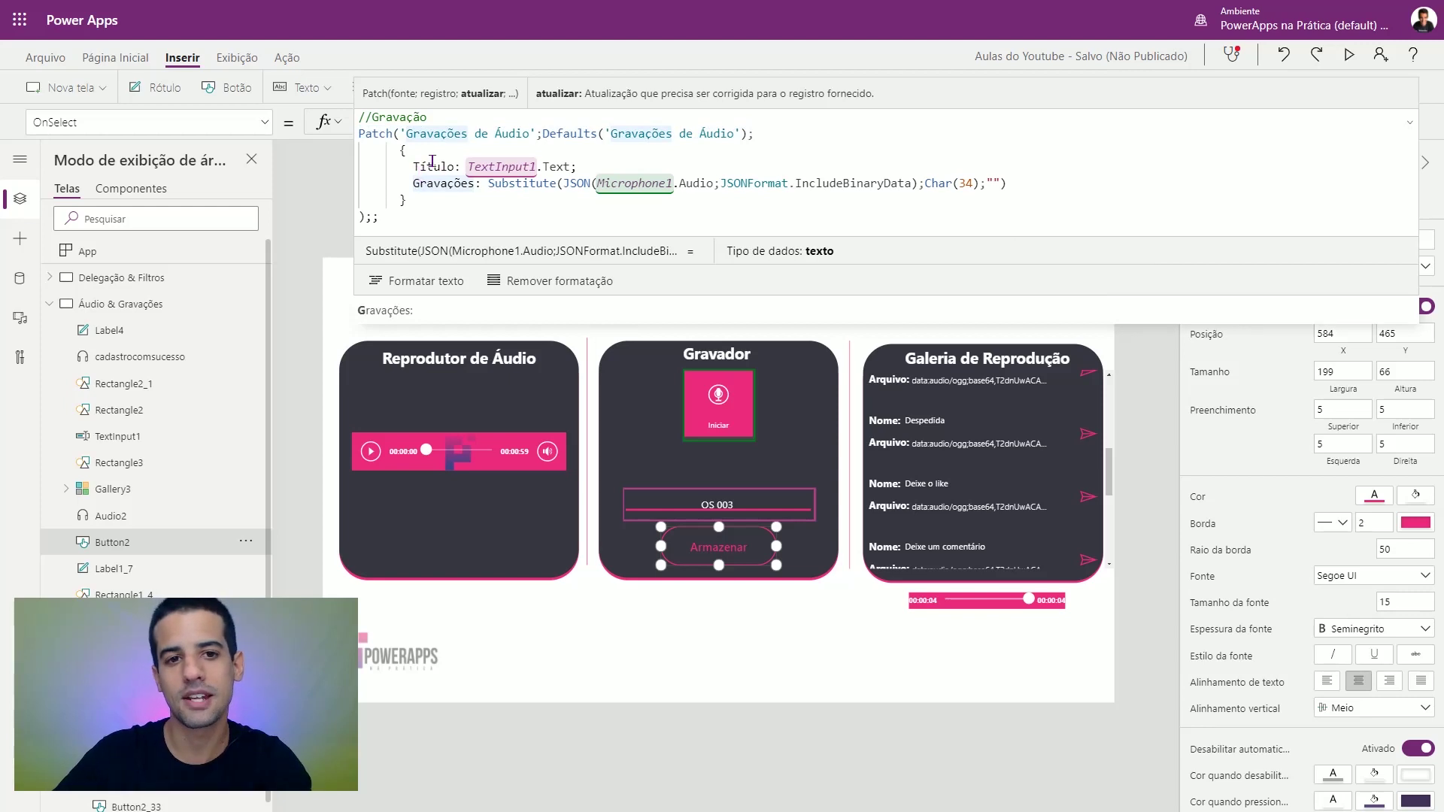
{"action": "left_click_drag", "start_coordinate": [464, 166], "coordinate": [577, 167]}
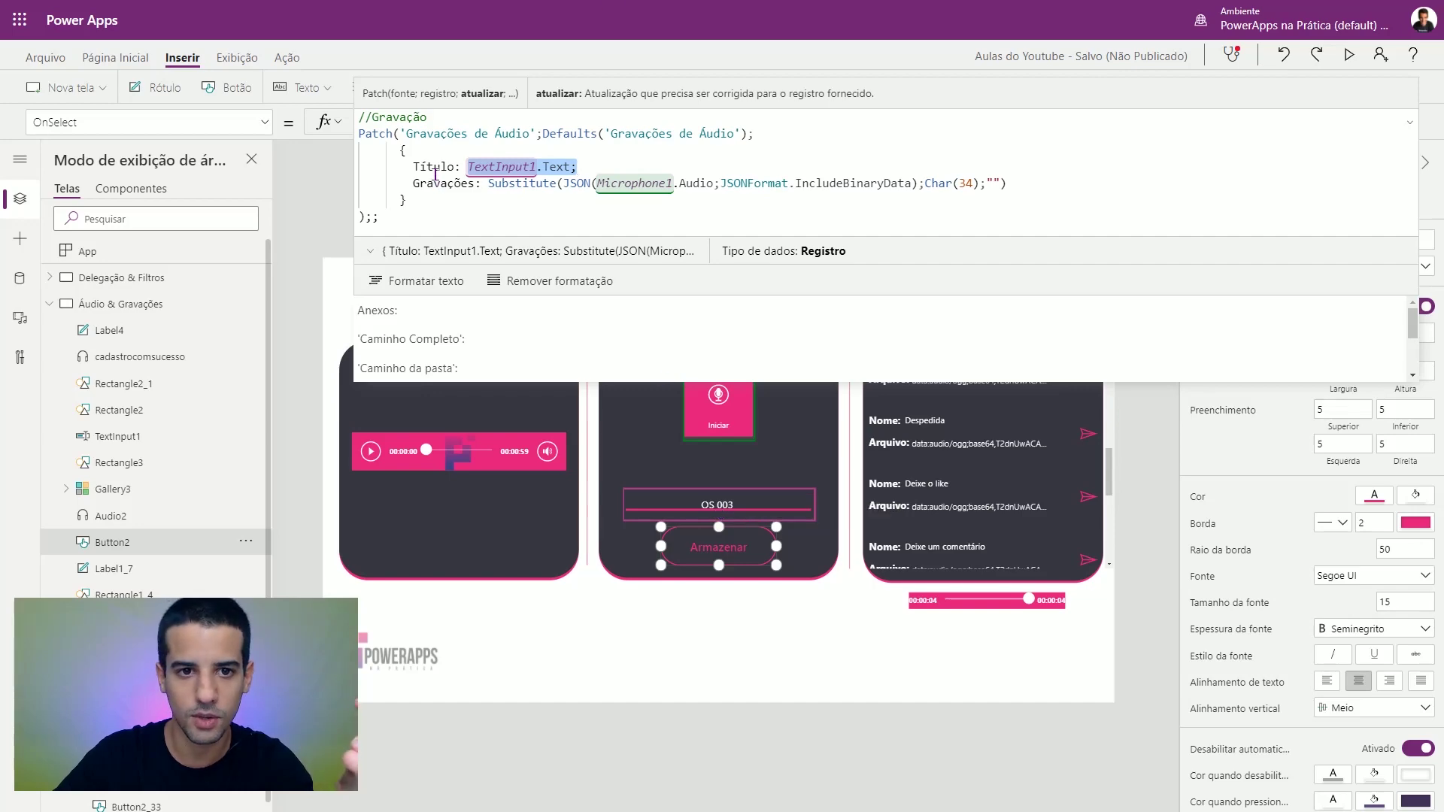
{"action": "left_click", "coordinate": [511, 11]}
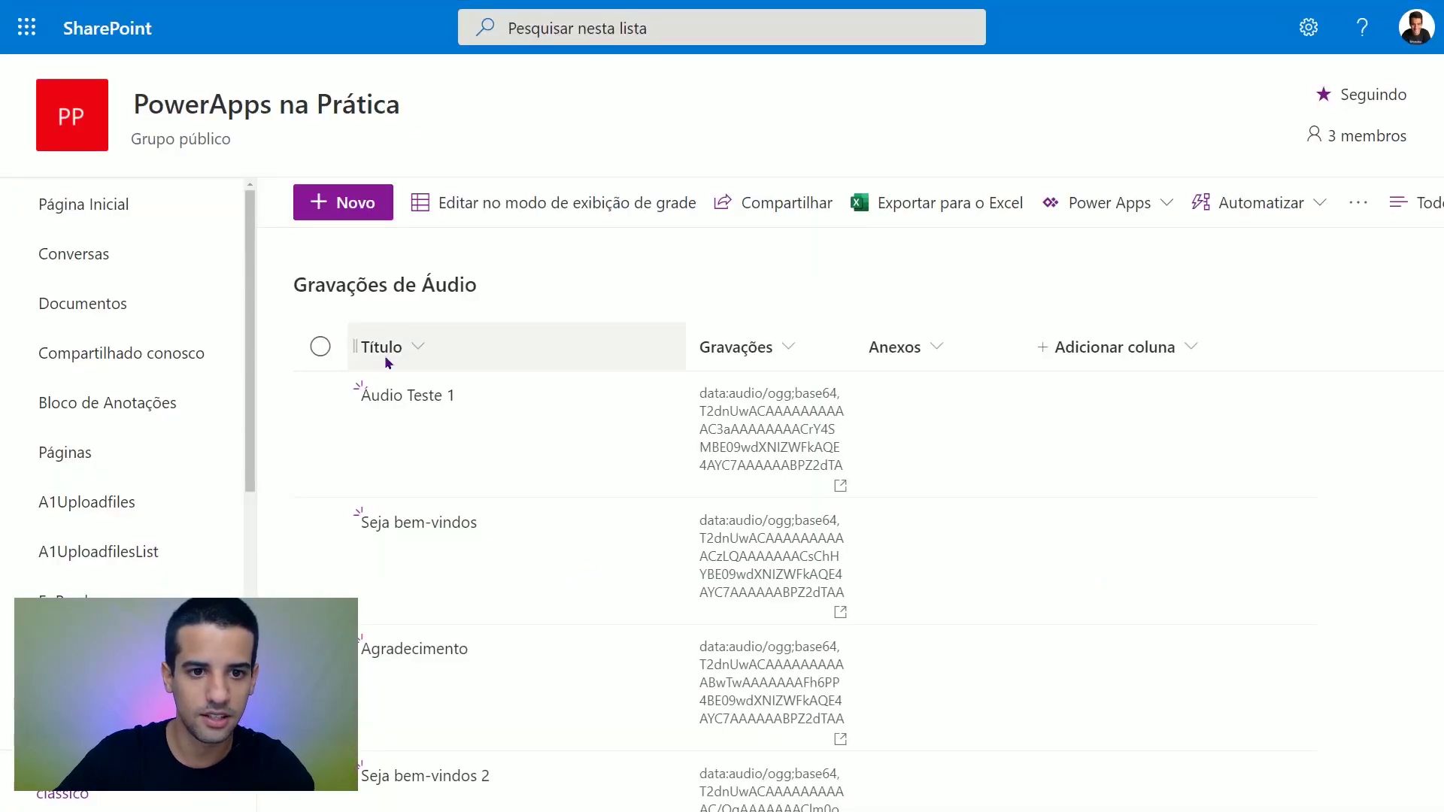
Step: Compare the saved recordings in SharePoint with the formula's Gravações field, then select Label4
{"action": "scroll", "coordinate": [400, 602], "scroll_direction": "down", "scroll_amount": 5}
{"action": "scroll", "coordinate": [403, 616], "scroll_direction": "up", "scroll_amount": 2}
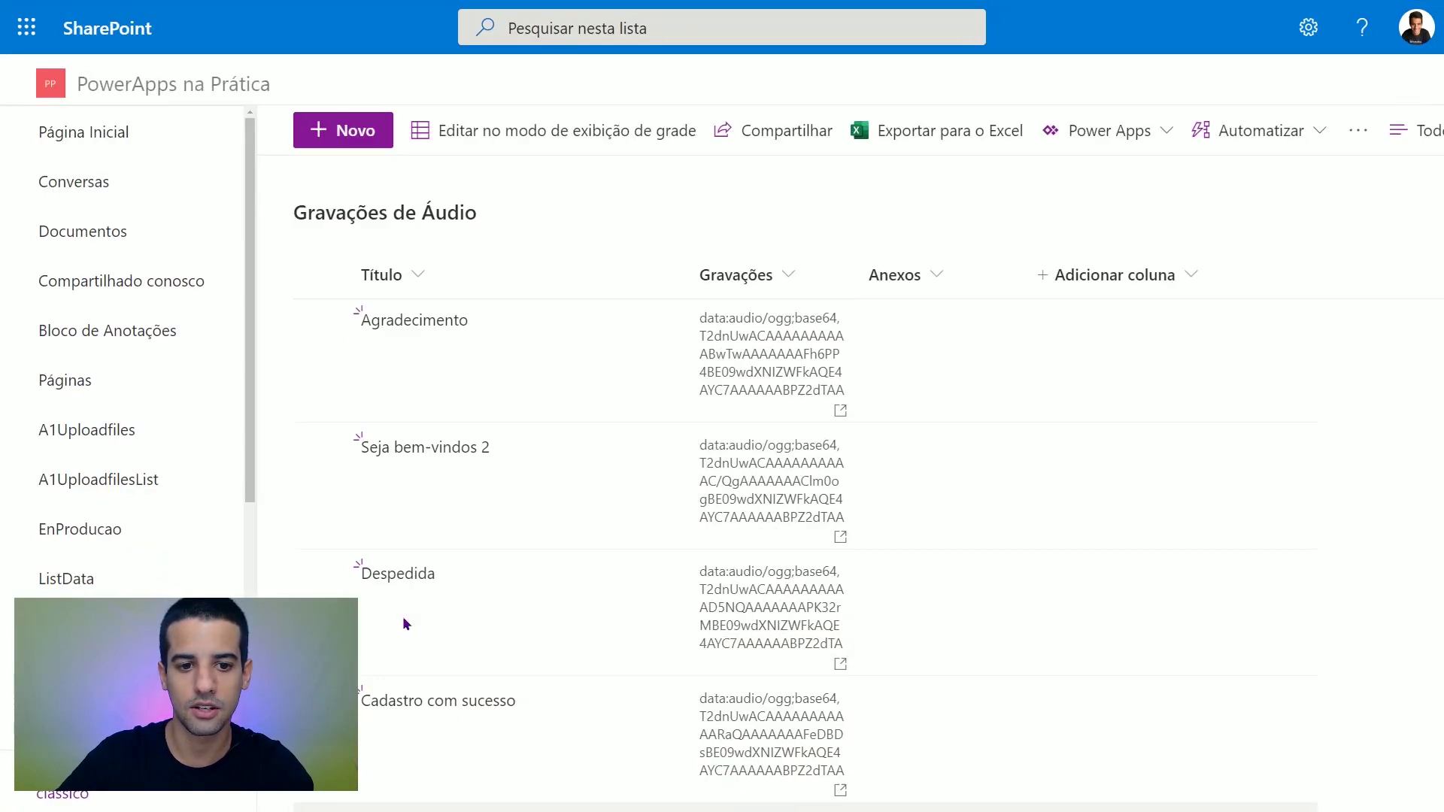
{"action": "scroll", "coordinate": [379, 610], "scroll_direction": "up", "scroll_amount": 1}
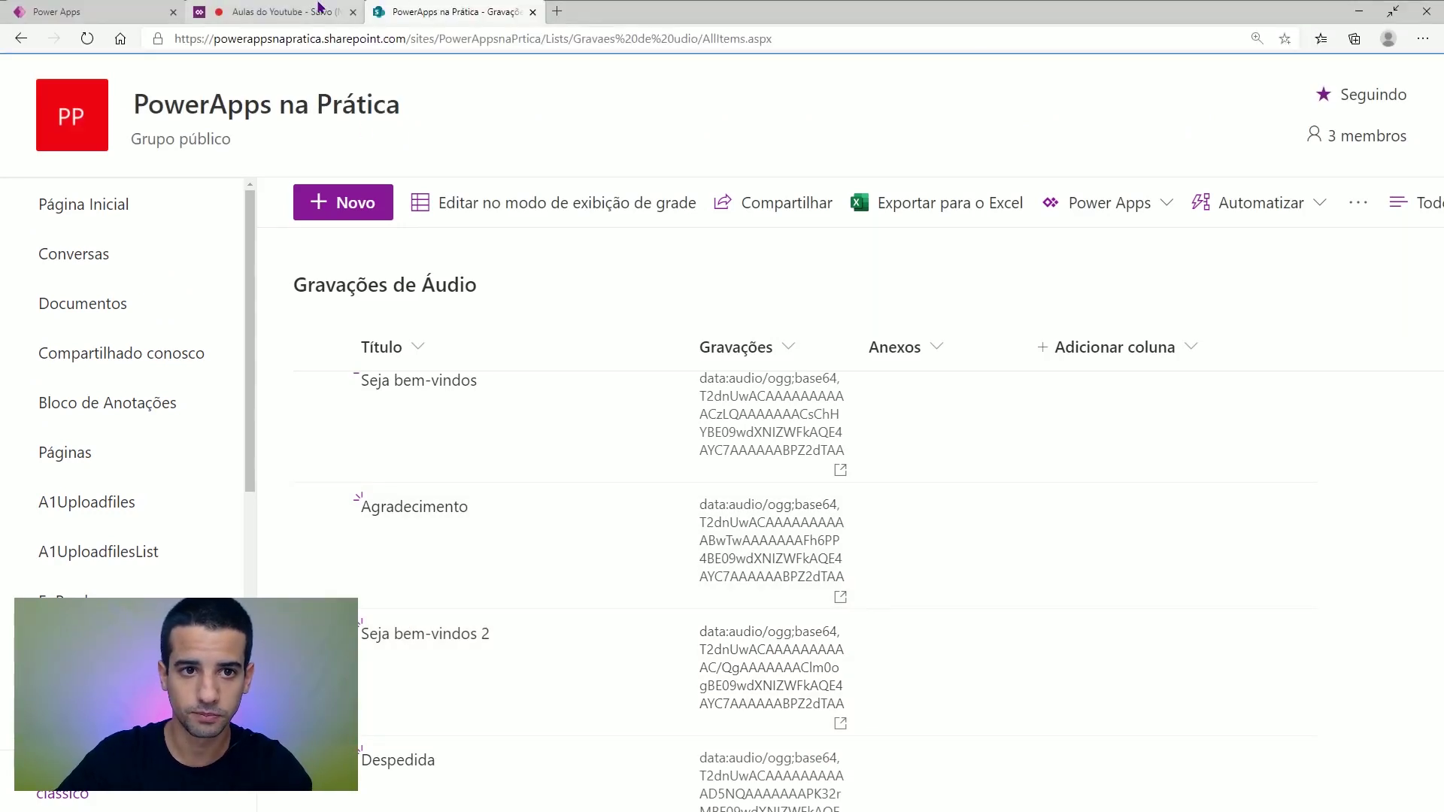
{"action": "left_click", "coordinate": [323, 11]}
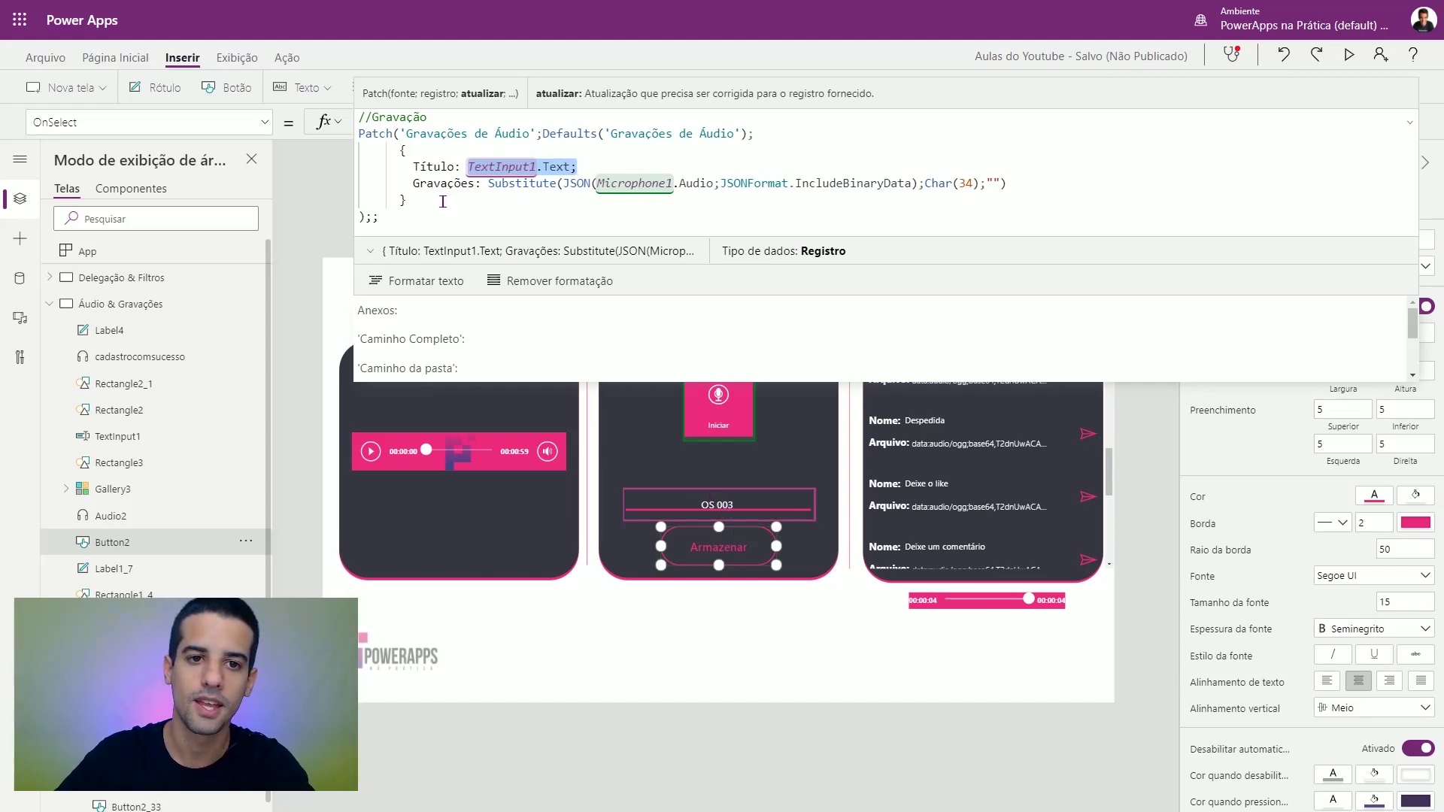
{"action": "left_click", "coordinate": [426, 187]}
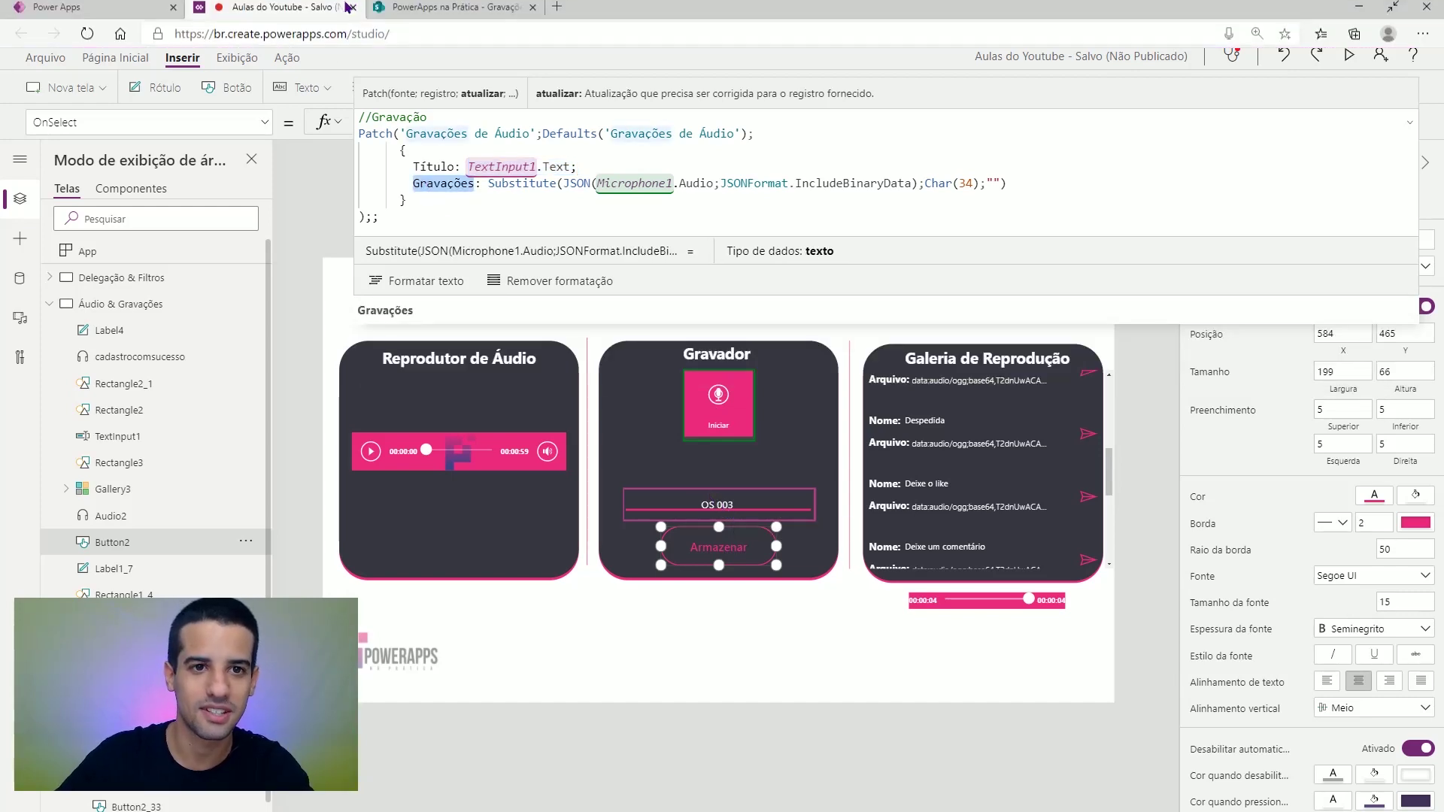
{"action": "key", "text": "ctrl+Tab"}
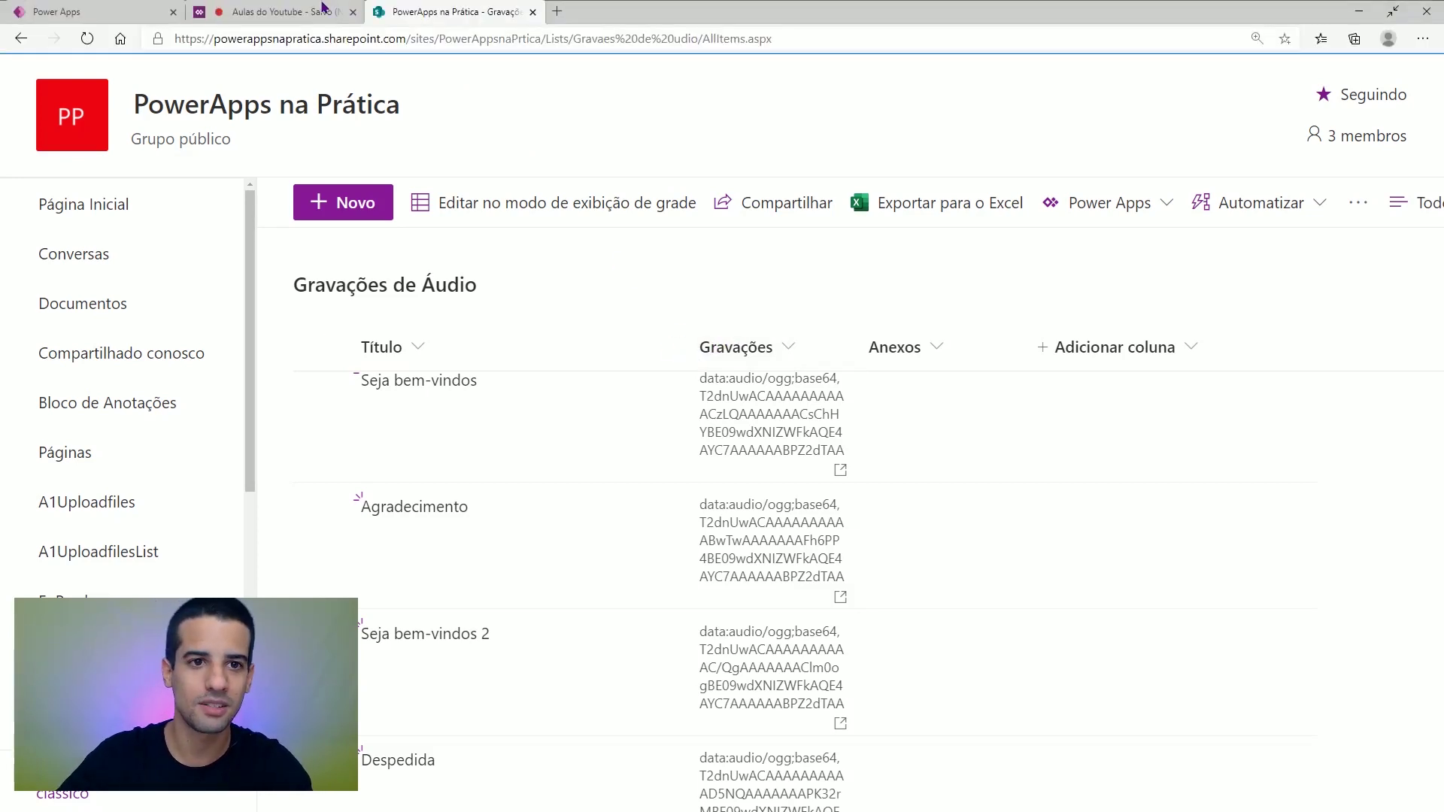
{"action": "key", "text": "ctrl+Tab"}
{"action": "left_click", "coordinate": [704, 323]}
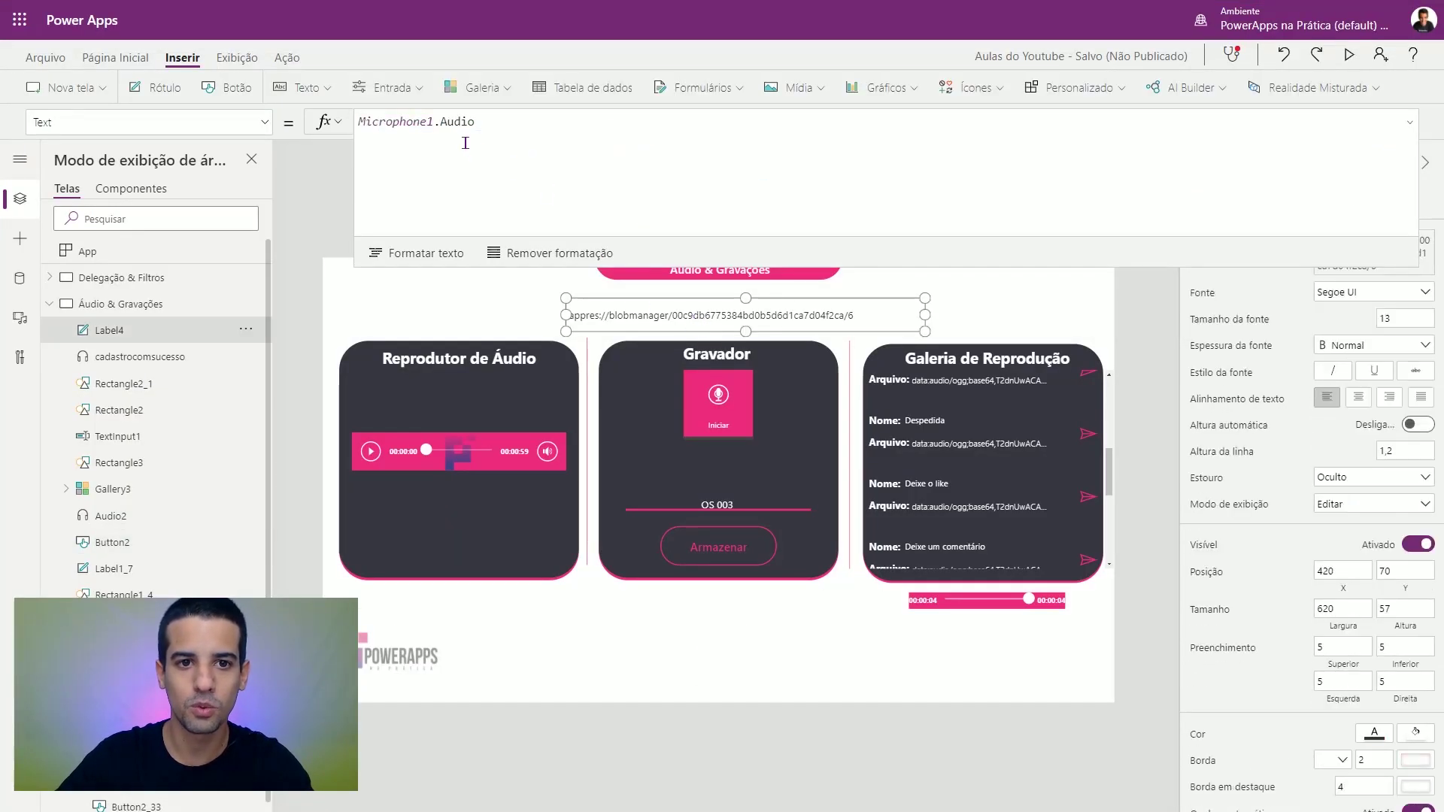
{"action": "left_click", "coordinate": [435, 122]}
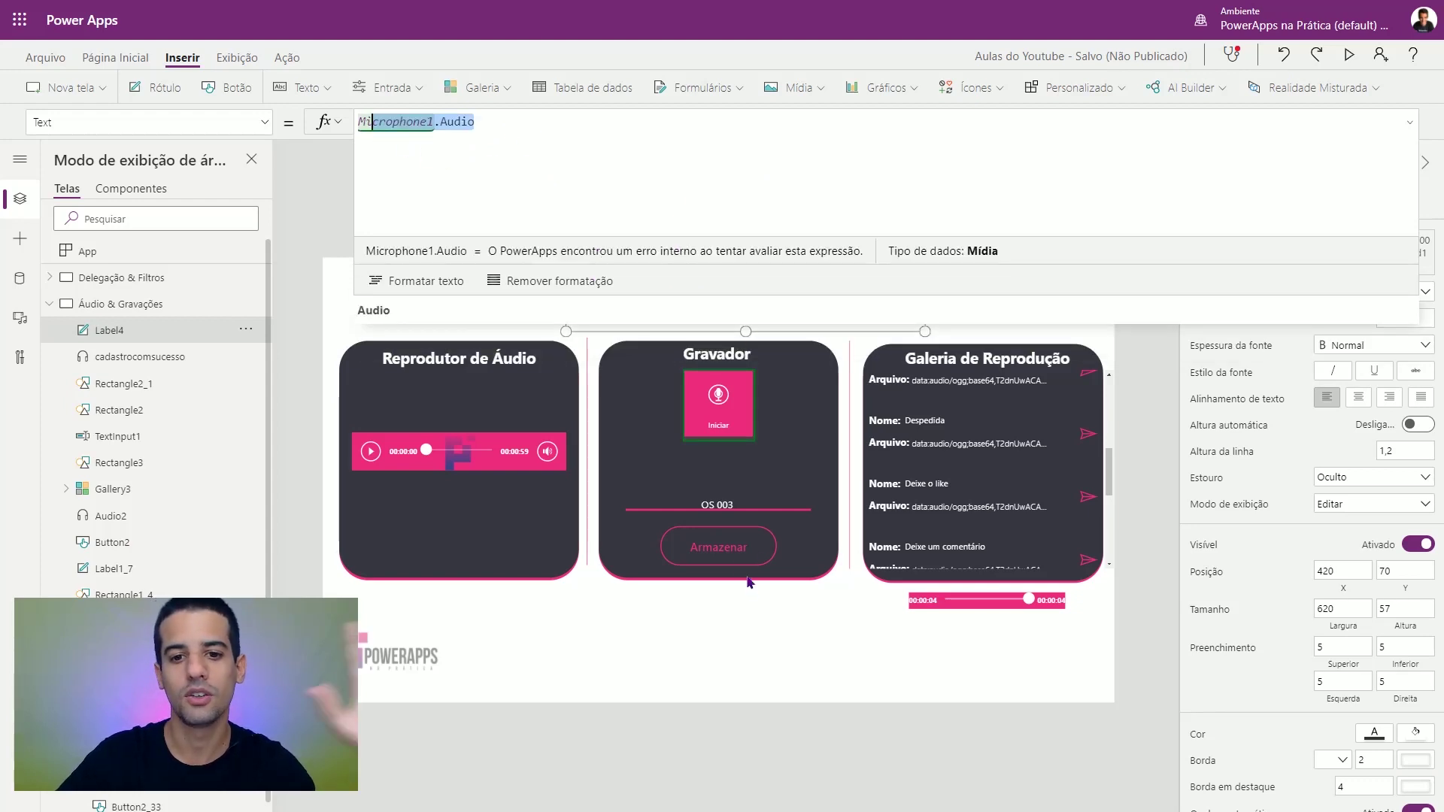
{"action": "left_click", "coordinate": [723, 555]}
{"action": "left_click", "coordinate": [687, 182]}
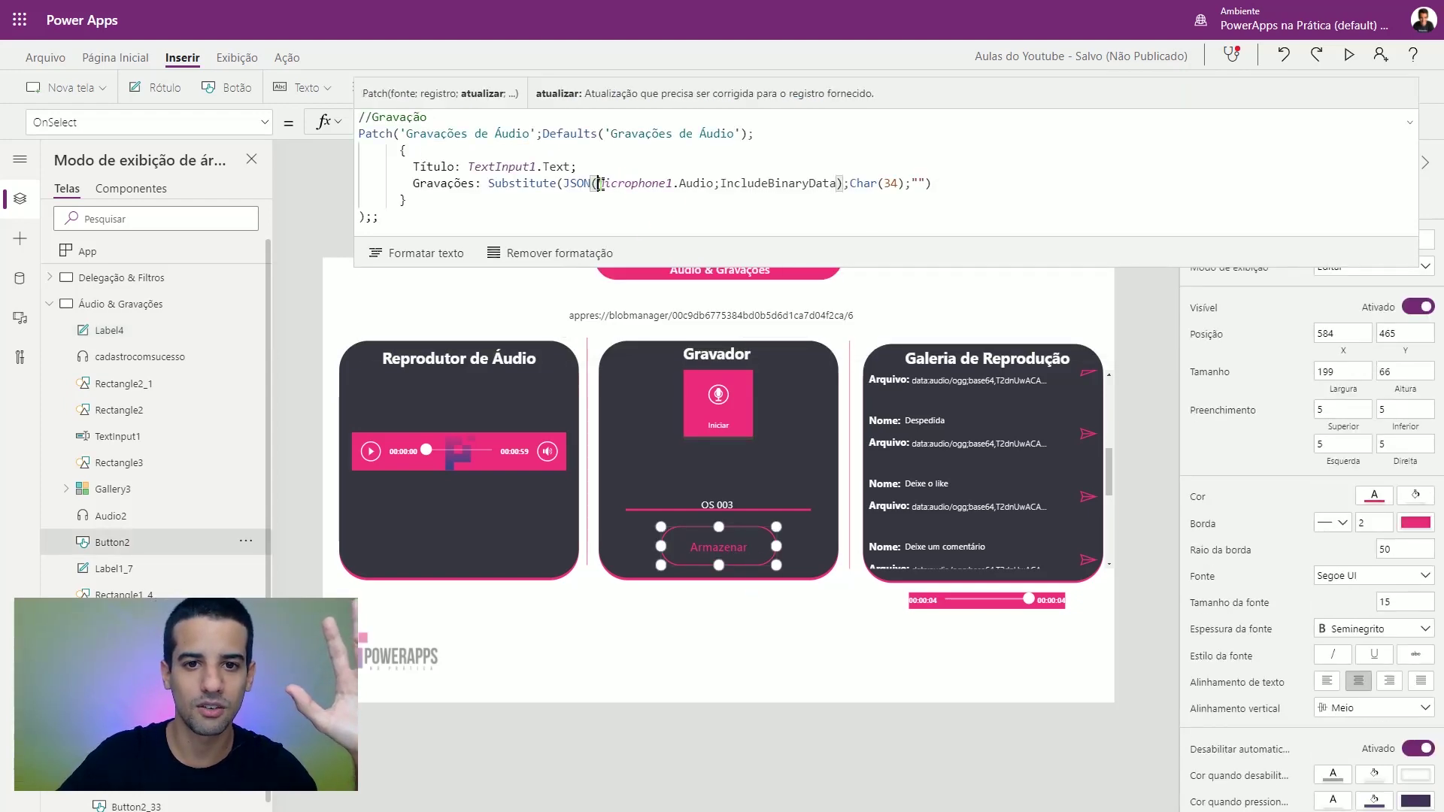
{"action": "left_click_drag", "start_coordinate": [705, 181], "coordinate": [714, 183]}
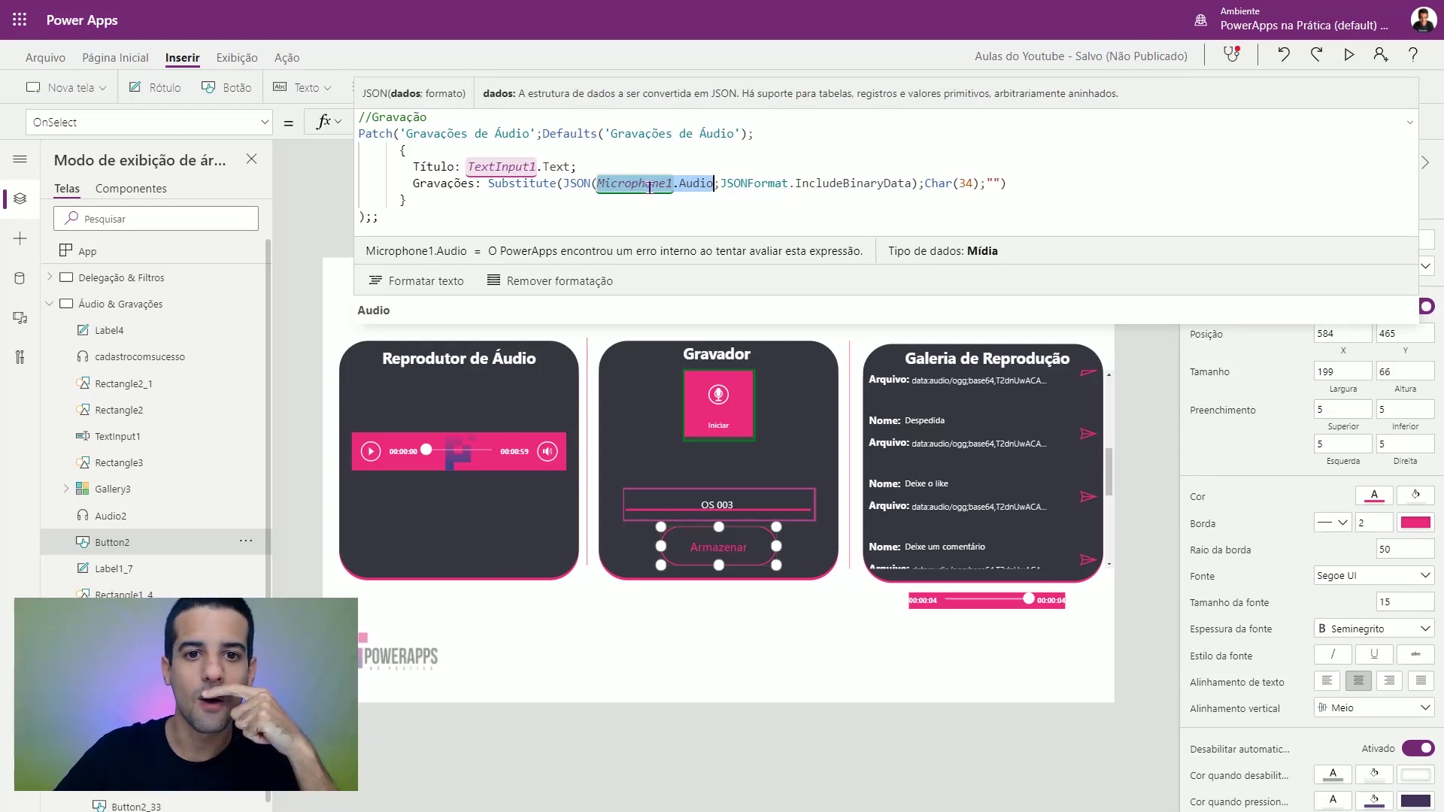
{"action": "left_click_drag", "start_coordinate": [563, 183], "coordinate": [919, 183]}
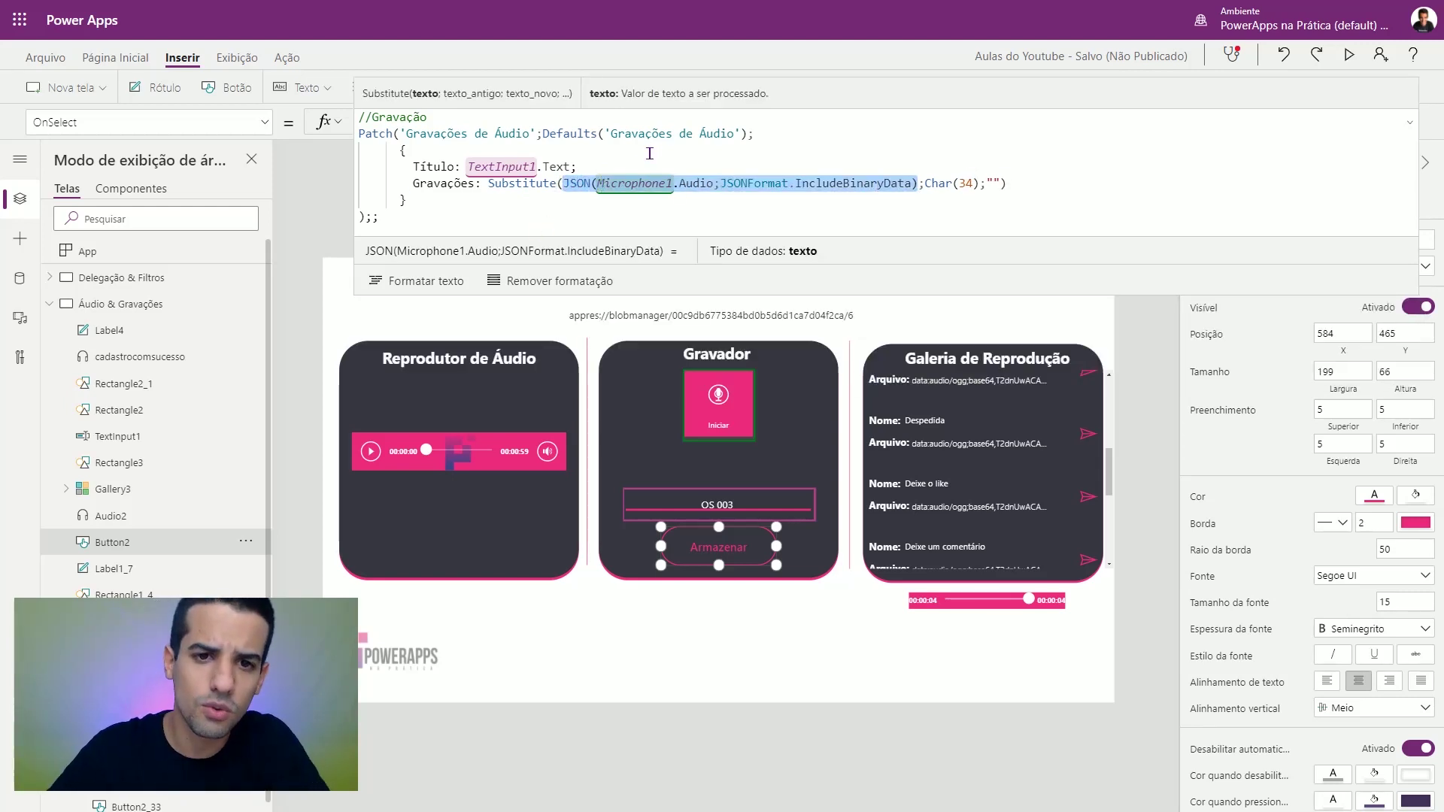
{"action": "left_click", "coordinate": [594, 183]}
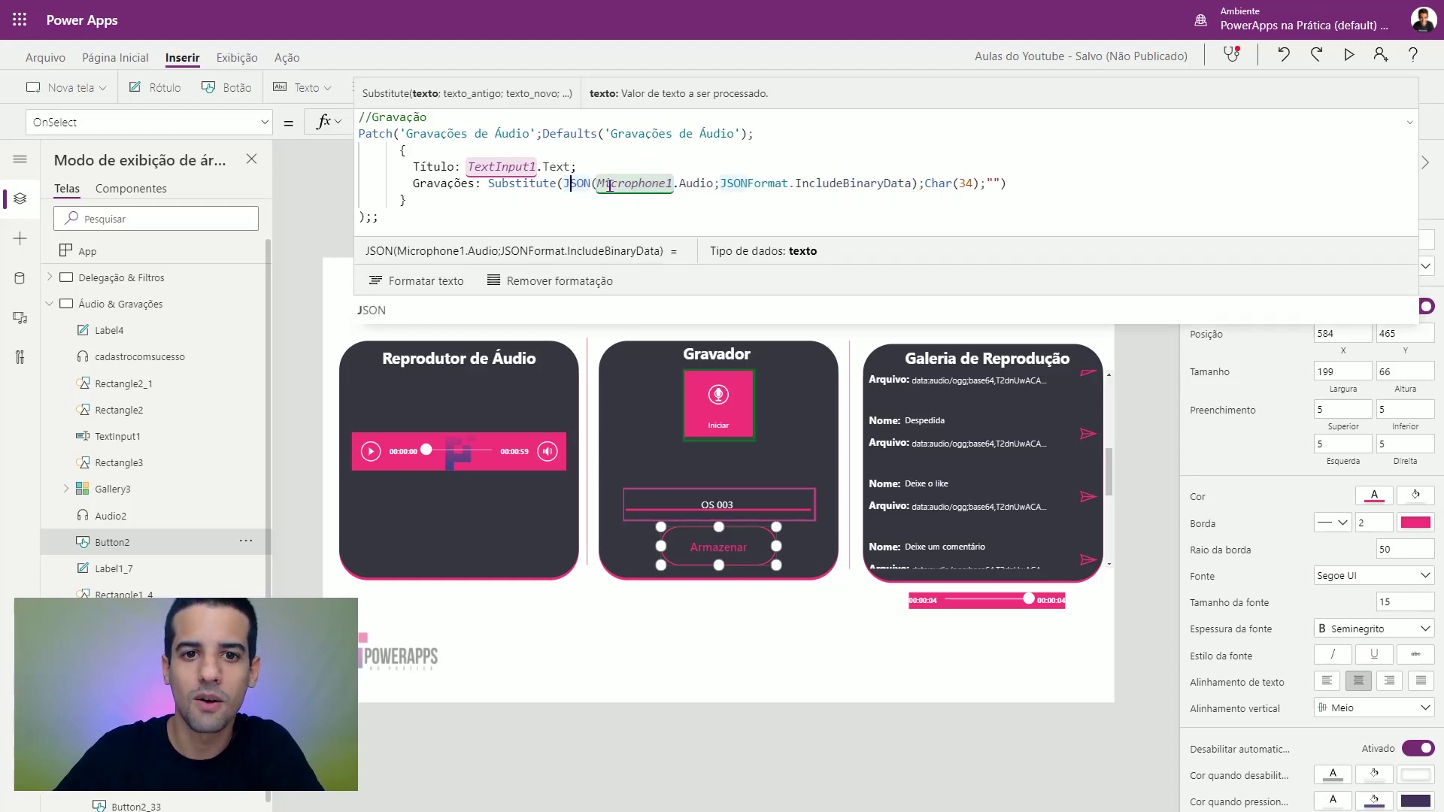
{"action": "left_click", "coordinate": [800, 184]}
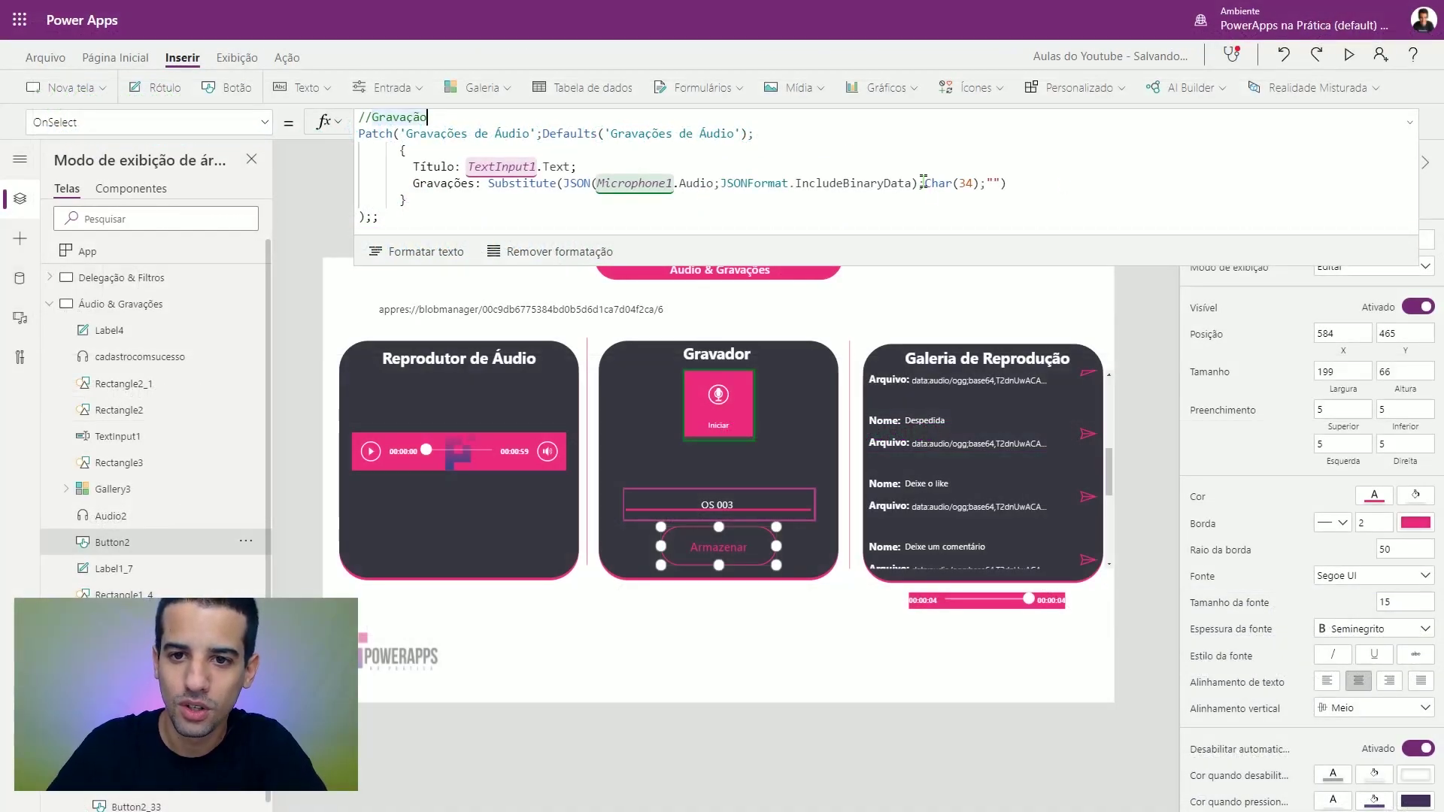
{"action": "left_click_drag", "start_coordinate": [924, 183], "coordinate": [969, 184]}
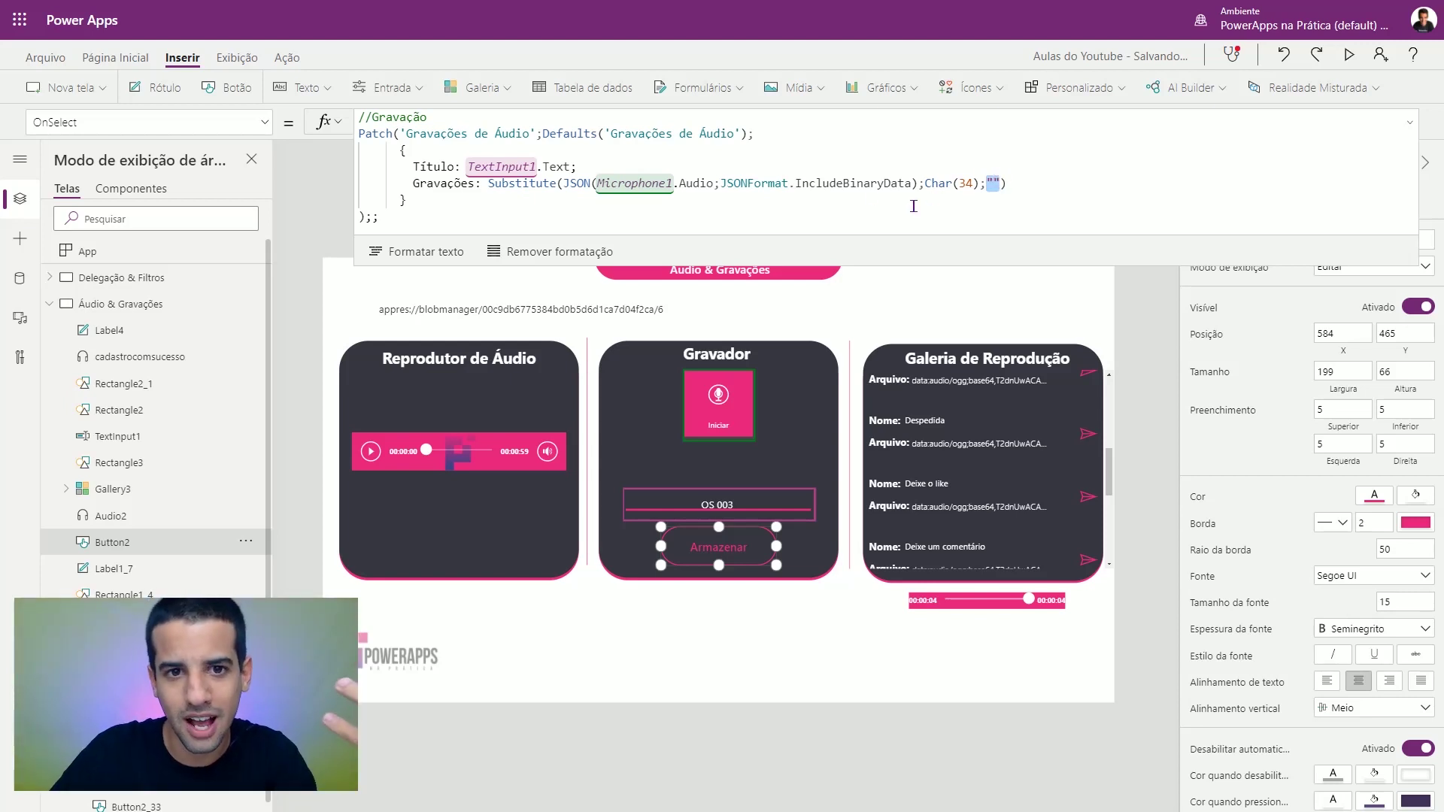
{"action": "left_click", "coordinate": [500, 9]}
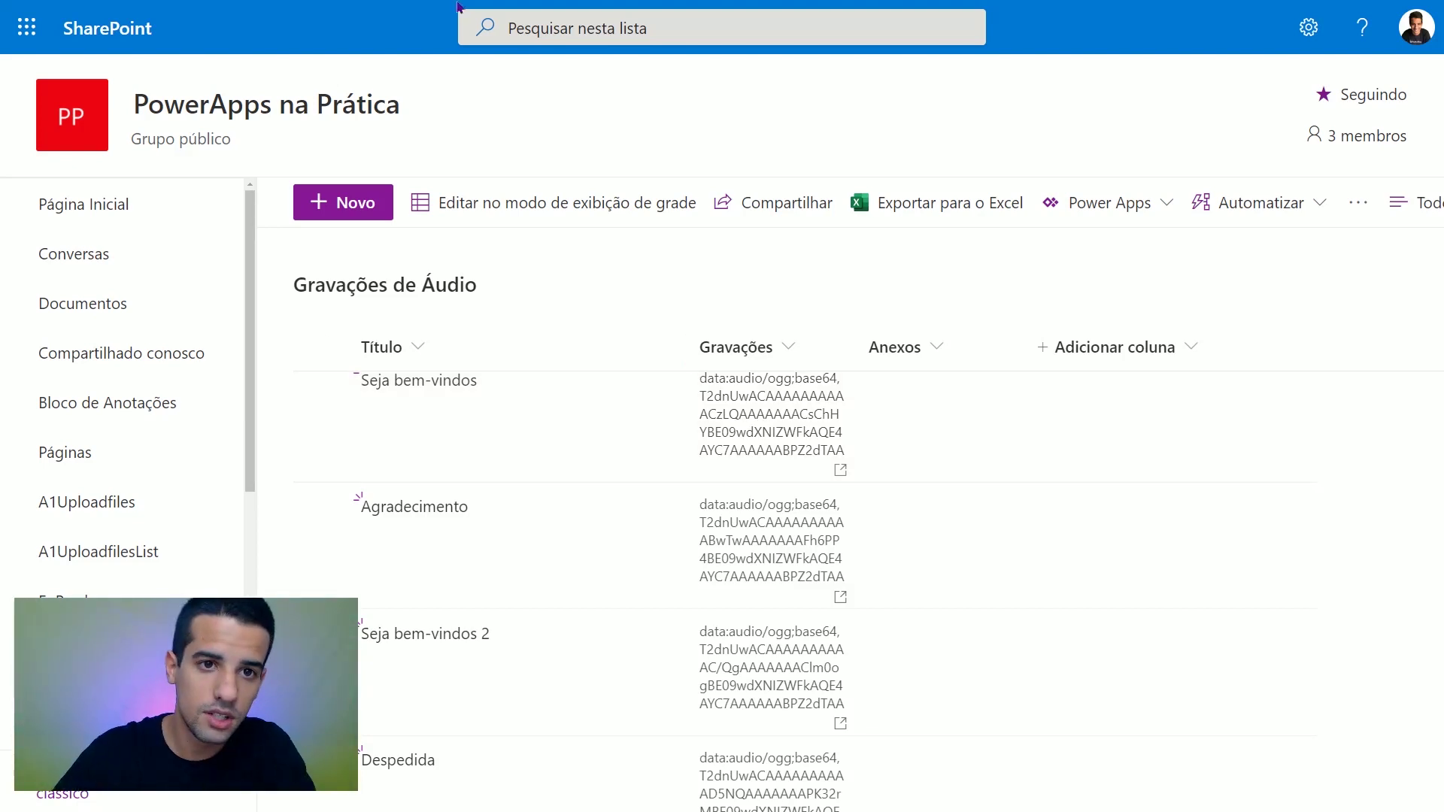
{"action": "left_click", "coordinate": [412, 9]}
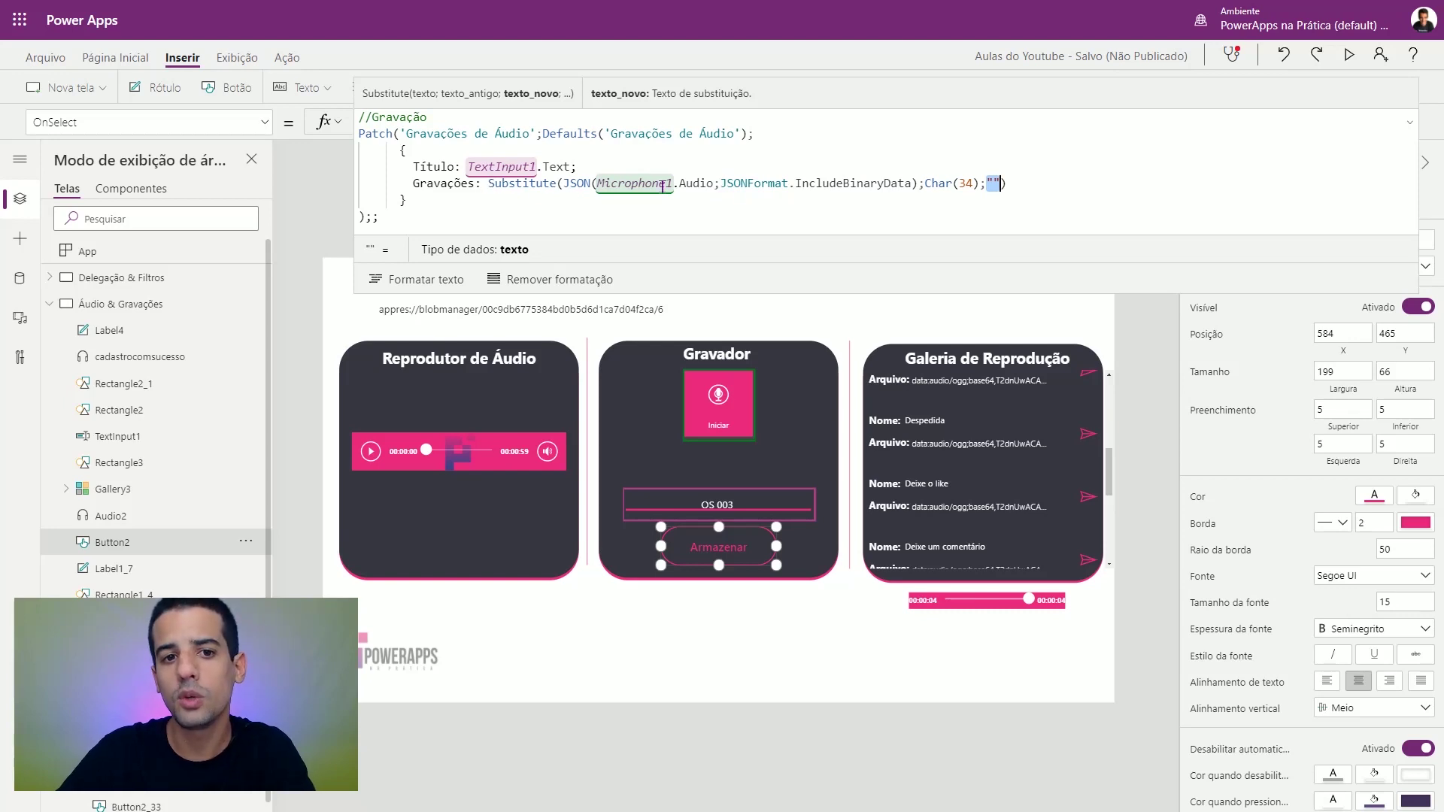
{"action": "left_click_drag", "start_coordinate": [440, 225], "coordinate": [438, 194]}
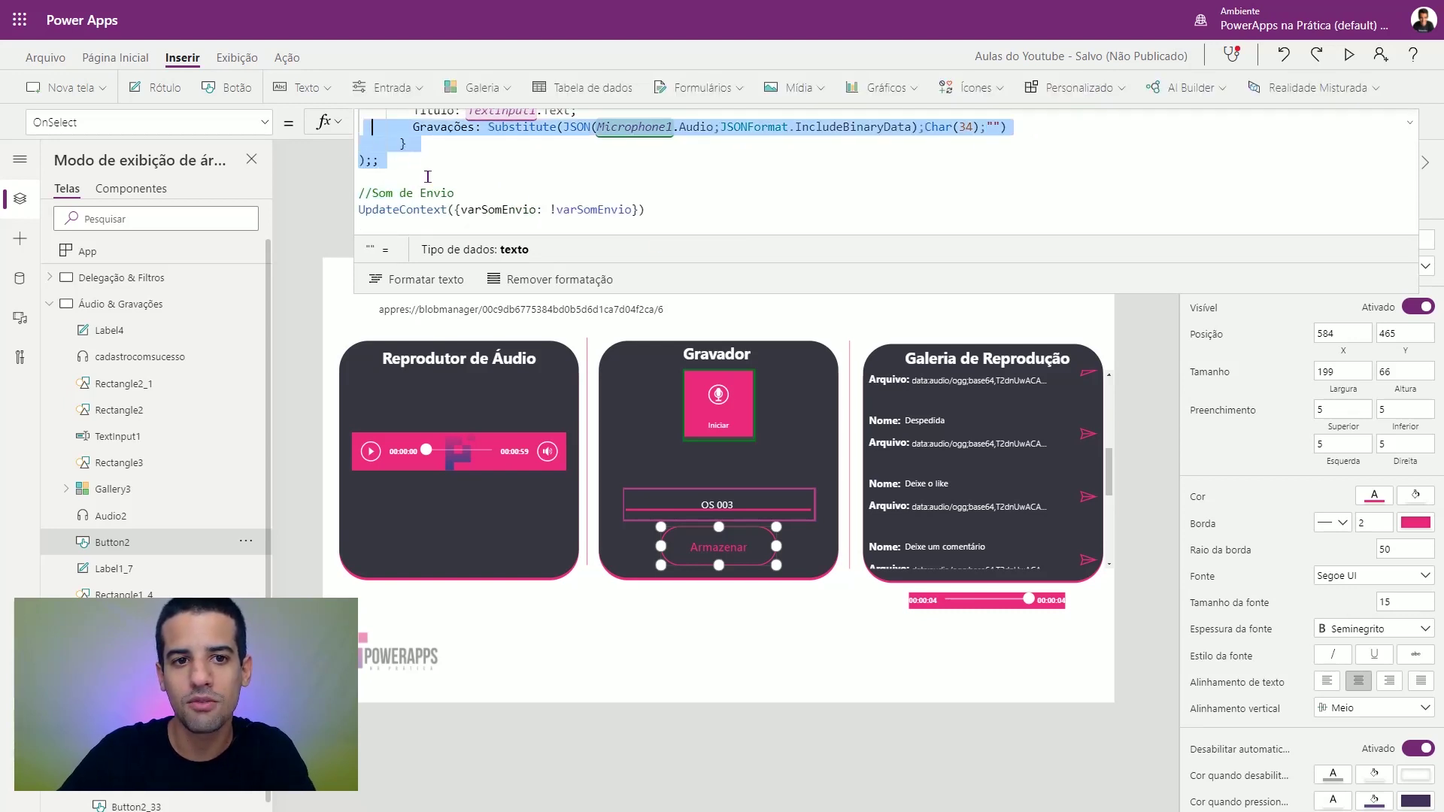
{"action": "left_click", "coordinate": [413, 215]}
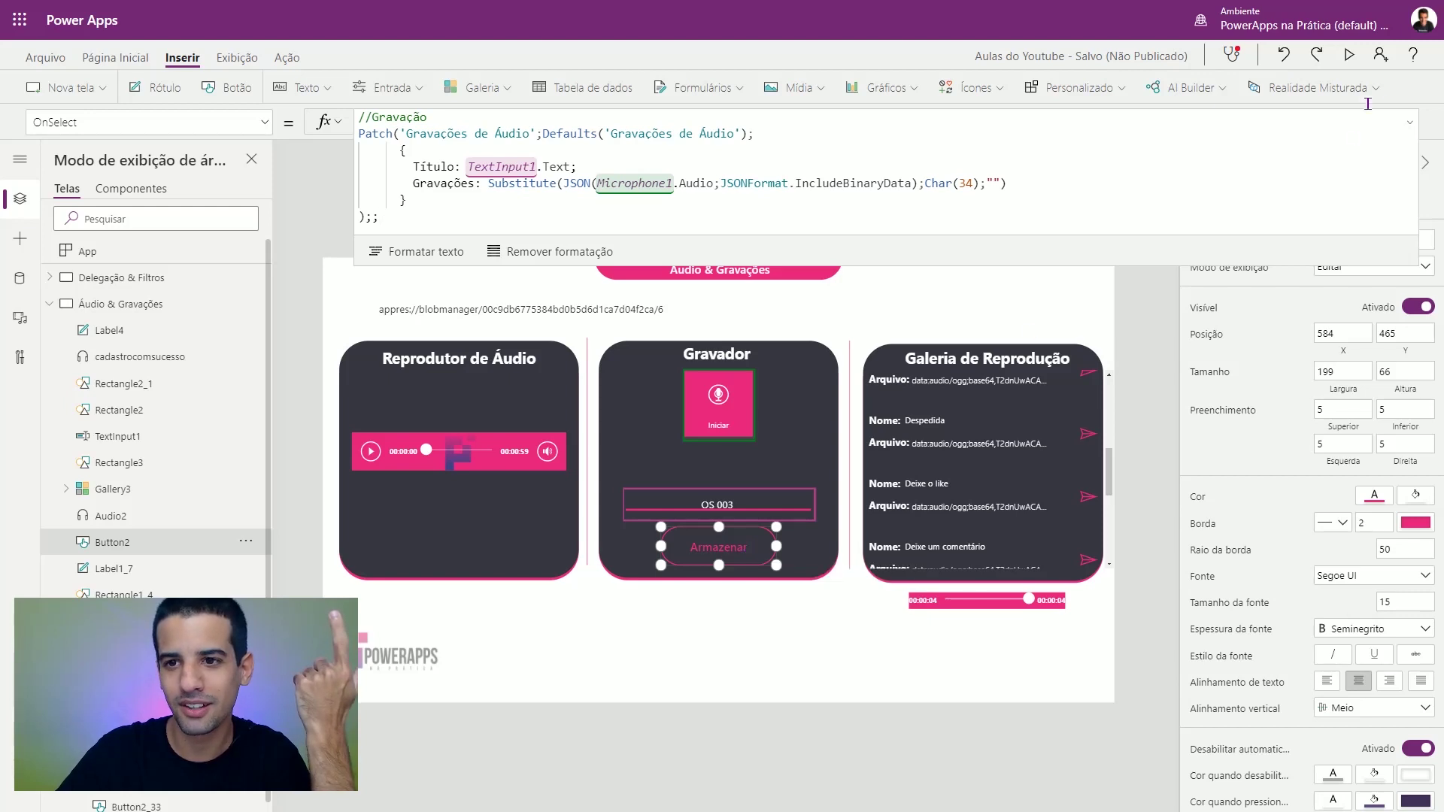
Step: In preview, record a new clip, rename it OS 005, and store it with Armazenar
{"action": "left_click", "coordinate": [1348, 55]}
{"action": "left_click", "coordinate": [733, 304]}
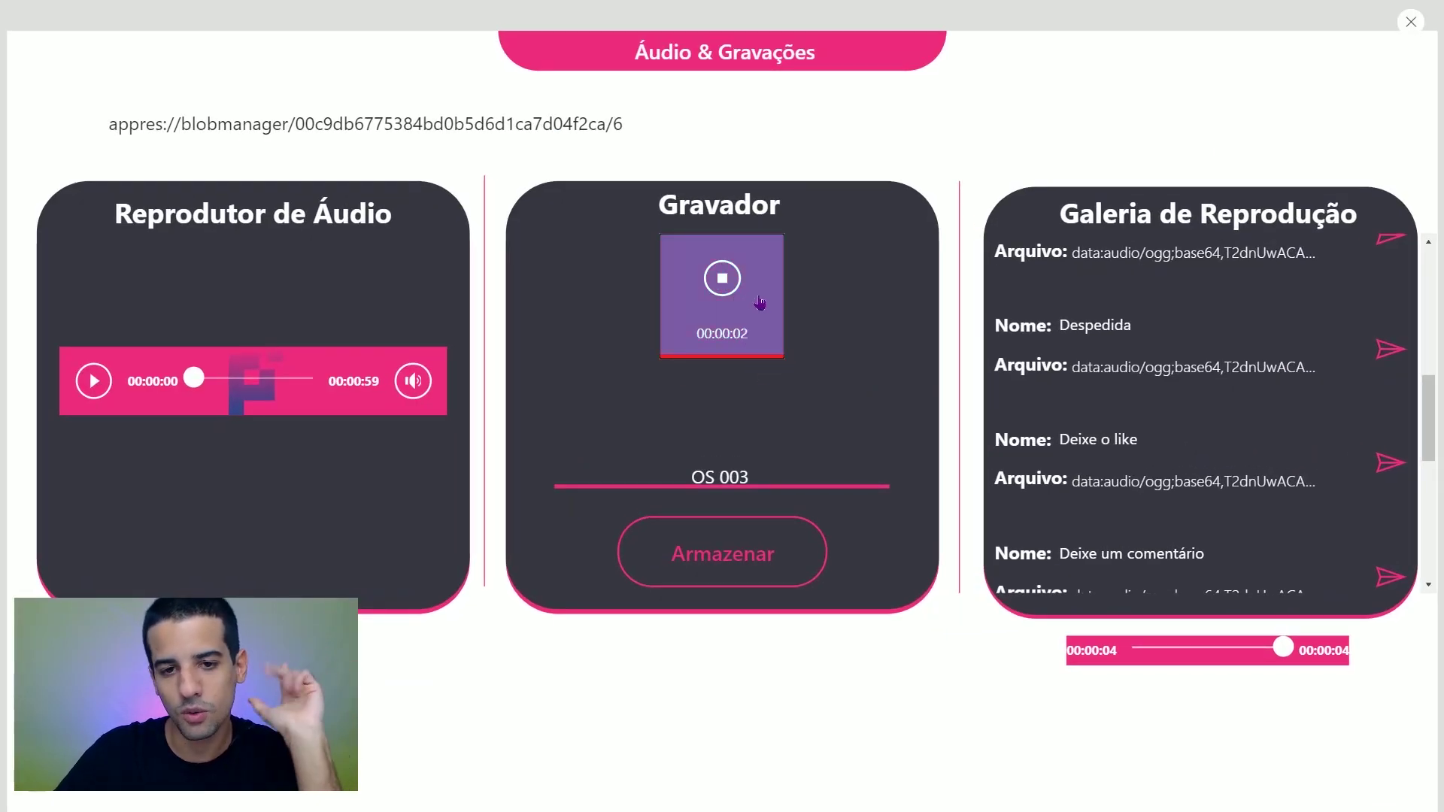
{"action": "left_click", "coordinate": [747, 322]}
{"action": "left_click", "coordinate": [751, 472]}
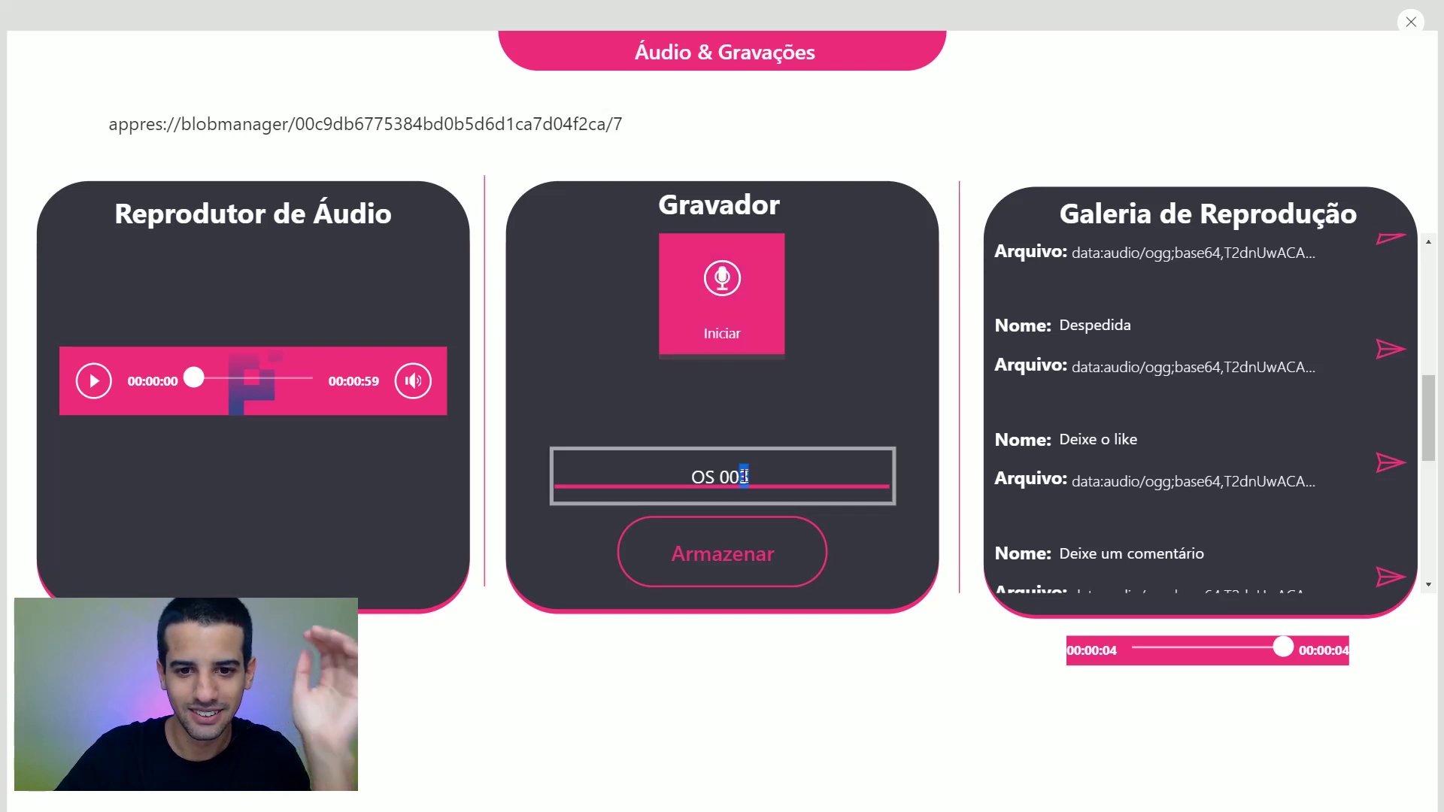
{"action": "key", "text": "BackSpace"}
{"action": "type", "text": "5"}
{"action": "left_click", "coordinate": [763, 558]}
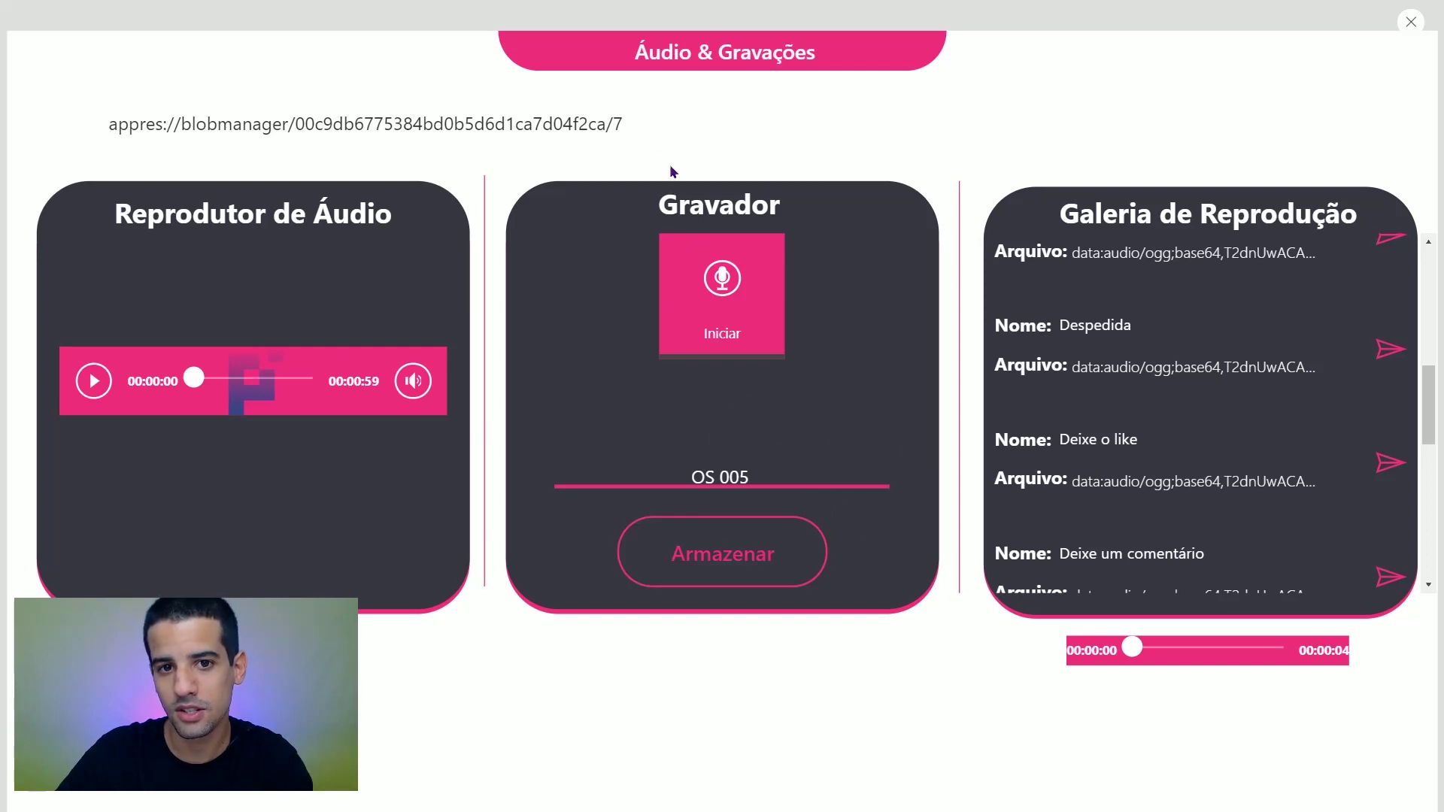
Step: Scroll the gallery to OS 005 and highlight its saved audio data and blob address
{"action": "scroll", "coordinate": [1080, 294], "scroll_direction": "down", "scroll_amount": 5}
{"action": "scroll", "coordinate": [1167, 475], "scroll_direction": "down", "scroll_amount": 2}
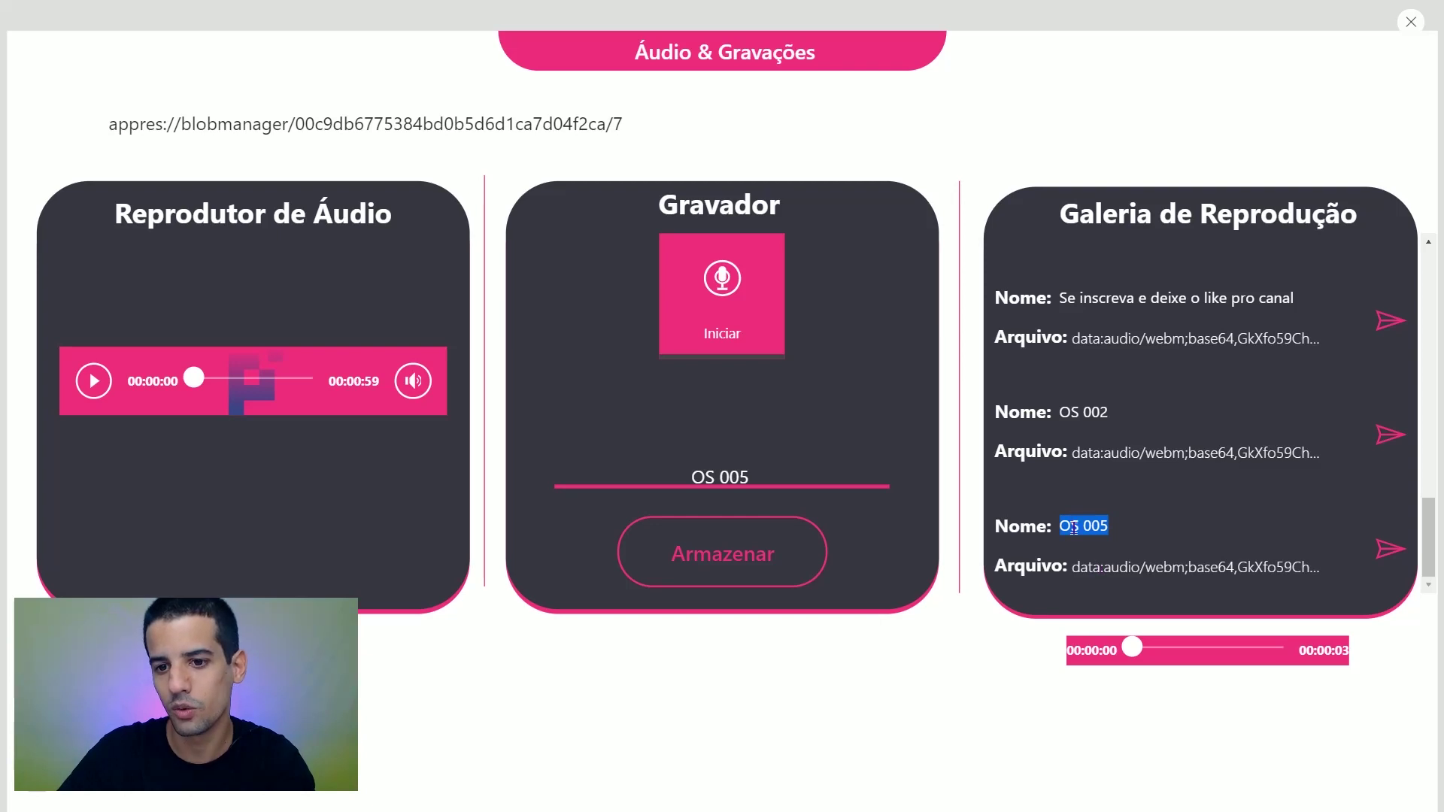
{"action": "left_click", "coordinate": [1079, 567]}
{"action": "left_click_drag", "start_coordinate": [1119, 568], "coordinate": [1264, 568]}
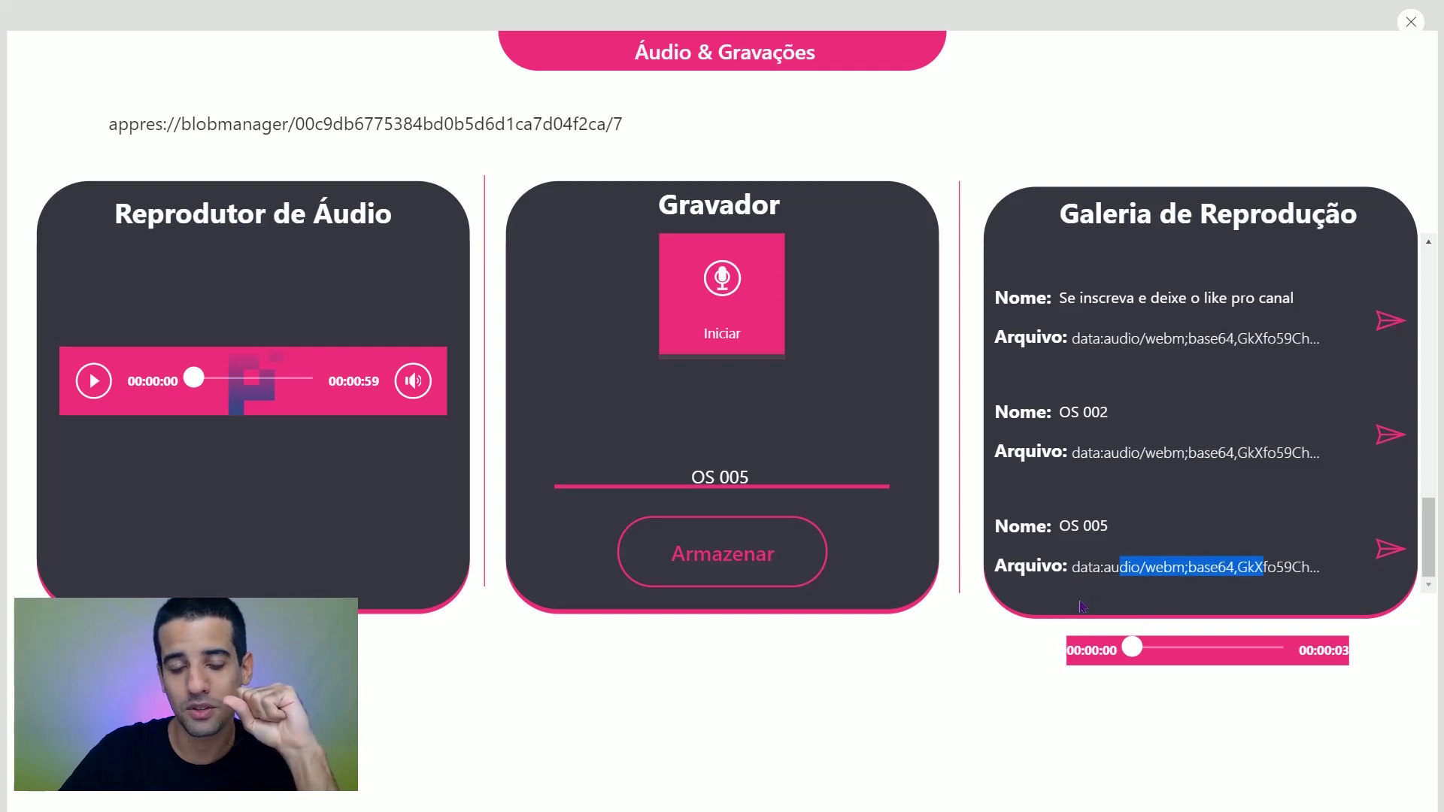
{"action": "triple_click", "coordinate": [252, 126]}
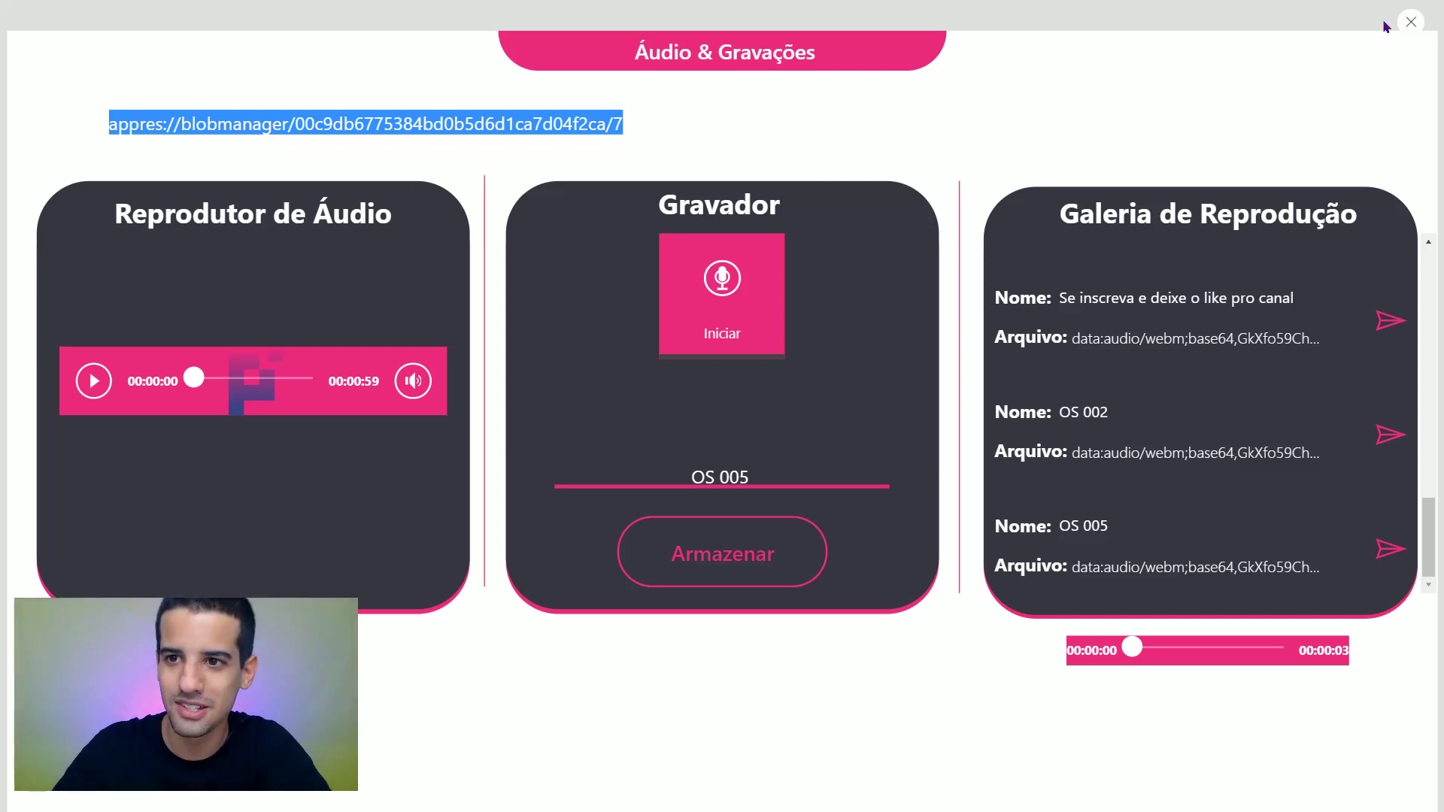
Step: Close the preview and examine the Armazenar button's UpdateContext({varSomEnvio: !varSomEnvio}) toggle, then deselect it
{"action": "left_click", "coordinate": [1409, 22]}
{"action": "left_click", "coordinate": [718, 547]}
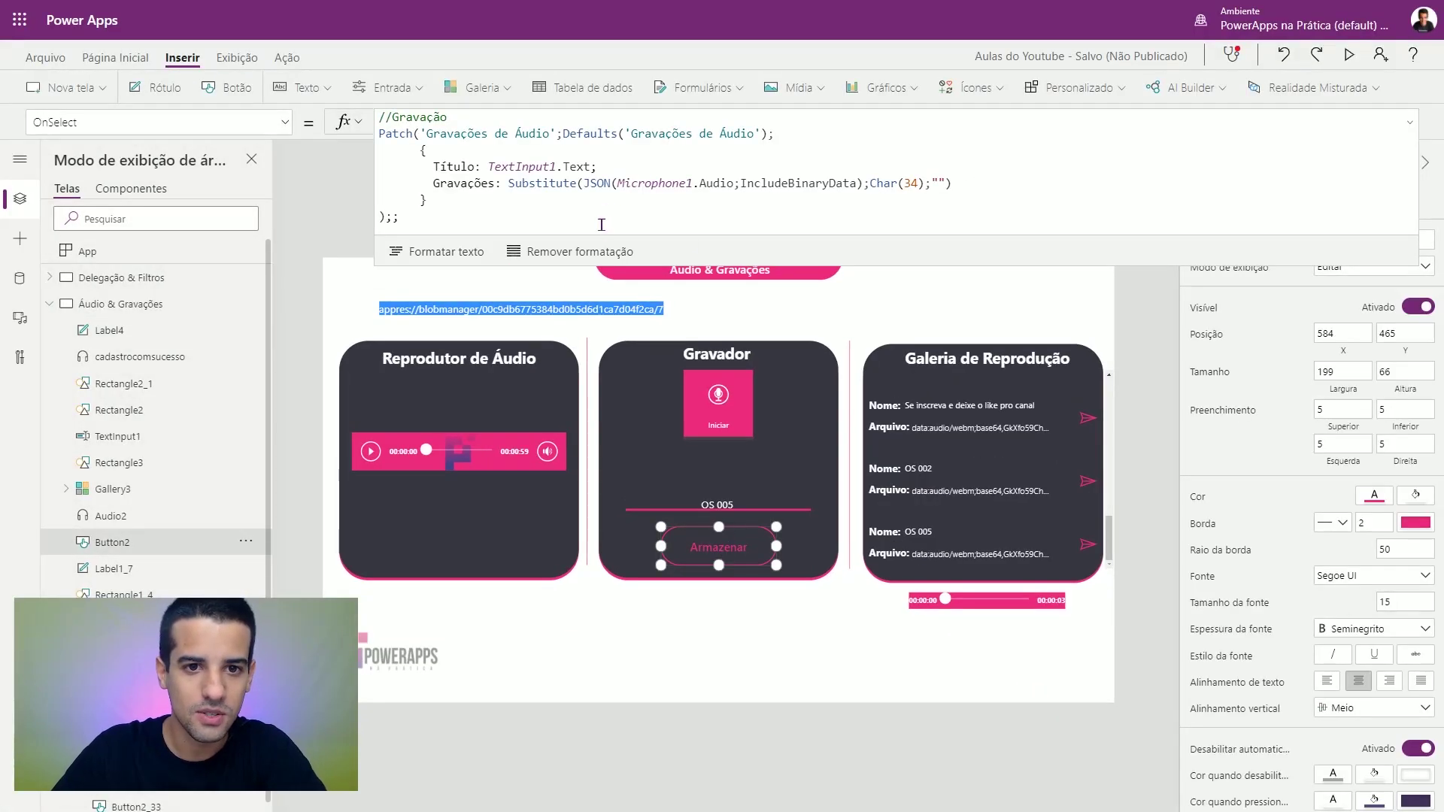
{"action": "scroll", "coordinate": [601, 204], "scroll_direction": "down", "scroll_amount": 2}
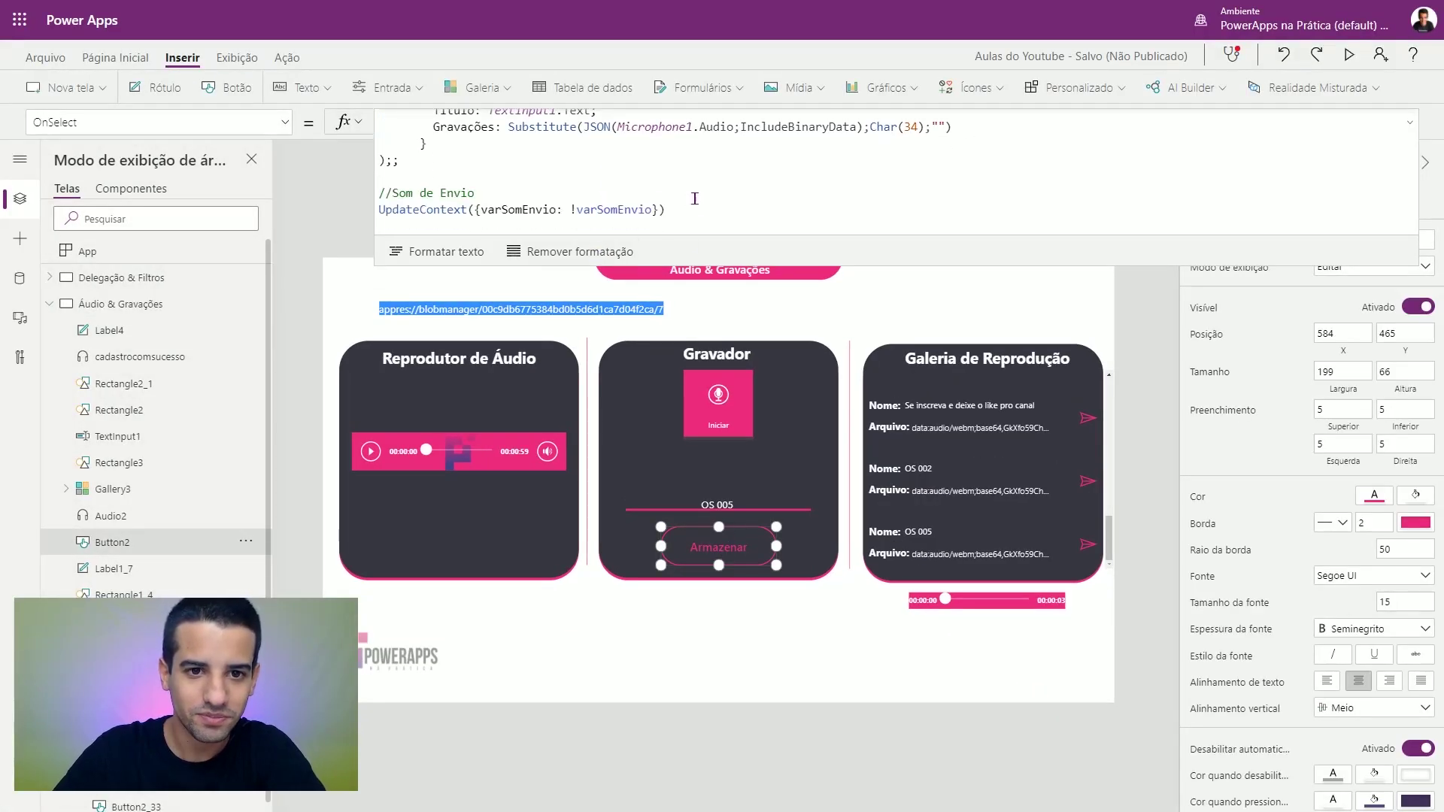
{"action": "left_click_drag", "start_coordinate": [665, 209], "coordinate": [378, 209]}
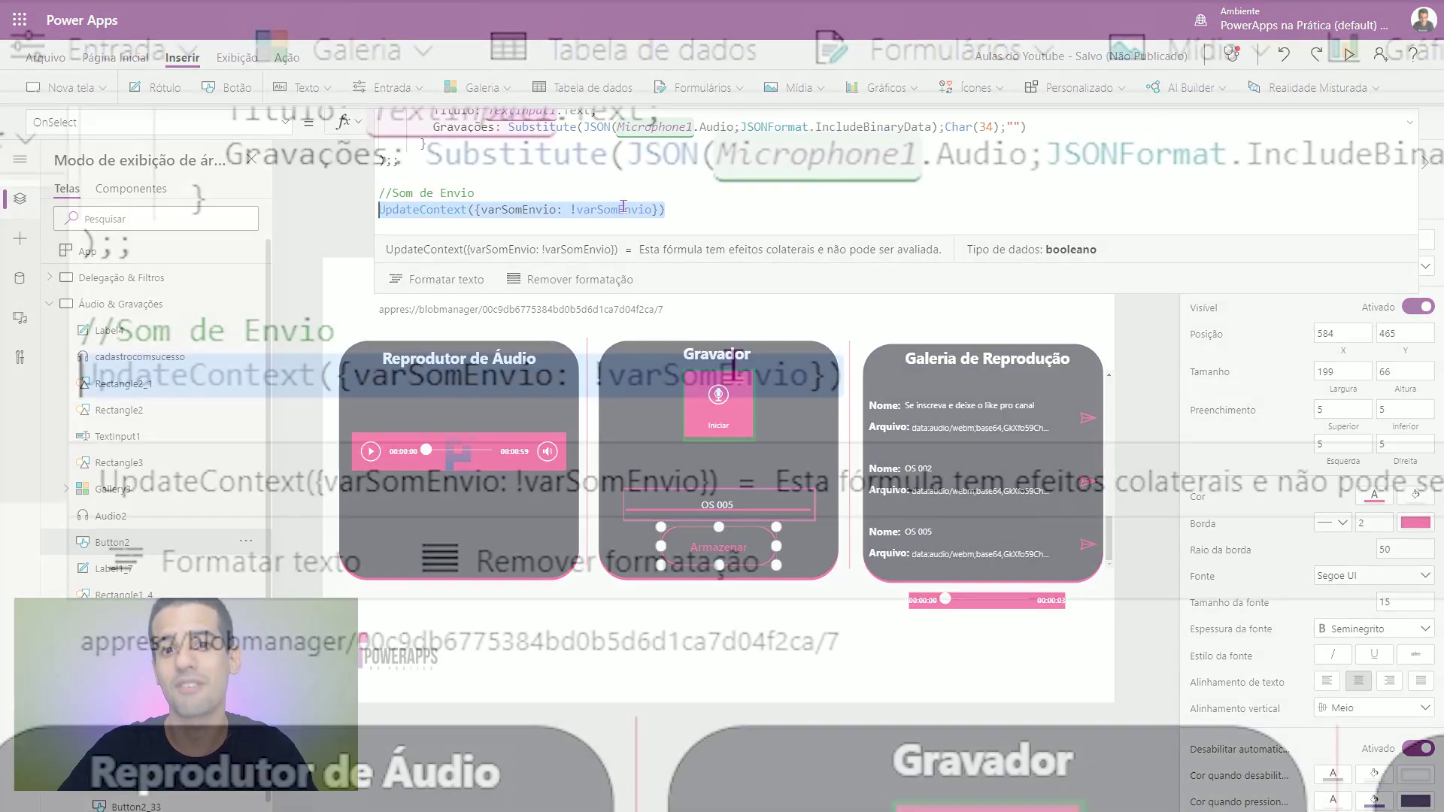
{"action": "left_click", "coordinate": [624, 208]}
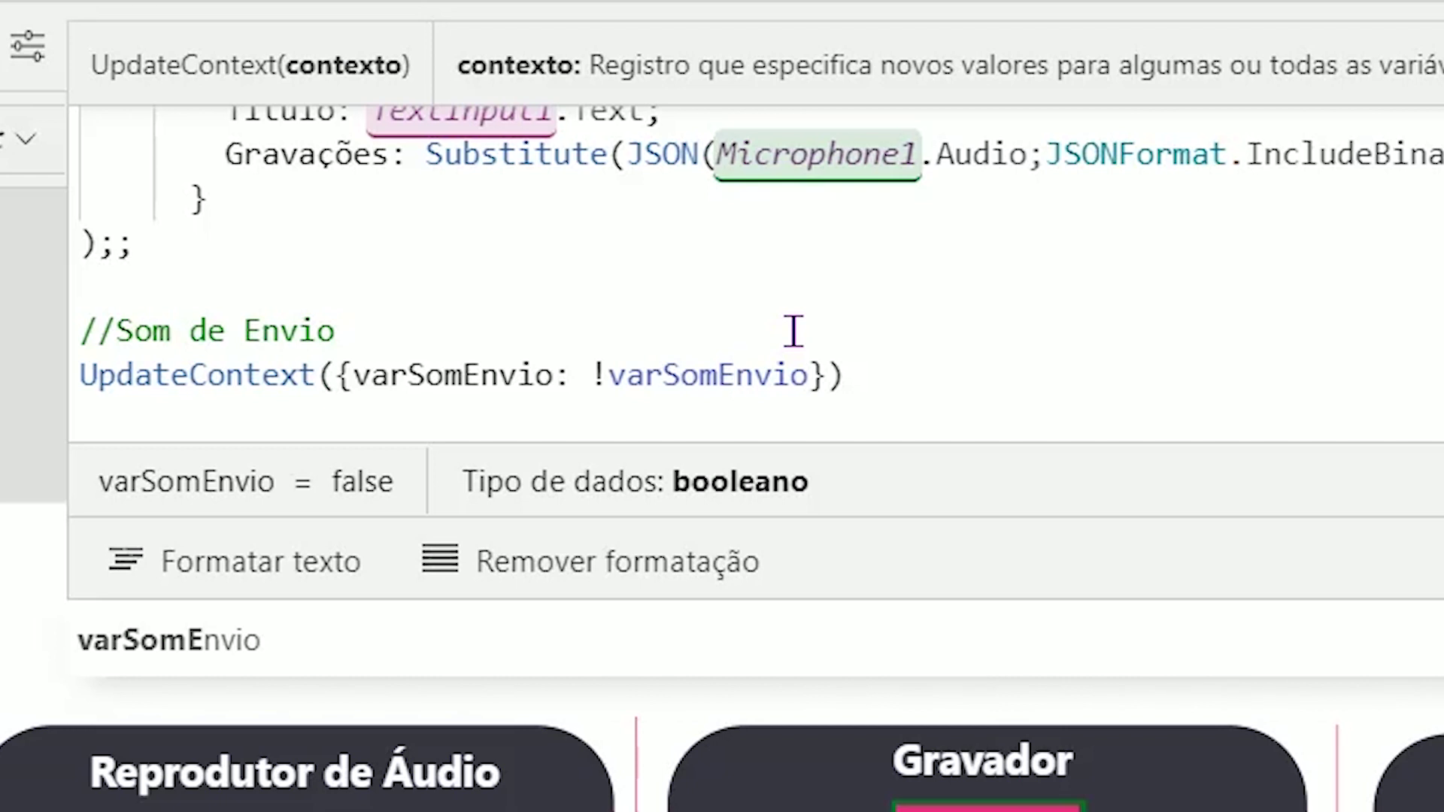
{"action": "left_click_drag", "start_coordinate": [889, 395], "coordinate": [79, 376]}
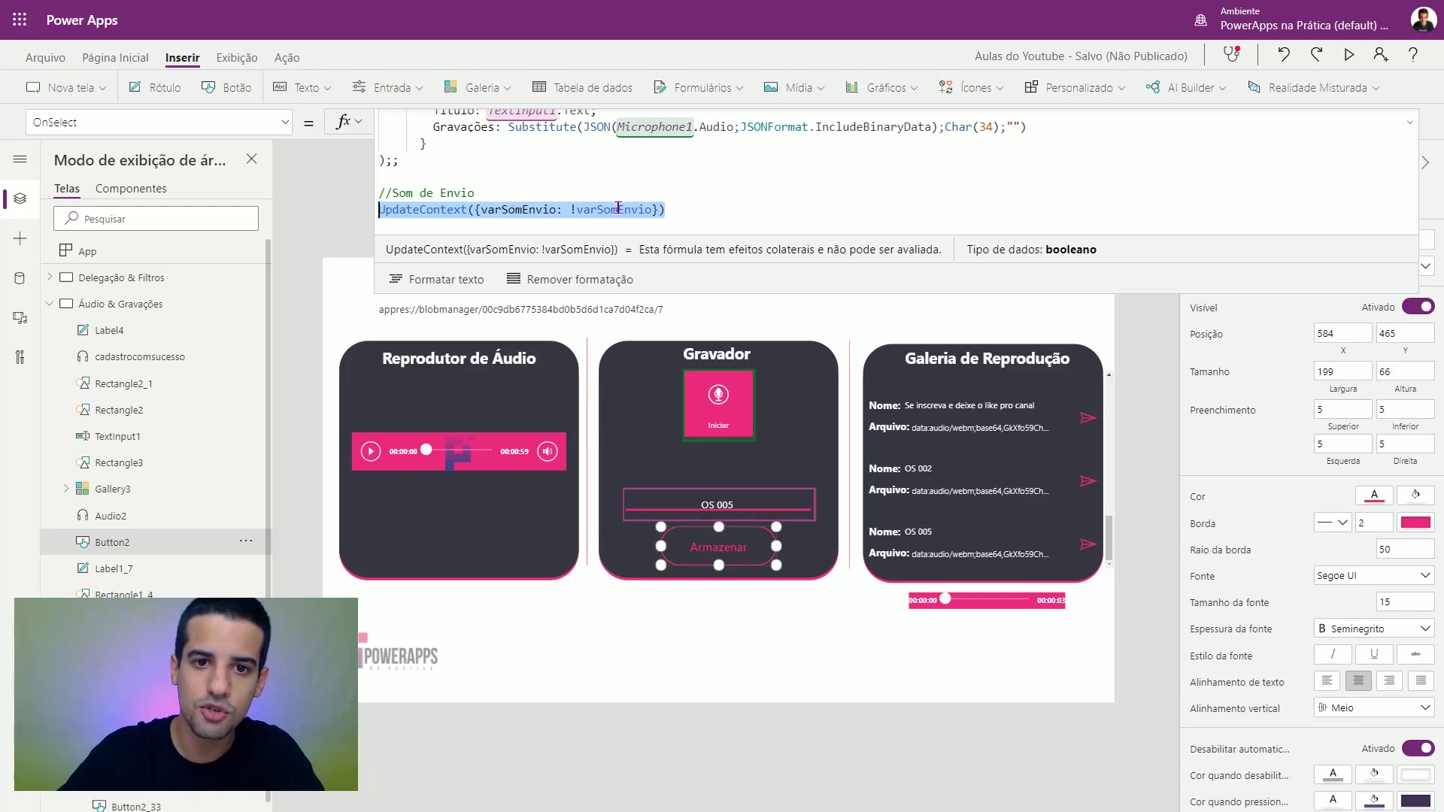
{"action": "double_click", "coordinate": [618, 207]}
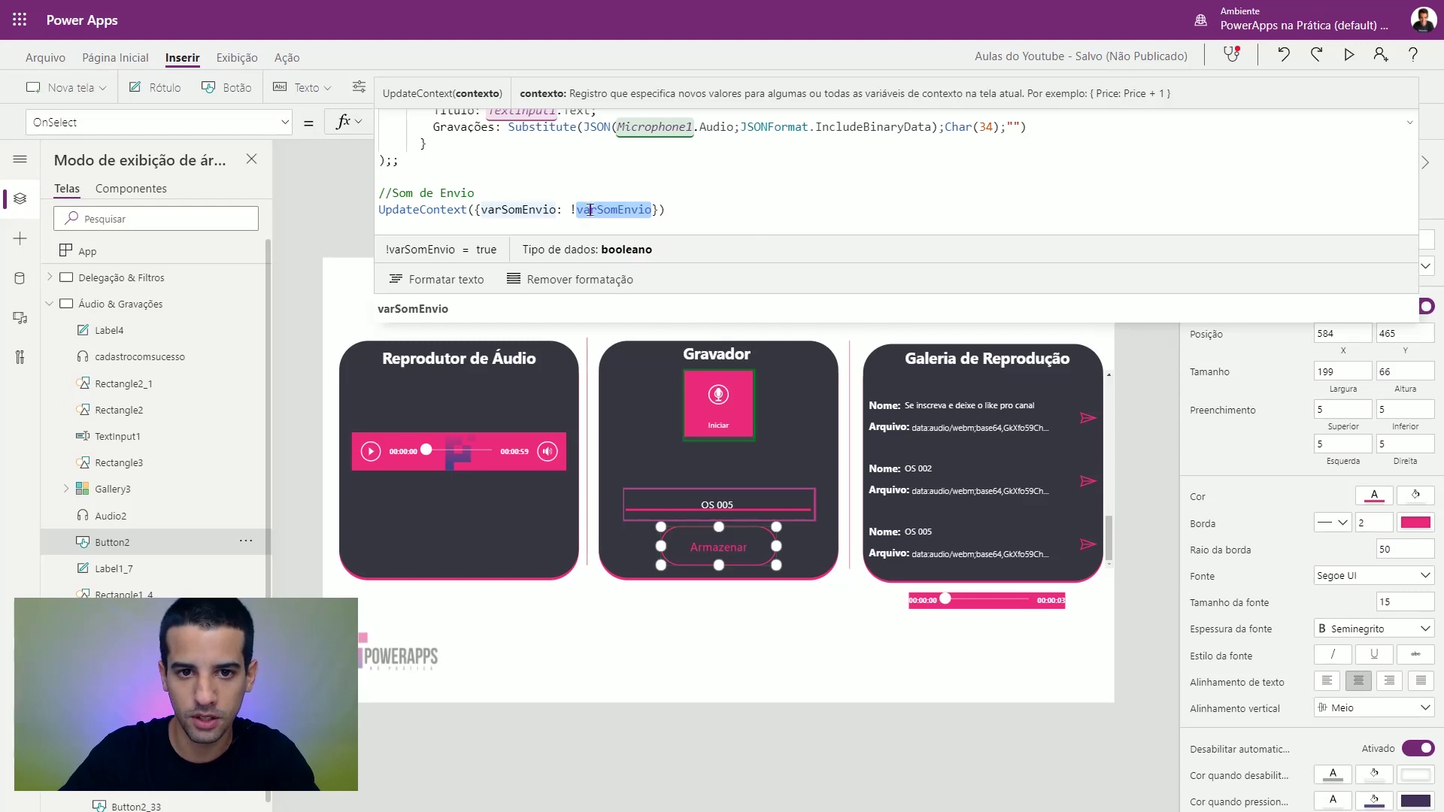
{"action": "left_click_drag", "start_coordinate": [591, 210], "coordinate": [653, 210]}
{"action": "left_click", "coordinate": [1410, 127]}
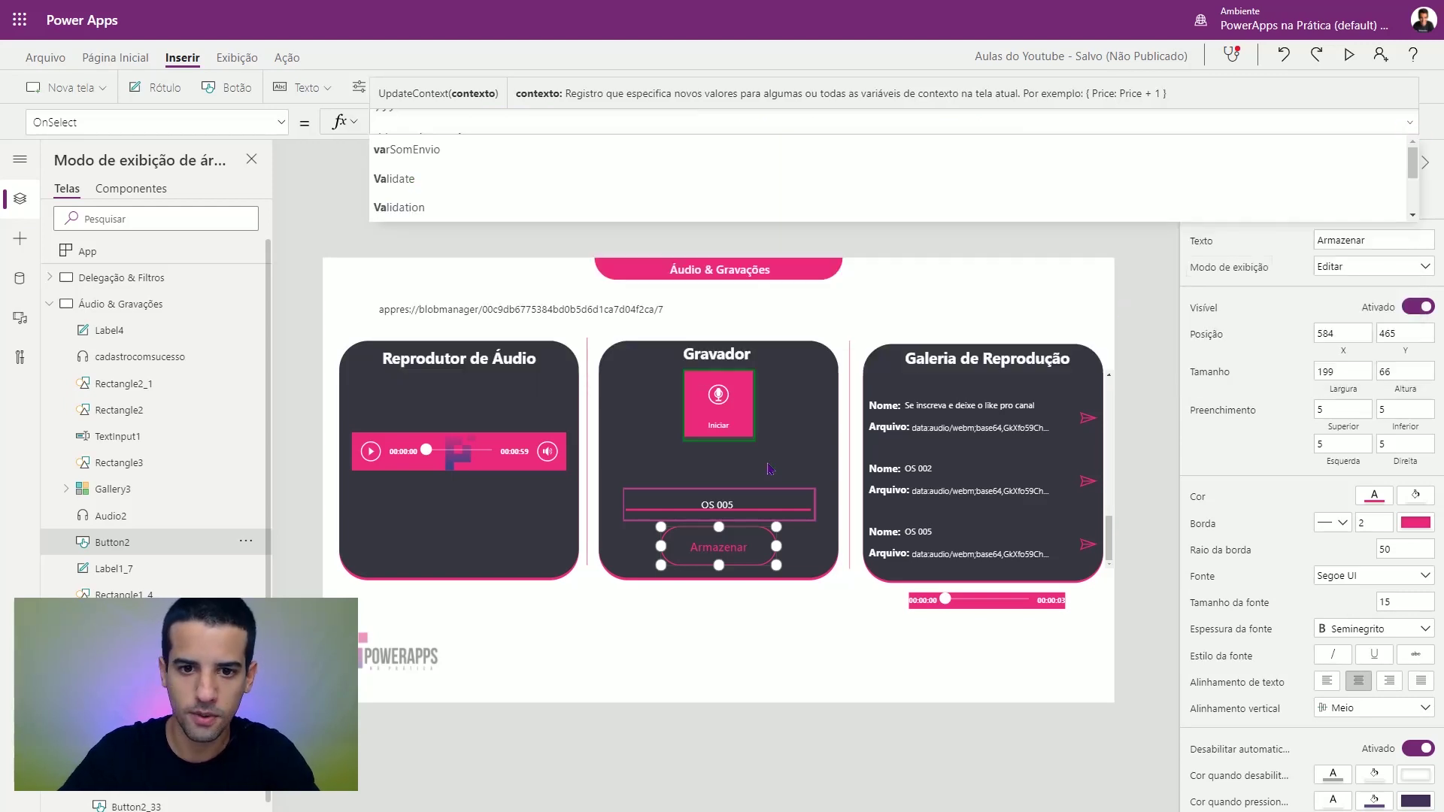
{"action": "left_click", "coordinate": [771, 301]}
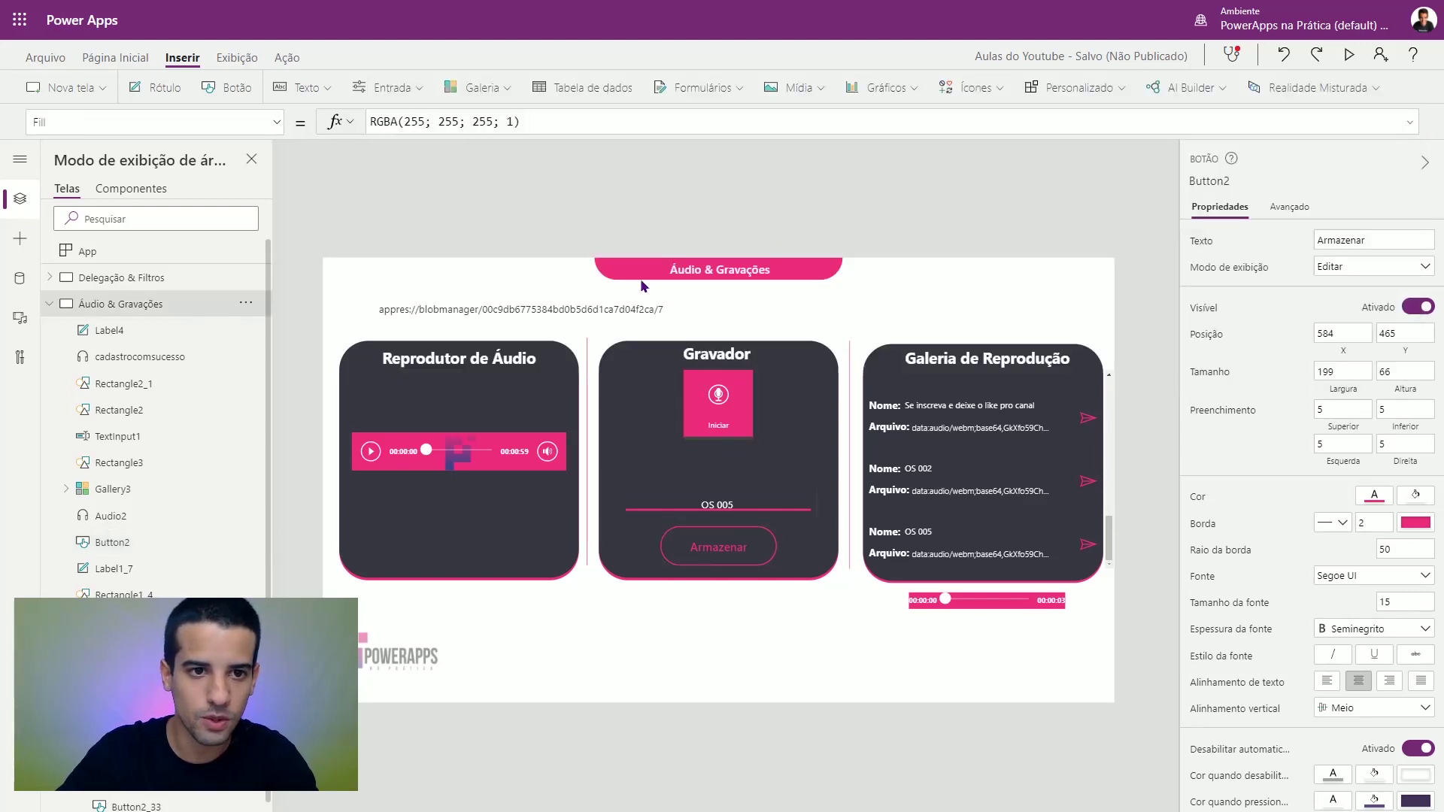
Step: Insert a label below the Gravador card with Text varSomEnvio, showing false
{"action": "left_click", "coordinate": [301, 87]}
{"action": "left_click", "coordinate": [308, 121]}
{"action": "left_click_drag", "start_coordinate": [389, 292], "coordinate": [751, 647]}
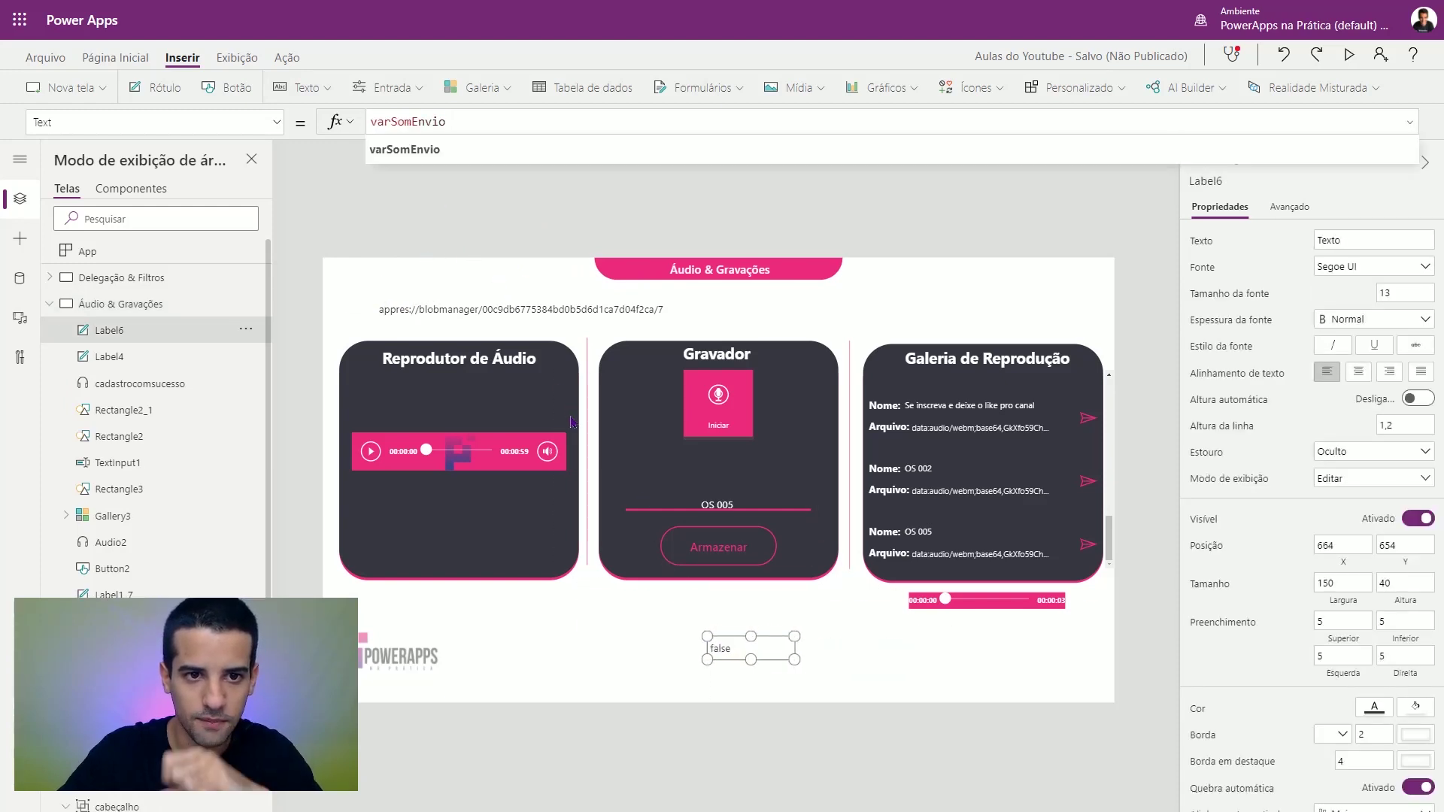
{"action": "left_click", "coordinate": [715, 643]}
{"action": "left_click_drag", "start_coordinate": [736, 657], "coordinate": [718, 666]}
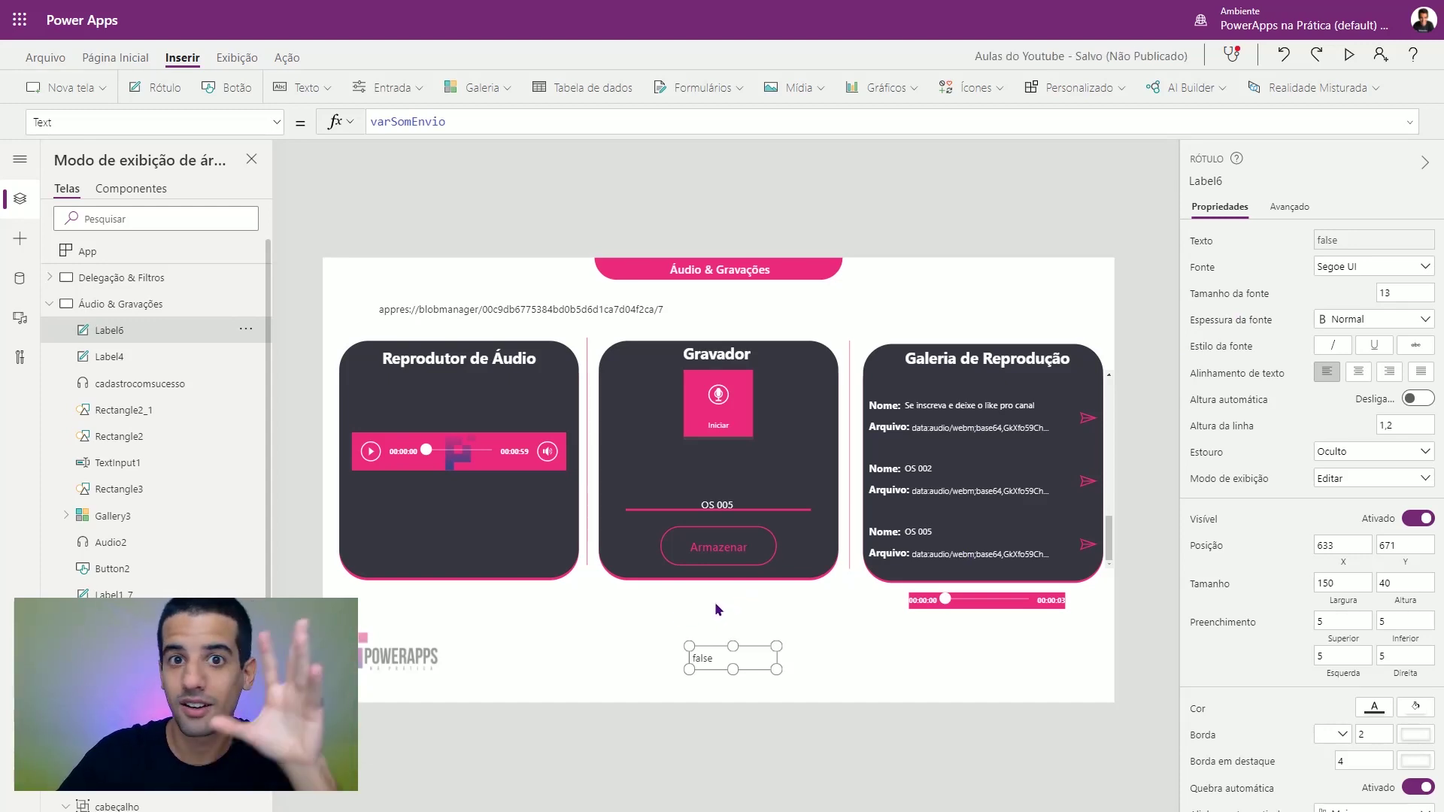
{"action": "left_click", "coordinate": [487, 460]}
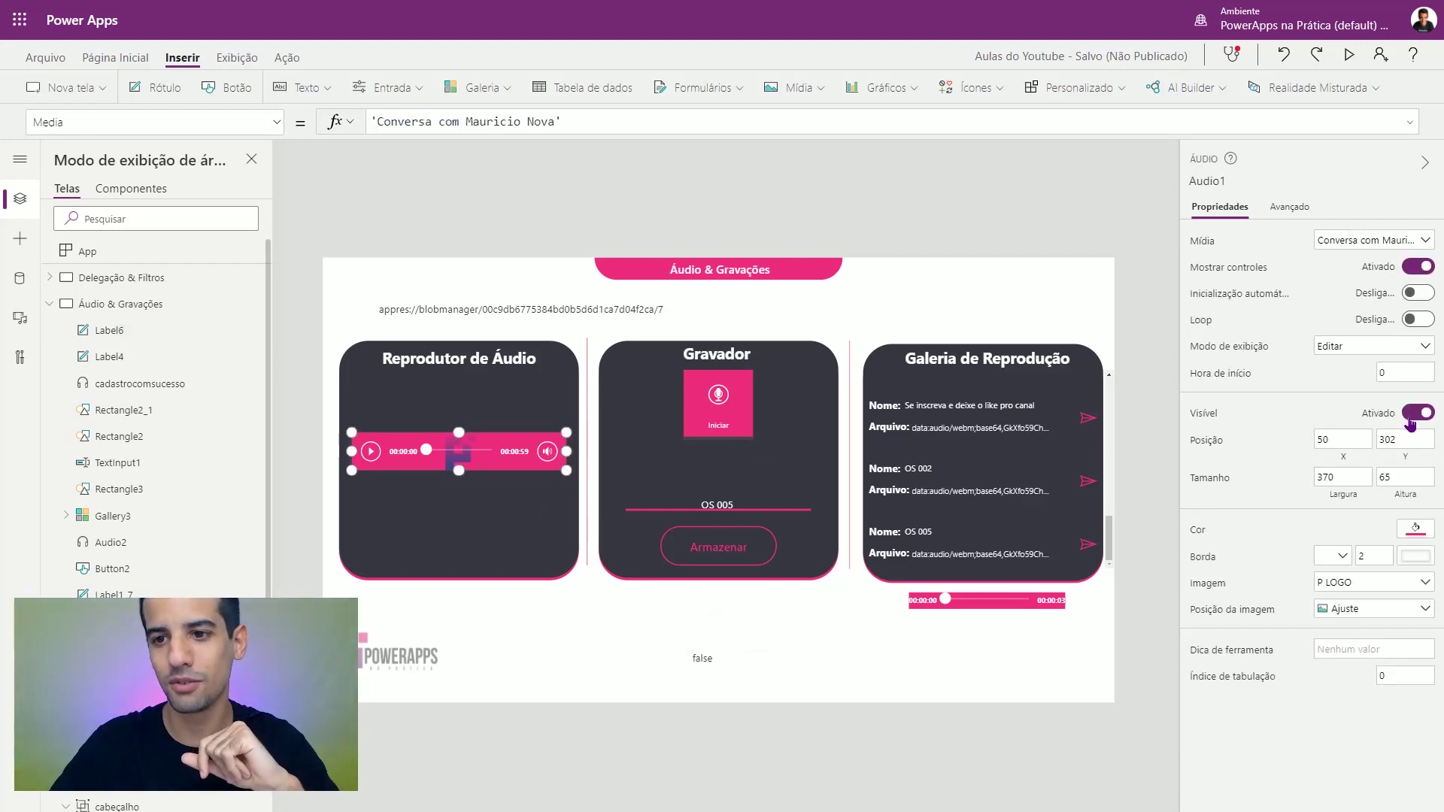
Step: Make the cadastrocomsucesso player visible, position it under the cards, and run the preview
{"action": "left_click", "coordinate": [1418, 415]}
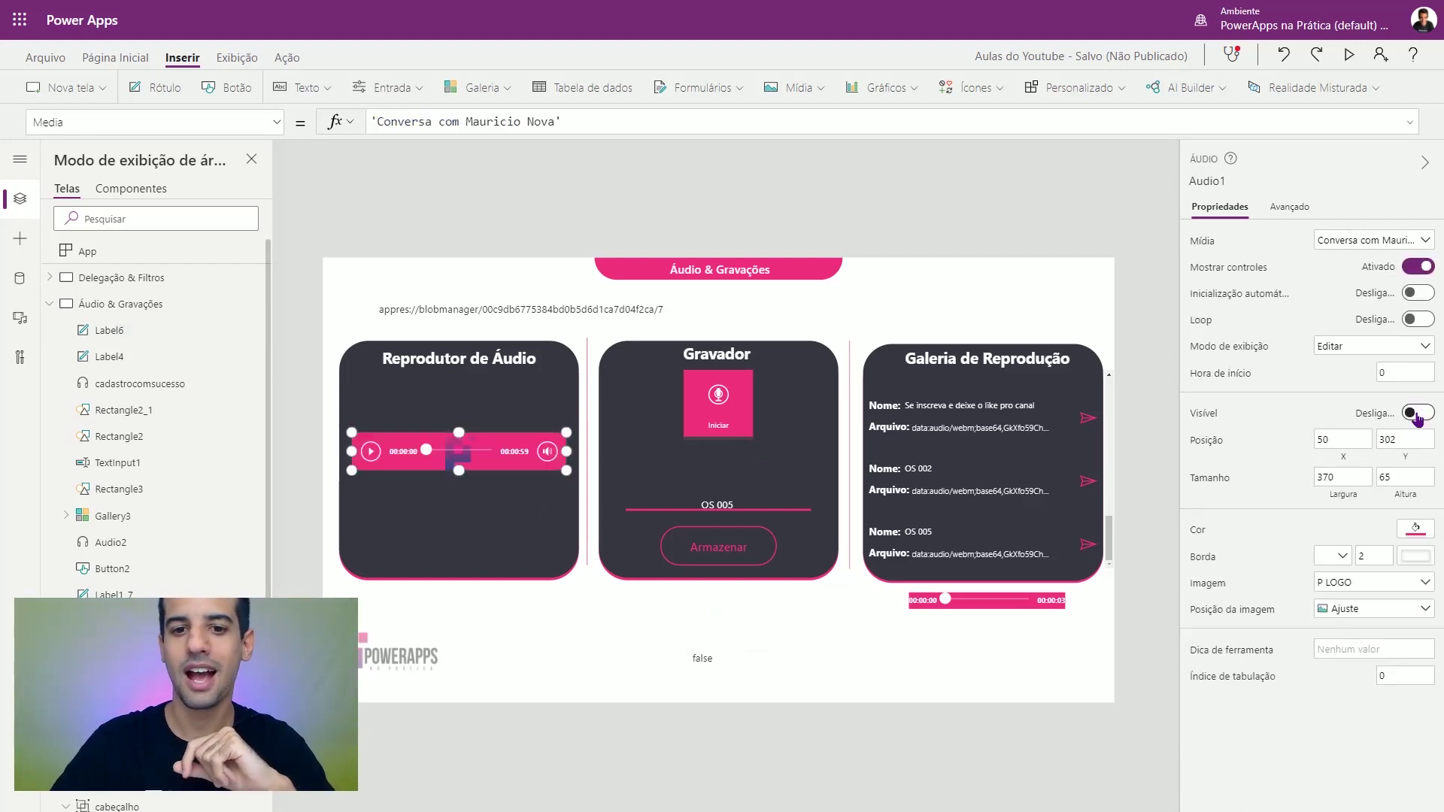
{"action": "left_click", "coordinate": [740, 624]}
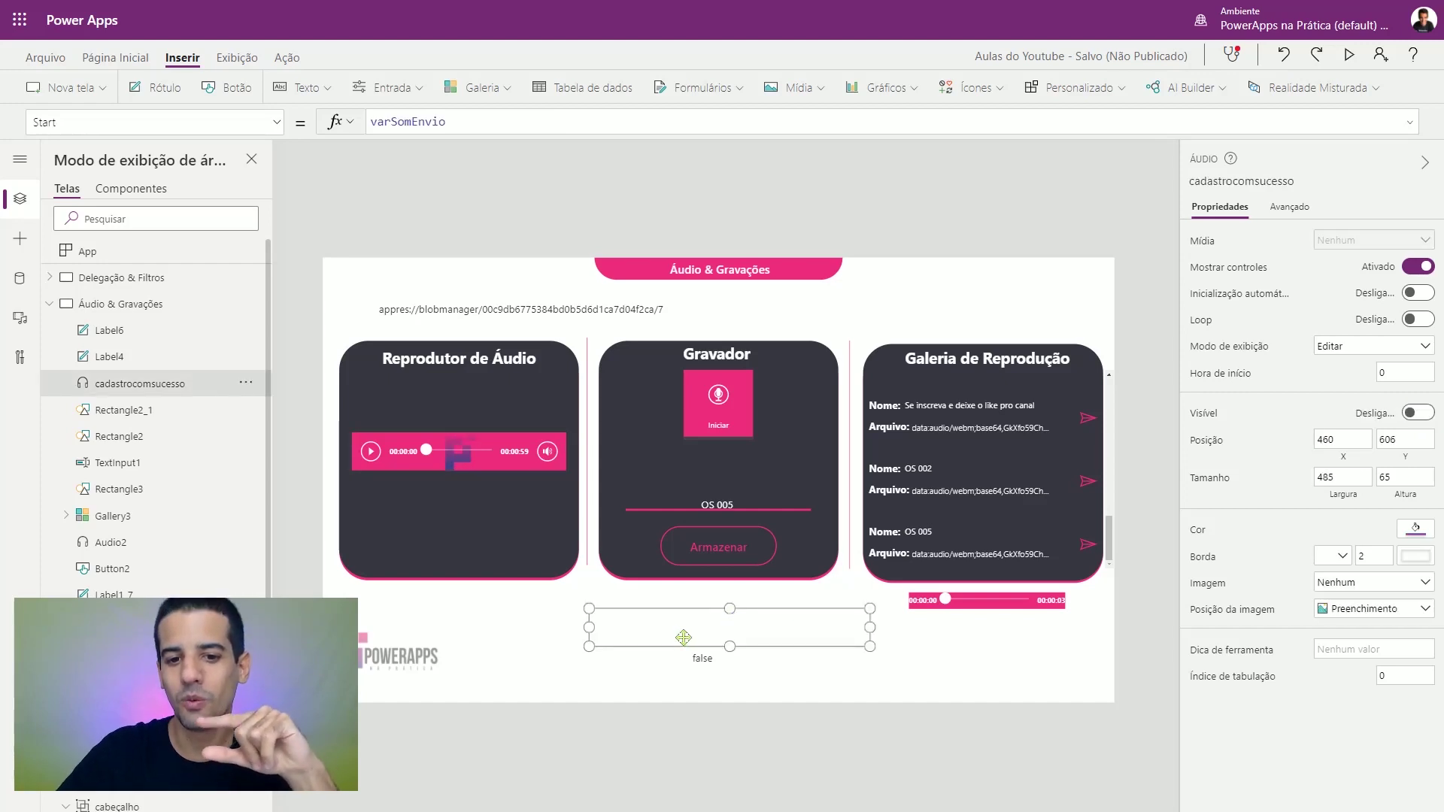
{"action": "left_click_drag", "start_coordinate": [683, 637], "coordinate": [674, 638]}
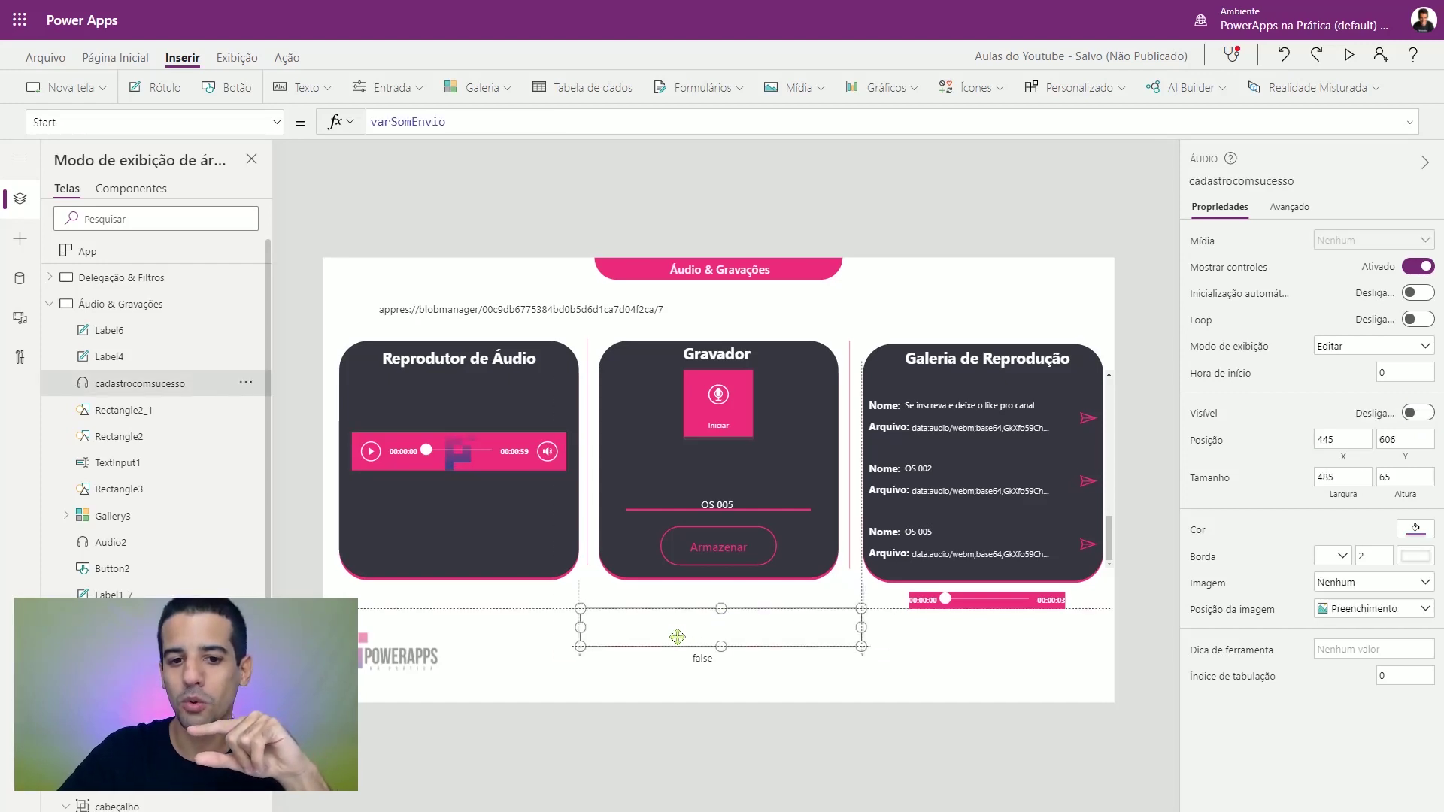
{"action": "left_click", "coordinate": [805, 89]}
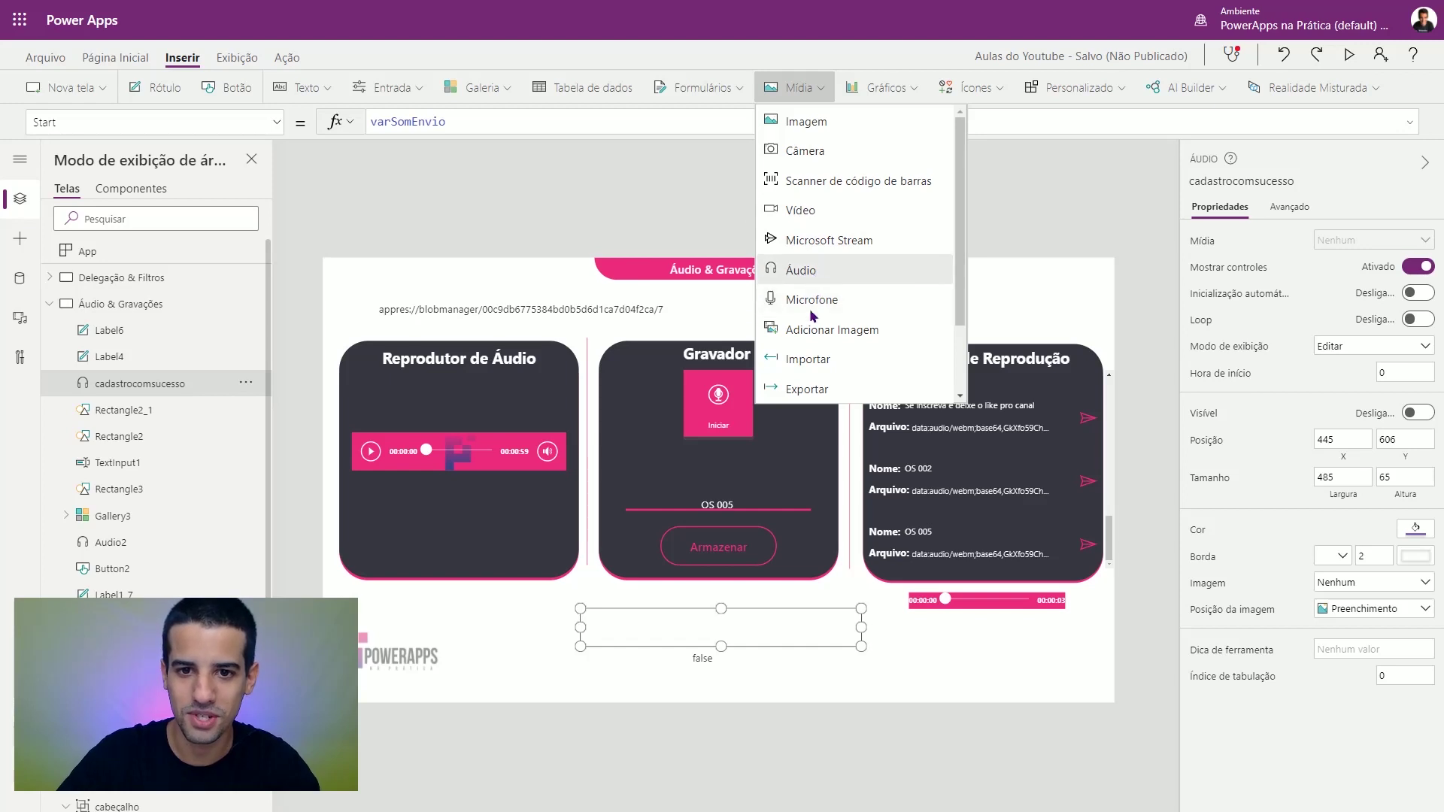
{"action": "left_click", "coordinate": [710, 627]}
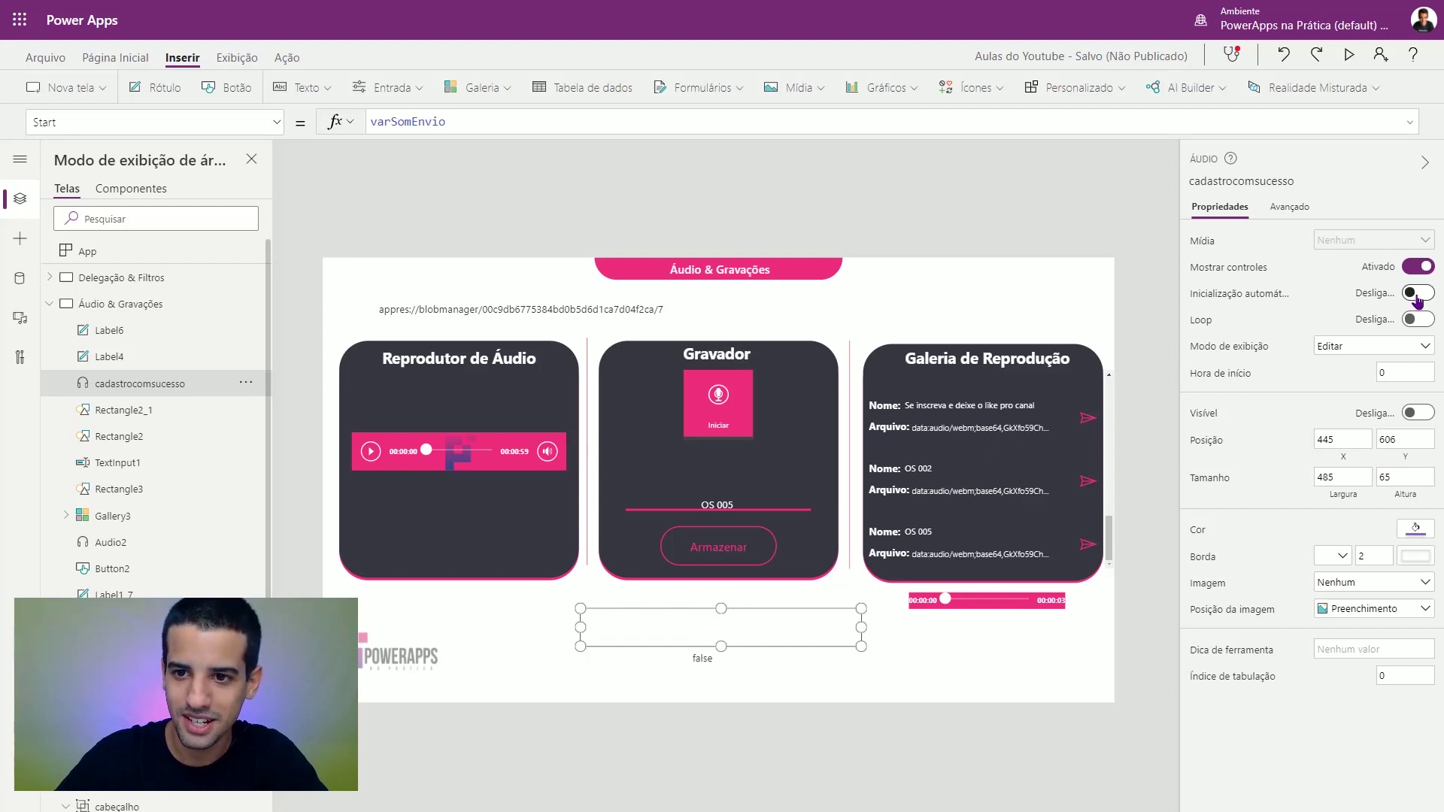
{"action": "left_click", "coordinate": [1418, 412]}
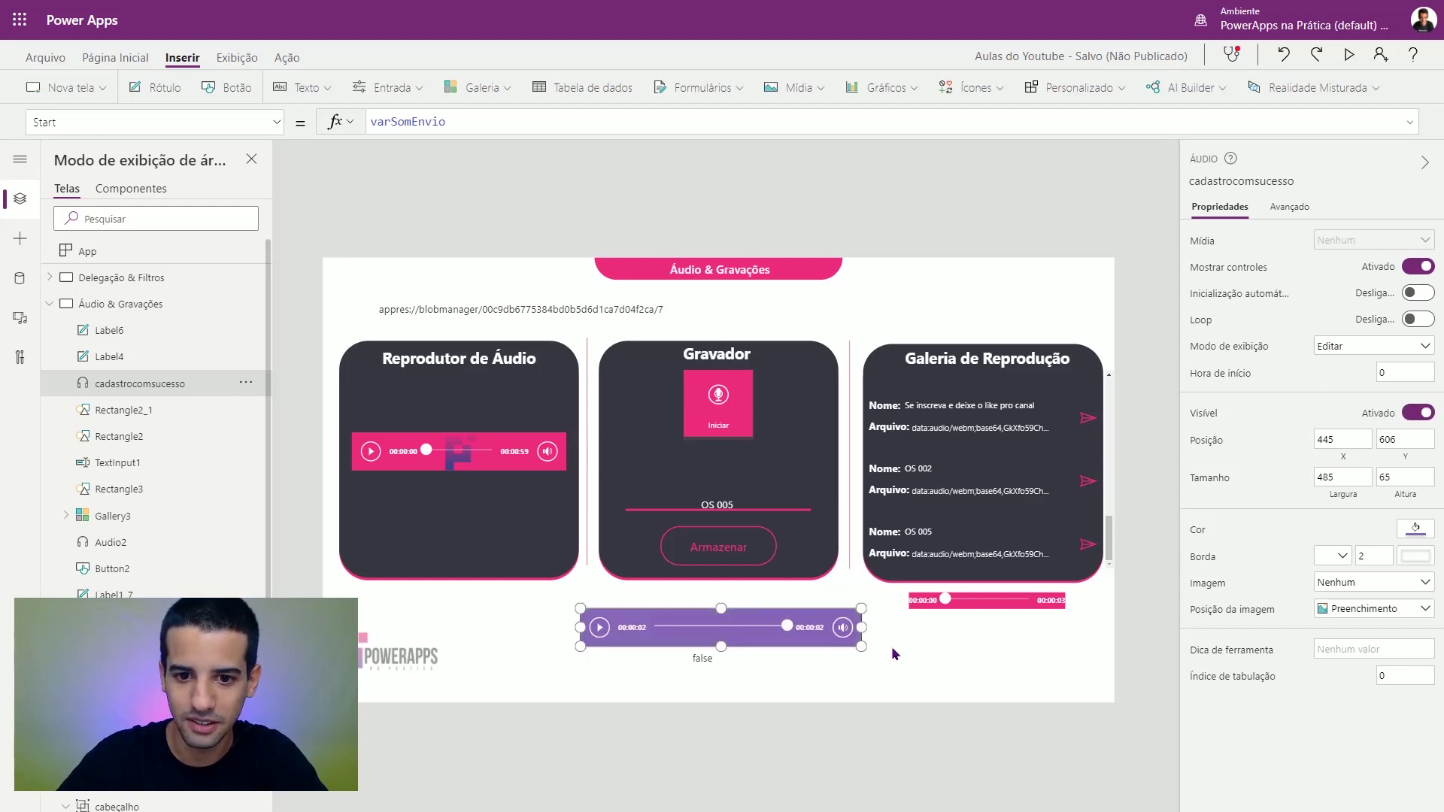
{"action": "left_click_drag", "start_coordinate": [768, 639], "coordinate": [767, 631]}
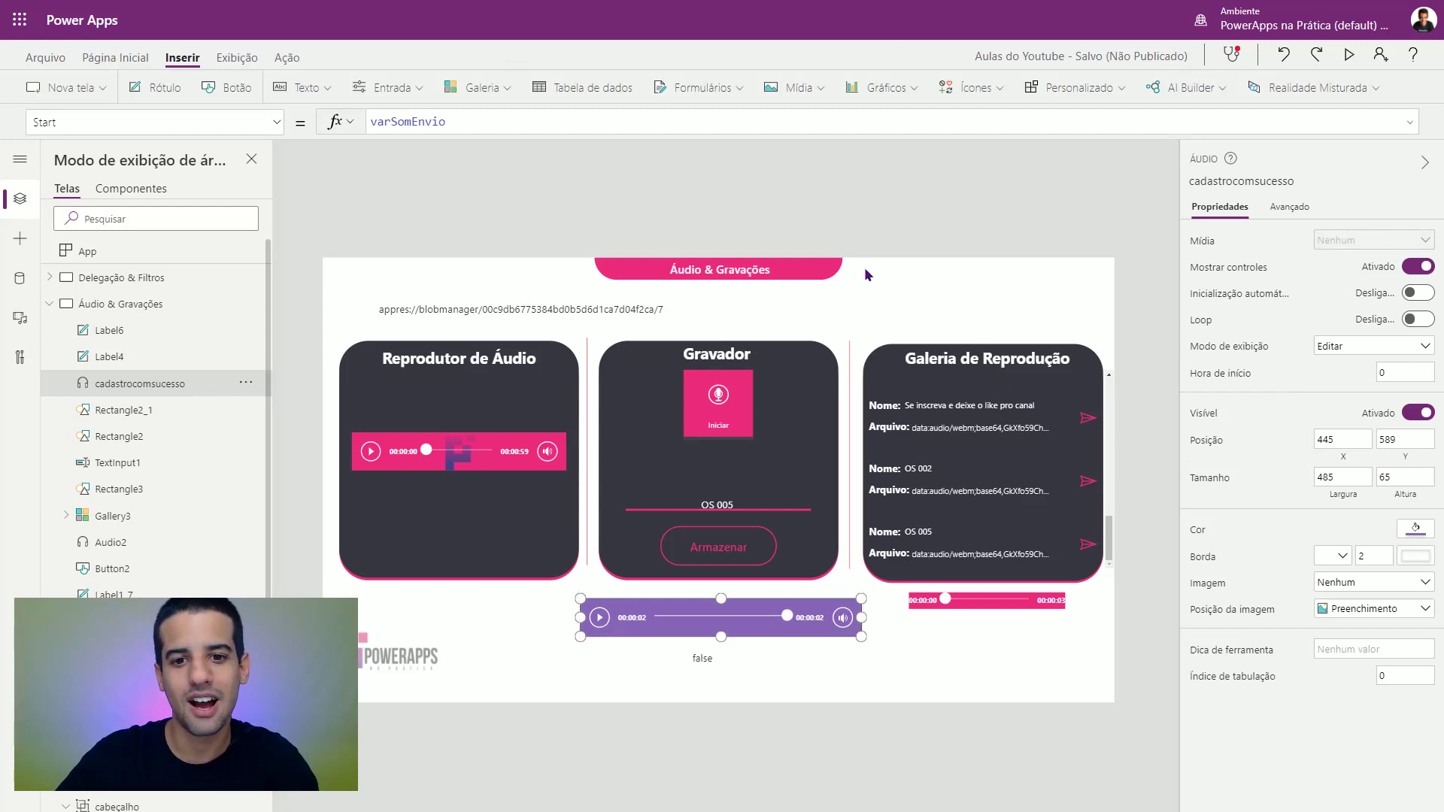
{"action": "left_click", "coordinate": [1349, 54]}
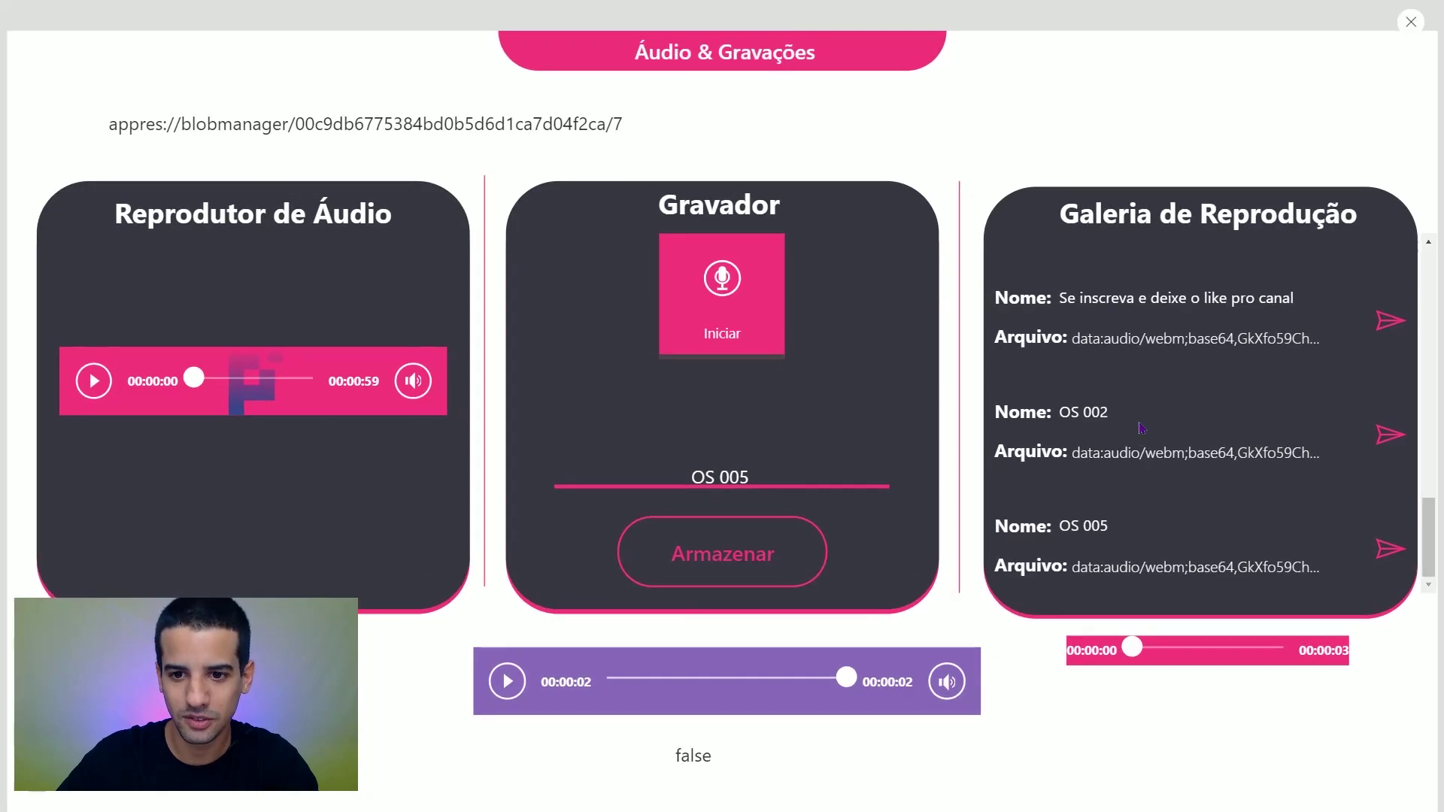
Step: Scroll the preview's playback gallery back to the top and close the preview
{"action": "scroll", "coordinate": [1353, 407], "scroll_direction": "up", "scroll_amount": 3}
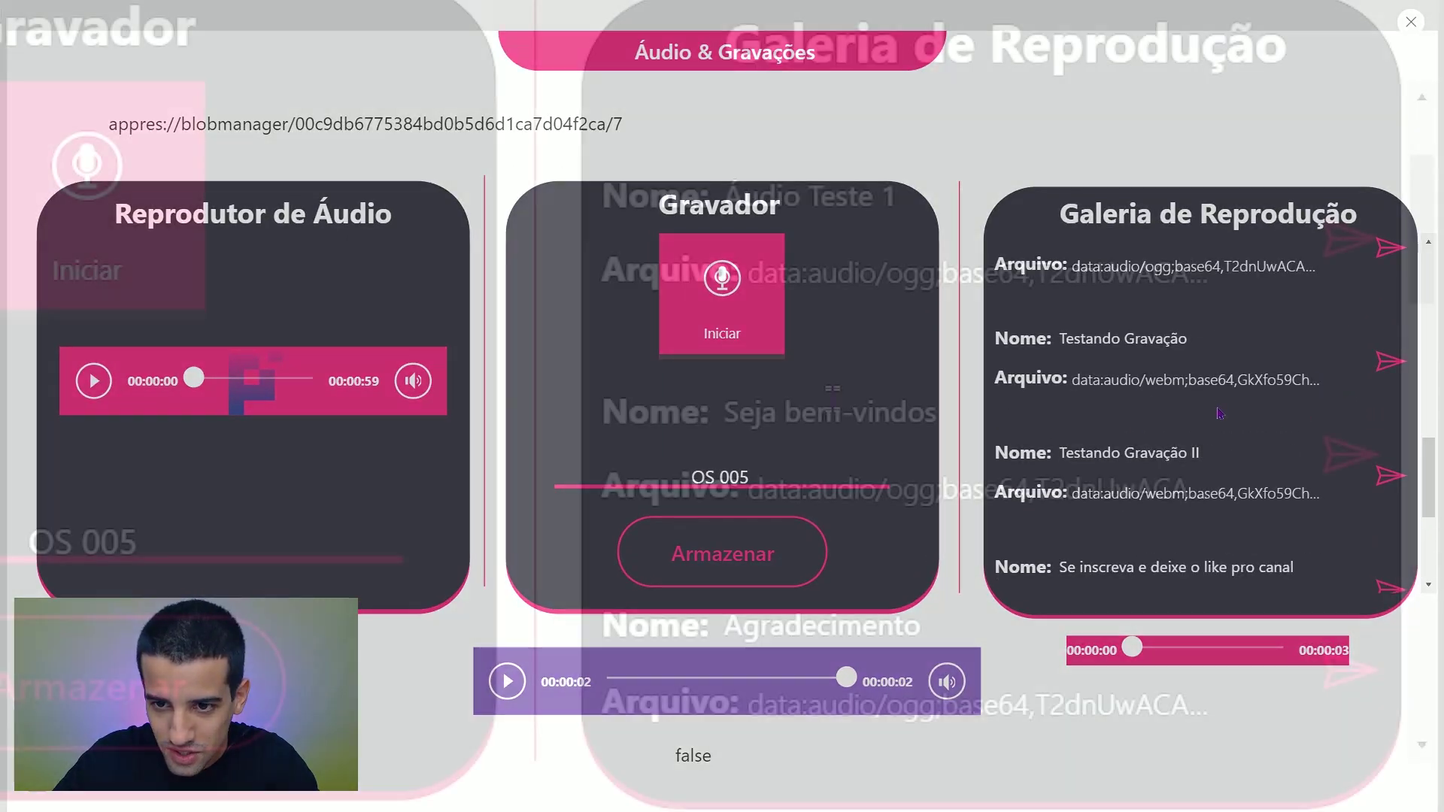
{"action": "scroll", "coordinate": [1203, 376], "scroll_direction": "up", "scroll_amount": 5}
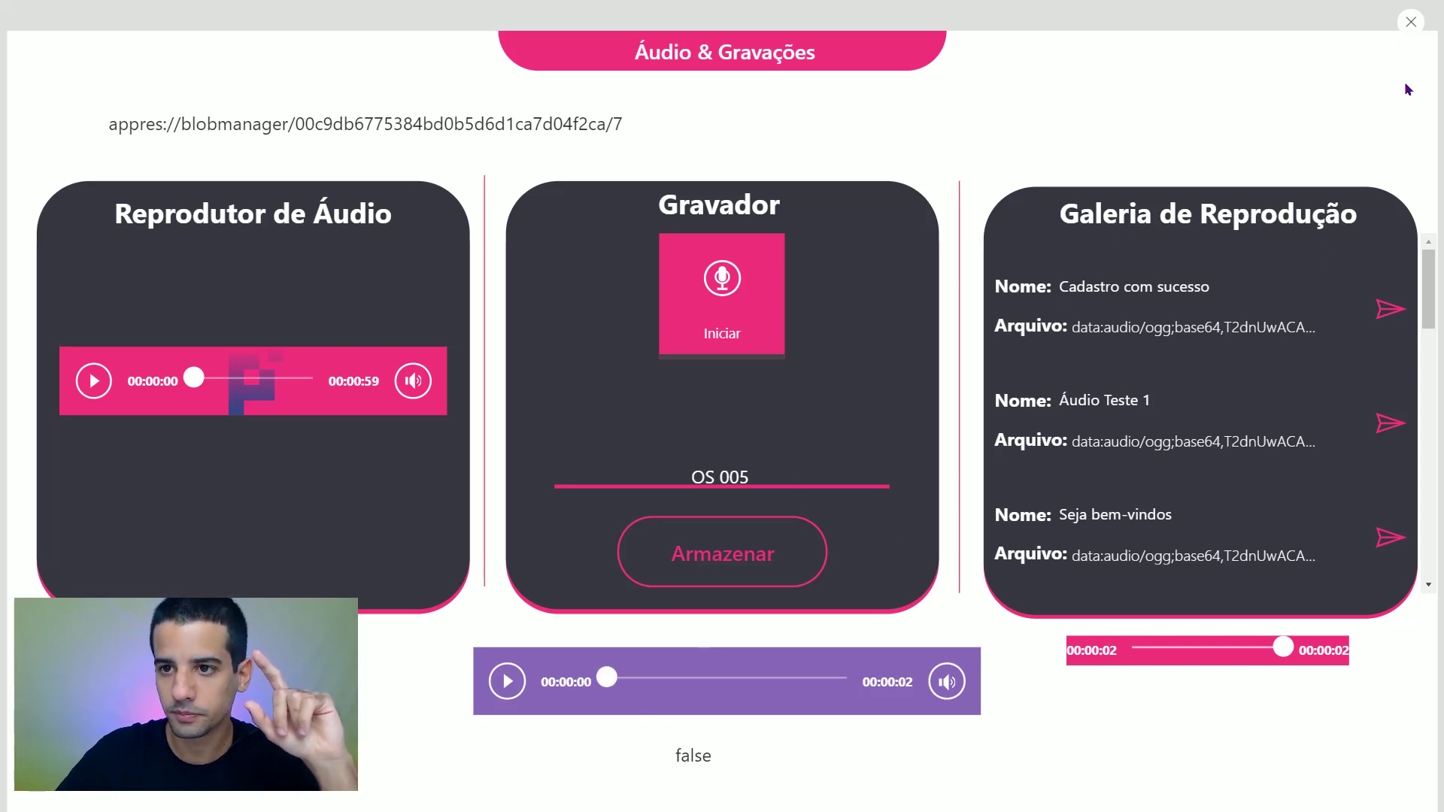
{"action": "left_click", "coordinate": [1408, 34]}
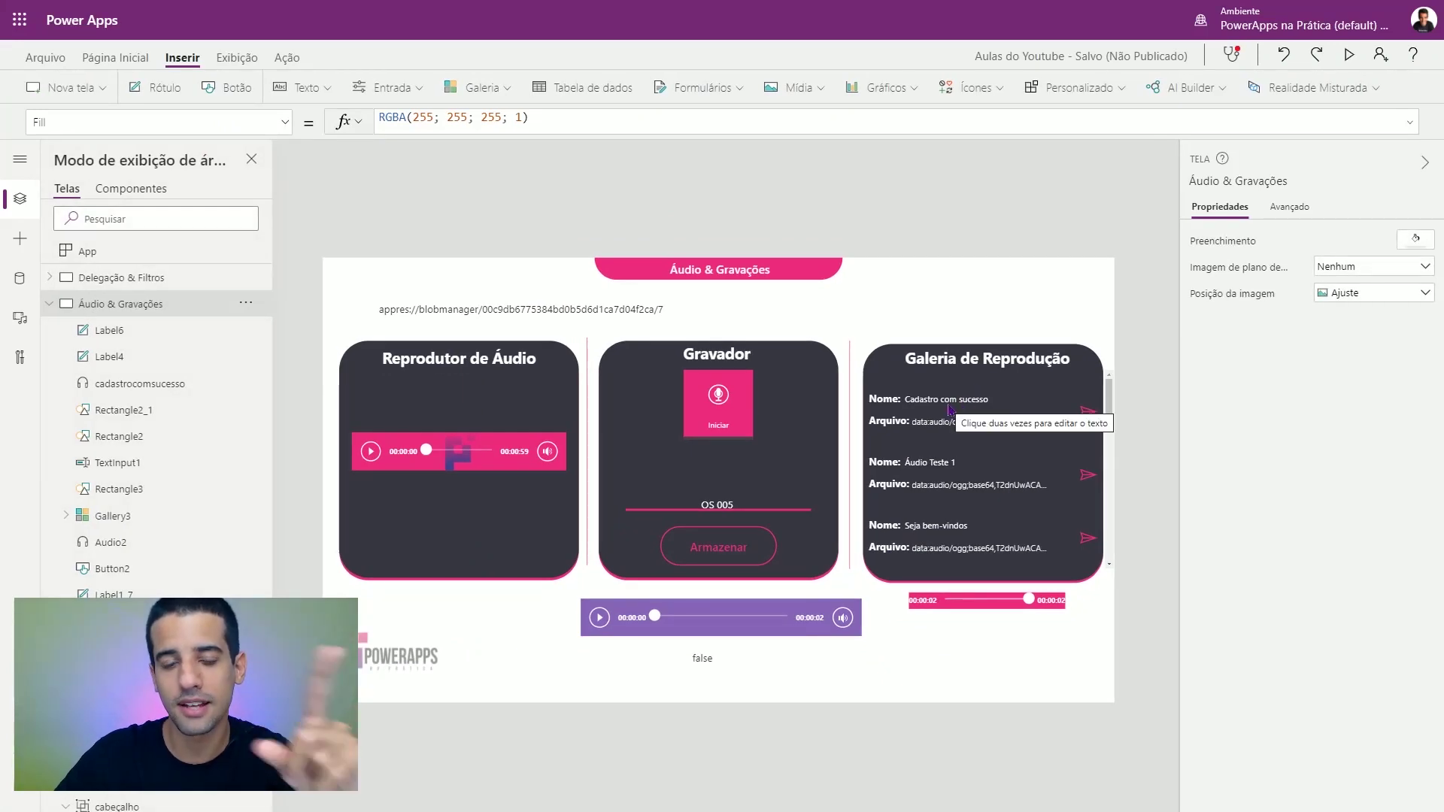
Step: Check cadastrocomsucesso's Start and Media properties, select Audio1, then view the Gravações de Áudio list
{"action": "left_click", "coordinate": [725, 634]}
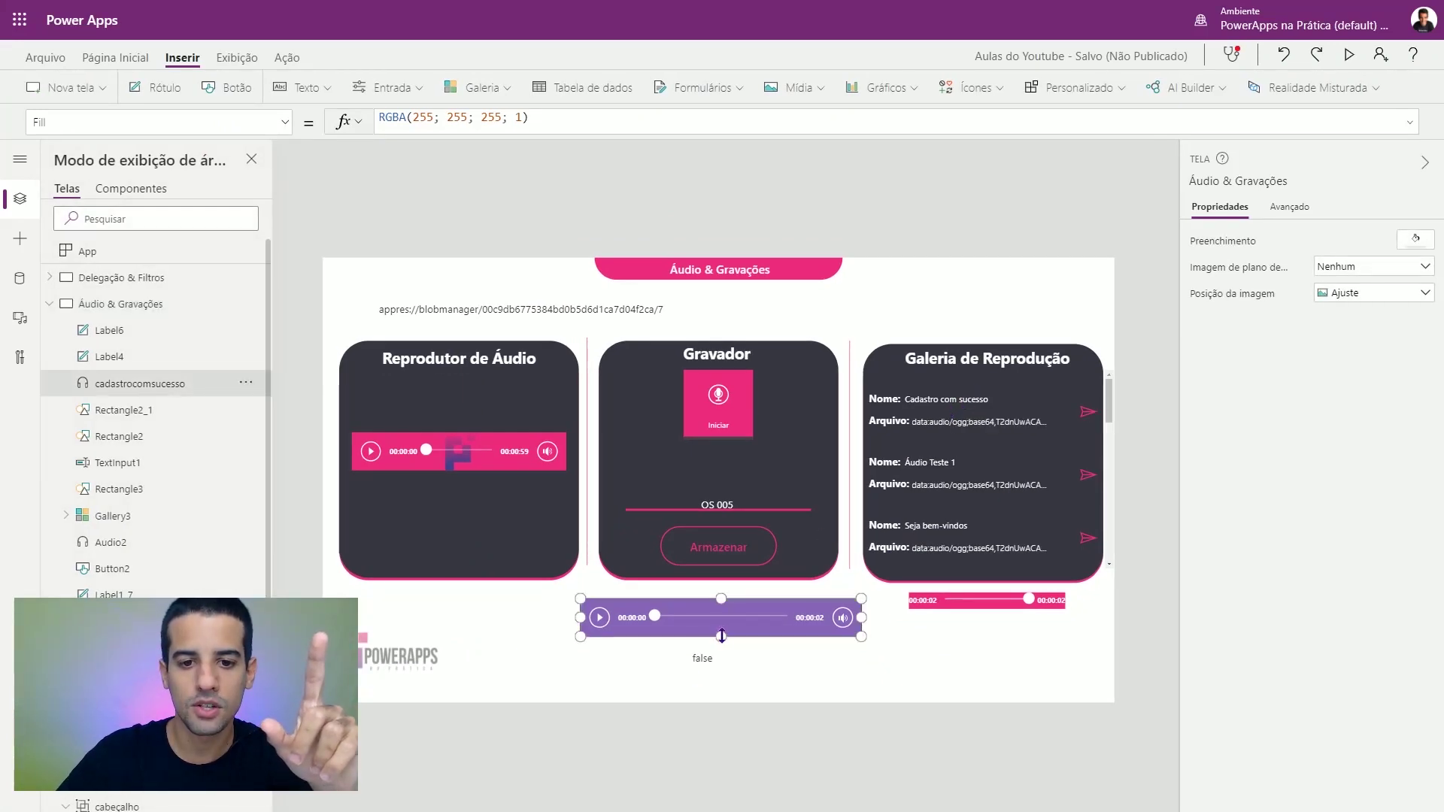
{"action": "left_click", "coordinate": [280, 122]}
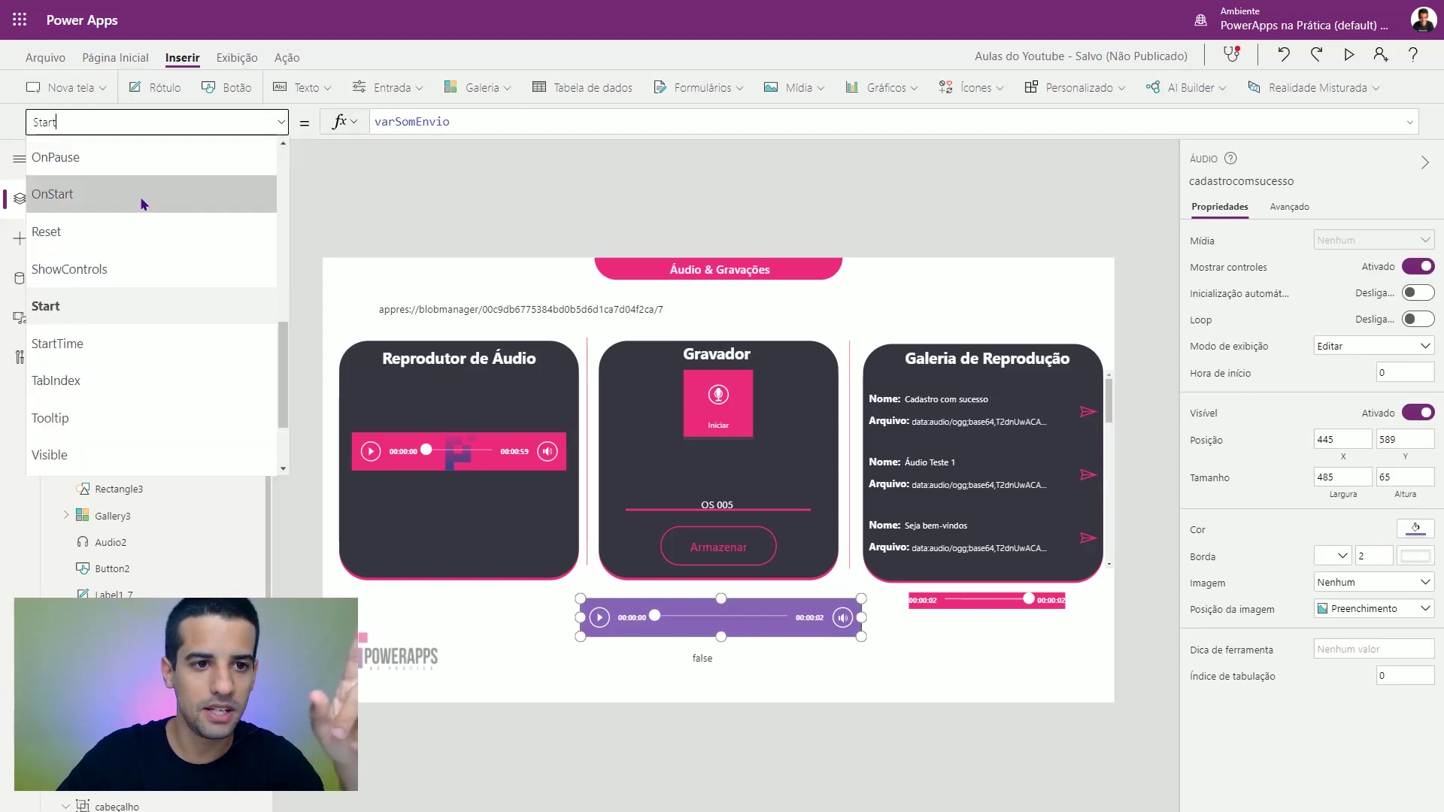
{"action": "scroll", "coordinate": [79, 346], "scroll_direction": "up", "scroll_amount": 2}
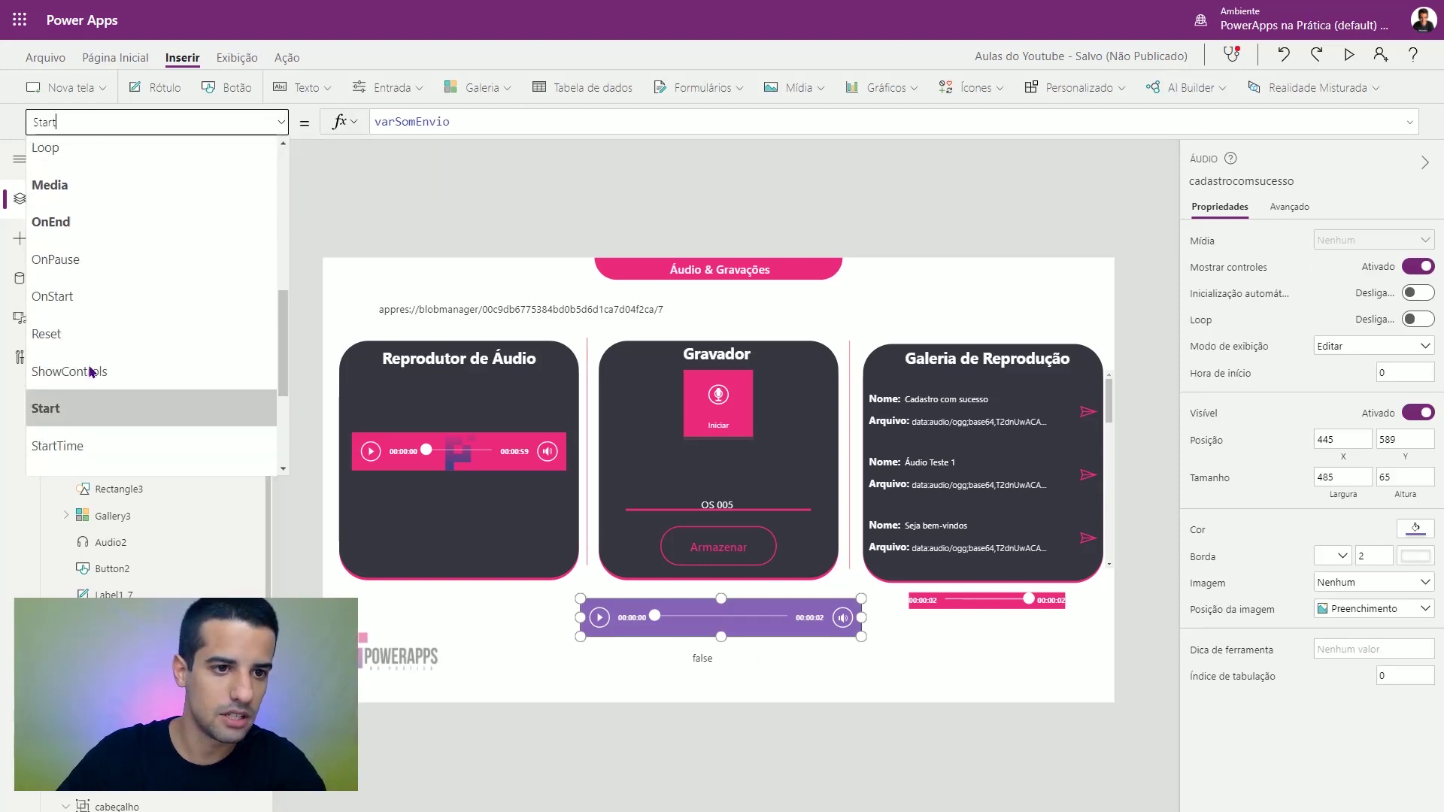
{"action": "scroll", "coordinate": [72, 301], "scroll_direction": "up", "scroll_amount": 3}
{"action": "left_click", "coordinate": [64, 293]}
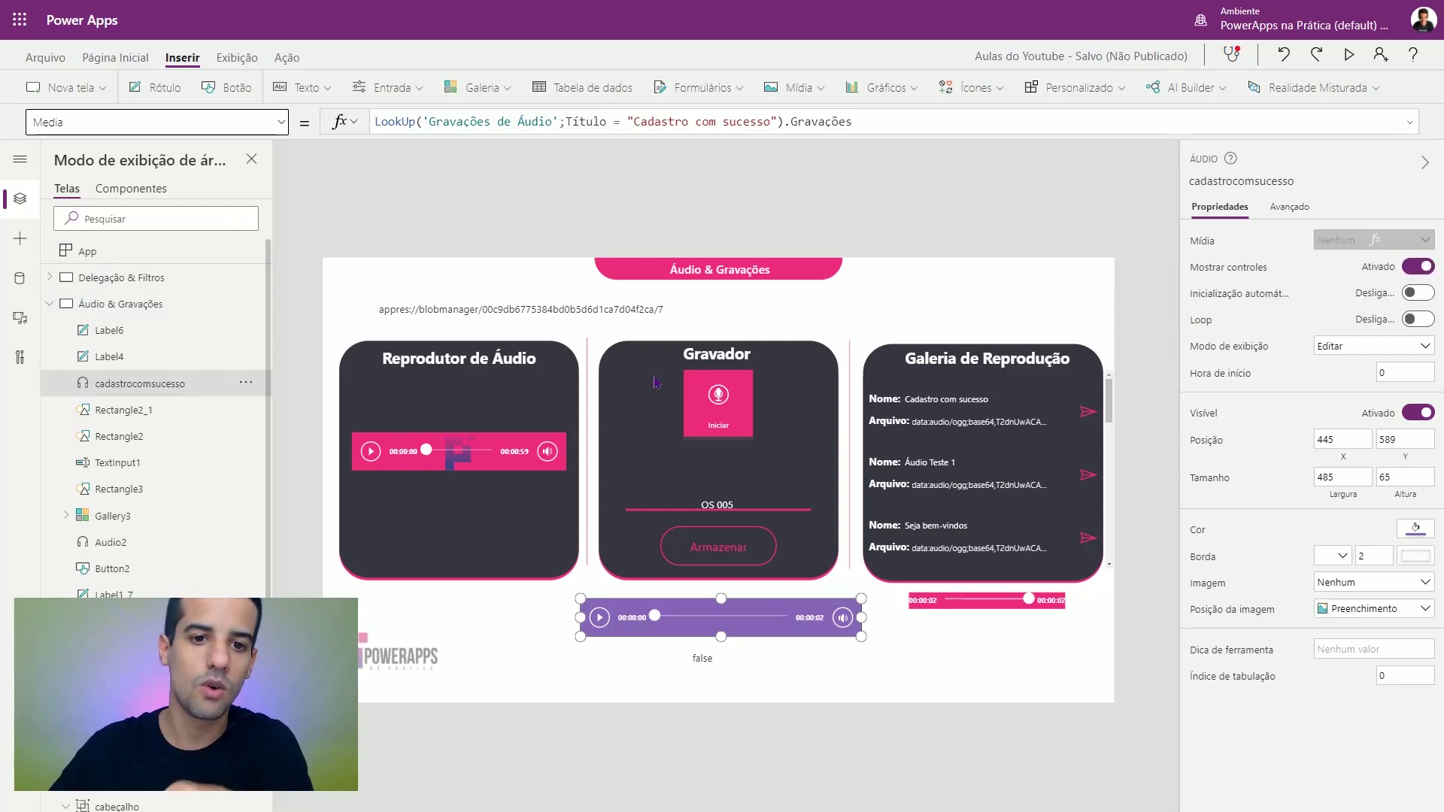
{"action": "left_click", "coordinate": [553, 466]}
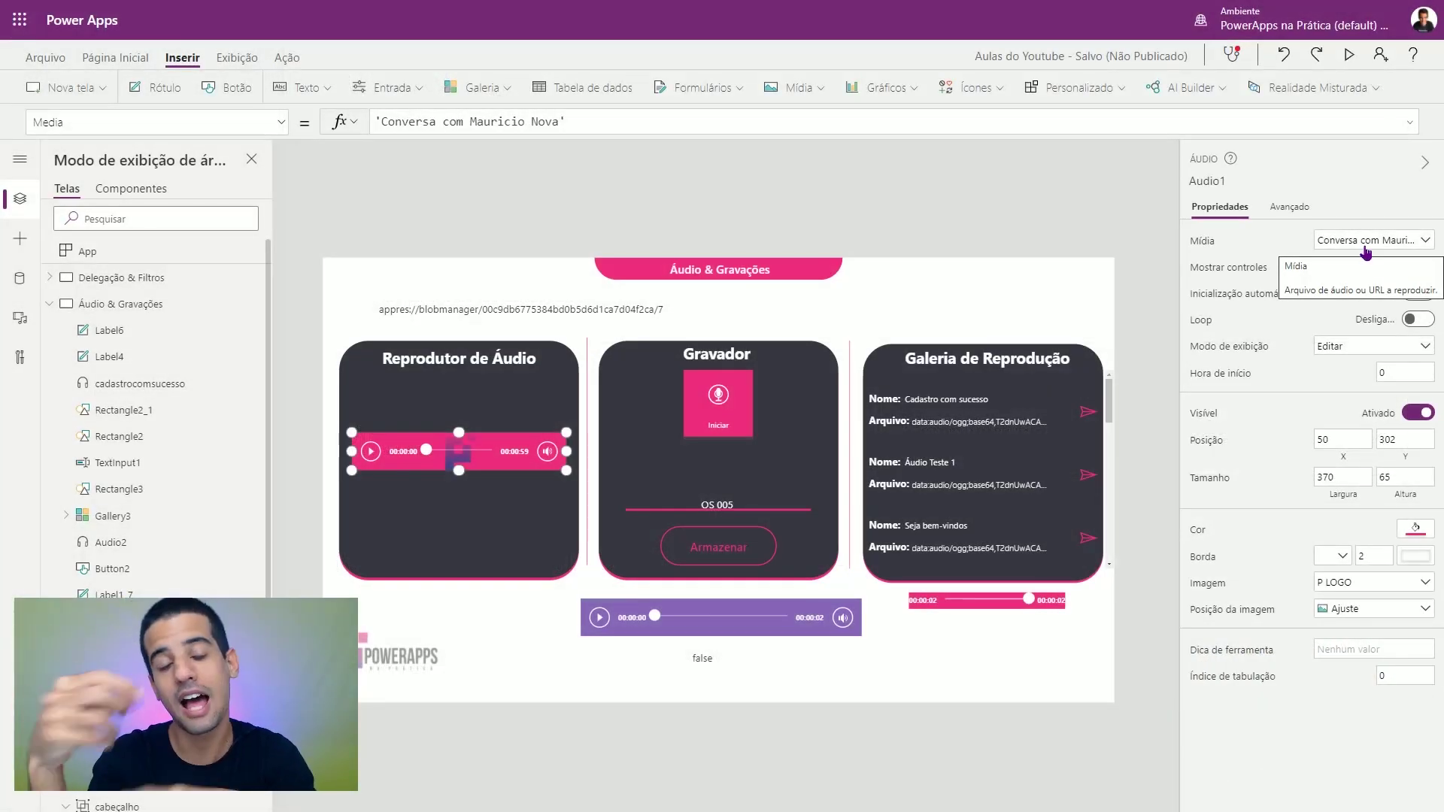
{"action": "left_click", "coordinate": [382, 7]}
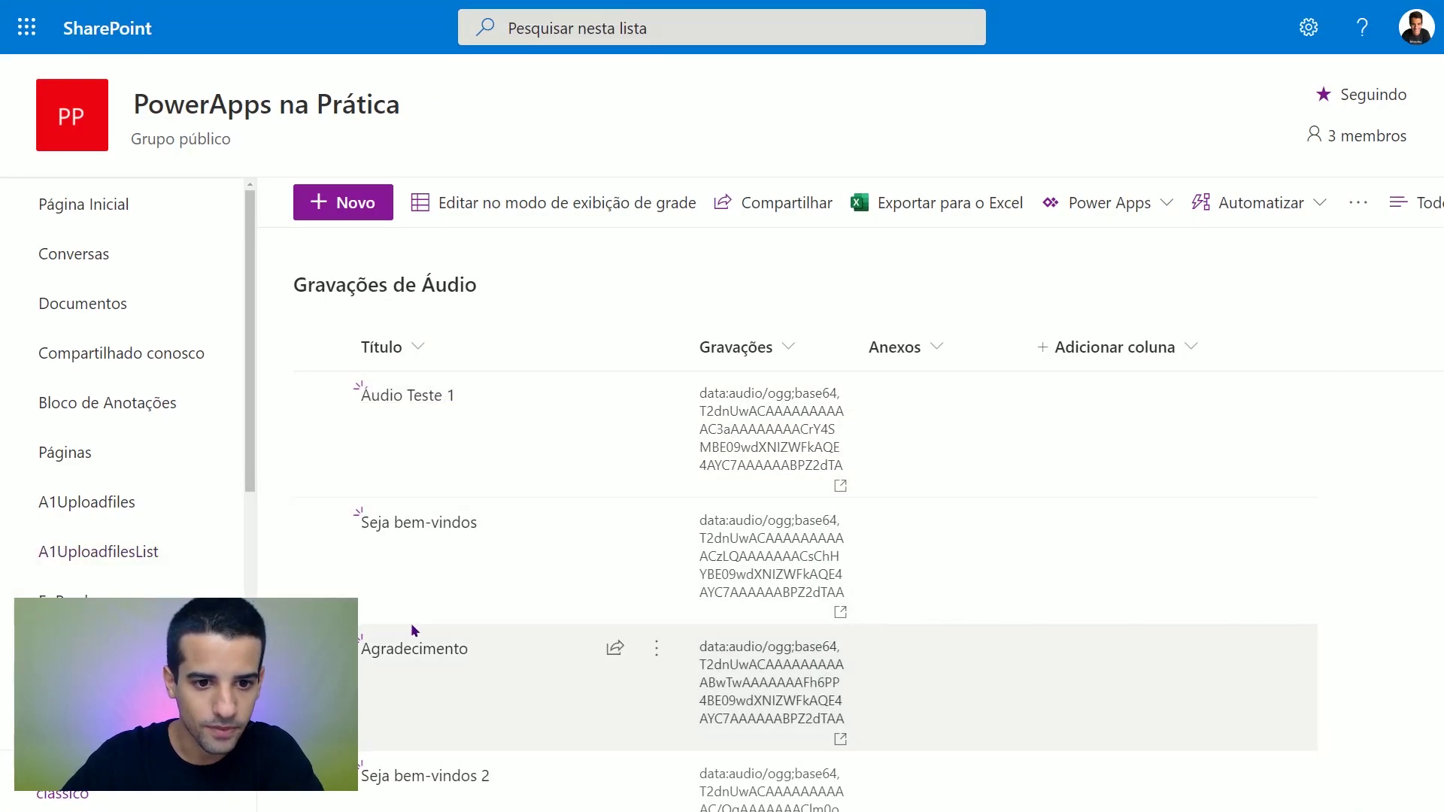
Step: Scroll the Gravações de Áudio list down to Cadastro com sucesso, then return to Power Apps Studio
{"action": "scroll", "coordinate": [378, 607], "scroll_direction": "down", "scroll_amount": 1}
{"action": "scroll", "coordinate": [374, 602], "scroll_direction": "down", "scroll_amount": 2}
{"action": "scroll", "coordinate": [367, 611], "scroll_direction": "down", "scroll_amount": 2}
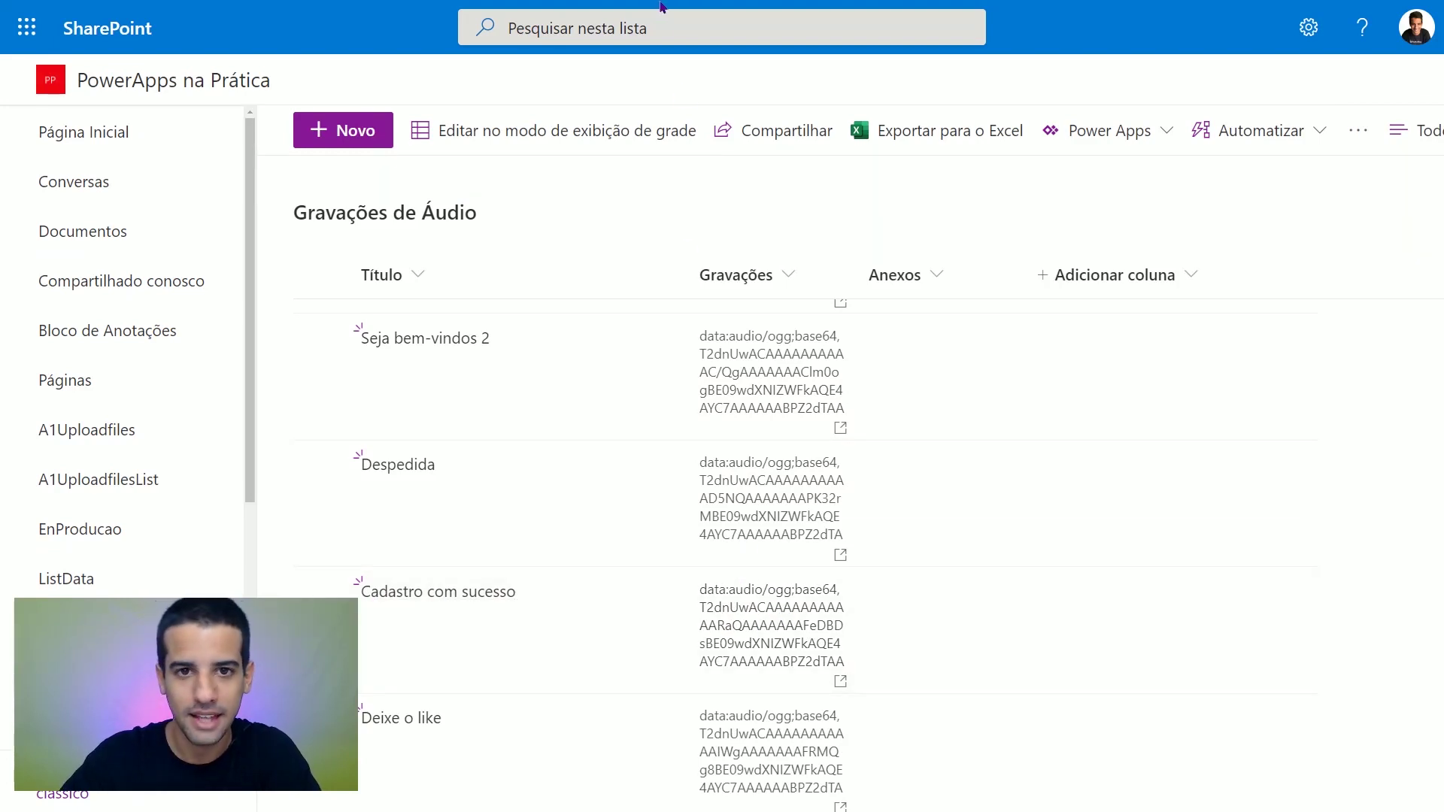
{"action": "key", "text": "ctrl+shift+Tab"}
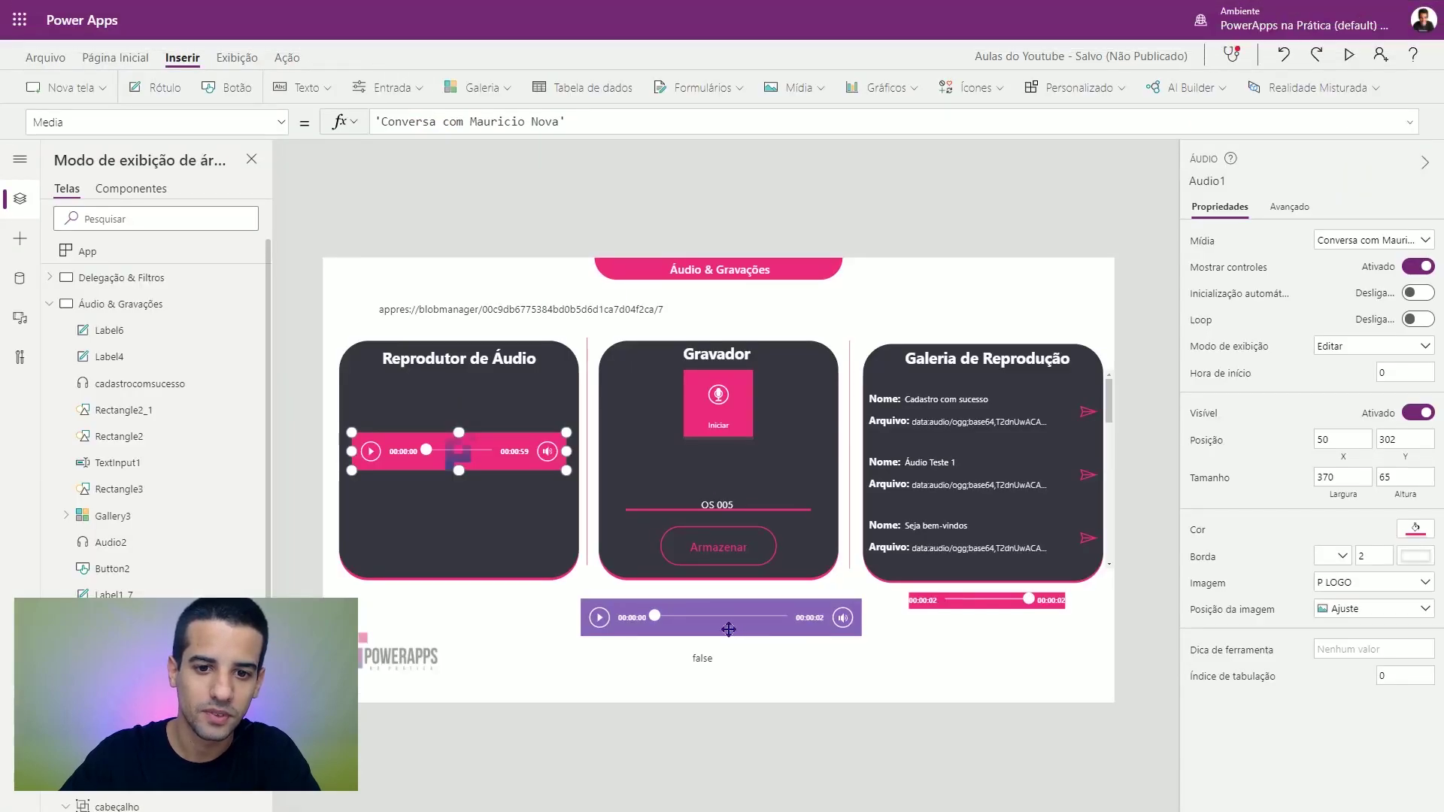
Step: Enlarge the formula bar, review cadastrocomsucesso's LookUp formula, then show Label6's varSomEnvio formula
{"action": "left_click", "coordinate": [729, 629]}
{"action": "left_click_drag", "start_coordinate": [594, 131], "coordinate": [574, 175]}
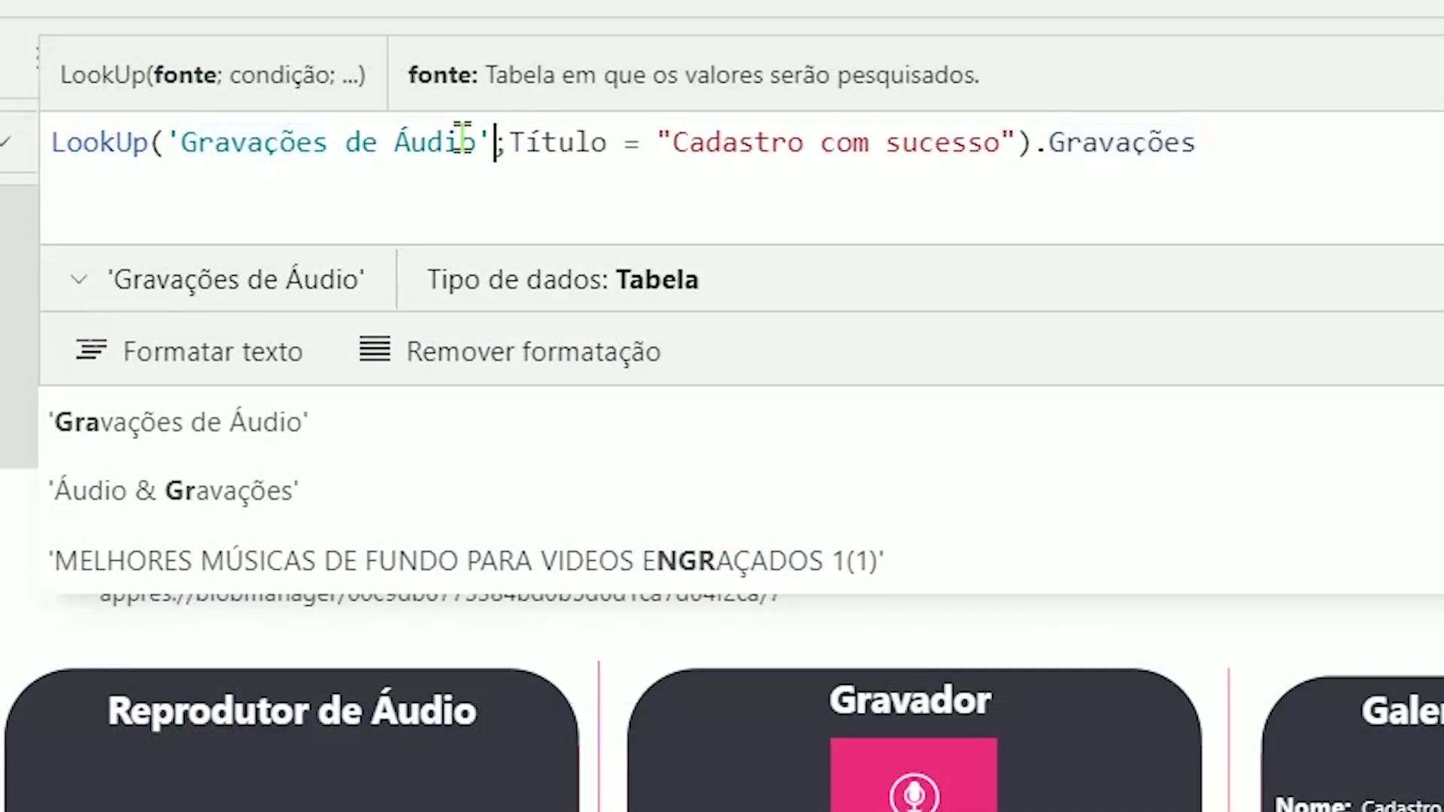
{"action": "left_click_drag", "start_coordinate": [492, 142], "coordinate": [164, 143]}
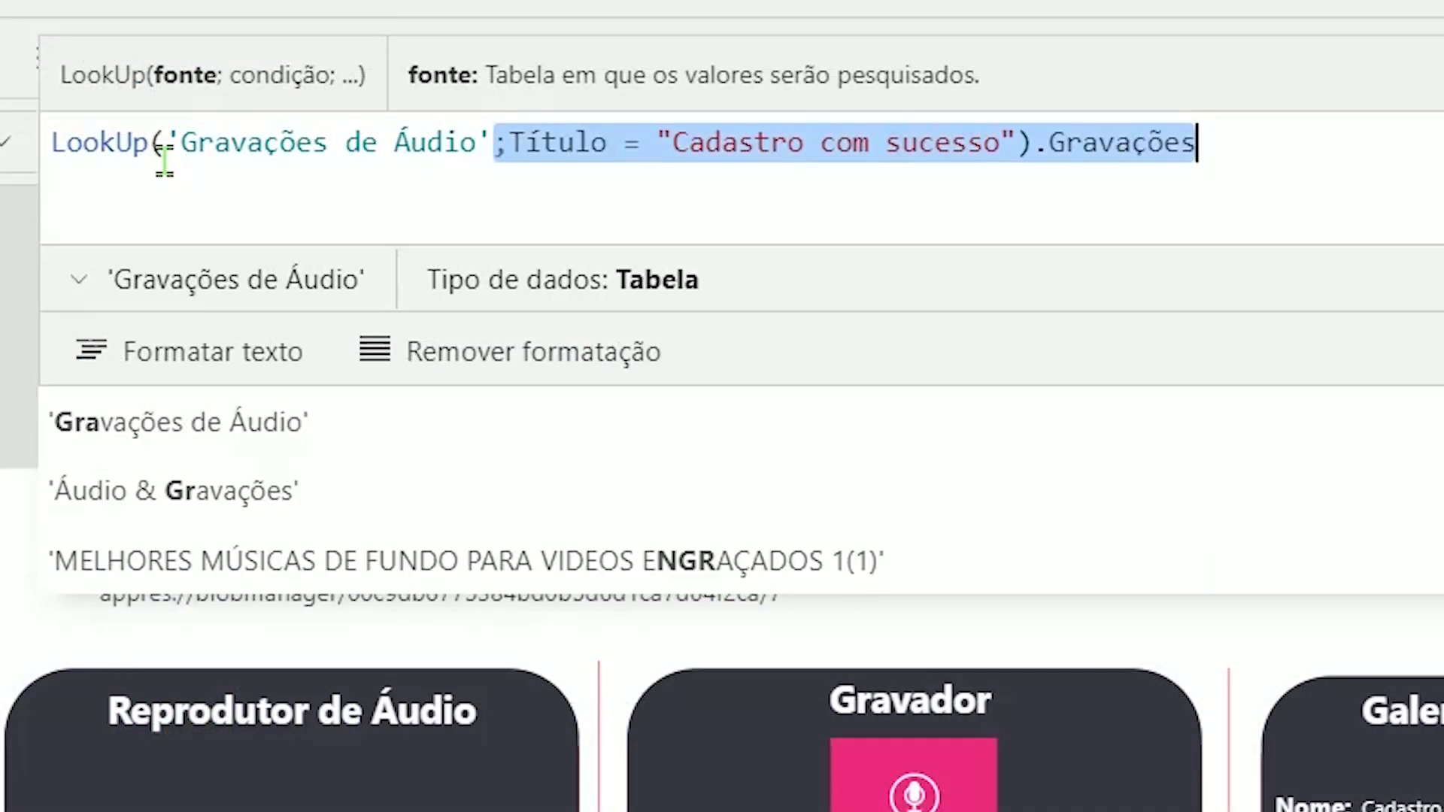
{"action": "left_click", "coordinate": [509, 141]}
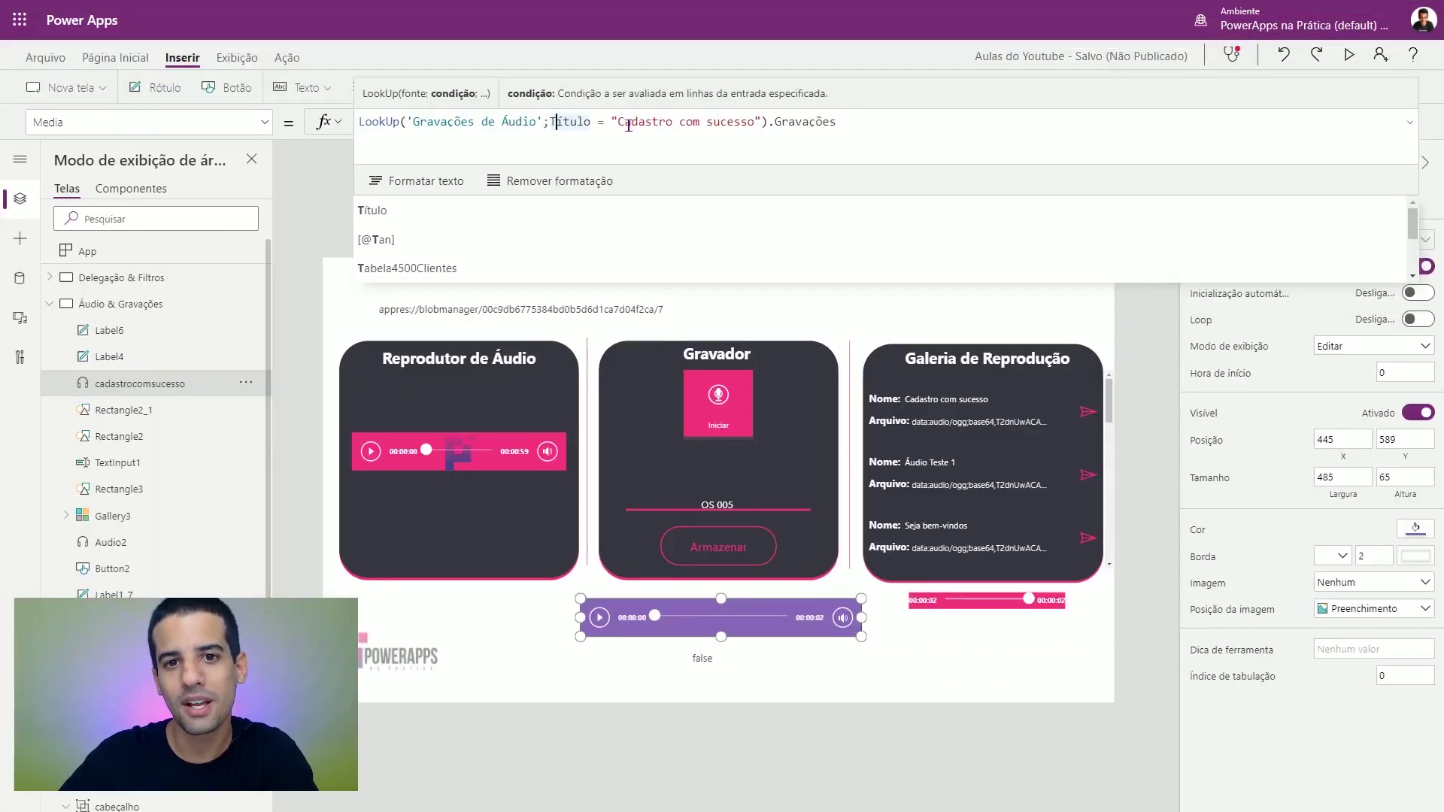
{"action": "left_click", "coordinate": [789, 143]}
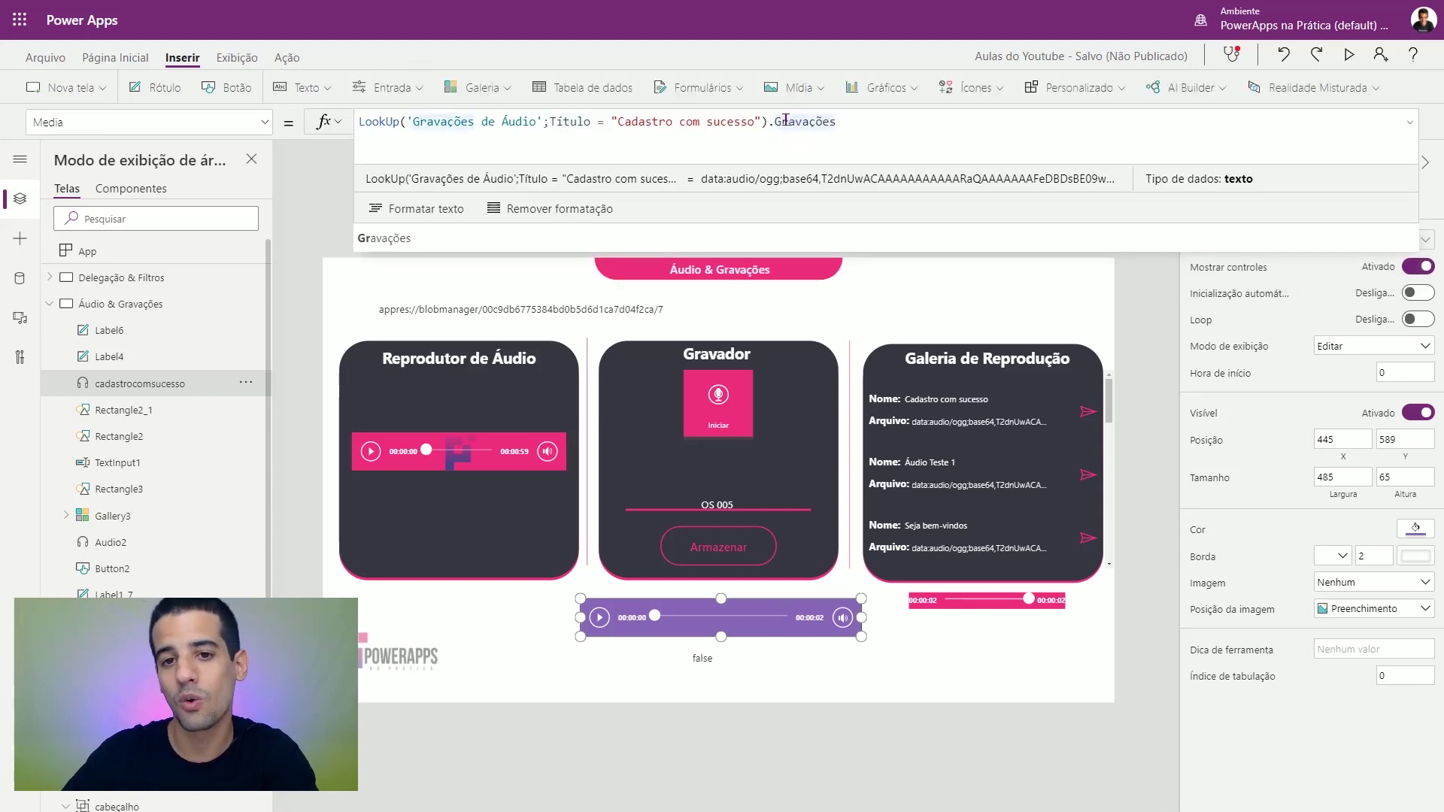
{"action": "left_click", "coordinate": [796, 123]}
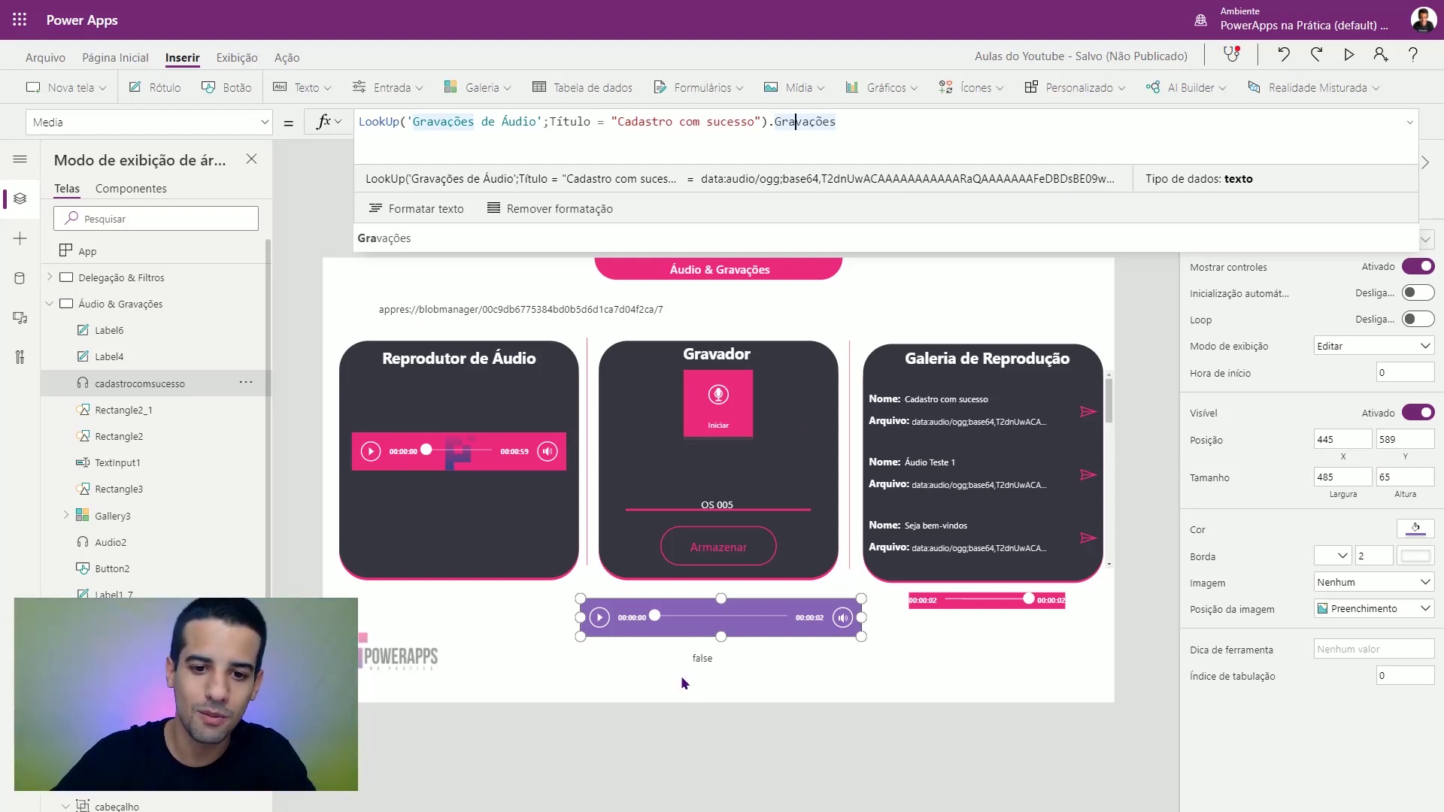
{"action": "left_click", "coordinate": [703, 665]}
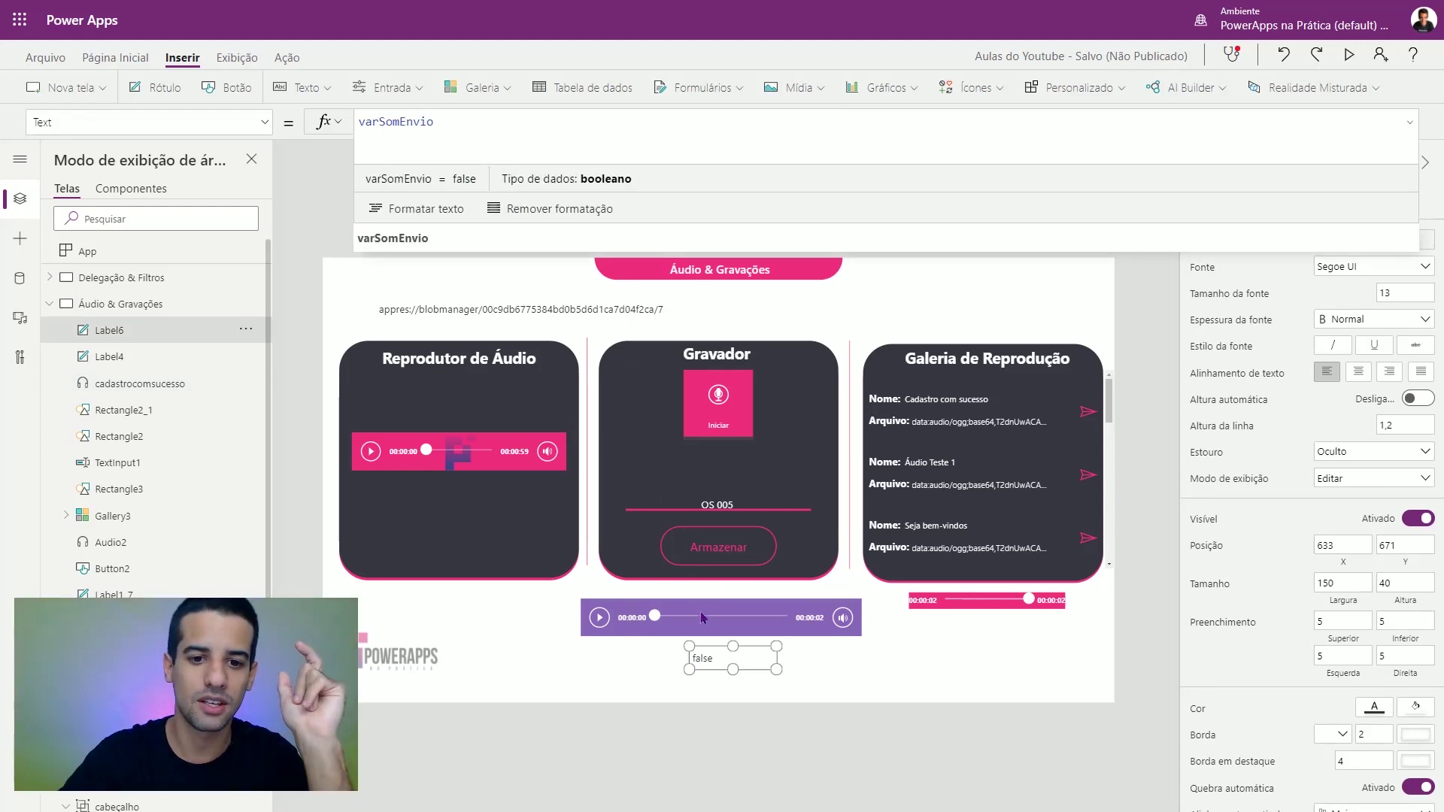
Step: Review the cadastrocomsucesso player's Start formula and its varSomEnvio value
{"action": "left_click", "coordinate": [686, 632]}
{"action": "left_click", "coordinate": [119, 122]}
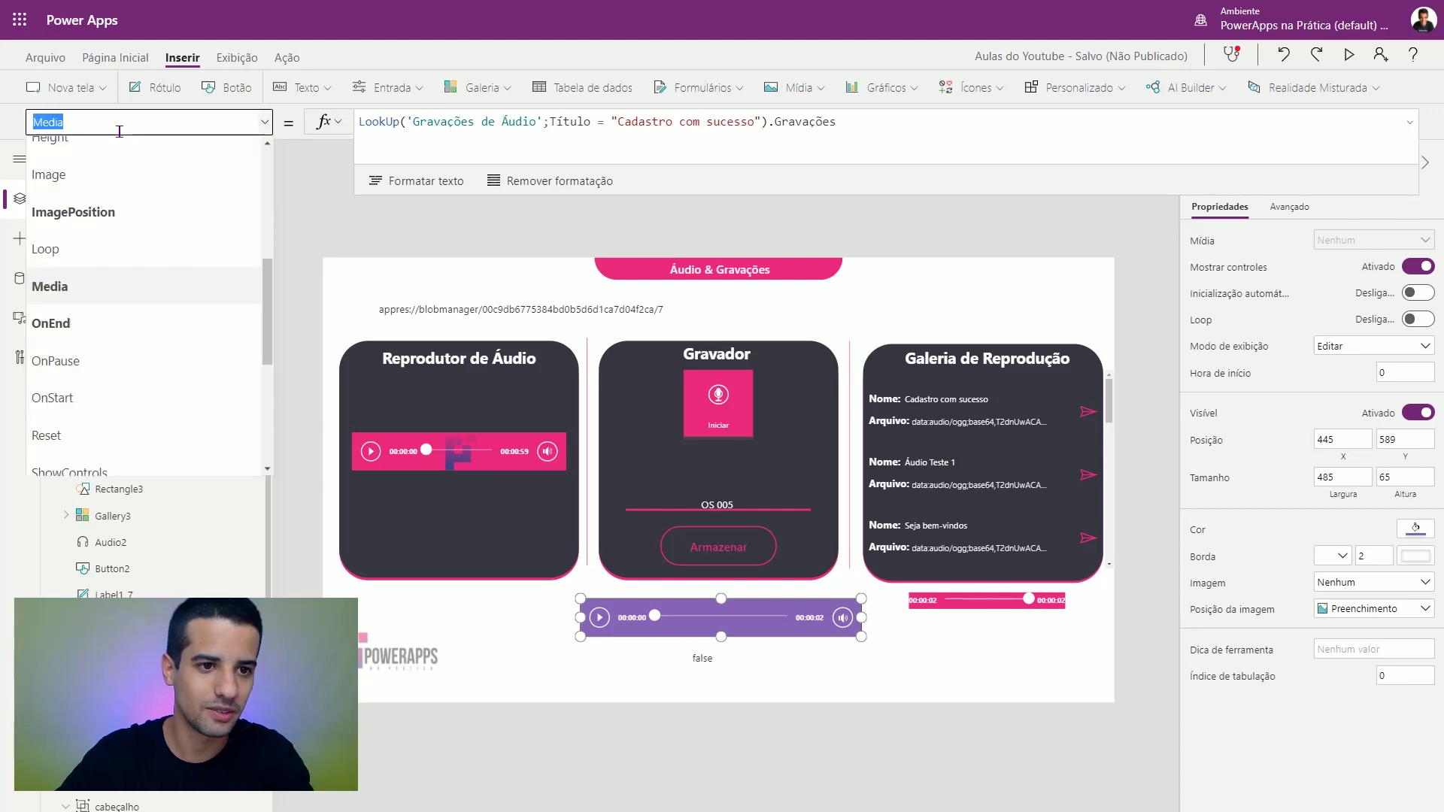
{"action": "scroll", "coordinate": [64, 354], "scroll_direction": "down", "scroll_amount": 2}
{"action": "left_click", "coordinate": [52, 454]}
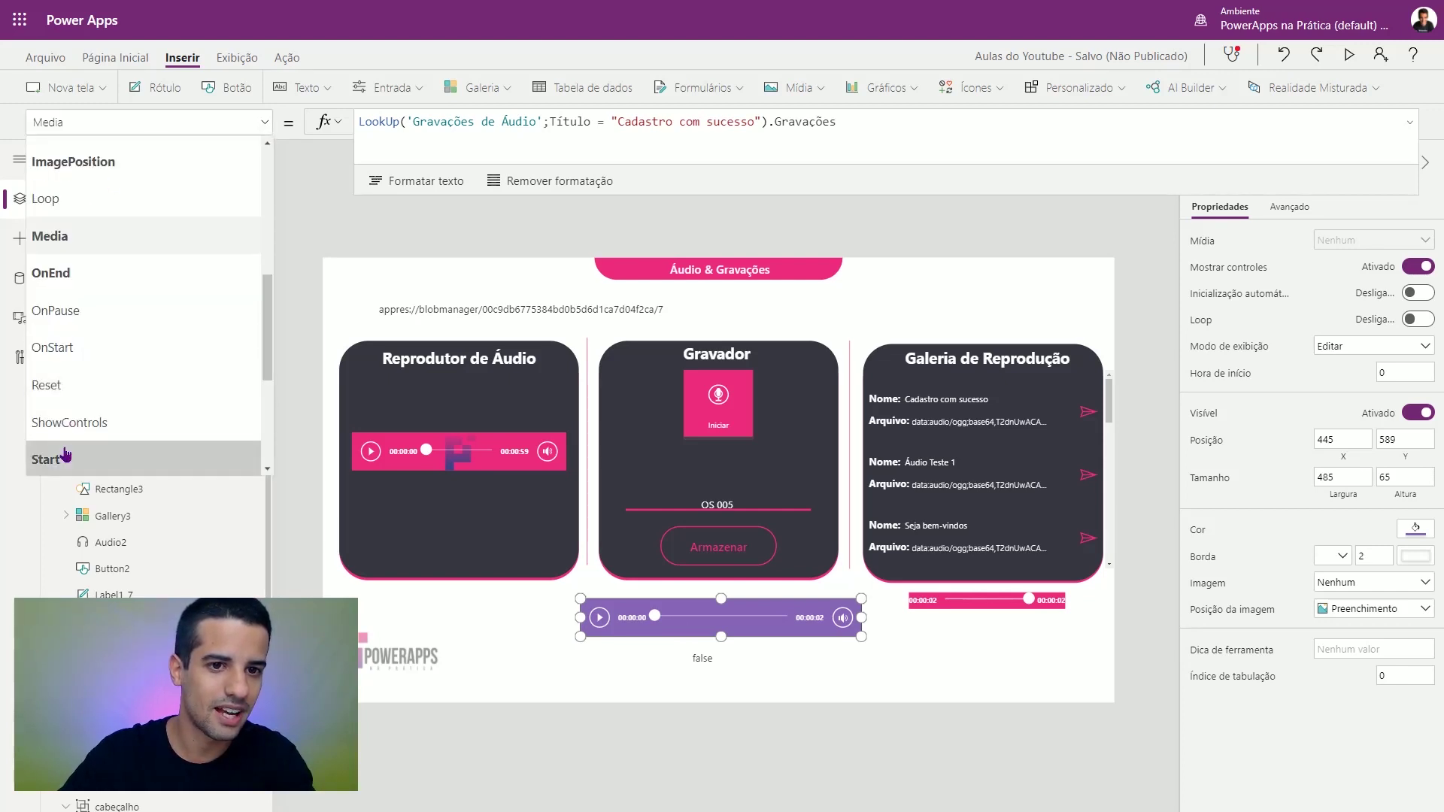
{"action": "double_click", "coordinate": [427, 130]}
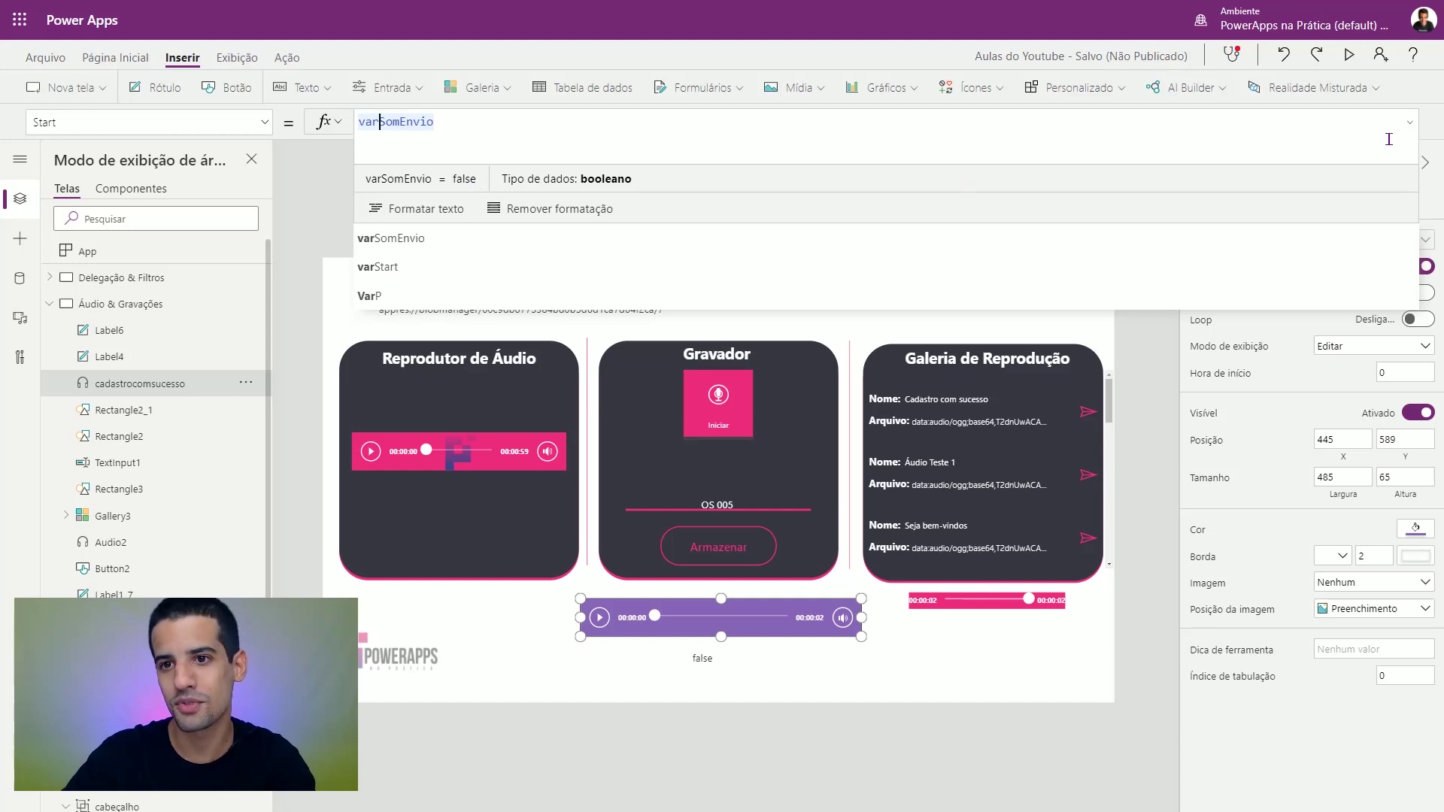
Step: Check the OnEnd formula negating varSomEnvio, then run the app in preview
{"action": "left_click", "coordinate": [181, 122]}
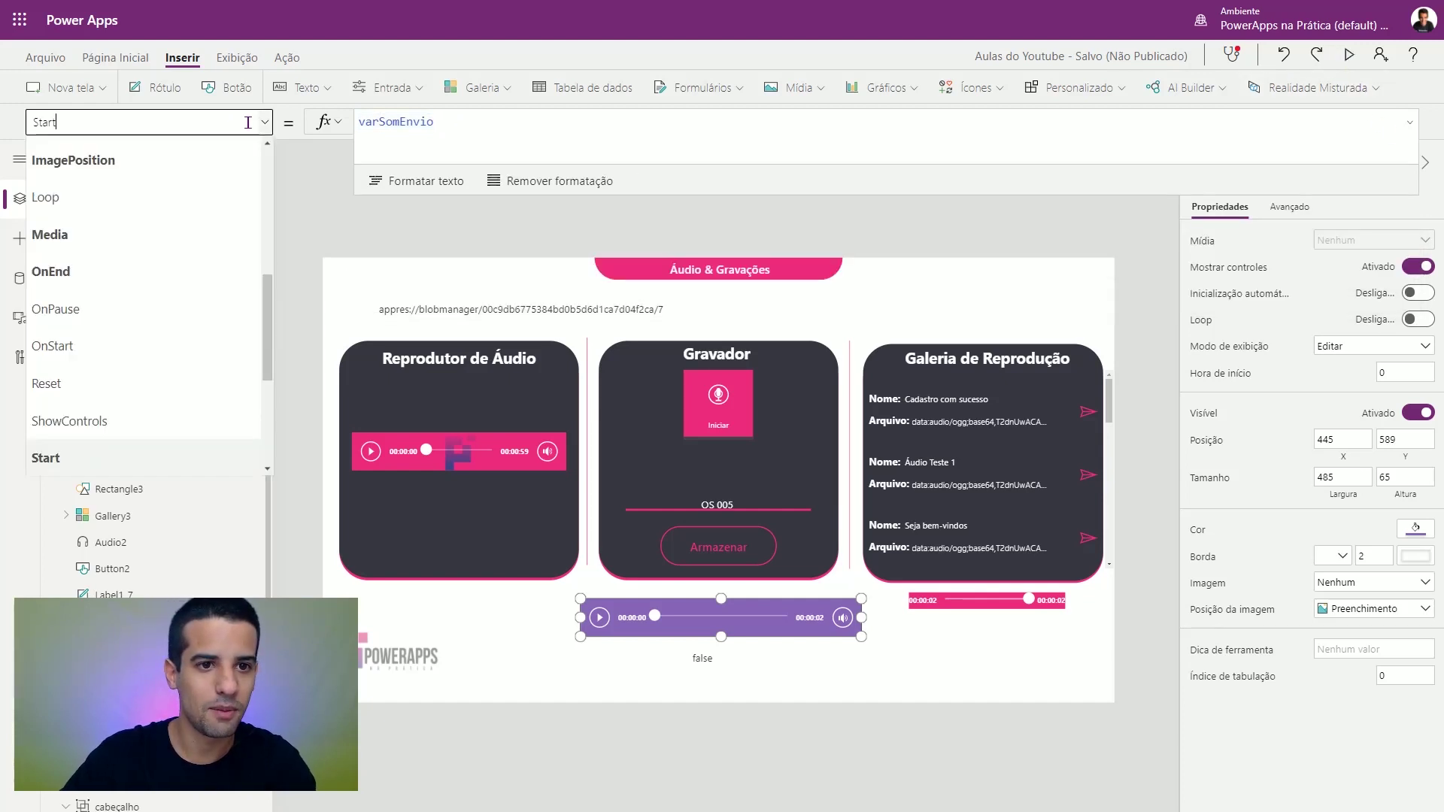
{"action": "left_click", "coordinate": [120, 269]}
{"action": "left_click", "coordinate": [606, 123]}
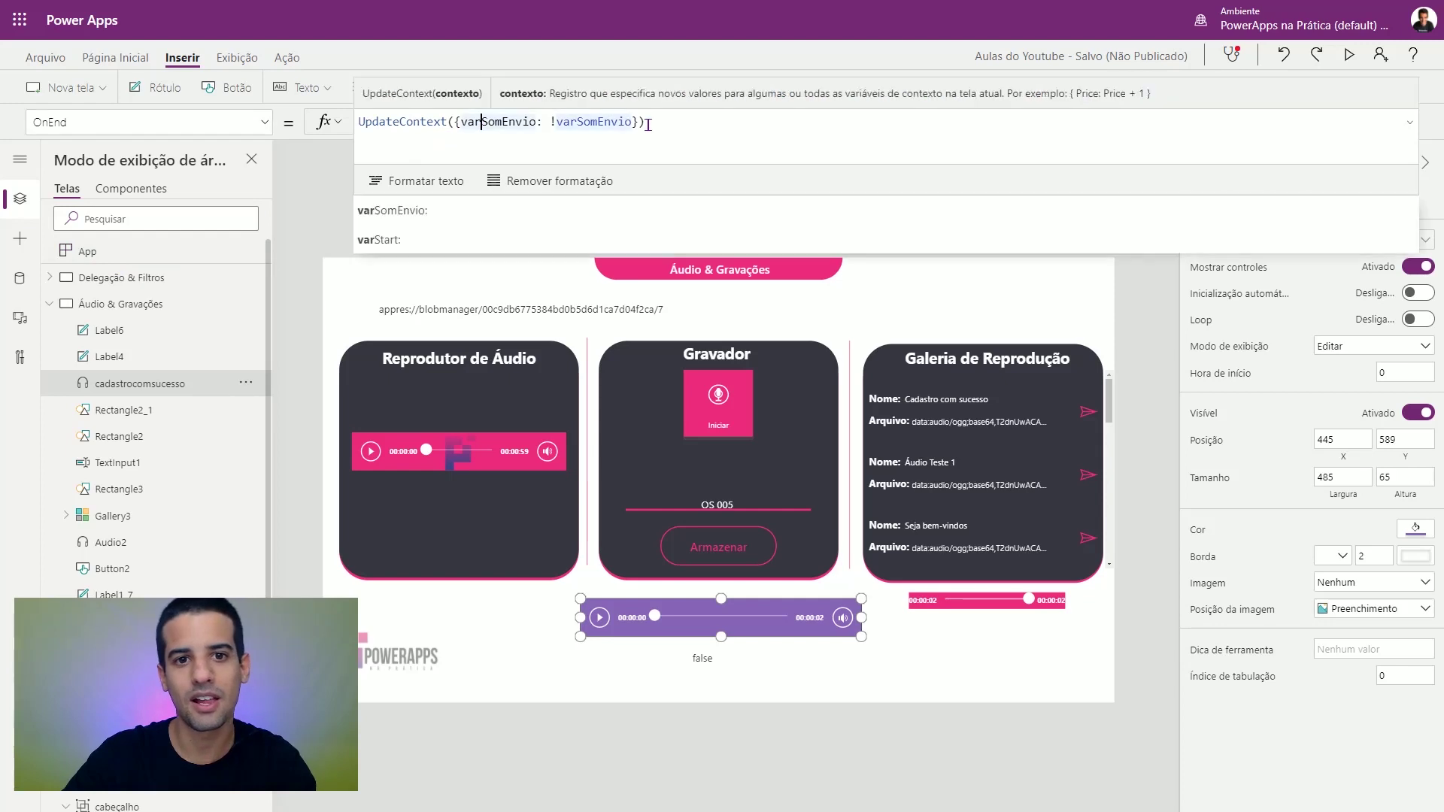
{"action": "double_click", "coordinate": [606, 123]}
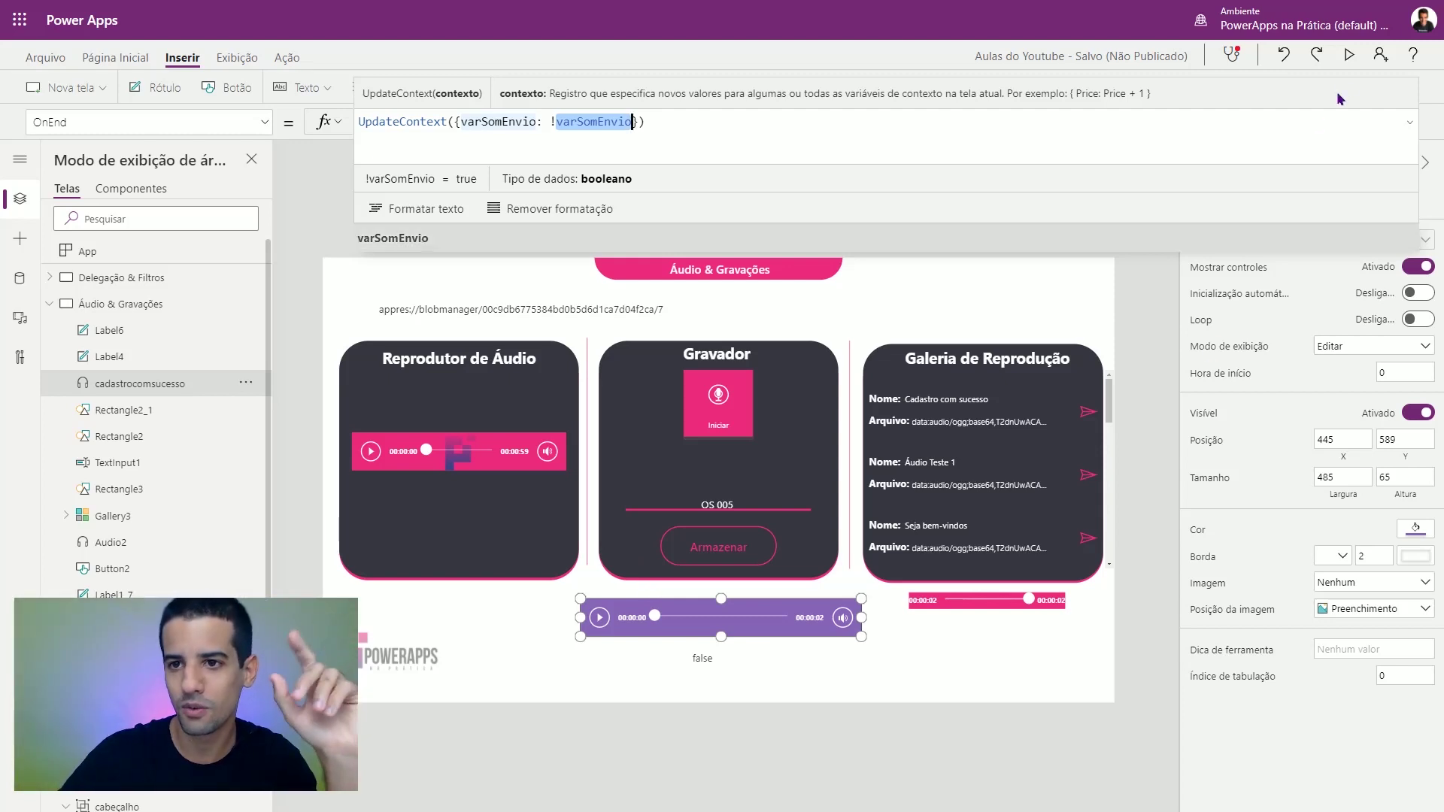
{"action": "left_click", "coordinate": [1348, 54]}
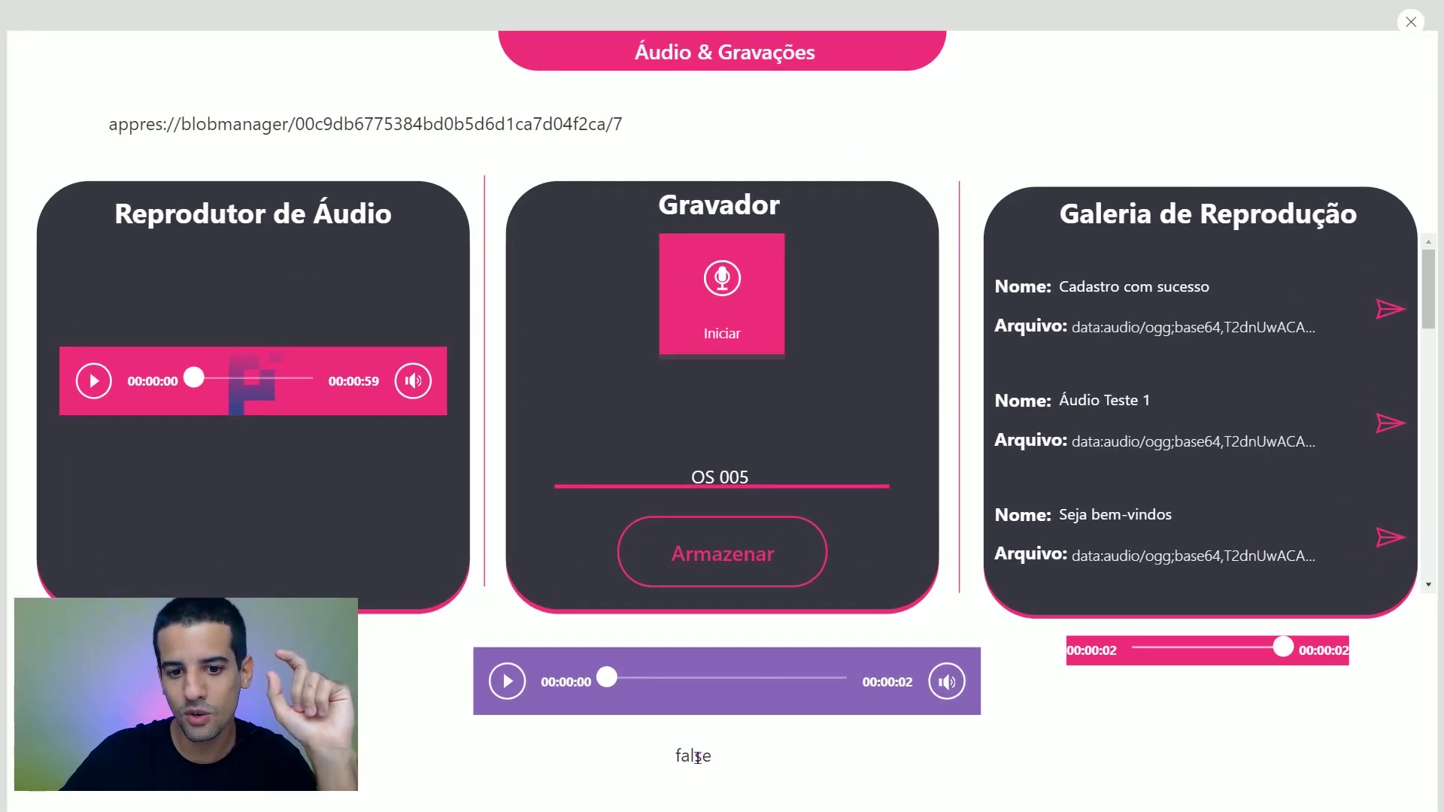
Step: Record a new audio clip named OS 006 and store it in the list
{"action": "double_click", "coordinate": [695, 756]}
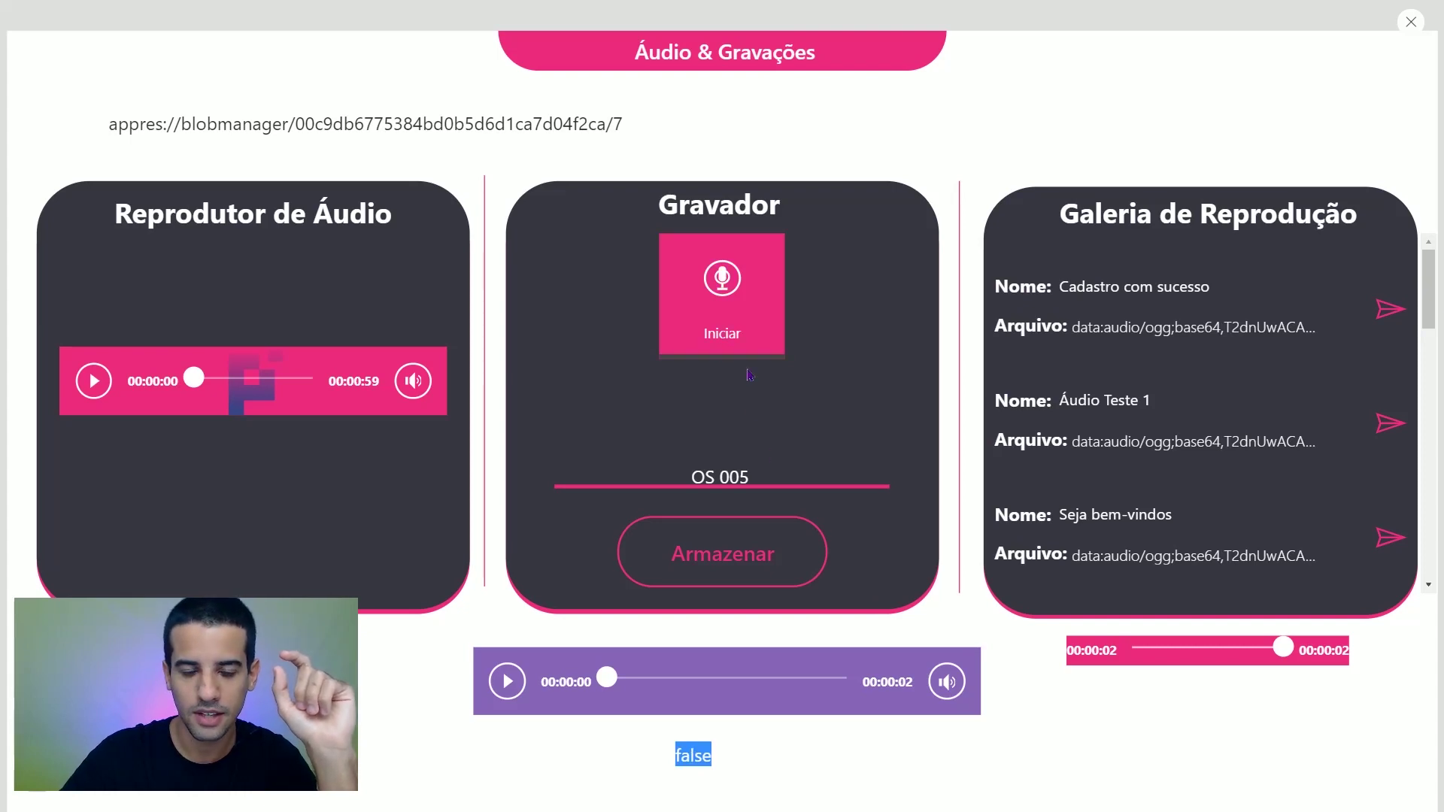
{"action": "left_click_drag", "start_coordinate": [749, 479], "coordinate": [738, 479]}
{"action": "type", "text": "6"}
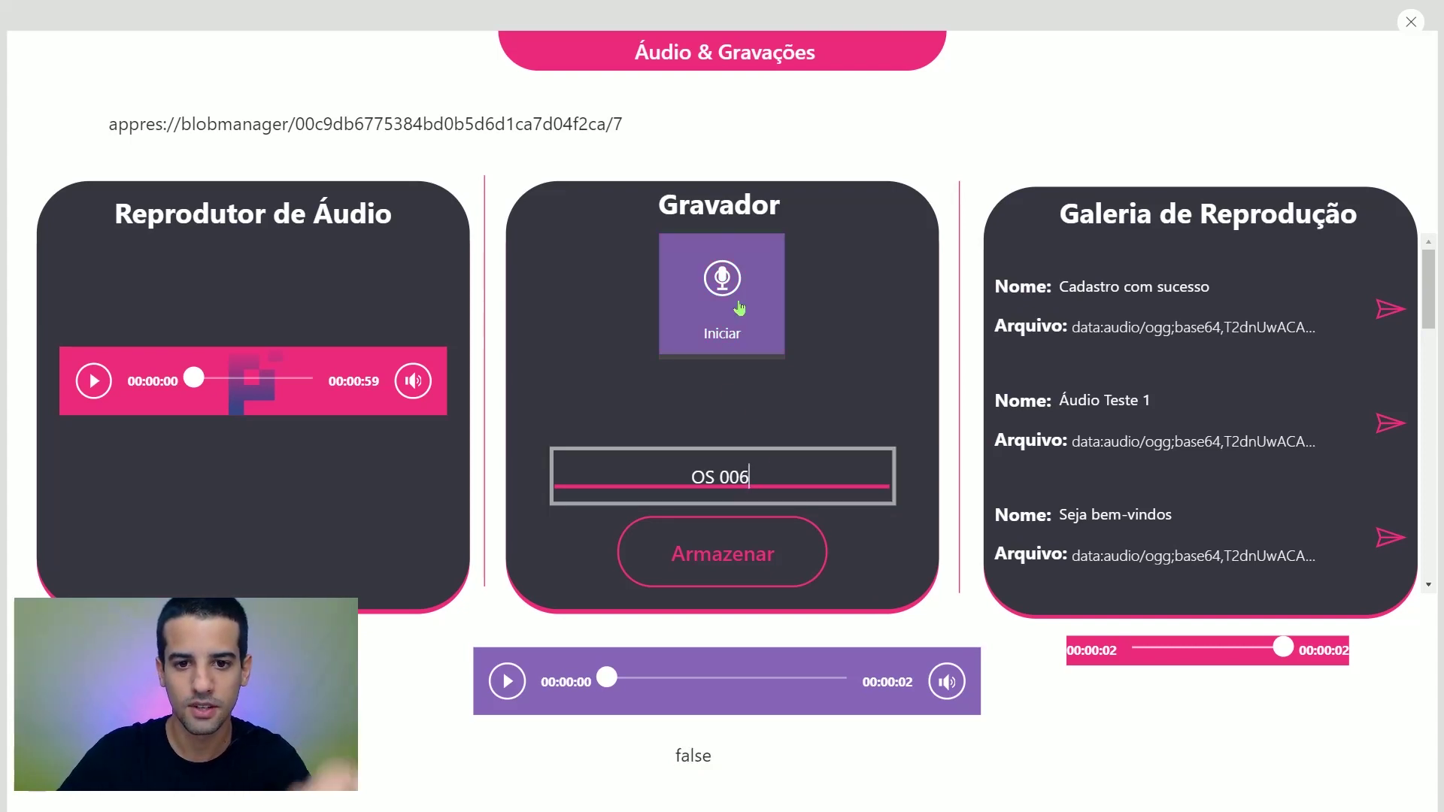
{"action": "left_click", "coordinate": [739, 307]}
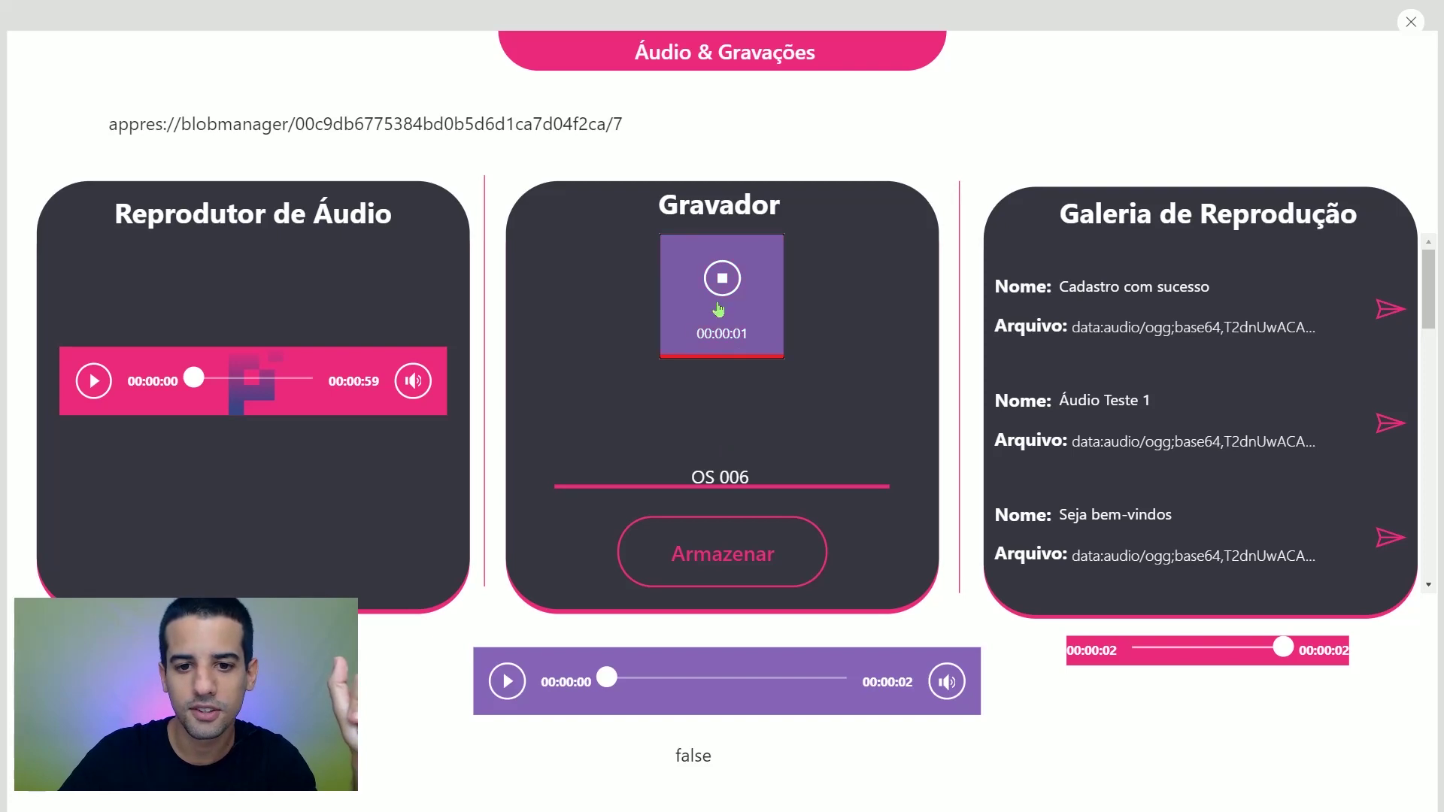
{"action": "left_click", "coordinate": [718, 309]}
{"action": "left_click", "coordinate": [743, 567]}
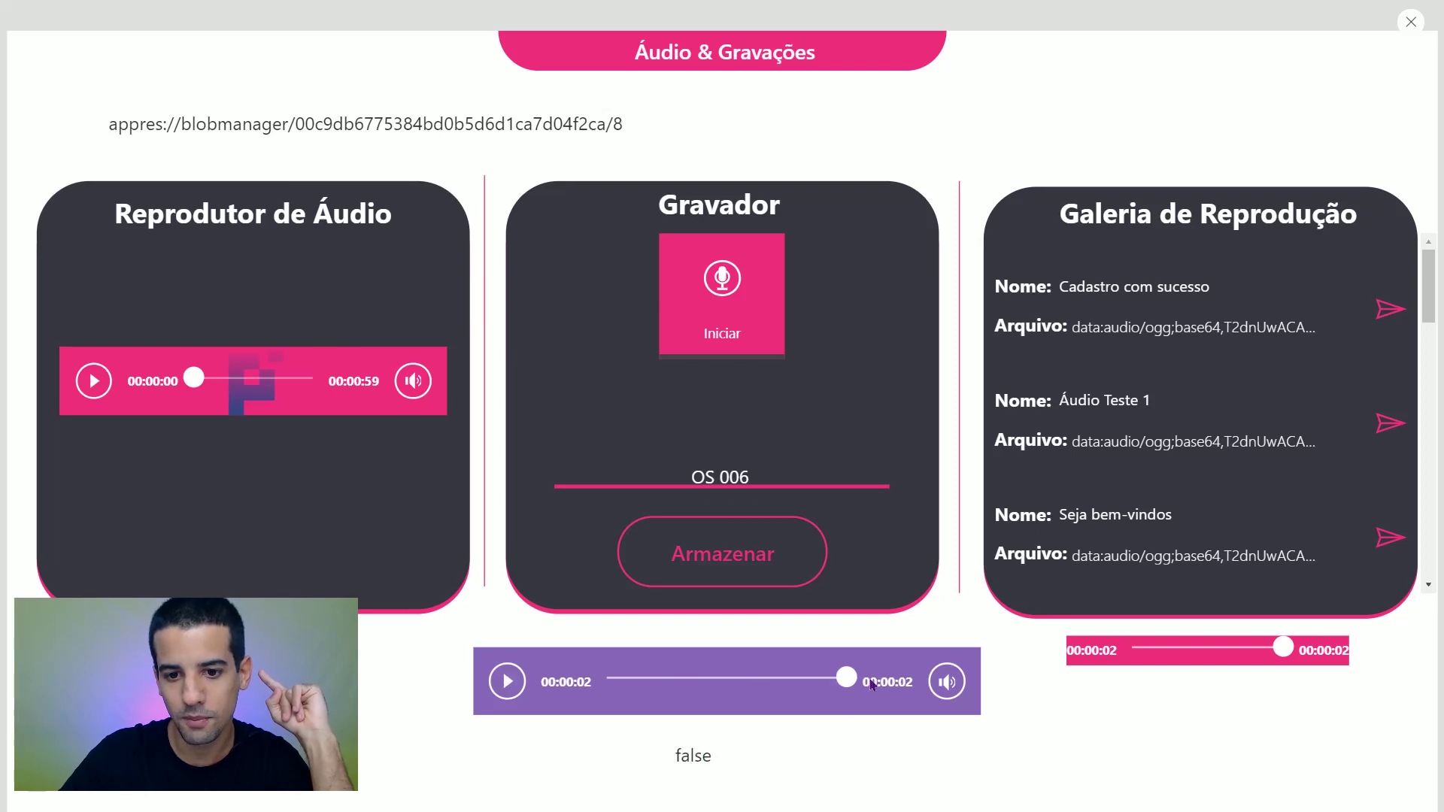
Step: Scroll the playback gallery to confirm OS 006 appears as the last entry
{"action": "scroll", "coordinate": [1185, 513], "scroll_direction": "down", "scroll_amount": 5}
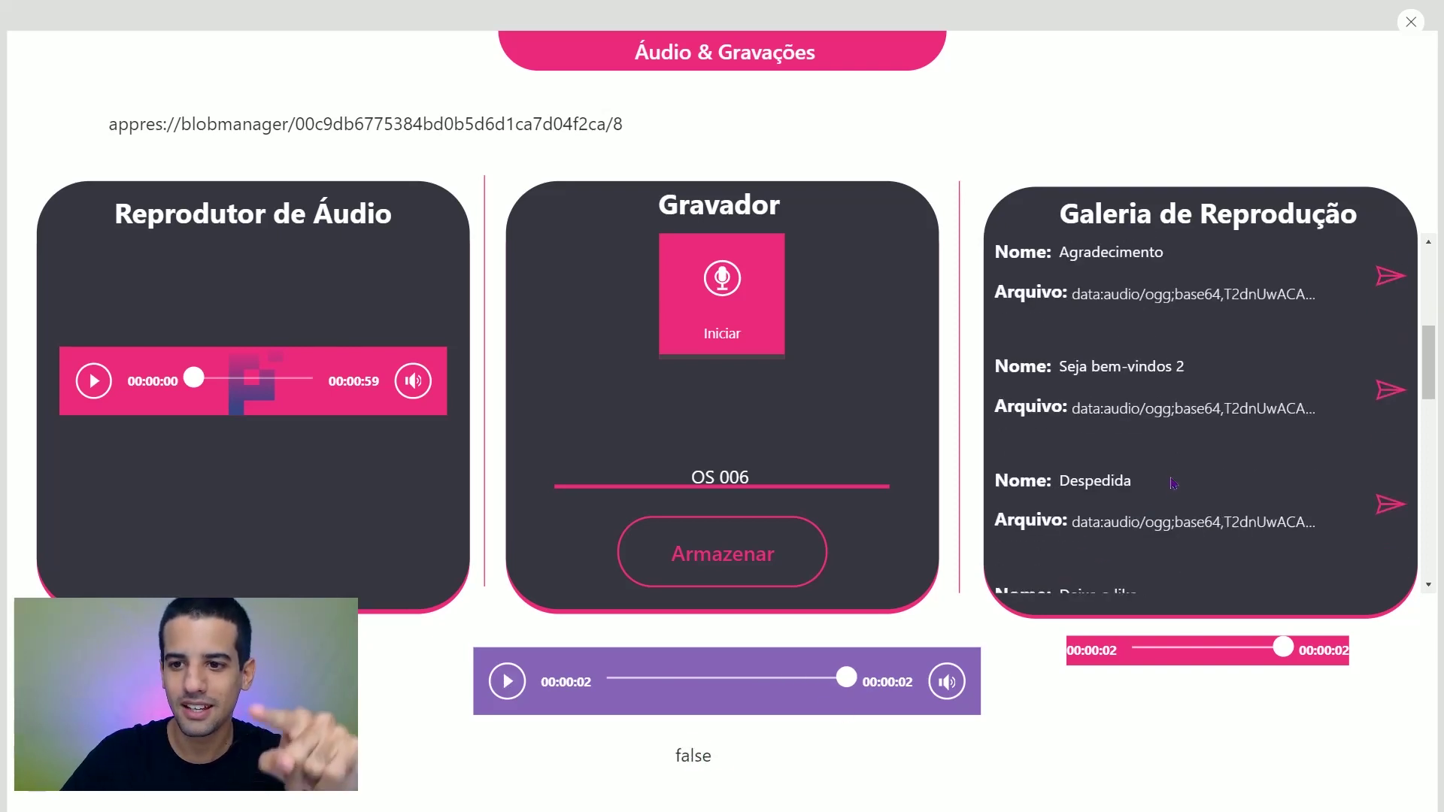
{"action": "scroll", "coordinate": [1184, 513], "scroll_direction": "down", "scroll_amount": 5}
{"action": "scroll", "coordinate": [1184, 513], "scroll_direction": "down", "scroll_amount": 5}
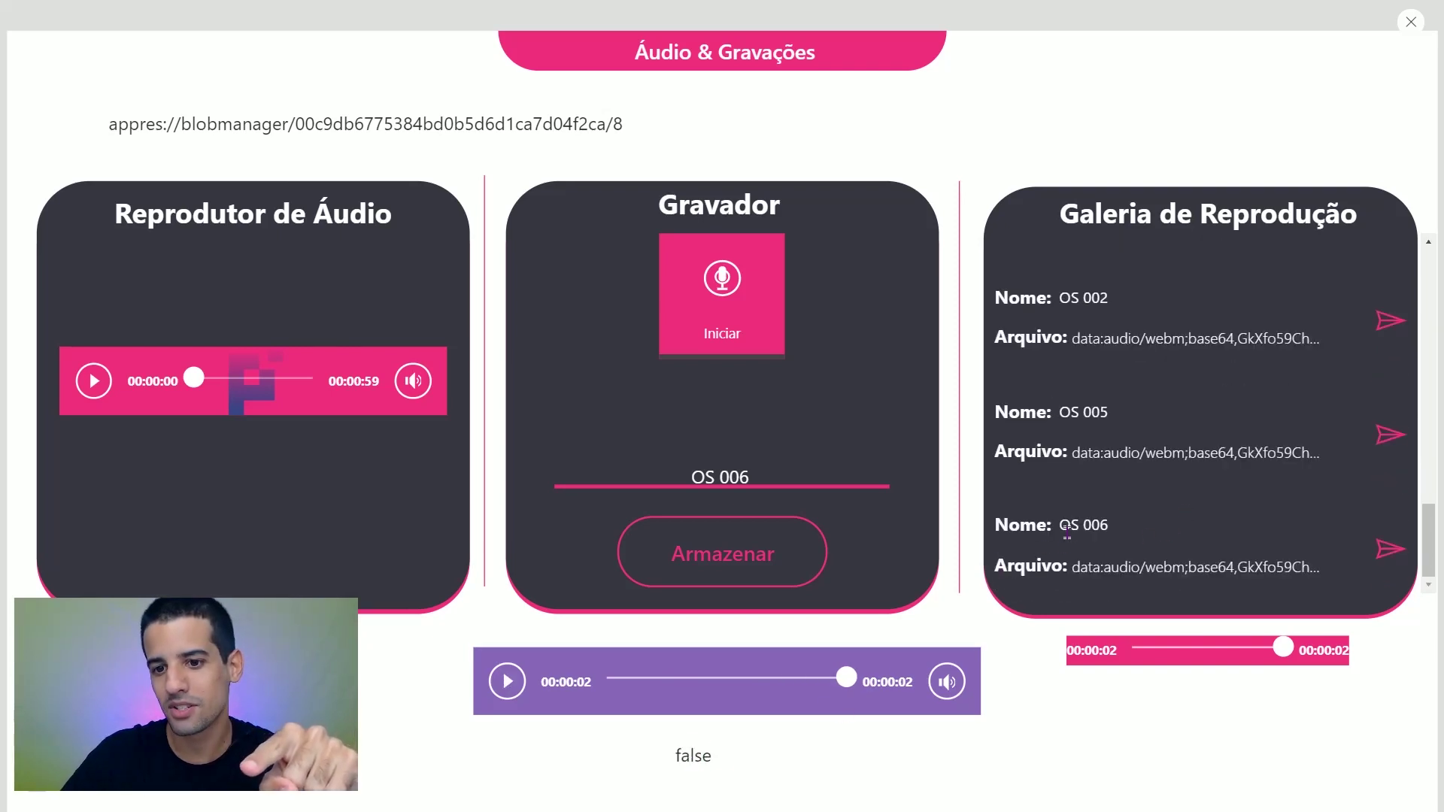
{"action": "left_click_drag", "start_coordinate": [1066, 531], "coordinate": [1121, 530]}
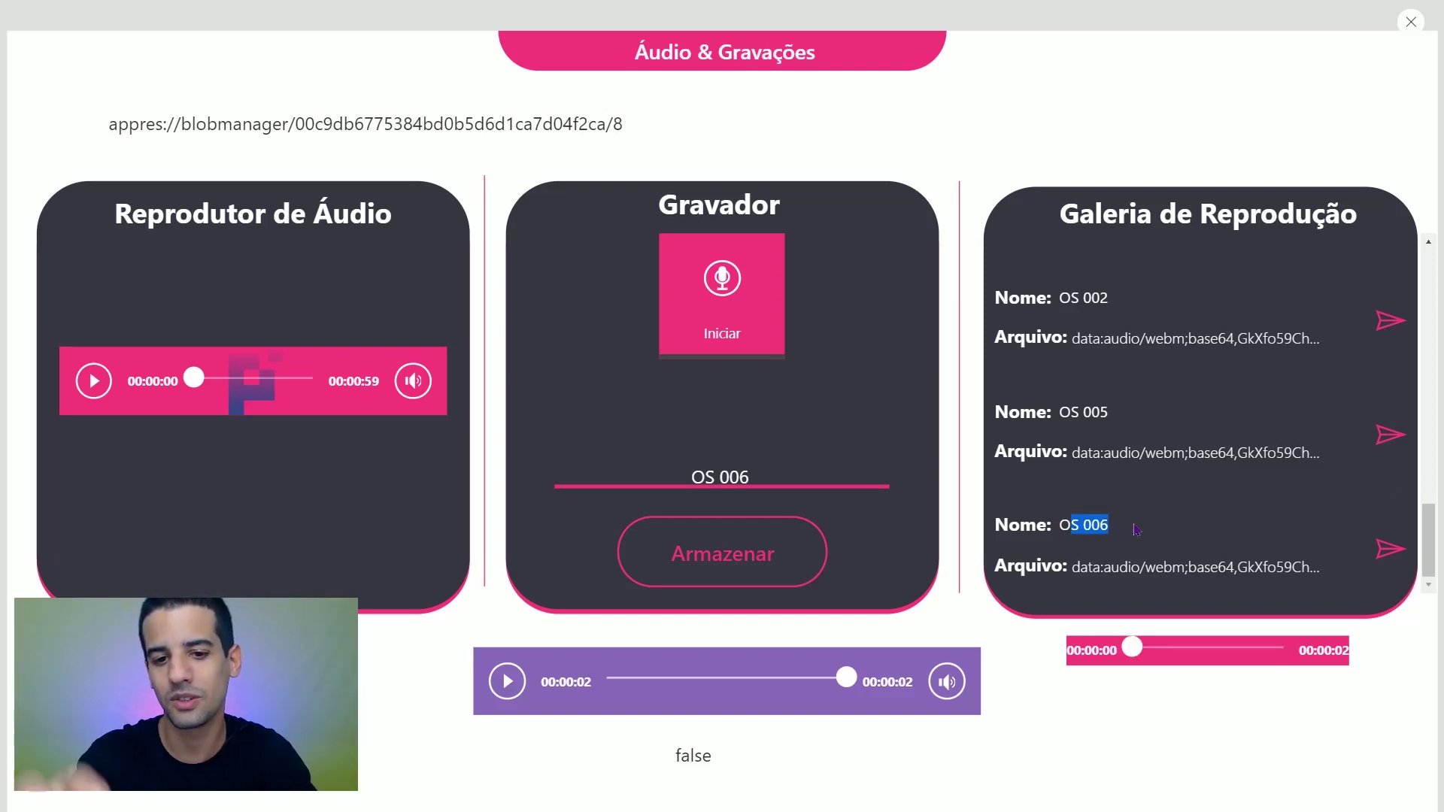
Step: Close preview, review Button2's Patch formula with JSONFormat.IncludeBinaryData, then view Gallery3's Items
{"action": "key", "text": "Escape"}
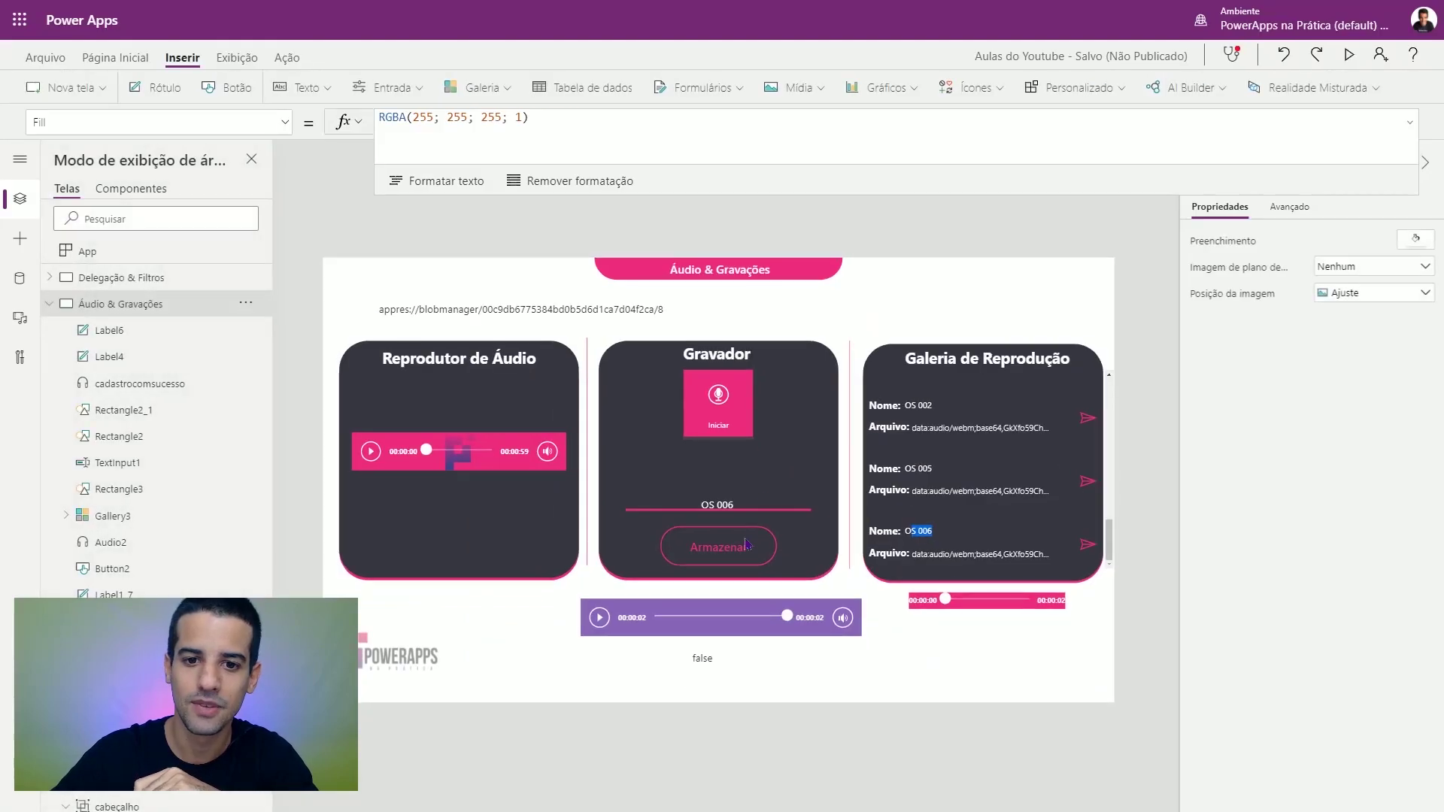
{"action": "left_click", "coordinate": [745, 542]}
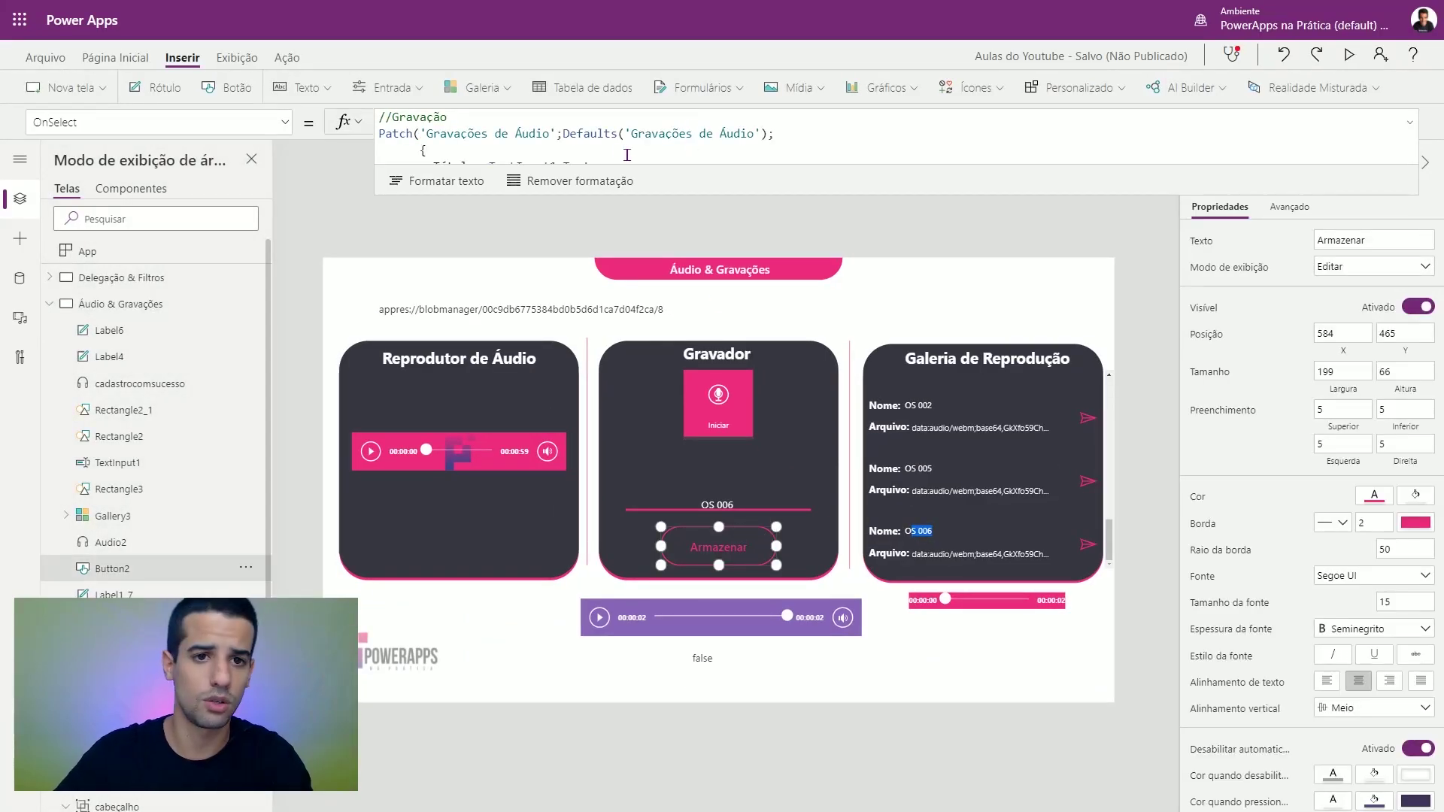
{"action": "left_click", "coordinate": [594, 166]}
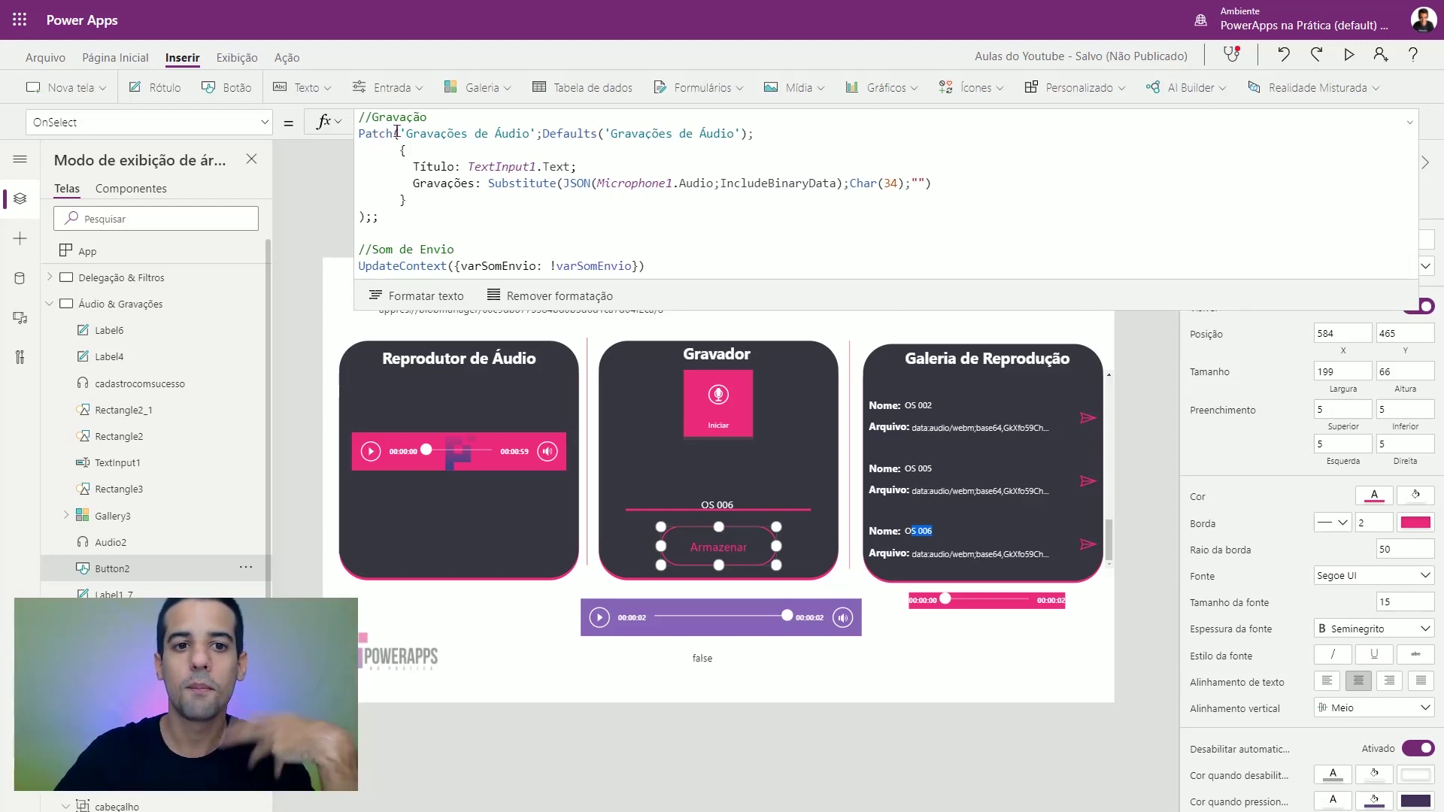
{"action": "left_click_drag", "start_coordinate": [645, 253], "coordinate": [323, 245]}
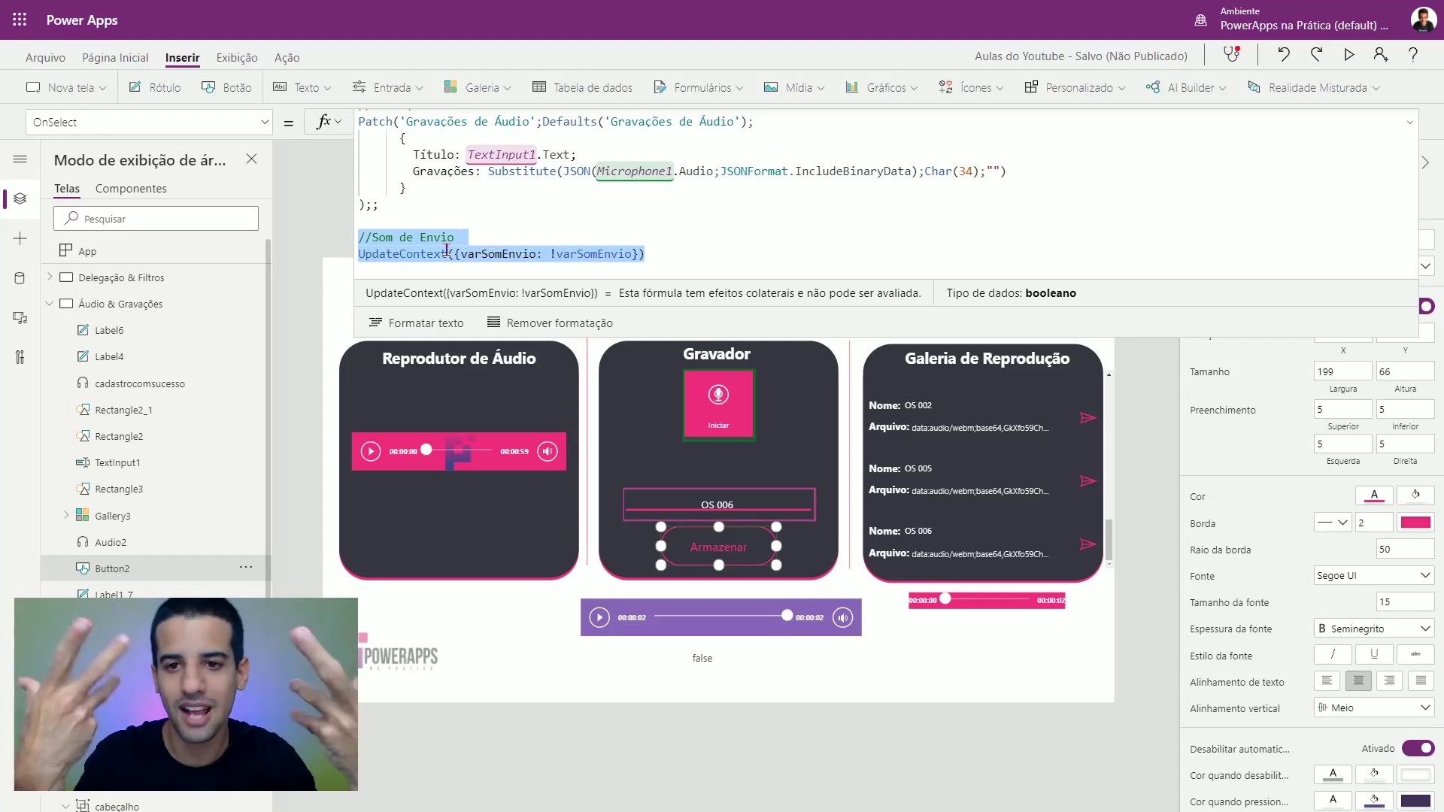
{"action": "left_click", "coordinate": [1409, 121]}
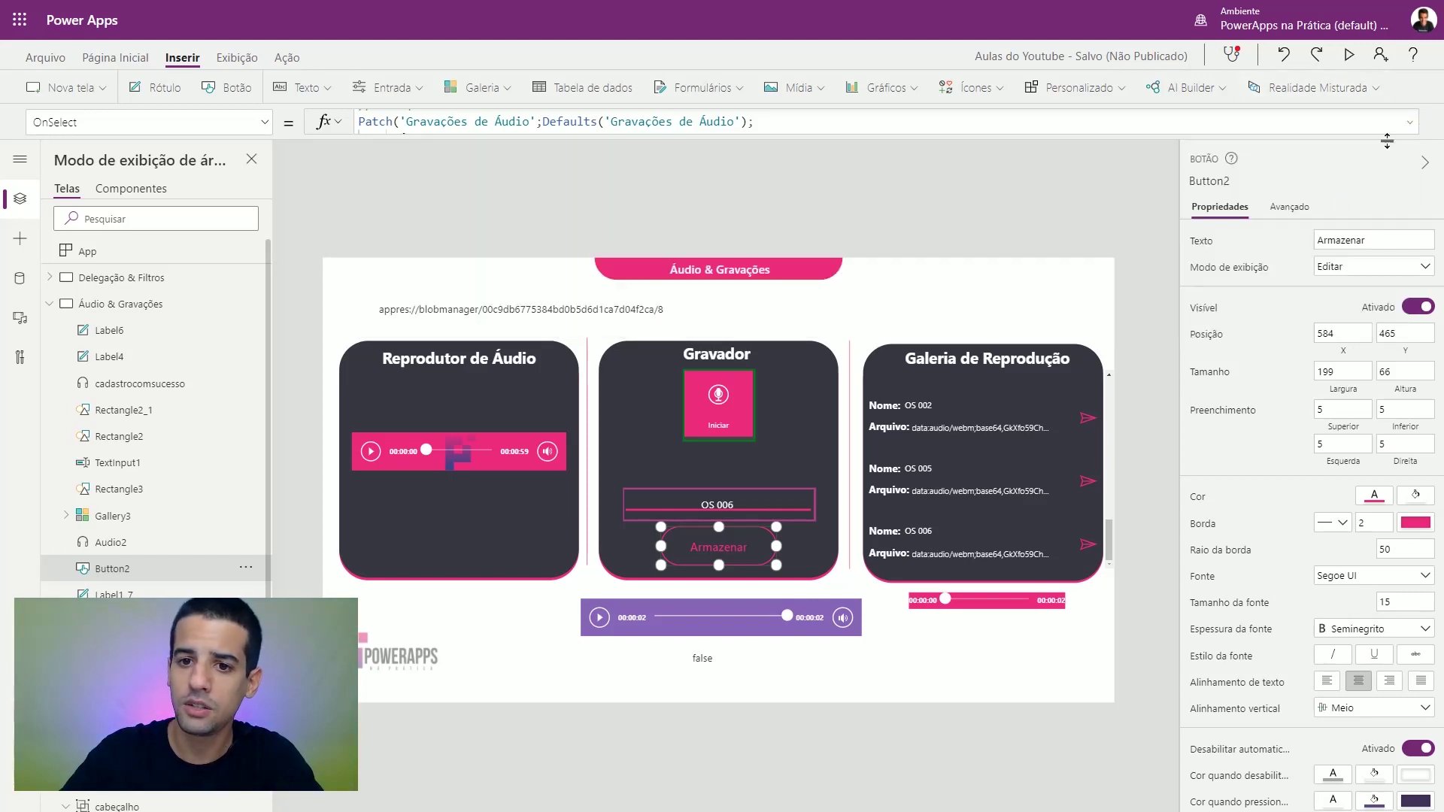
{"action": "left_click", "coordinate": [1031, 456]}
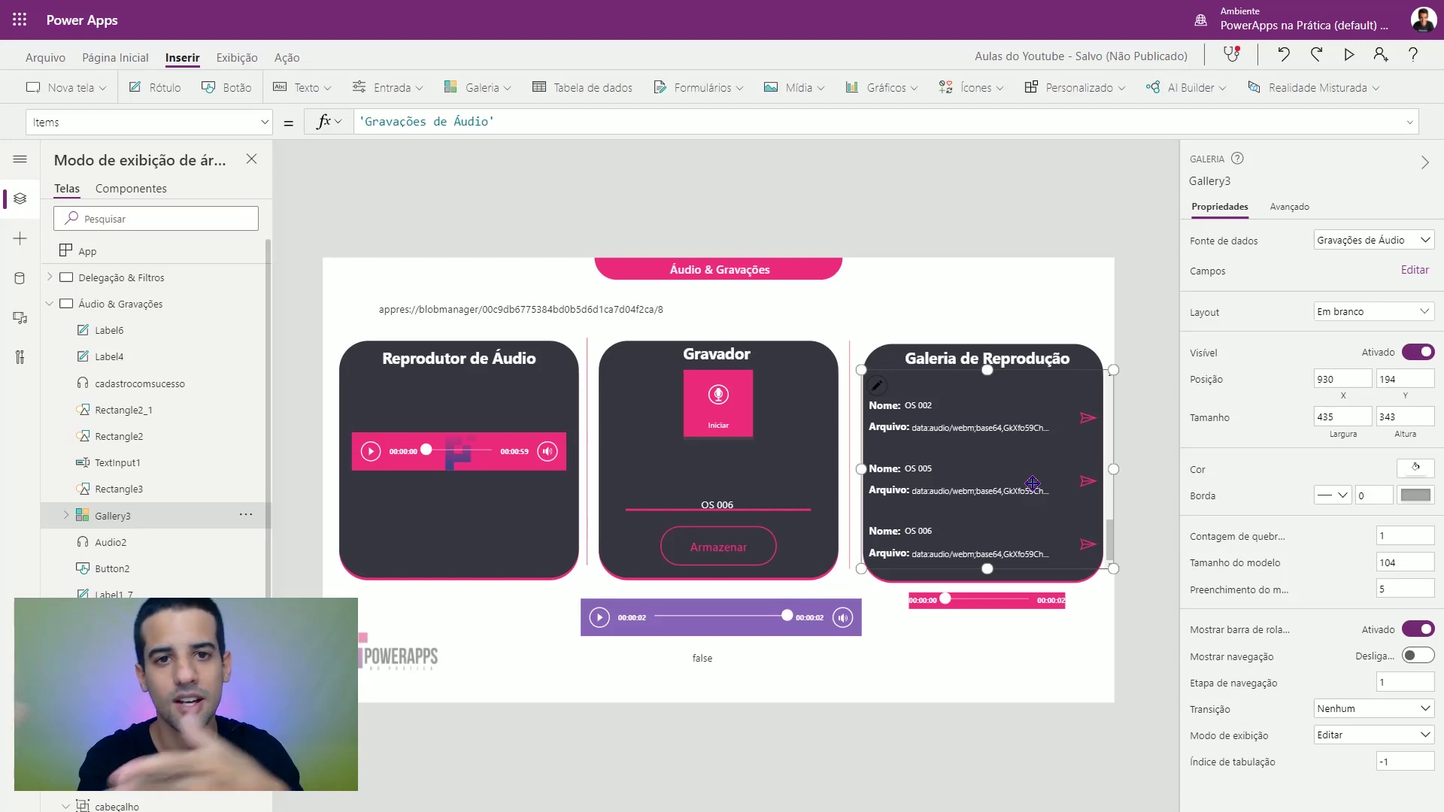
{"action": "triple_click", "coordinate": [529, 117]}
{"action": "key", "text": "alt+Tab"}
{"action": "double_click", "coordinate": [380, 210]}
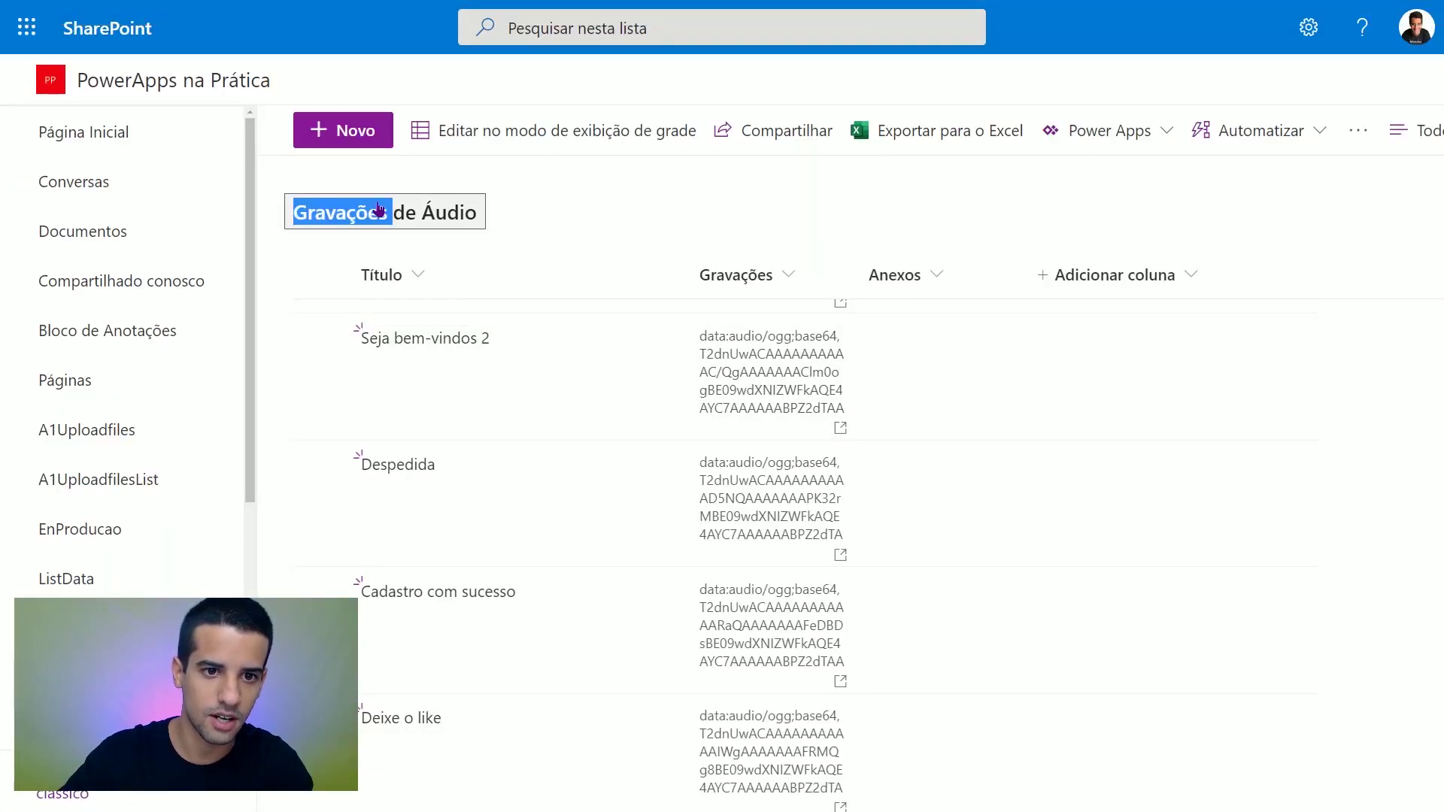
{"action": "left_click", "coordinate": [858, 473]}
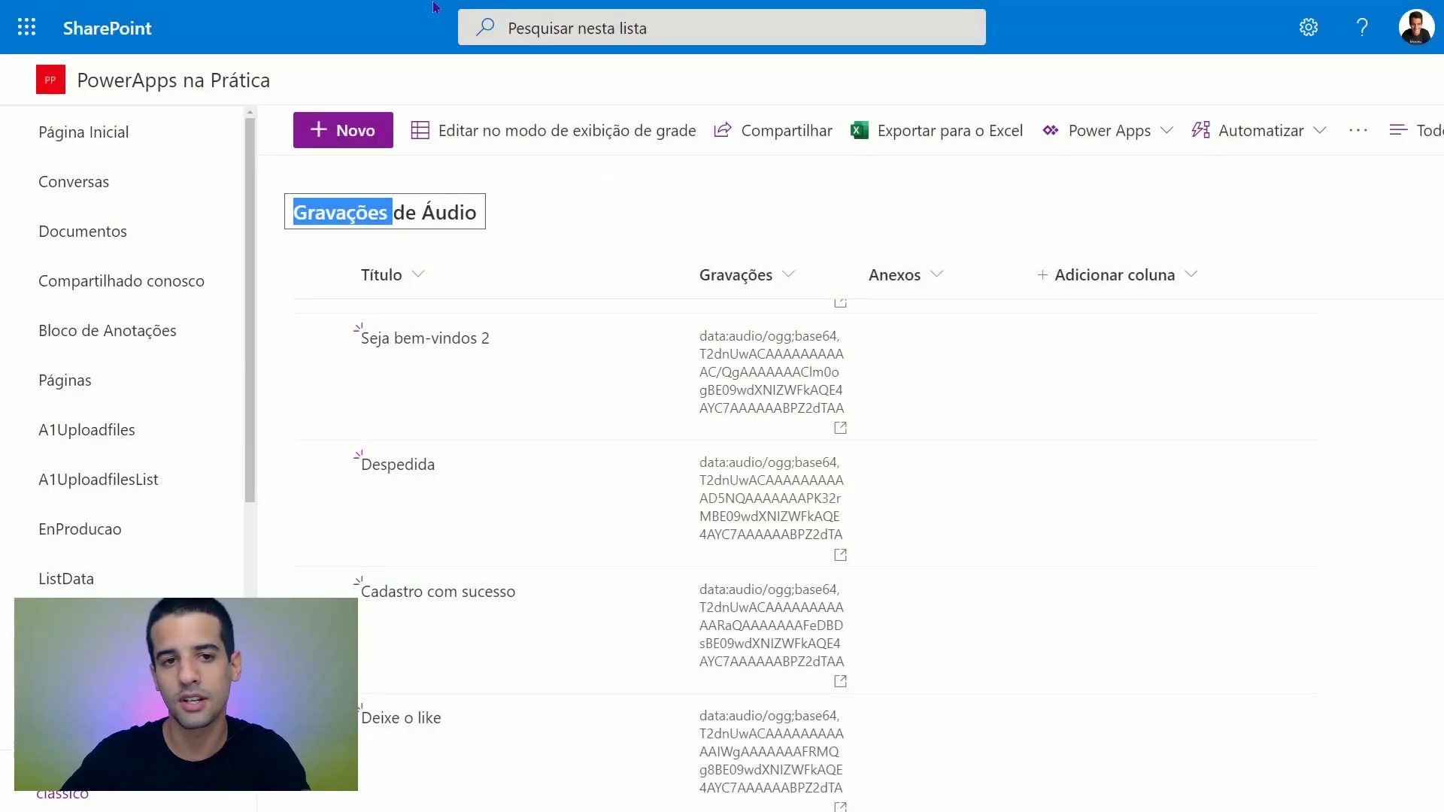
{"action": "left_click", "coordinate": [321, 11]}
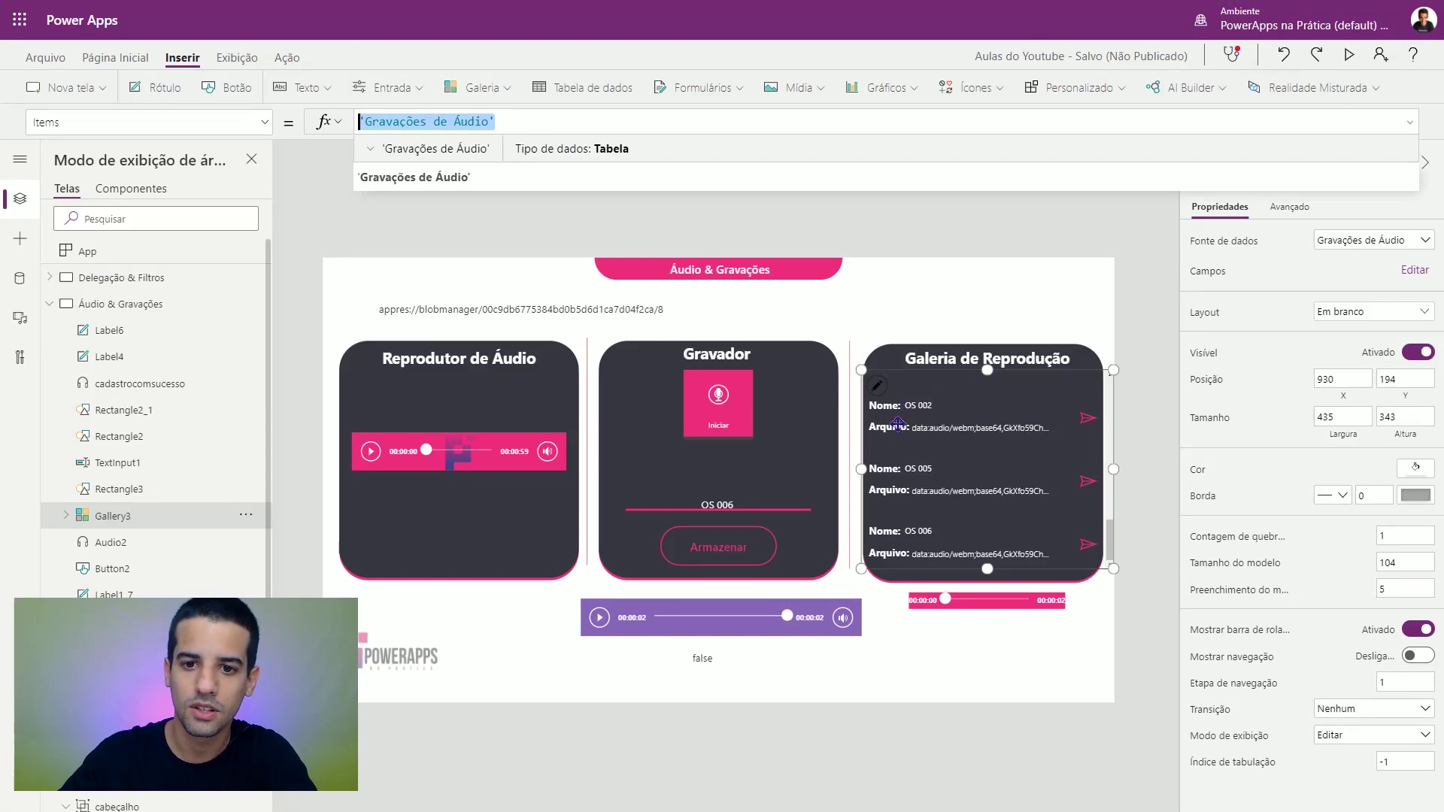
Step: Review the gallery's Nome and Arquivo label formulas and the send icon's varStart toggle
{"action": "left_click", "coordinate": [904, 660]}
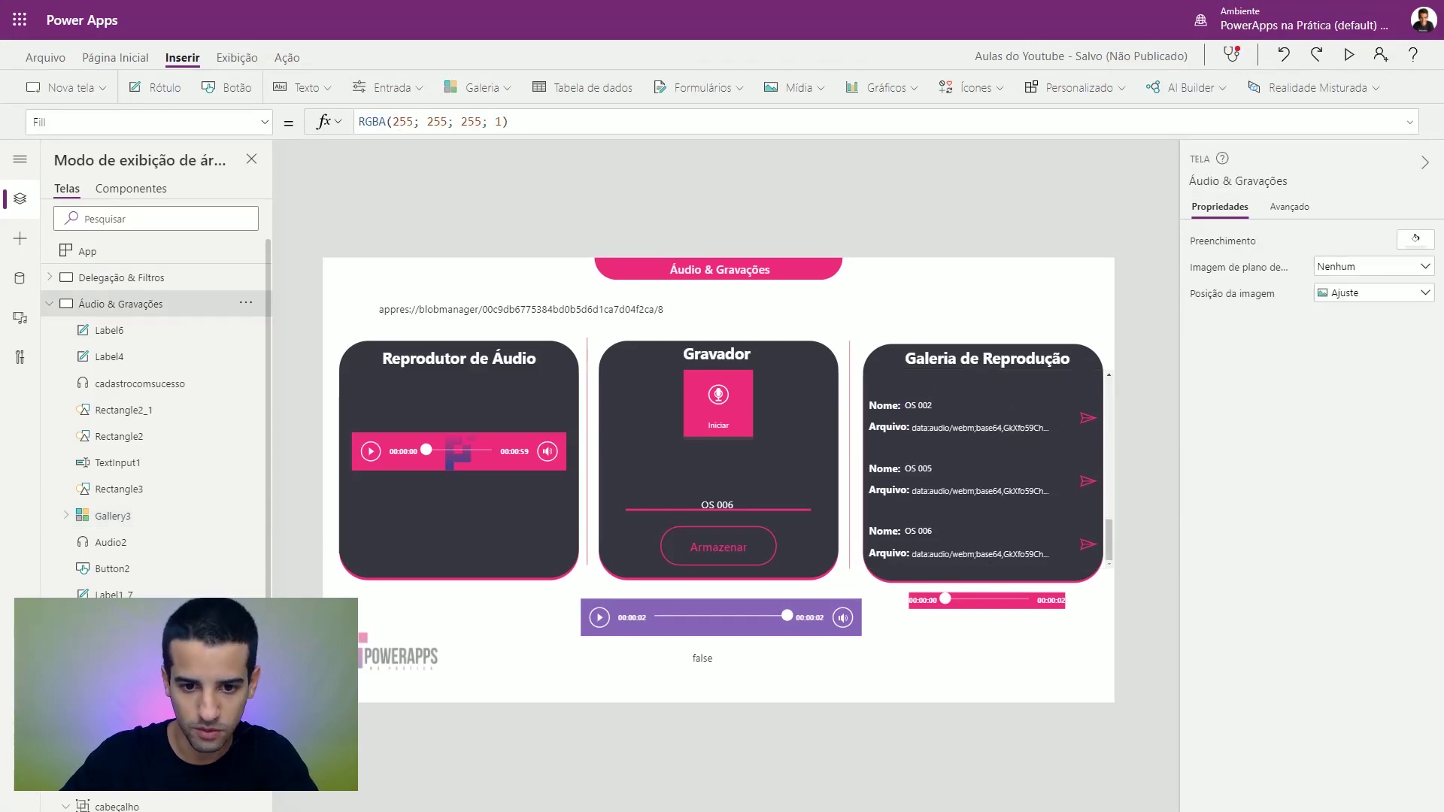
{"action": "left_click", "coordinate": [894, 399]}
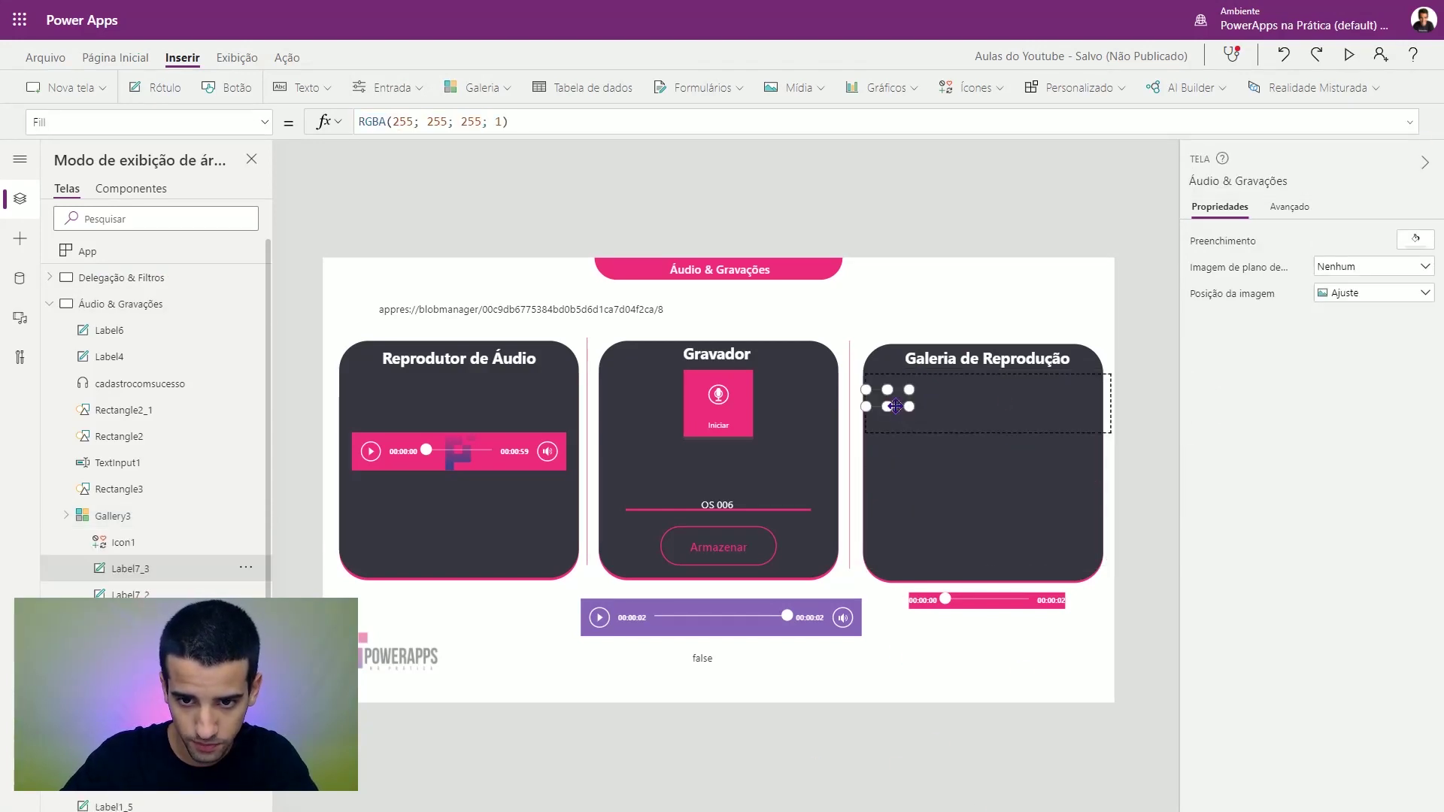
{"action": "left_click", "coordinate": [902, 398]}
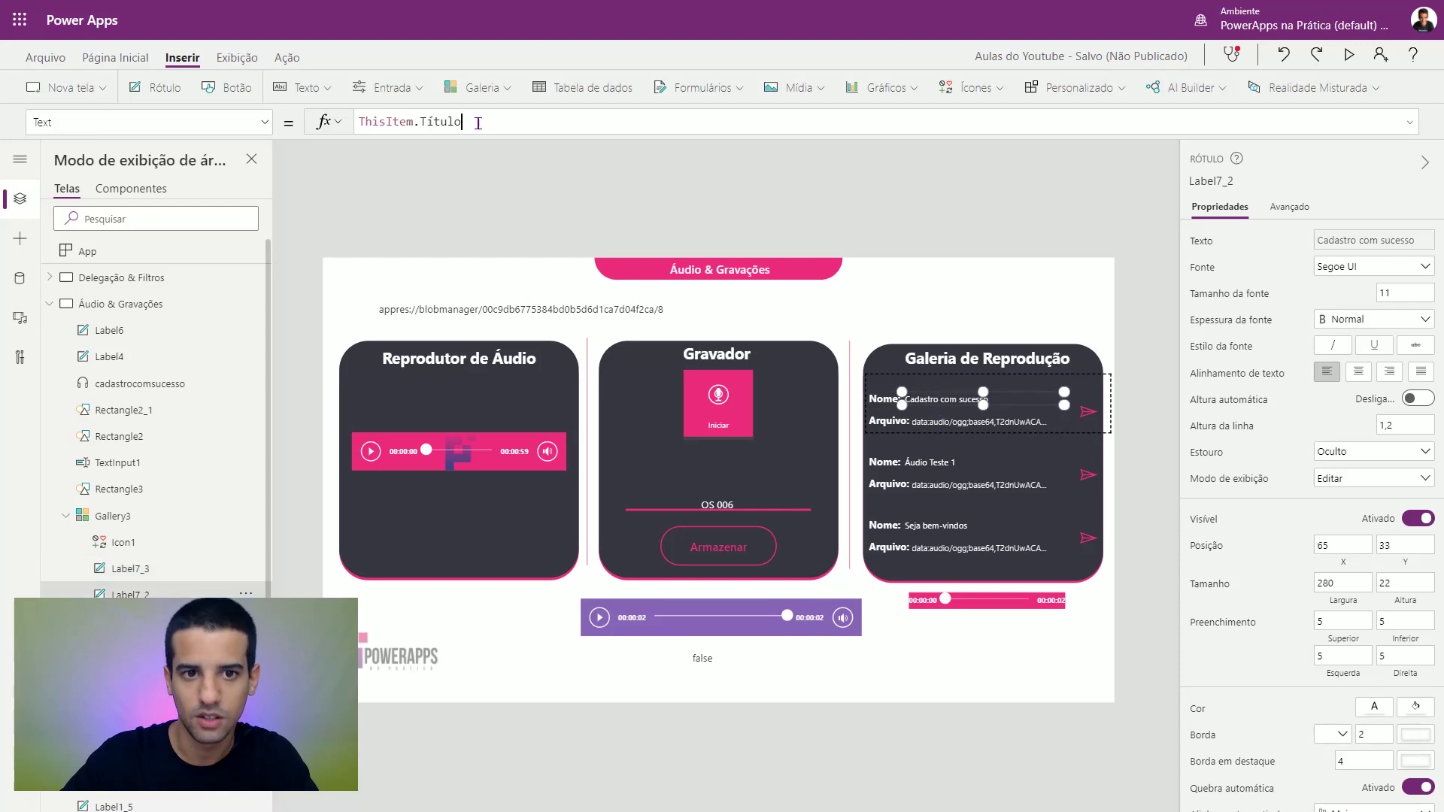
{"action": "left_click", "coordinate": [970, 421]}
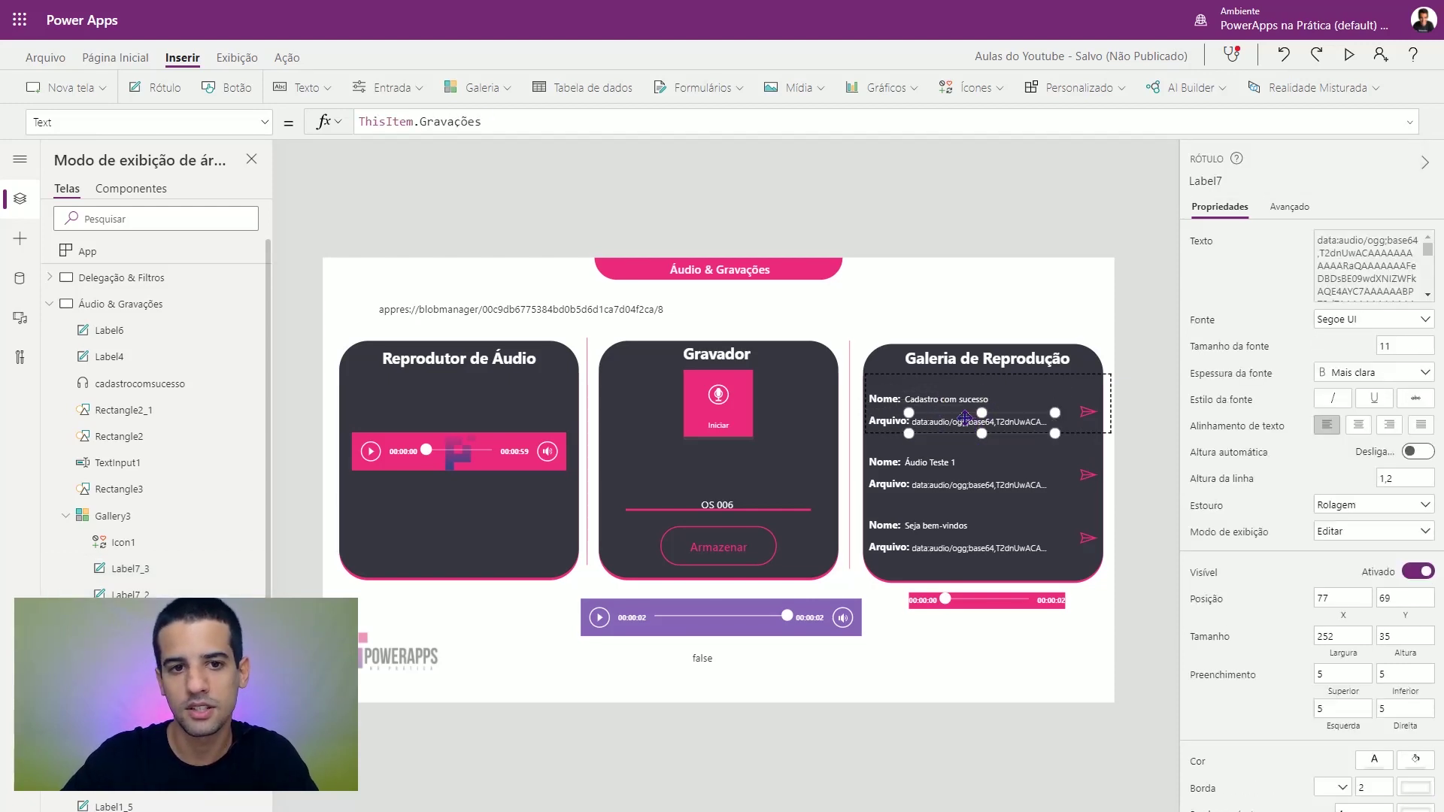
{"action": "left_click", "coordinate": [1086, 415]}
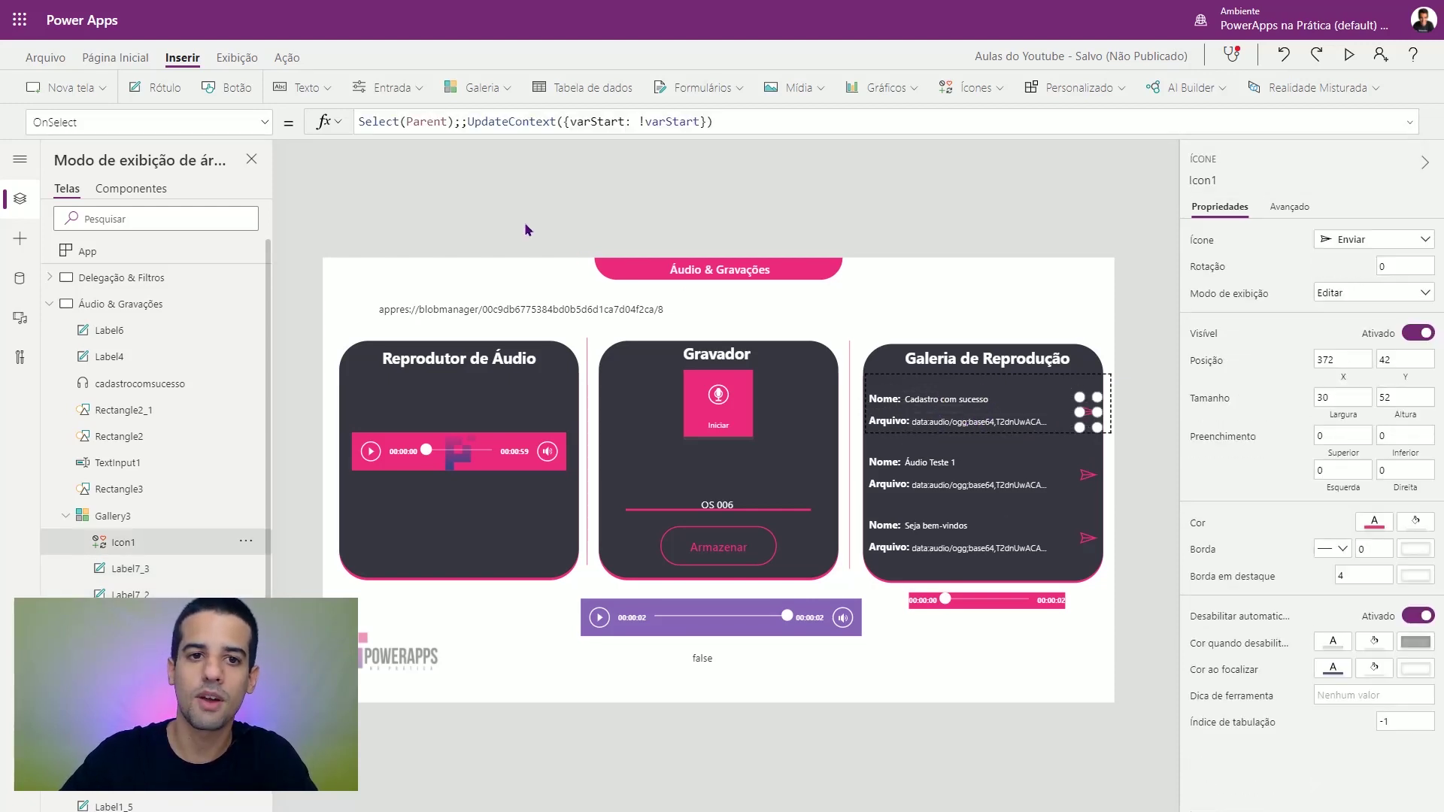
{"action": "left_click_drag", "start_coordinate": [722, 121], "coordinate": [359, 121]}
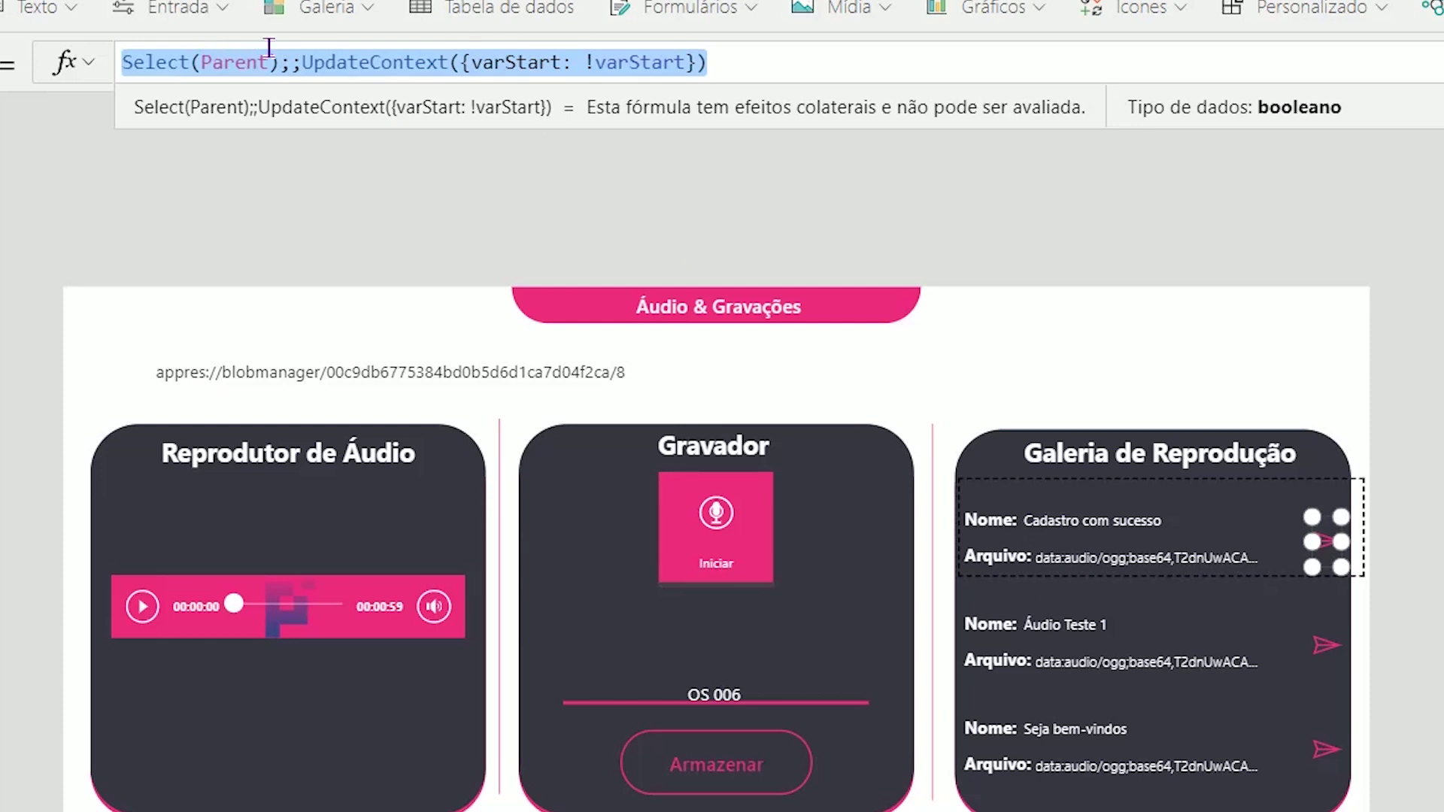
{"action": "double_click", "coordinate": [549, 64]}
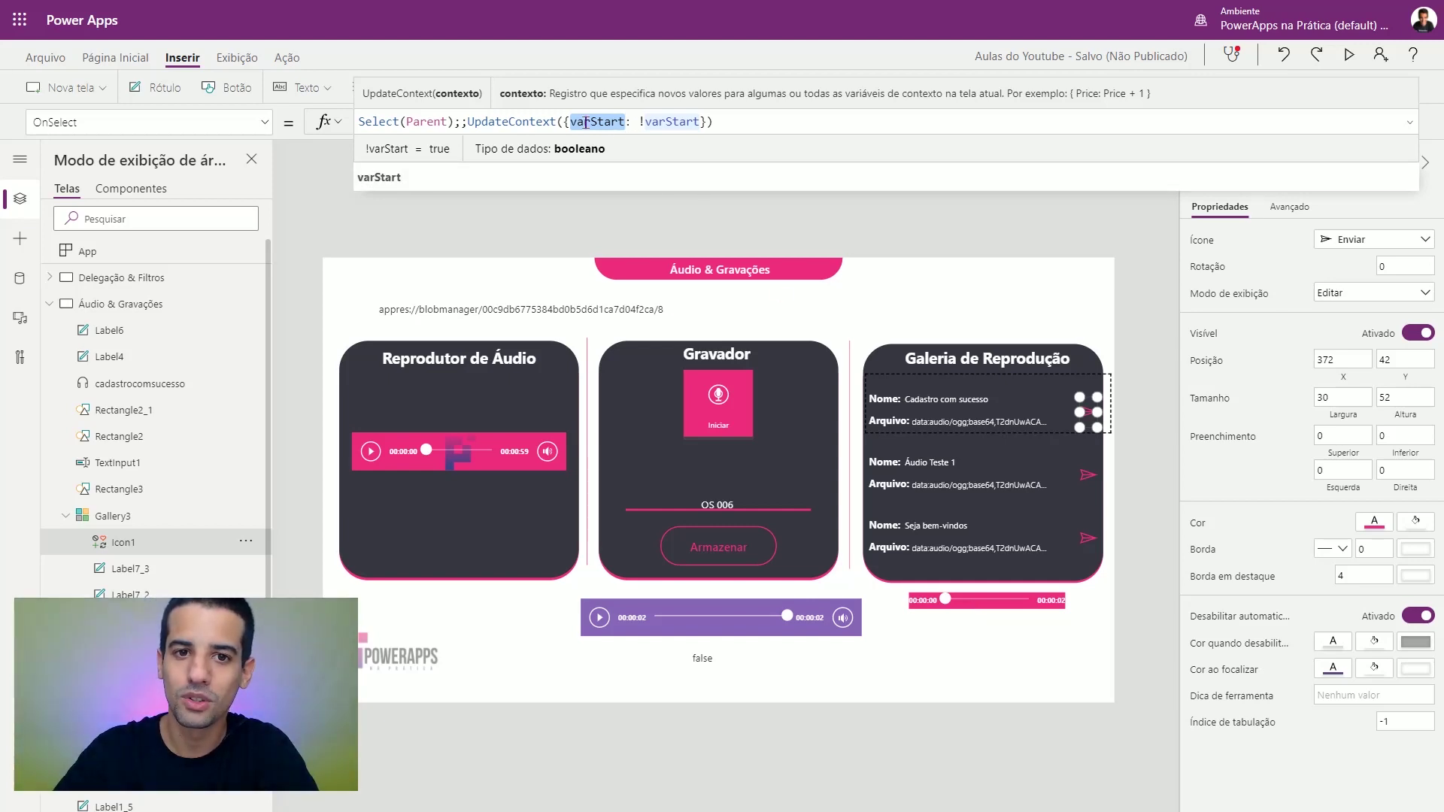
Step: Review the Armazenar save formula, then show Audio2's Media formula Gallery3.Selected.Gravações
{"action": "left_click", "coordinate": [718, 568]}
{"action": "left_click", "coordinate": [497, 267]}
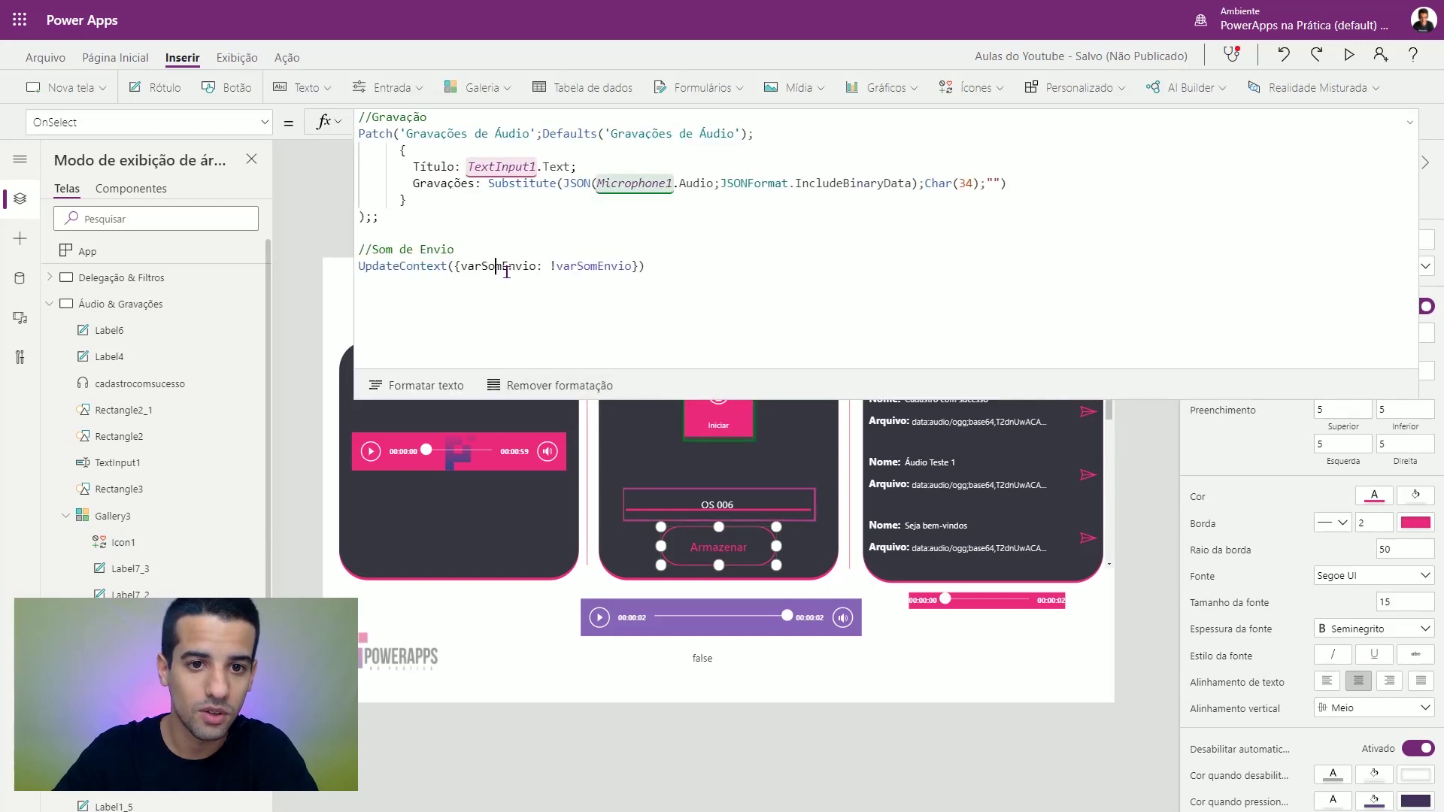
{"action": "left_click", "coordinate": [1399, 126]}
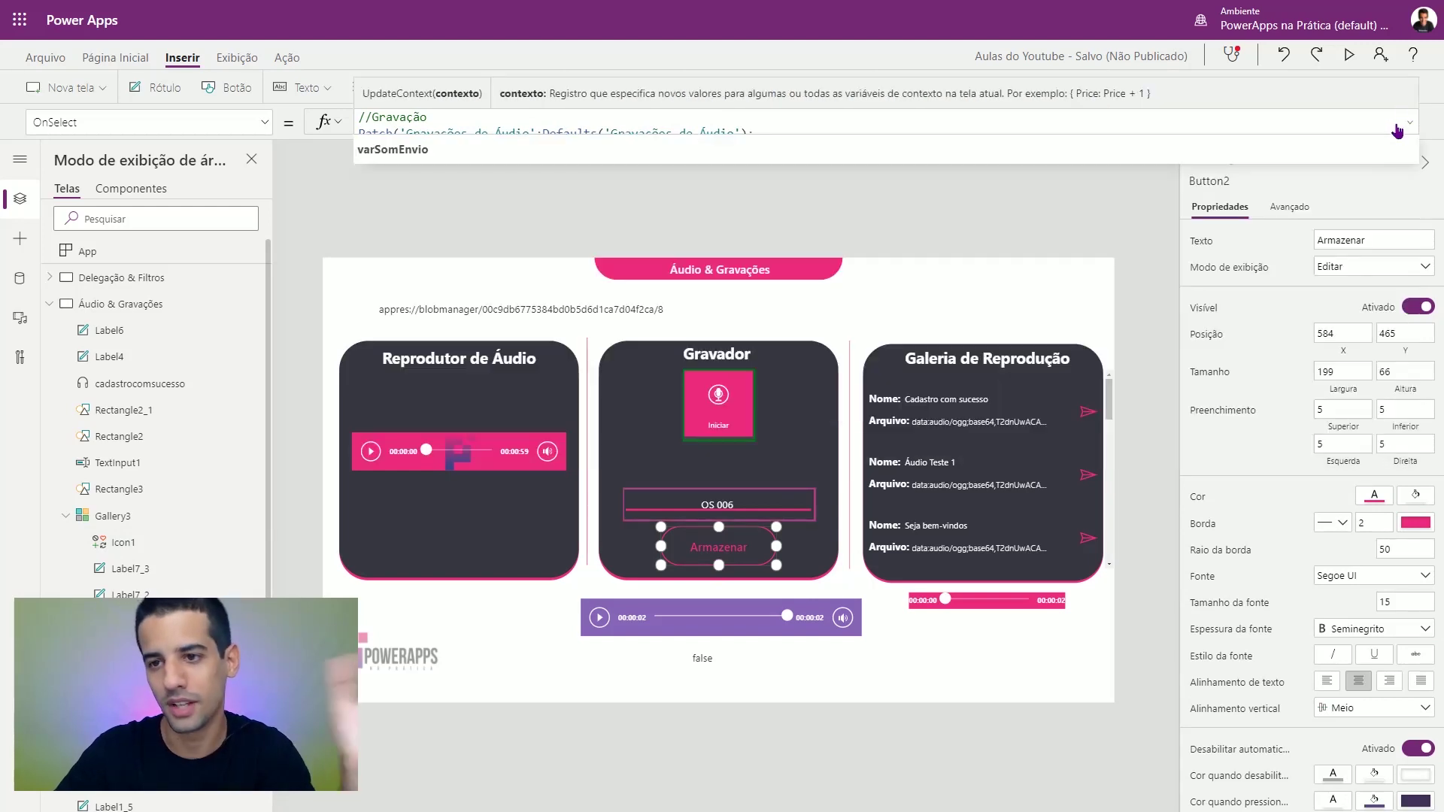
{"action": "left_click", "coordinate": [1088, 412]}
{"action": "left_click", "coordinate": [1088, 411]}
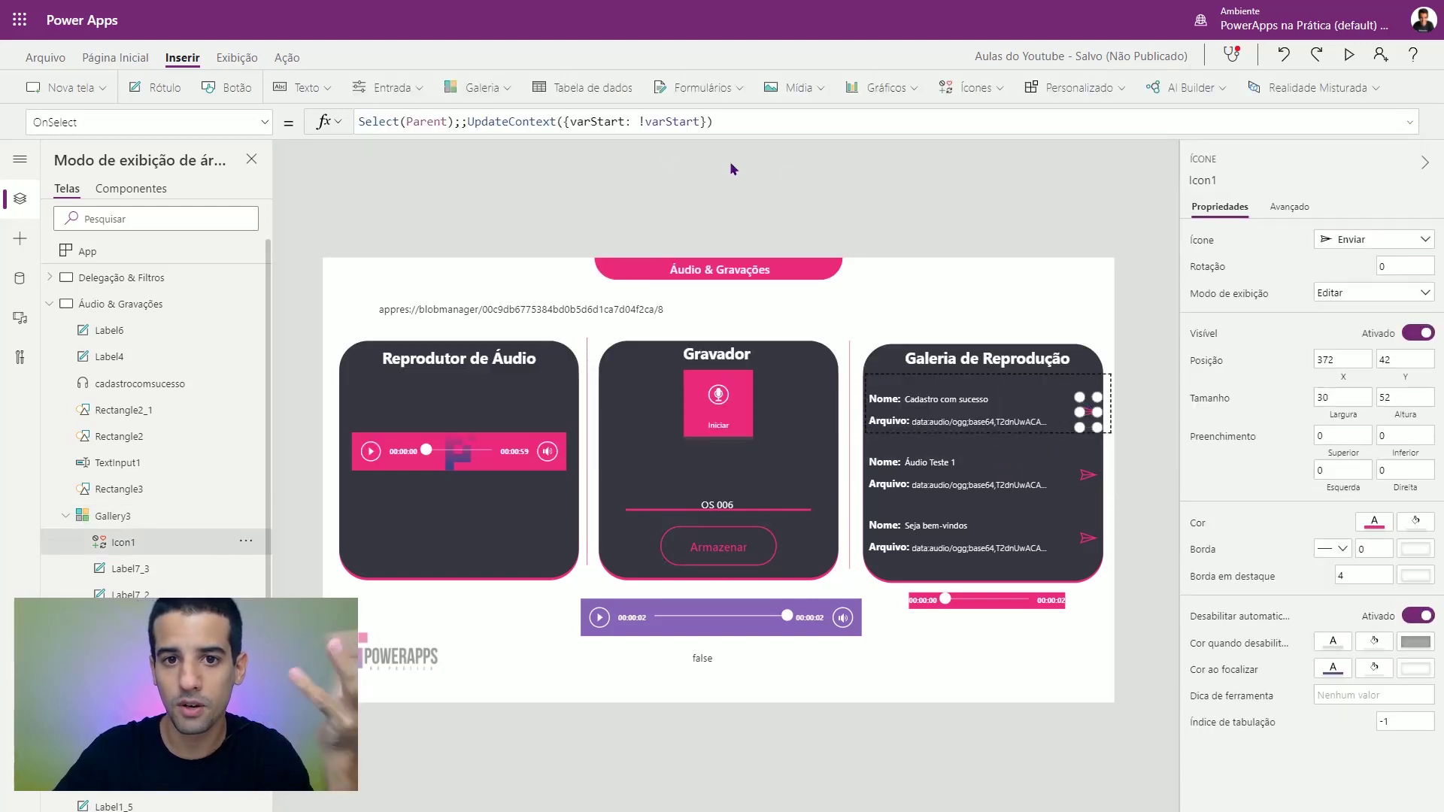
{"action": "double_click", "coordinate": [673, 121]}
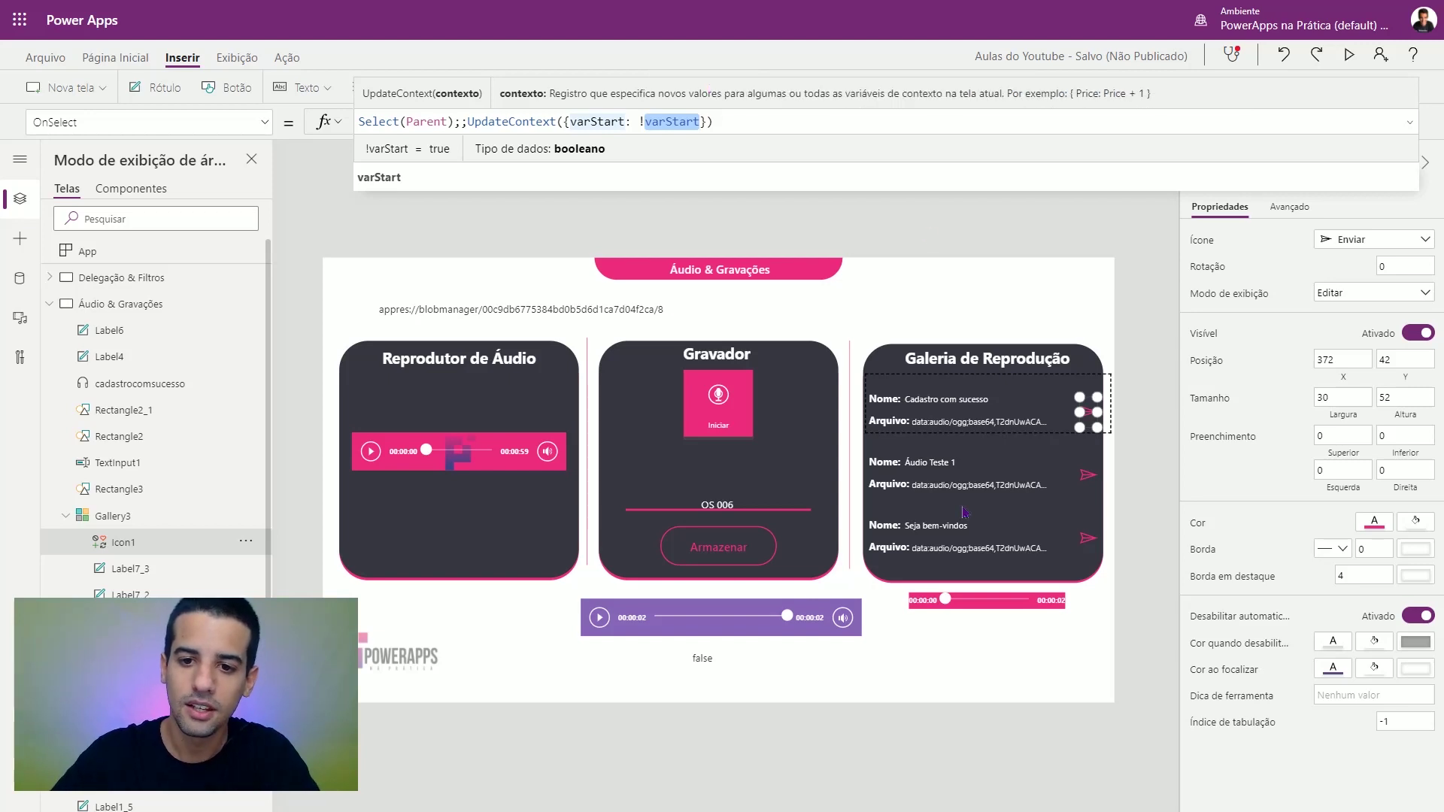
{"action": "left_click", "coordinate": [993, 610]}
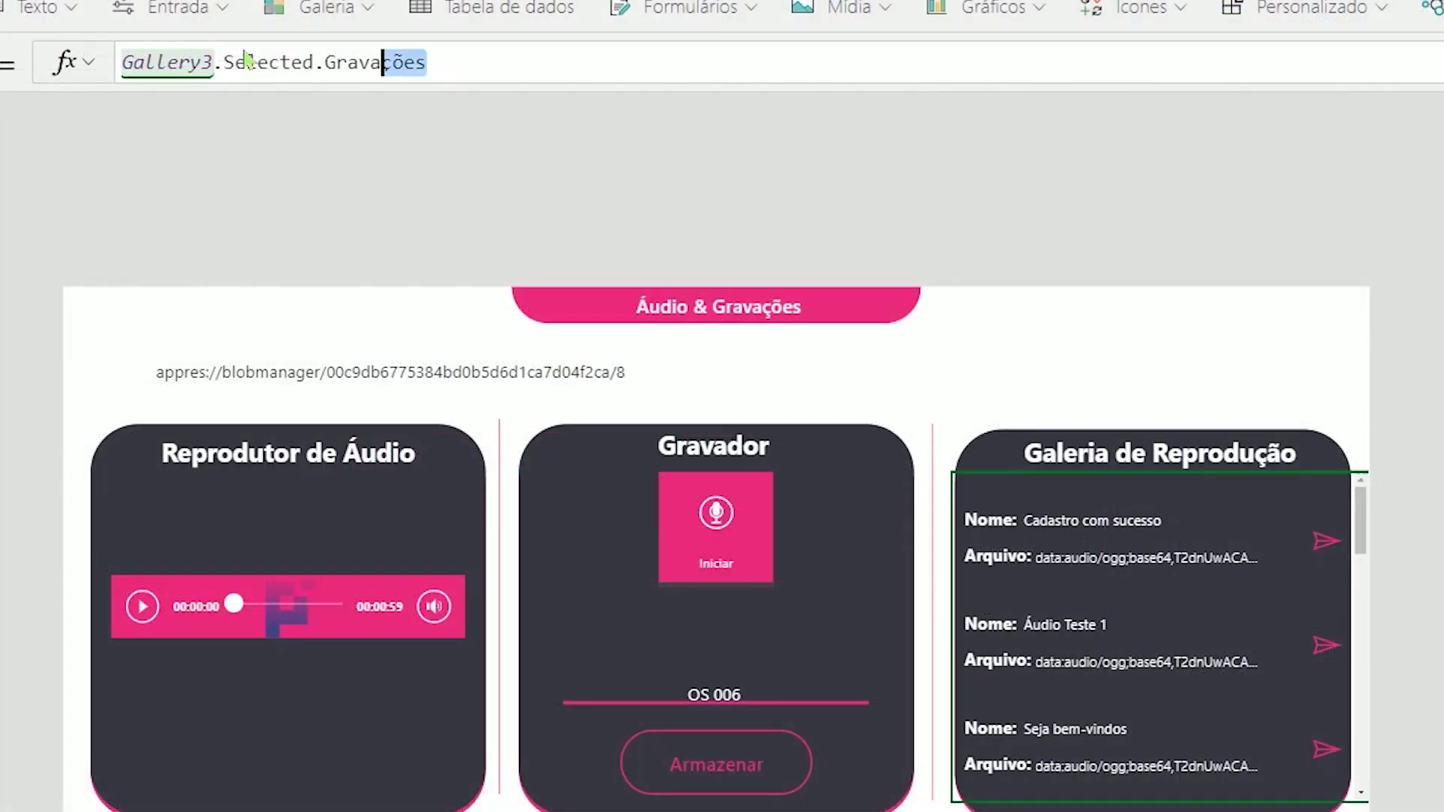
Step: Check the Media sources of Audio2 and Audio1, then run the app in preview
{"action": "left_click_drag", "start_coordinate": [421, 63], "coordinate": [113, 66]}
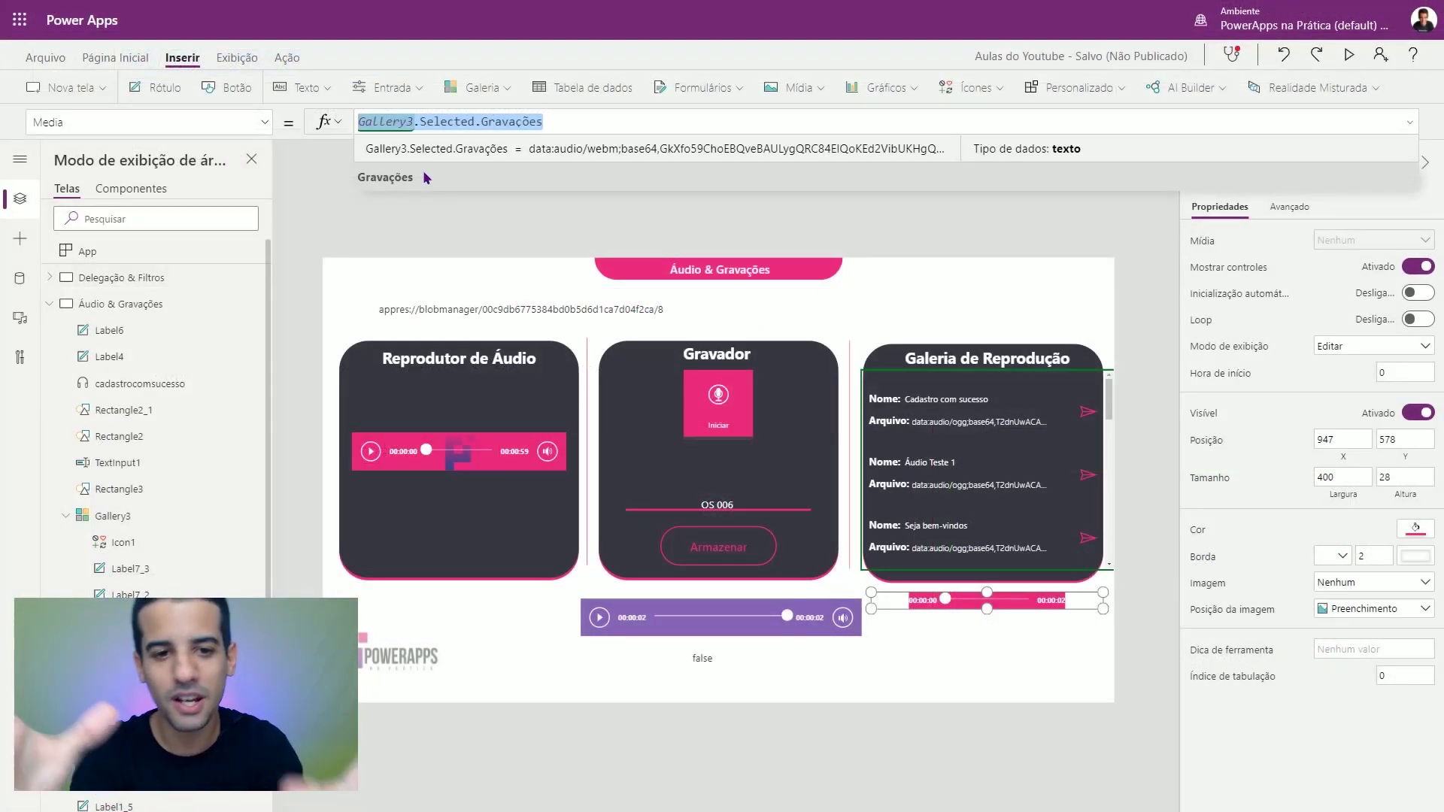
{"action": "left_click", "coordinate": [462, 464]}
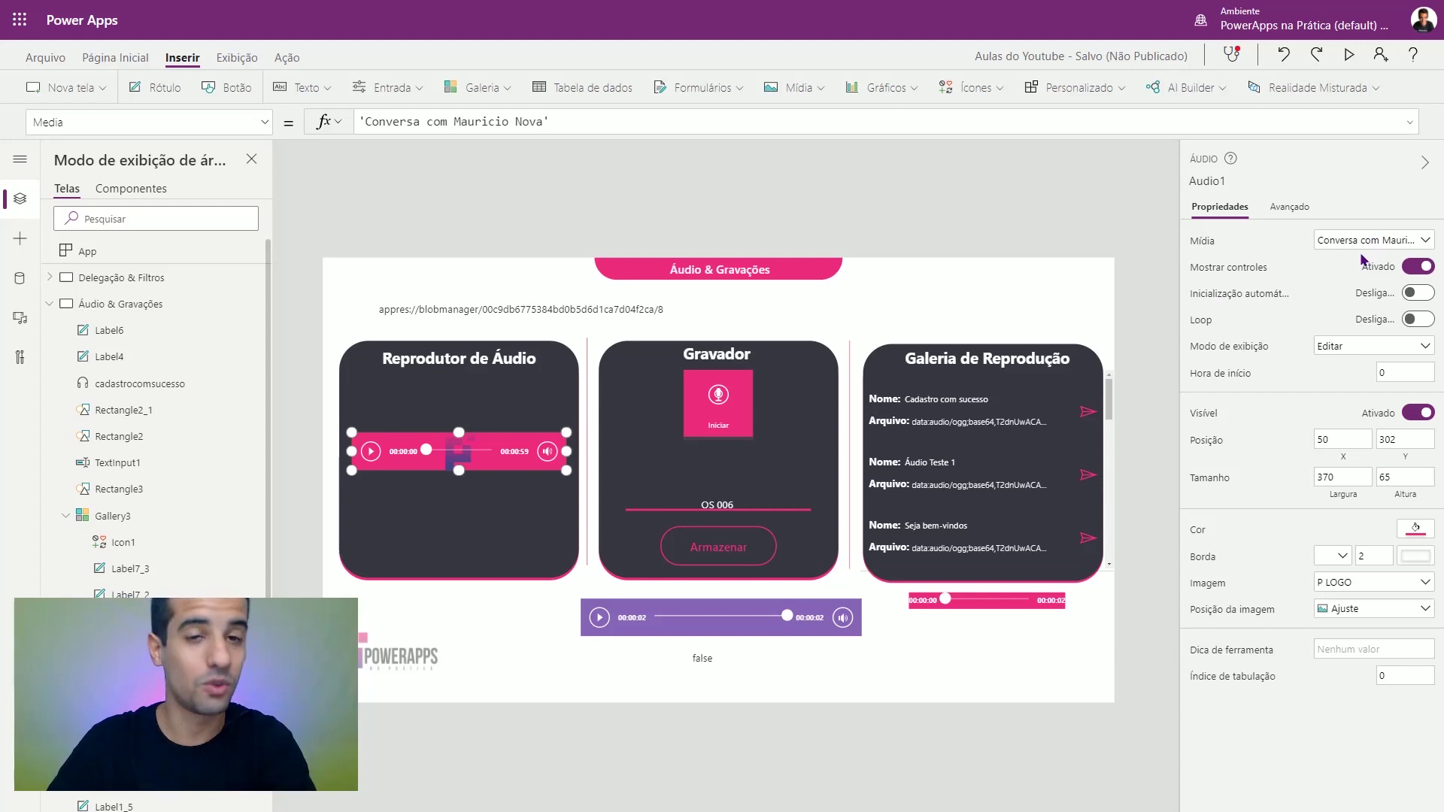
{"action": "left_click", "coordinate": [1347, 59]}
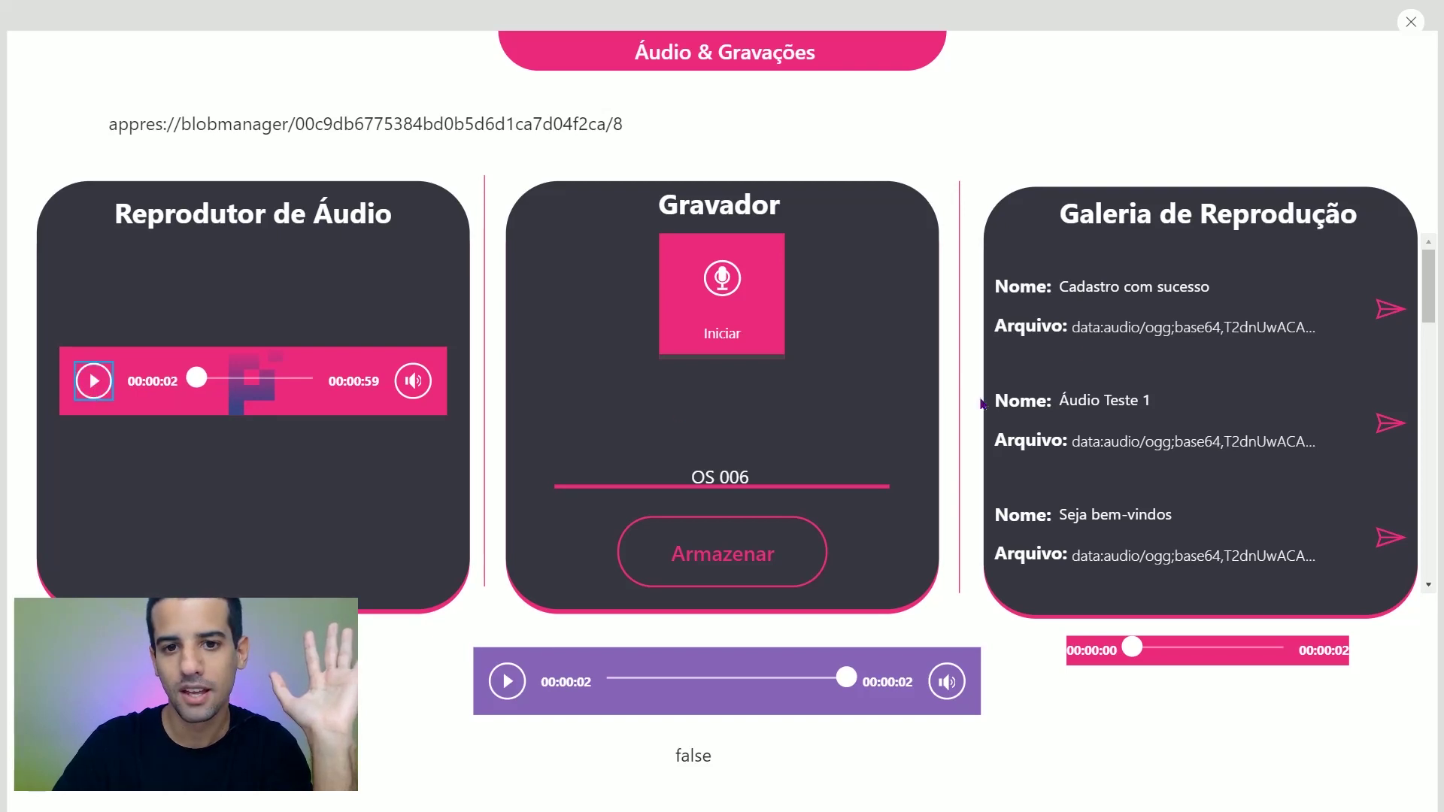
Step: Exit preview, view cadastrocomsucesso's LookUp Media formula, then Icon1's OnSelect Select(Parent);;UpdateContext formula
{"action": "left_click", "coordinate": [1410, 22]}
{"action": "left_click", "coordinate": [729, 630]}
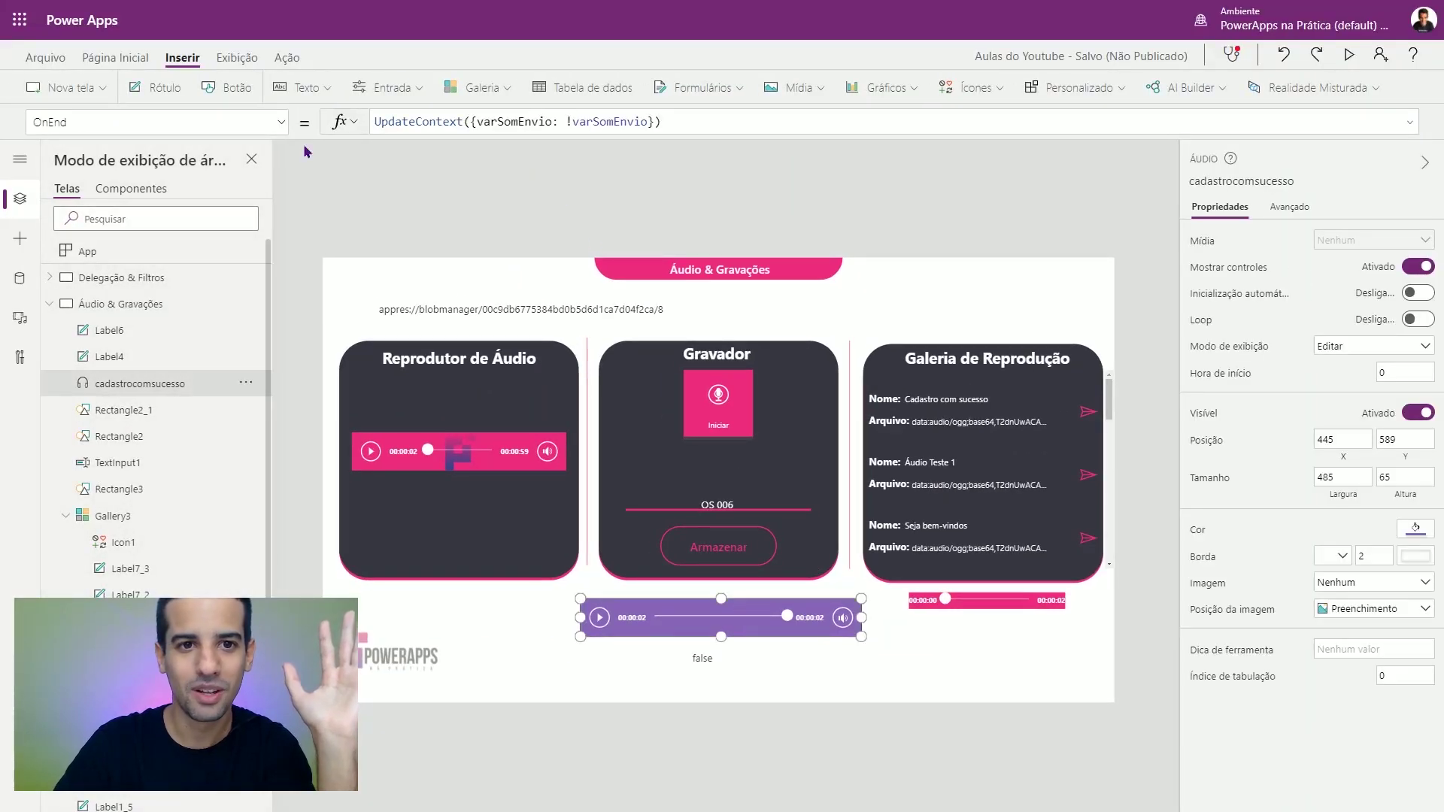
{"action": "left_click", "coordinate": [154, 128]}
{"action": "left_click", "coordinate": [113, 232]}
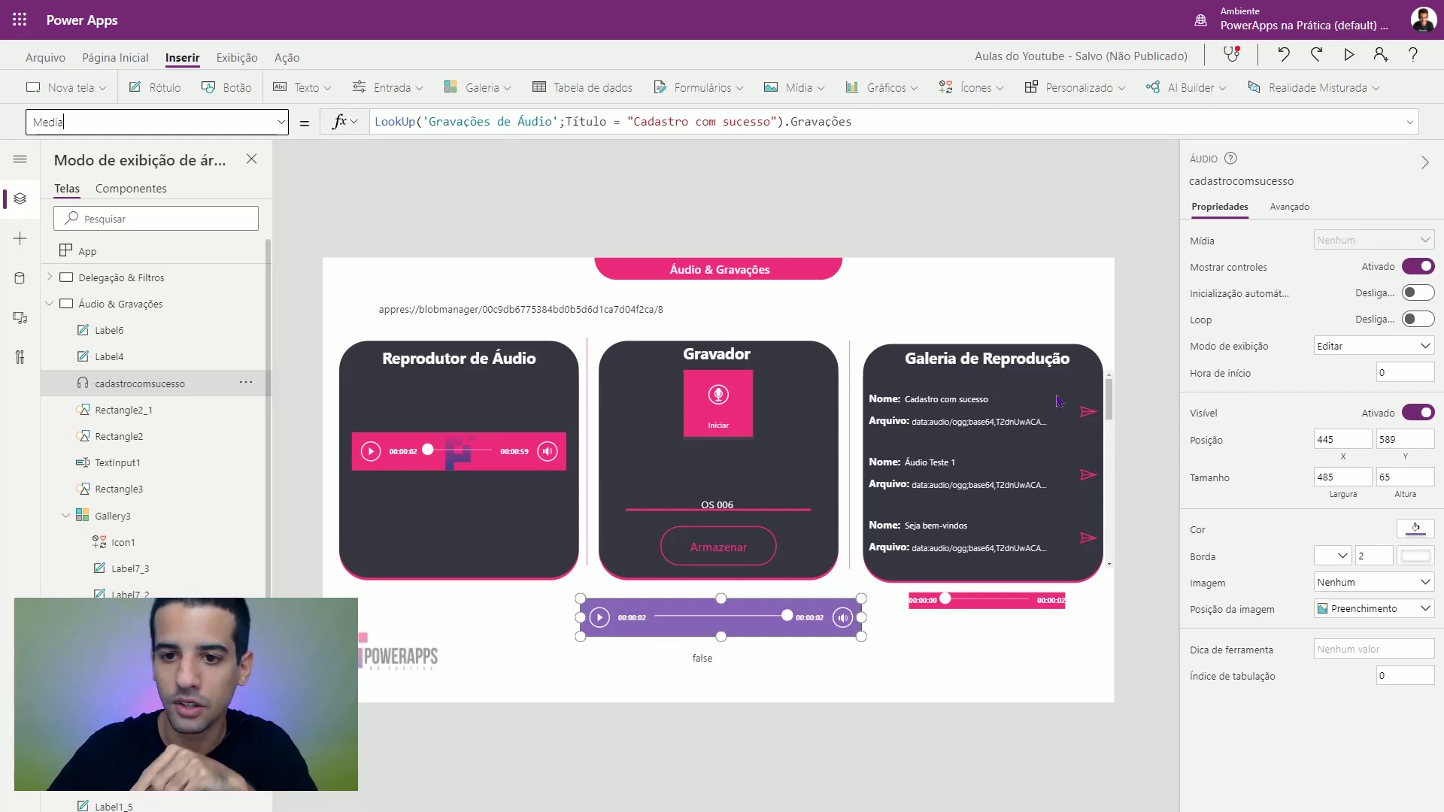
{"action": "left_click", "coordinate": [123, 543]}
{"action": "left_click", "coordinate": [442, 122]}
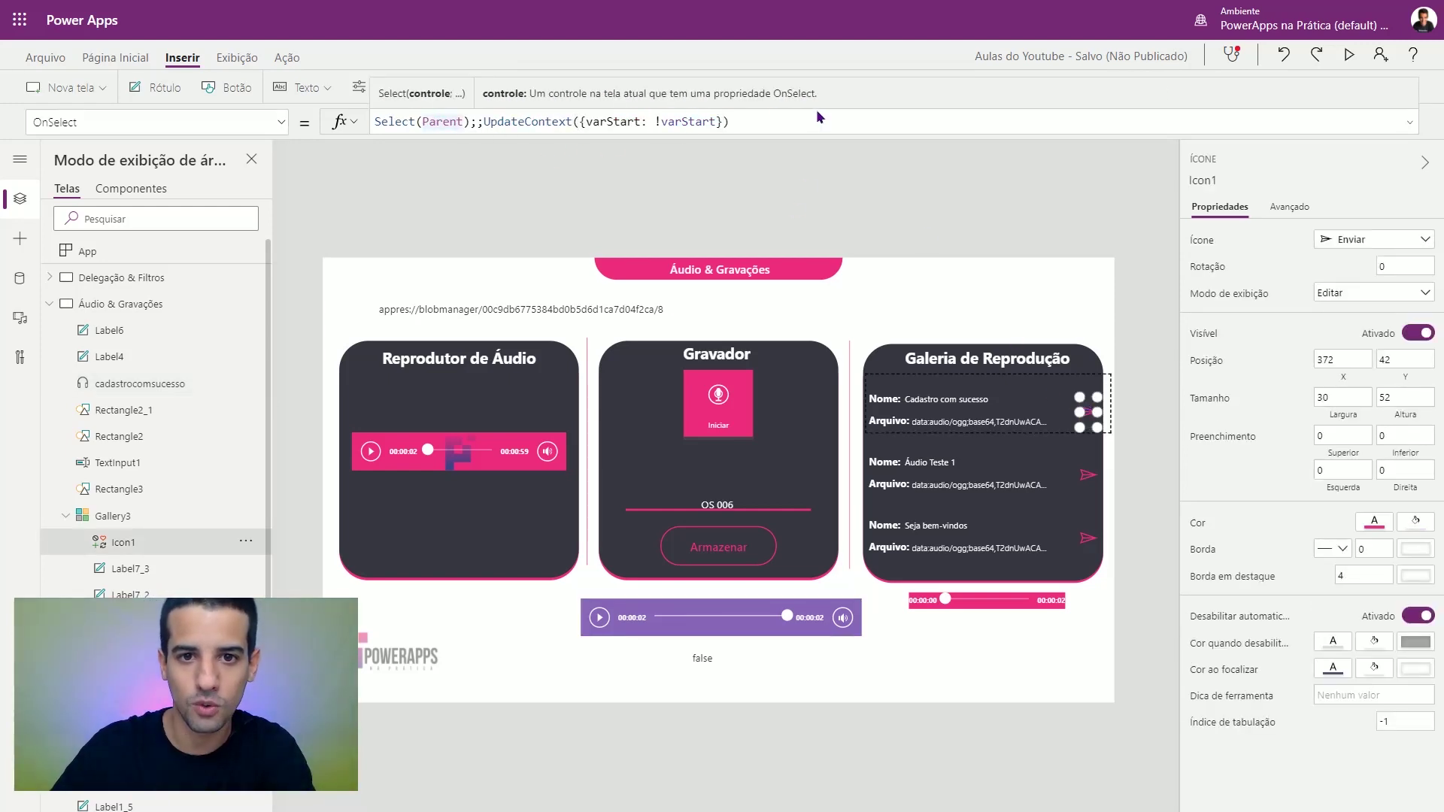
{"action": "left_click", "coordinate": [1015, 604]}
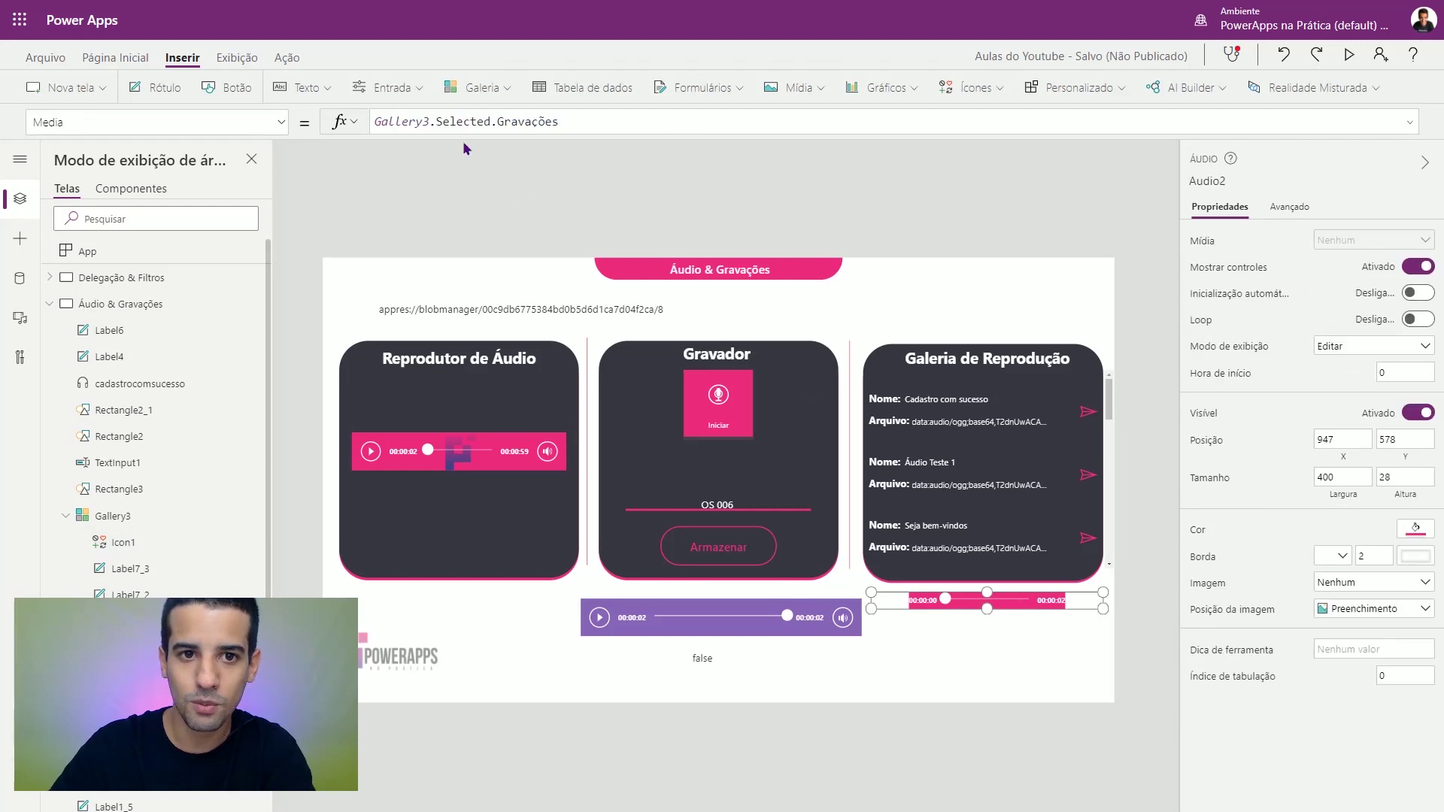
{"action": "left_click", "coordinate": [451, 122]}
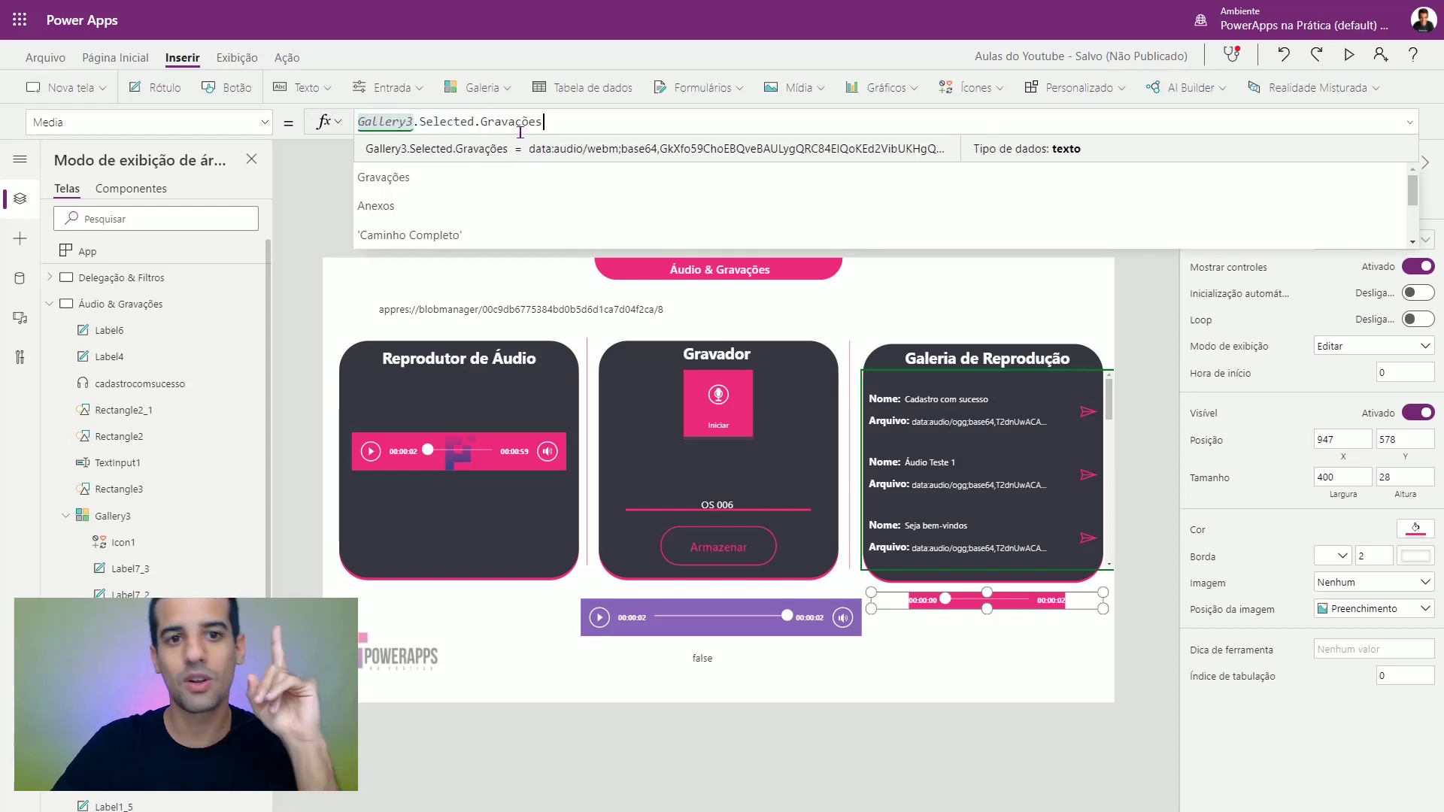
{"action": "double_click", "coordinate": [520, 128]}
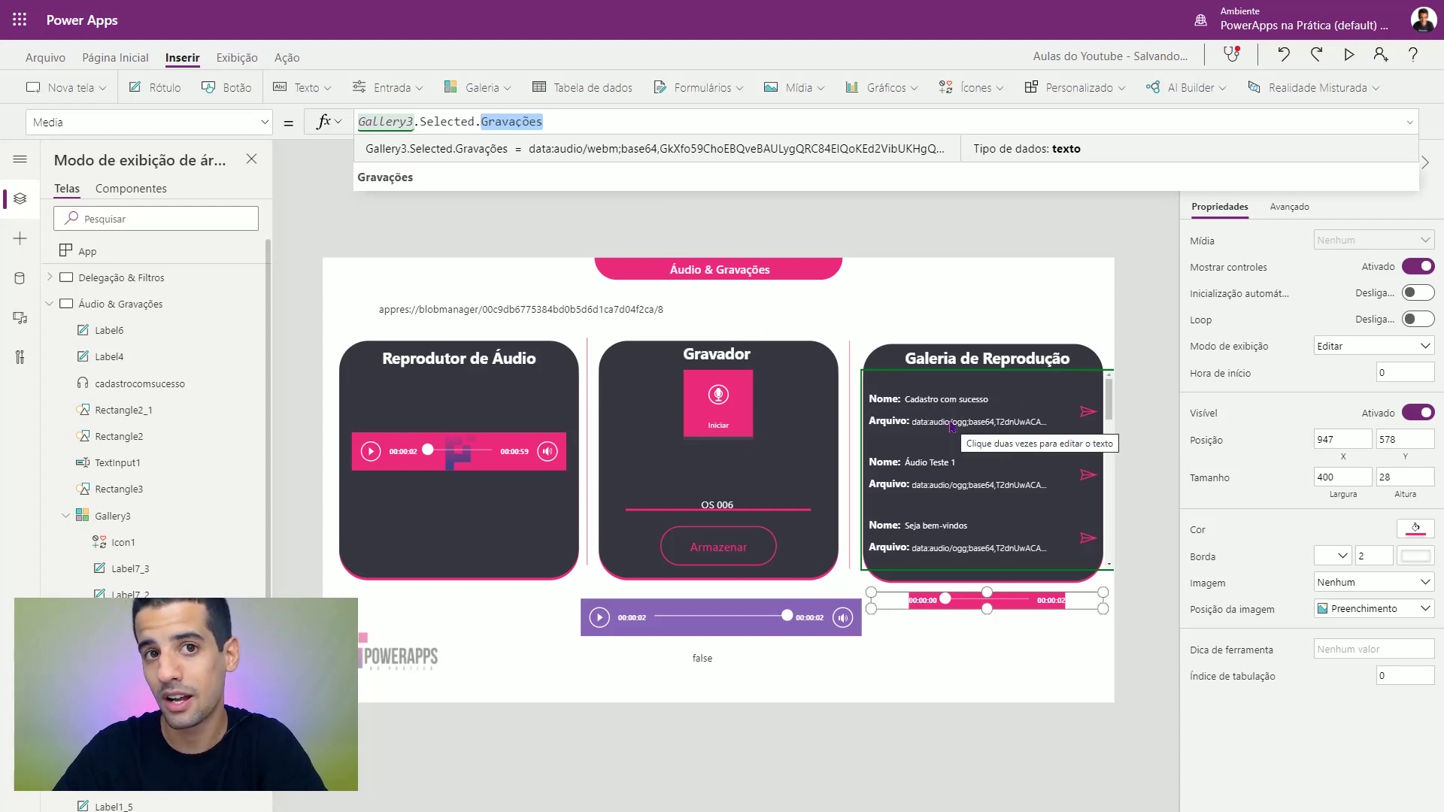
{"action": "left_click", "coordinate": [989, 430]}
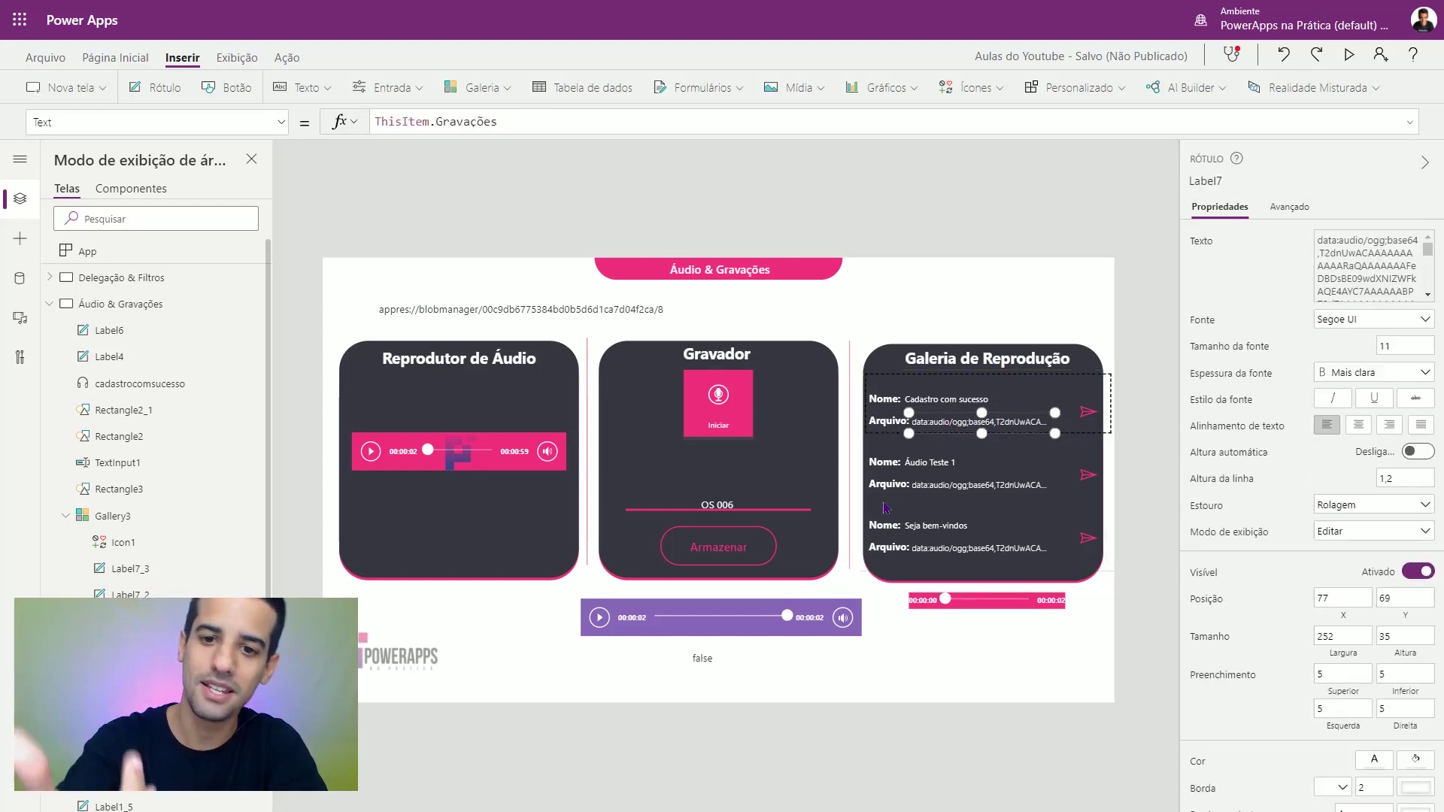
{"action": "left_click", "coordinate": [990, 598]}
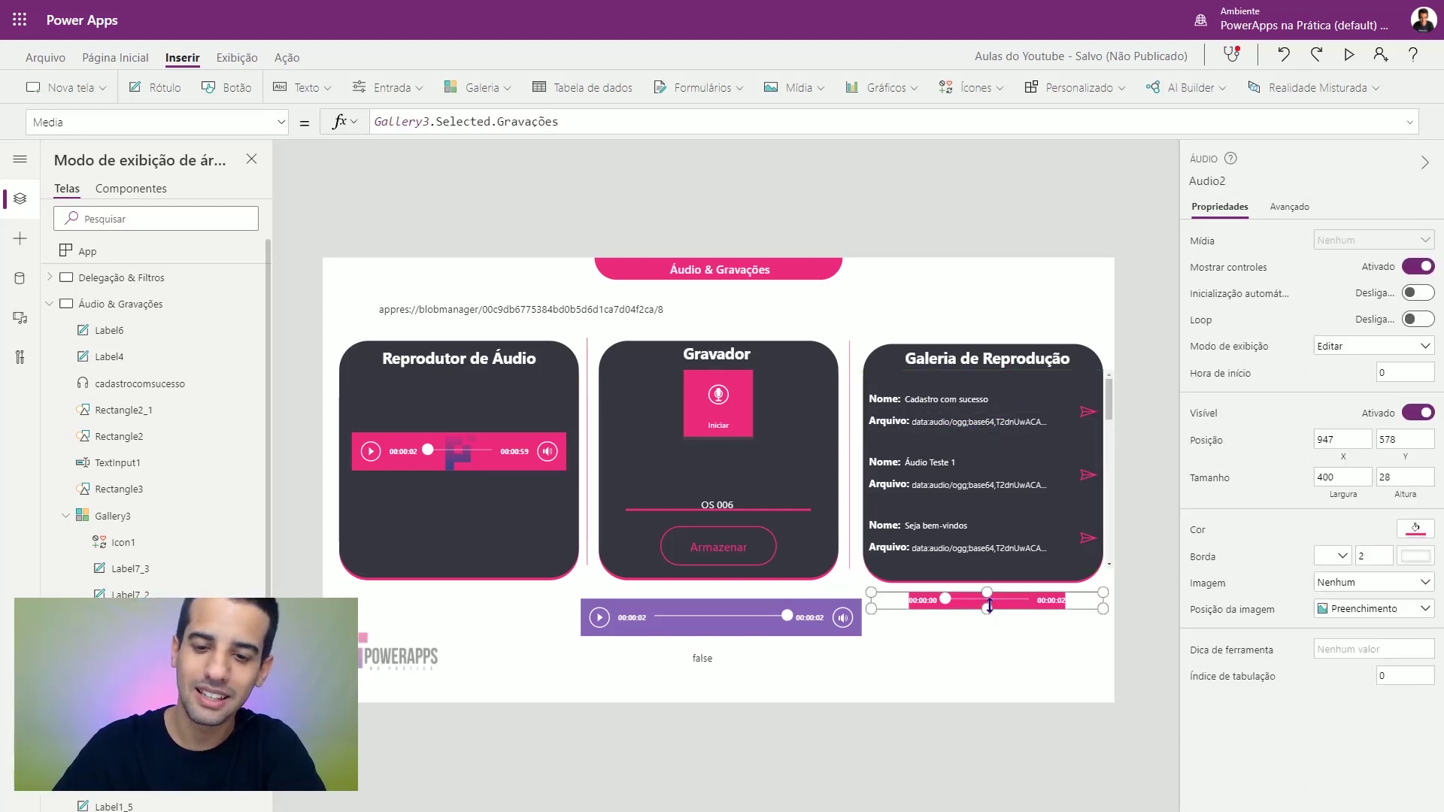